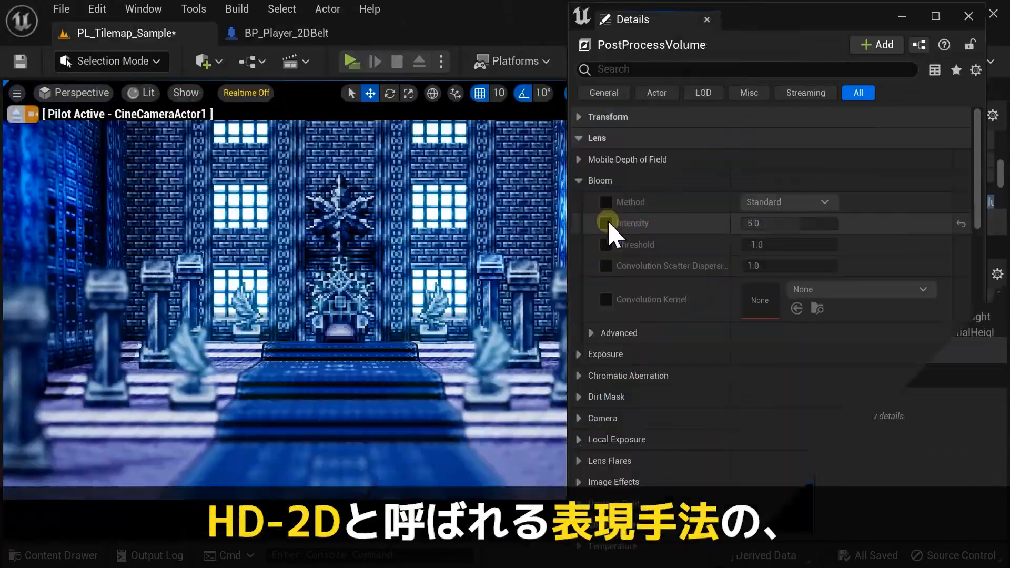
- Enable the PostProcessVolume's Bloom Intensity override at 5.0 and its Lens Flares Intensity override at 0.5
{"action": "left_click", "coordinate": [606, 223]}
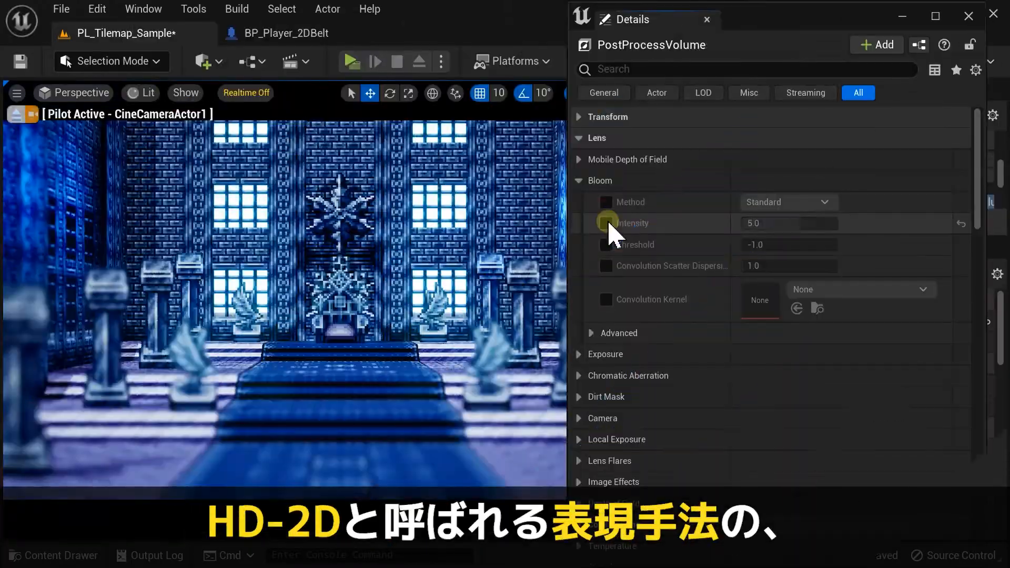
{"action": "left_click", "coordinate": [606, 223]}
{"action": "left_click", "coordinate": [606, 223]}
{"action": "left_click", "coordinate": [607, 223]}
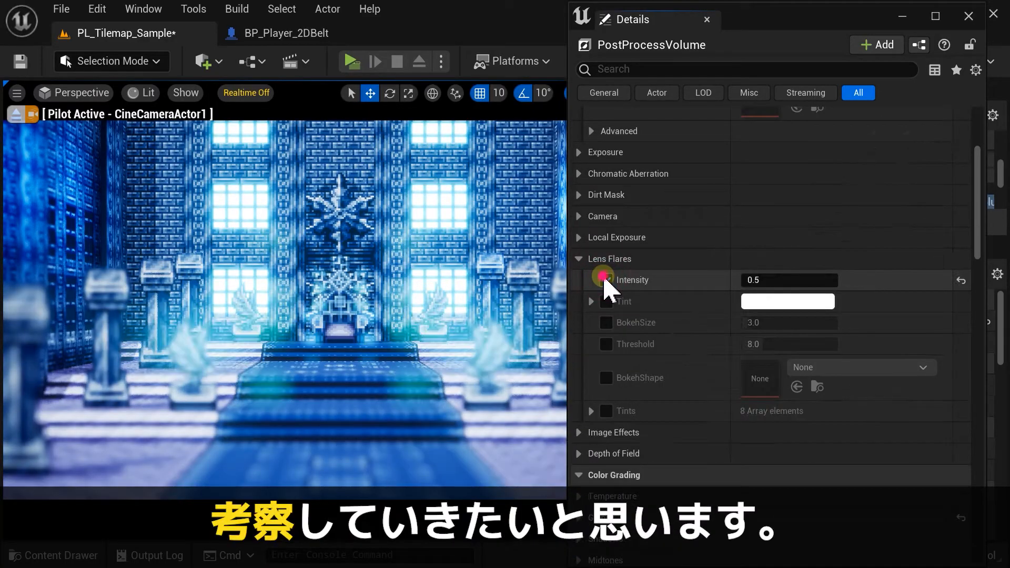
{"action": "left_click", "coordinate": [605, 279]}
{"action": "left_click", "coordinate": [605, 279]}
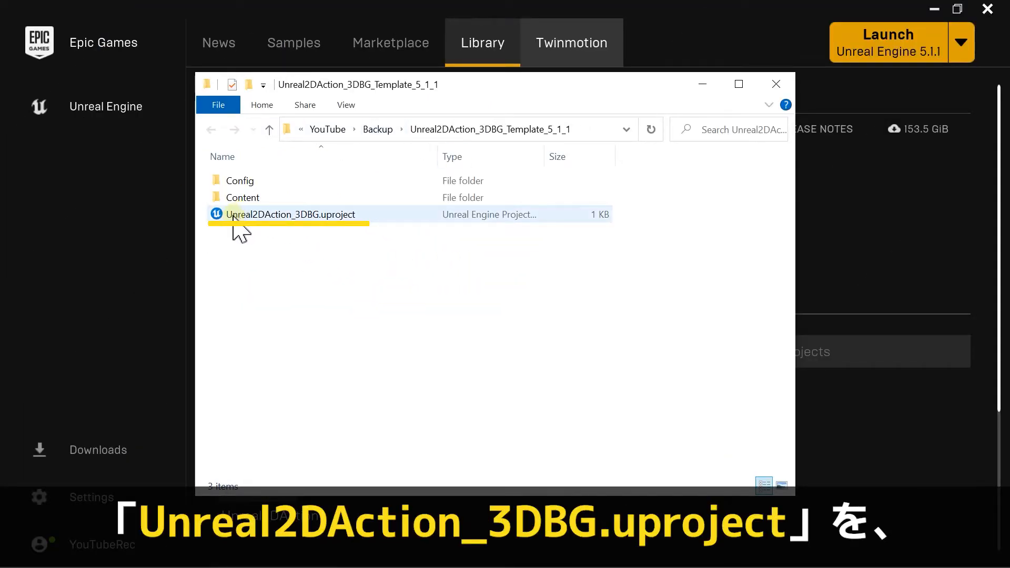
- Open the project file Unreal2DAction_3DBG.uproject from the Unreal2DAction_3DBG_Template_5_1_1 folder
{"action": "left_click", "coordinate": [255, 210]}
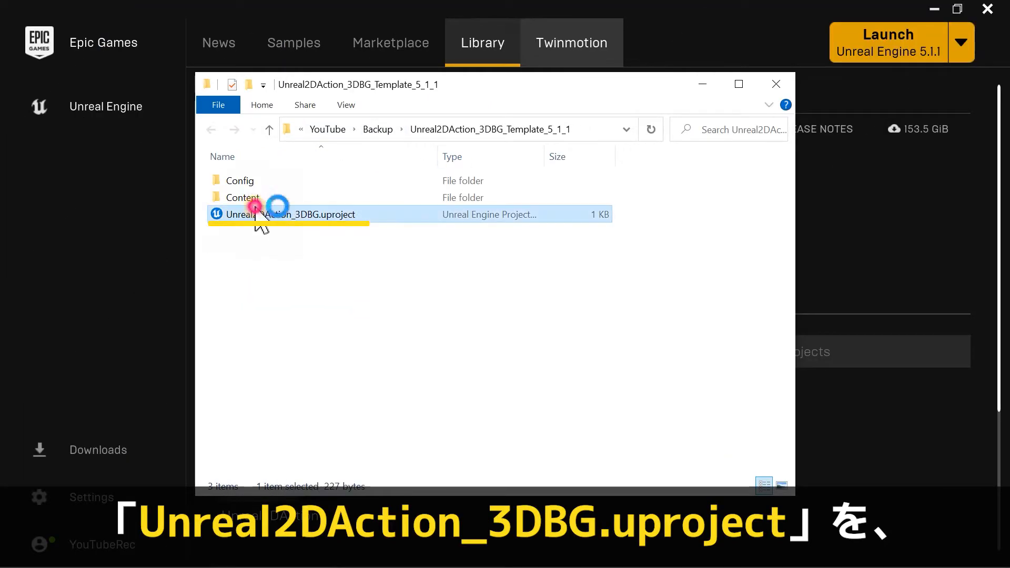
{"action": "double_click", "coordinate": [255, 210]}
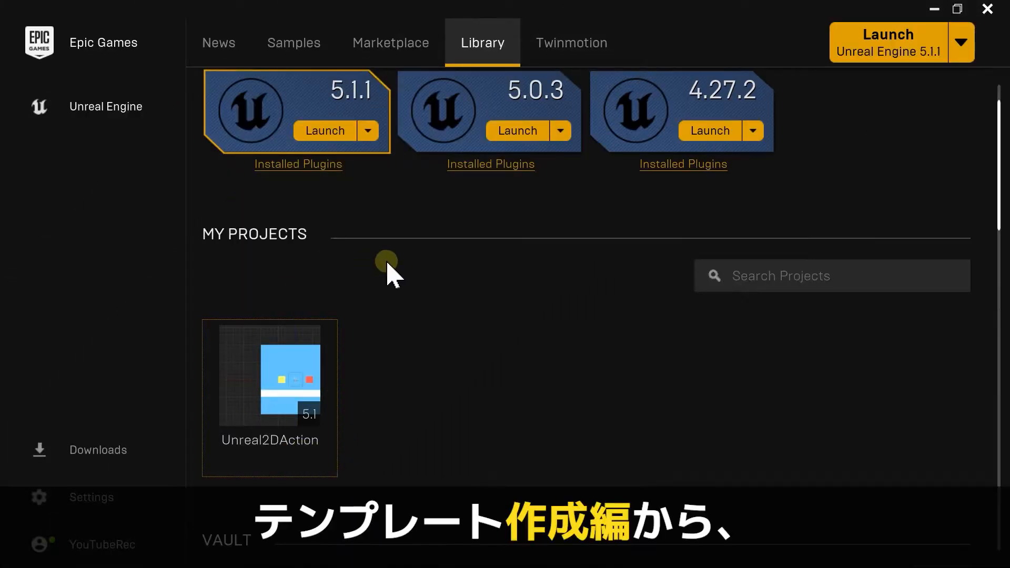
- Clone the Unreal2DAction project under the name Unreal2DAction_3DBG and open the clone in Unreal Editor
{"action": "right_click", "coordinate": [292, 360]}
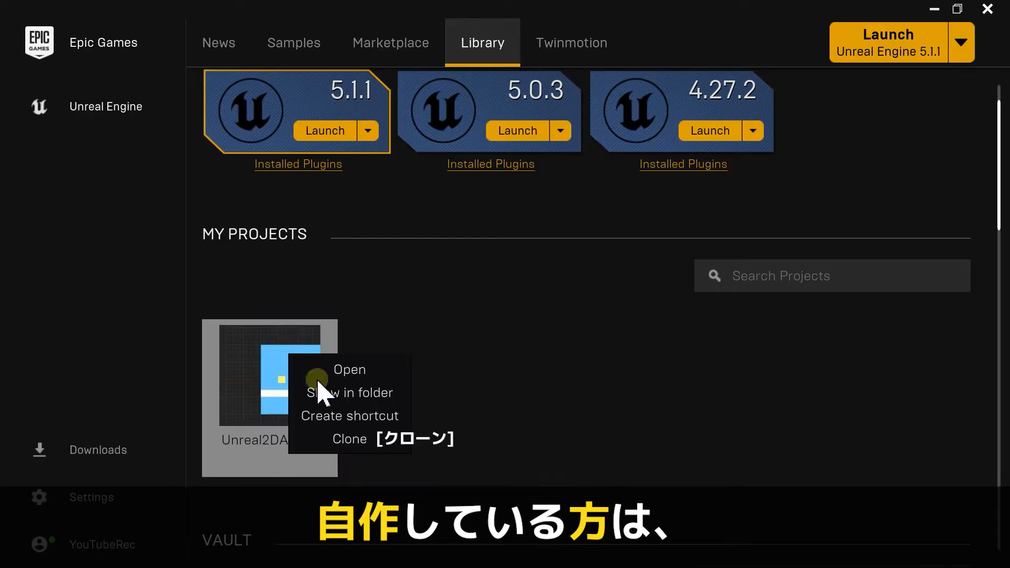
{"action": "left_click", "coordinate": [332, 439]}
{"action": "key", "text": "BackSpace"}
{"action": "type", "text": "_"}
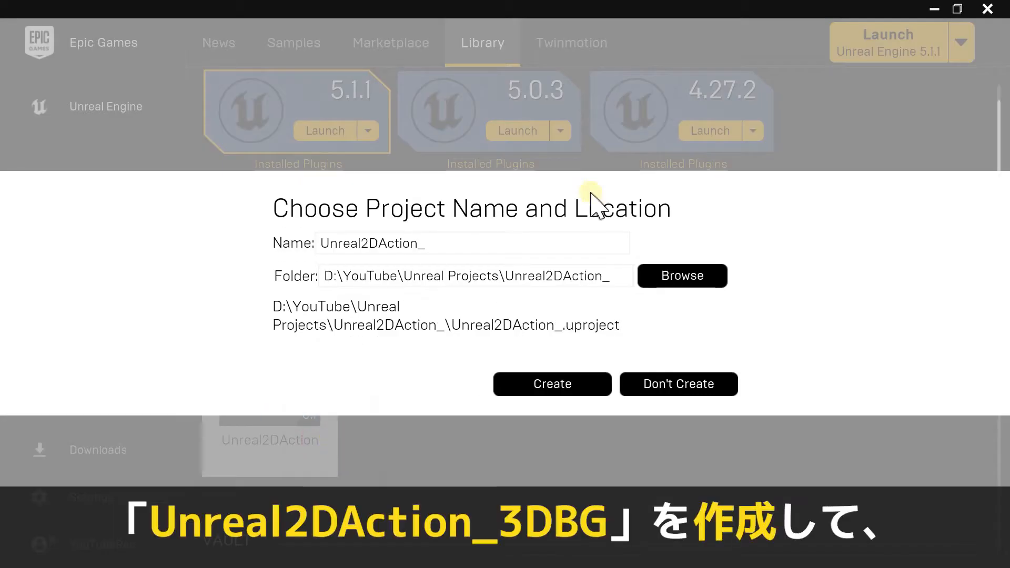
{"action": "type", "text": "3DBG"}
{"action": "left_click", "coordinate": [561, 384]}
{"action": "left_click", "coordinate": [563, 373]}
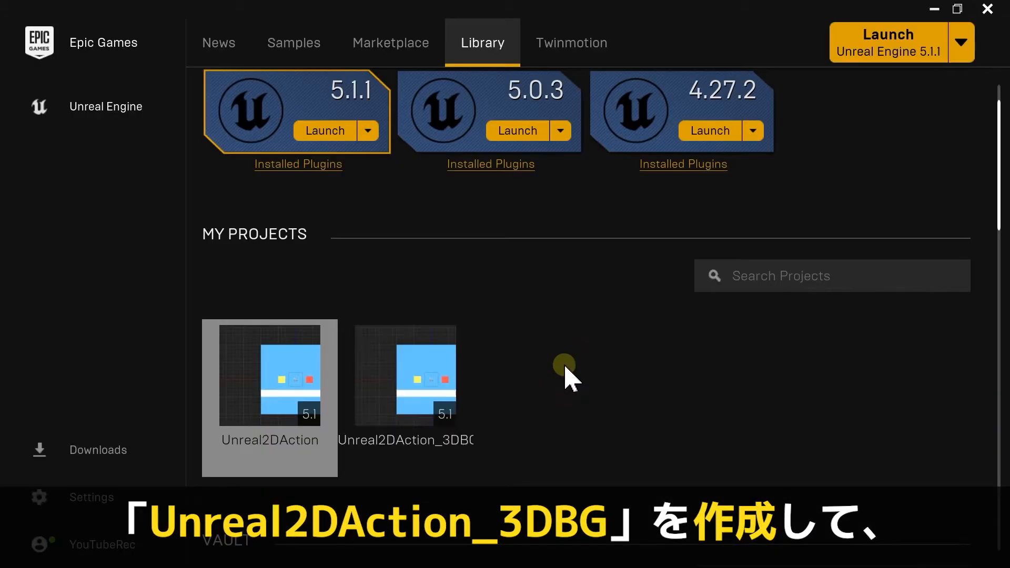
{"action": "double_click", "coordinate": [433, 377]}
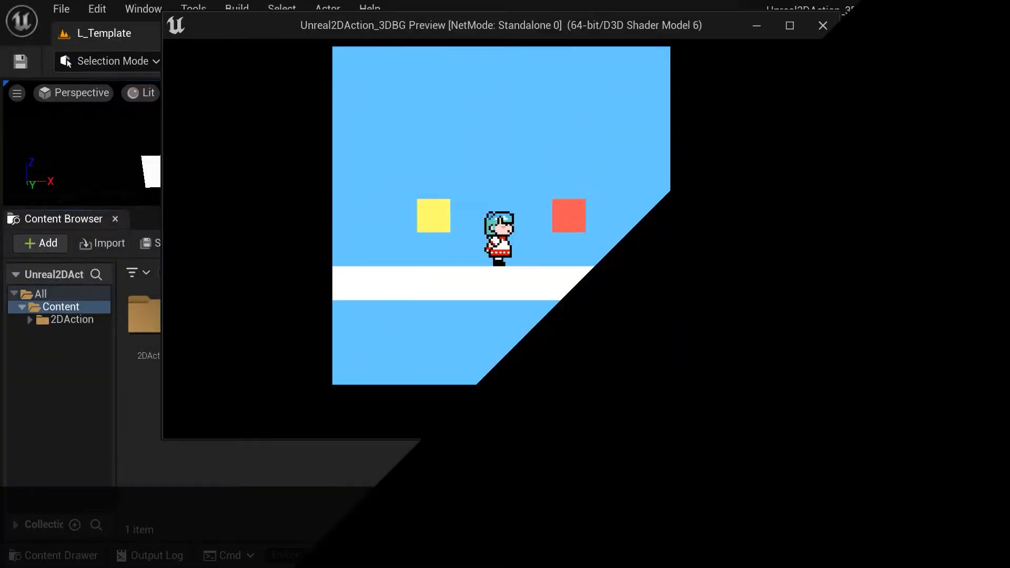
- Test the character's jump and its movement in both directions in the play preview
{"action": "key", "text": "space"}
{"action": "key", "text": "a"}
{"action": "key", "text": "d"}
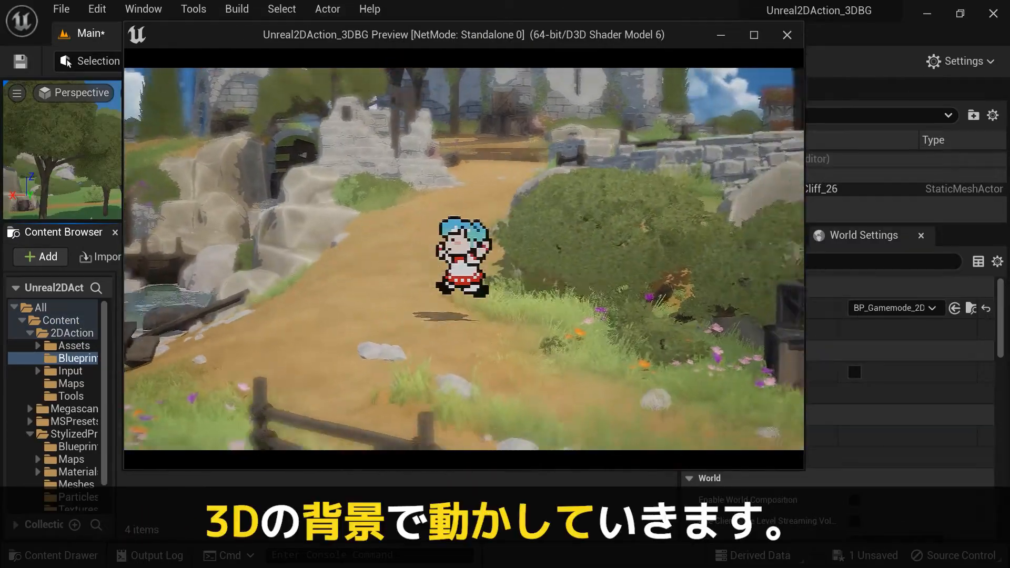
{"action": "key", "text": "space"}
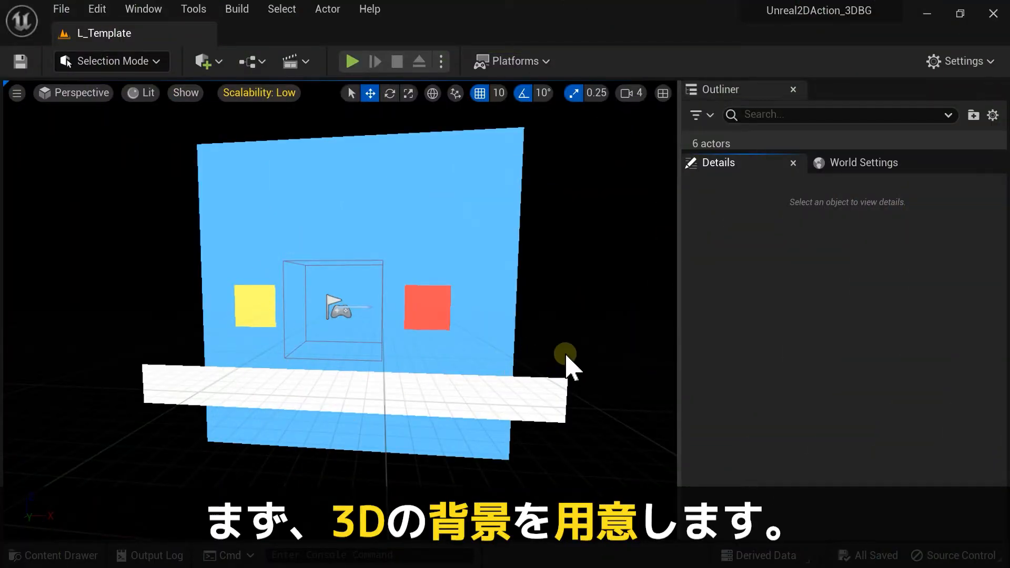
- Create a new level from the Basic template
{"action": "left_click", "coordinate": [68, 13]}
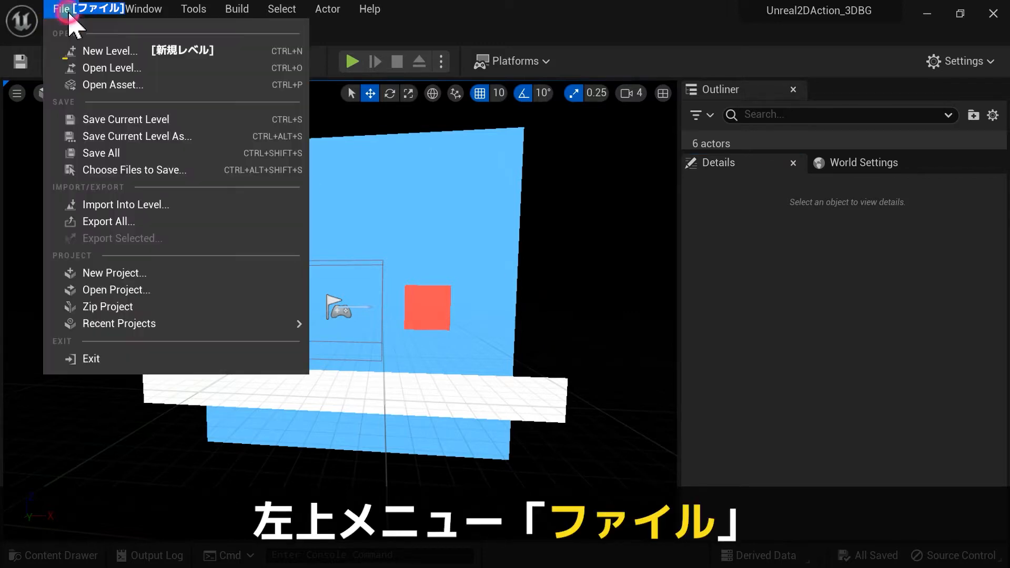
{"action": "left_click", "coordinate": [82, 51]}
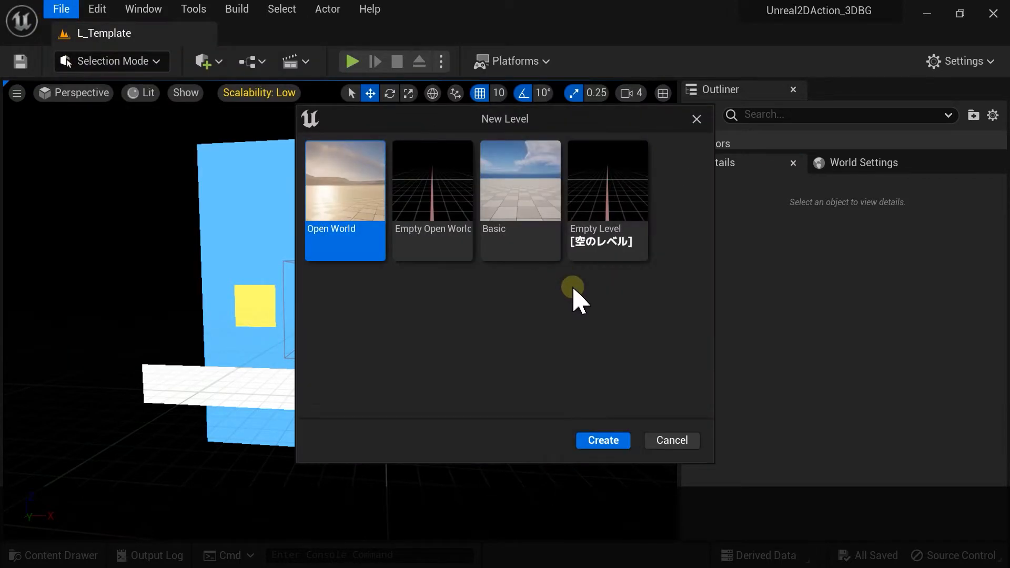
{"action": "left_click", "coordinate": [517, 229]}
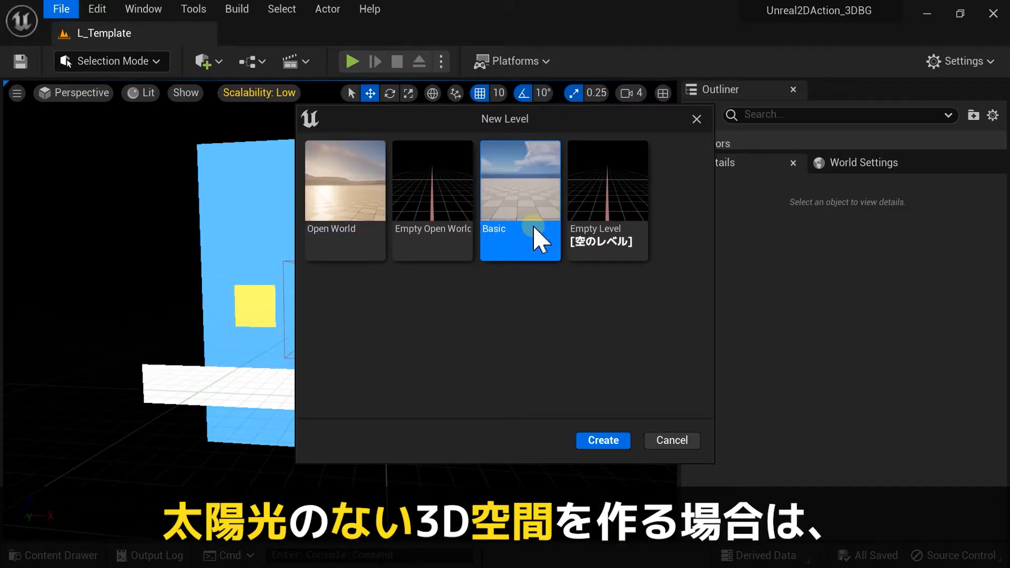
{"action": "left_click", "coordinate": [610, 242]}
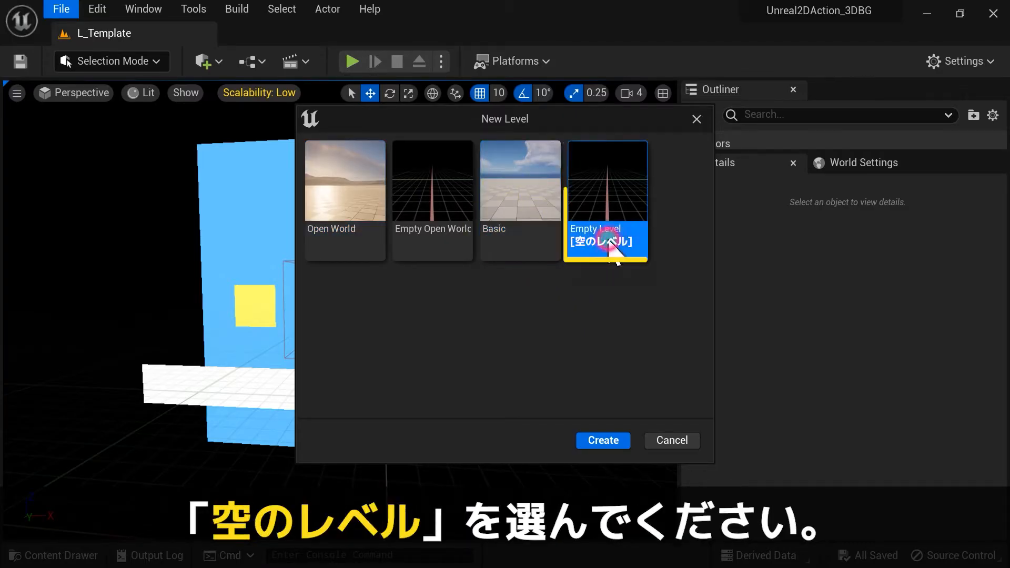
{"action": "left_click", "coordinate": [510, 209]}
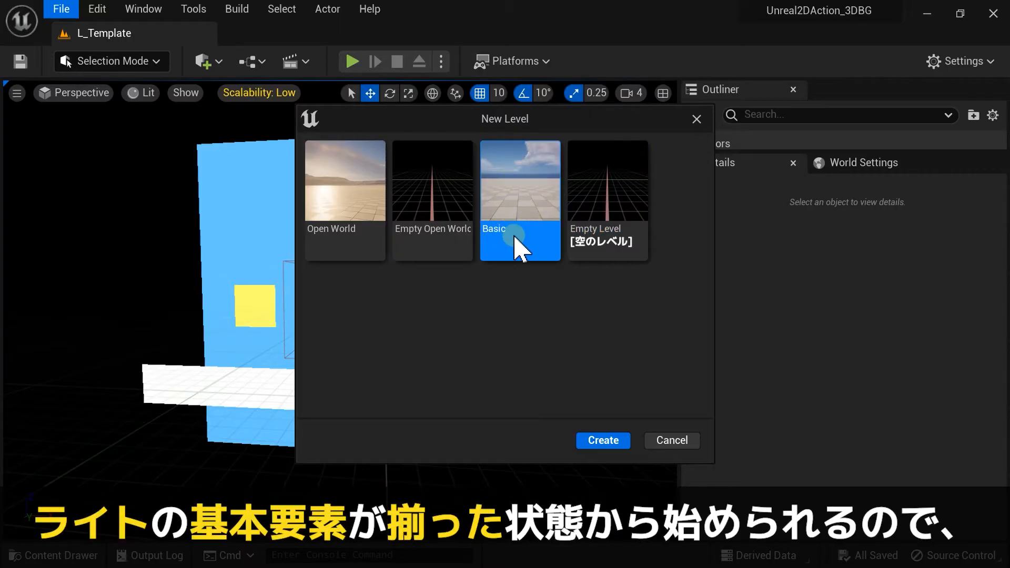
{"action": "left_click", "coordinate": [606, 441]}
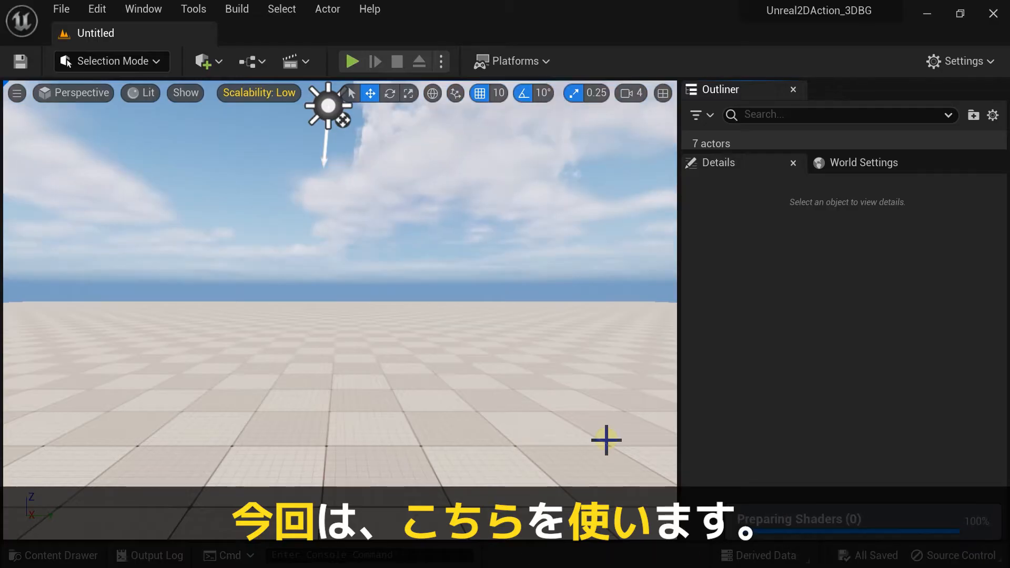
- Check that the level viewport uses the Perspective view and the Lit view mode
{"action": "left_click", "coordinate": [79, 102]}
{"action": "left_click", "coordinate": [144, 100]}
{"action": "left_click", "coordinate": [145, 99]}
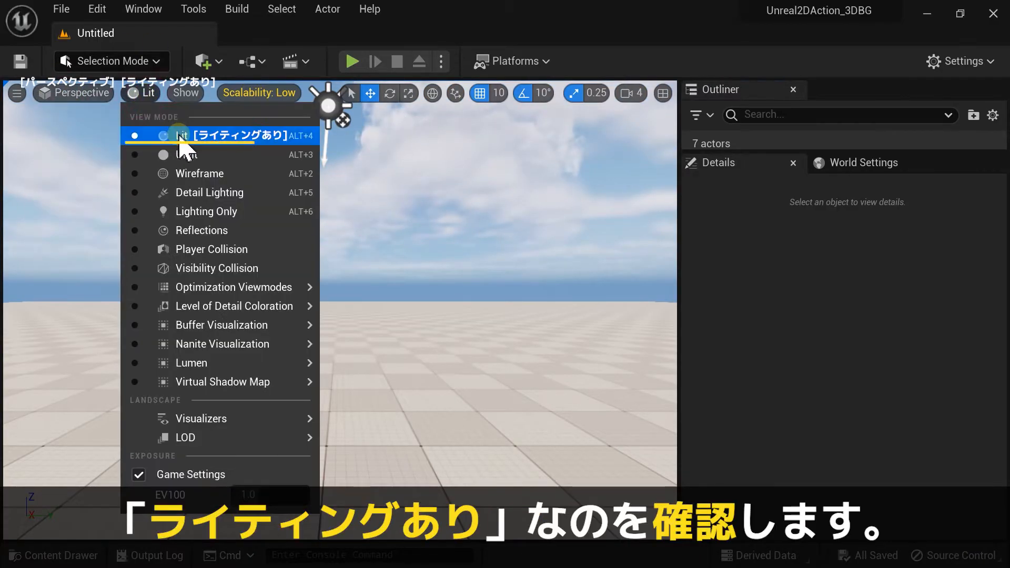
{"action": "left_click", "coordinate": [147, 94]}
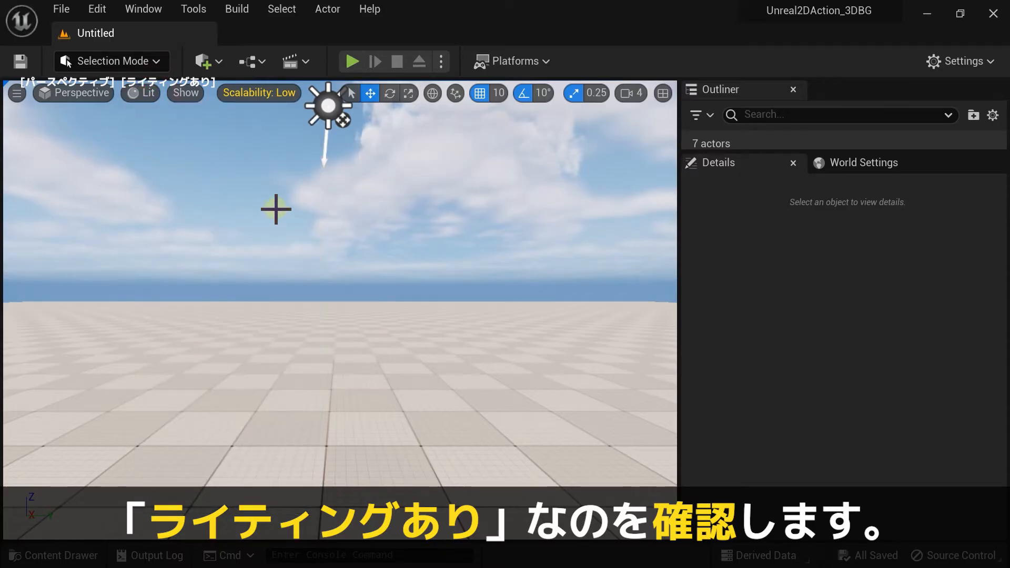
- Set the overall quality in the engine scalability settings to Epic
{"action": "left_click", "coordinate": [941, 62]}
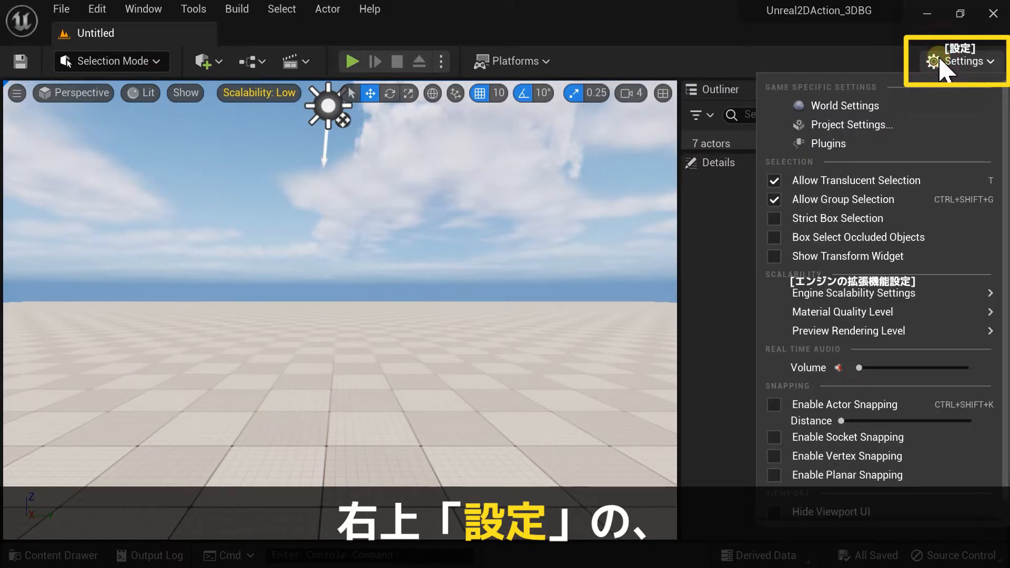
{"action": "left_click", "coordinate": [937, 295]}
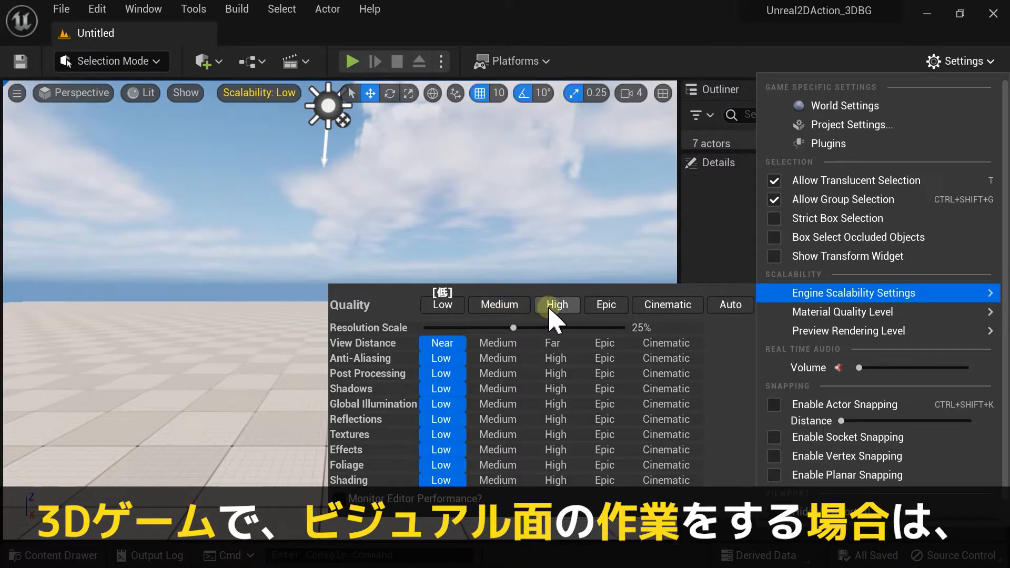
{"action": "left_click", "coordinate": [623, 309]}
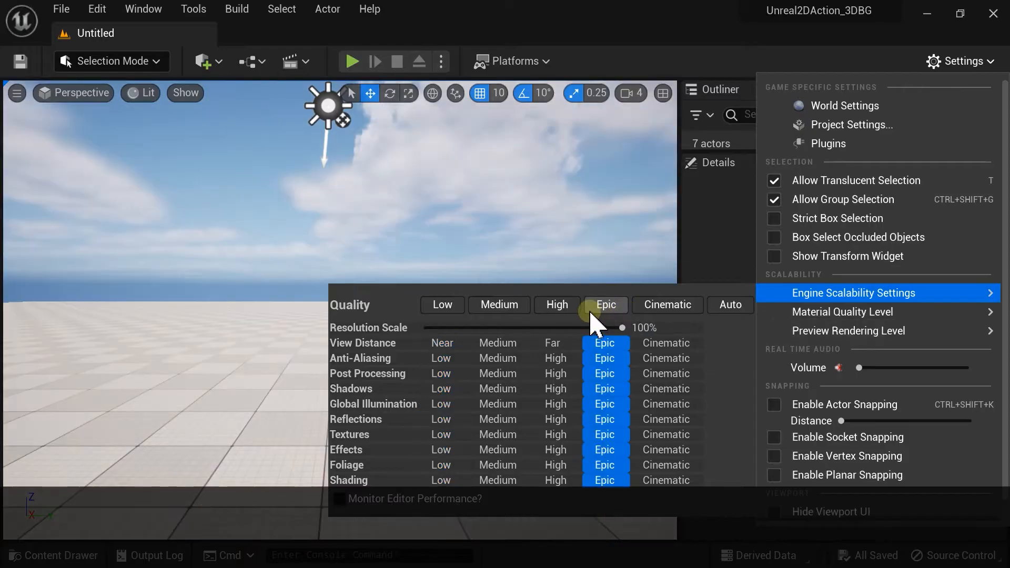
- Save the new level as L_3DBG in the Maps folder under 2DAction
{"action": "left_click", "coordinate": [20, 62]}
{"action": "left_click_drag", "start_coordinate": [144, 551], "coordinate": [150, 355]}
{"action": "left_click", "coordinate": [74, 111]}
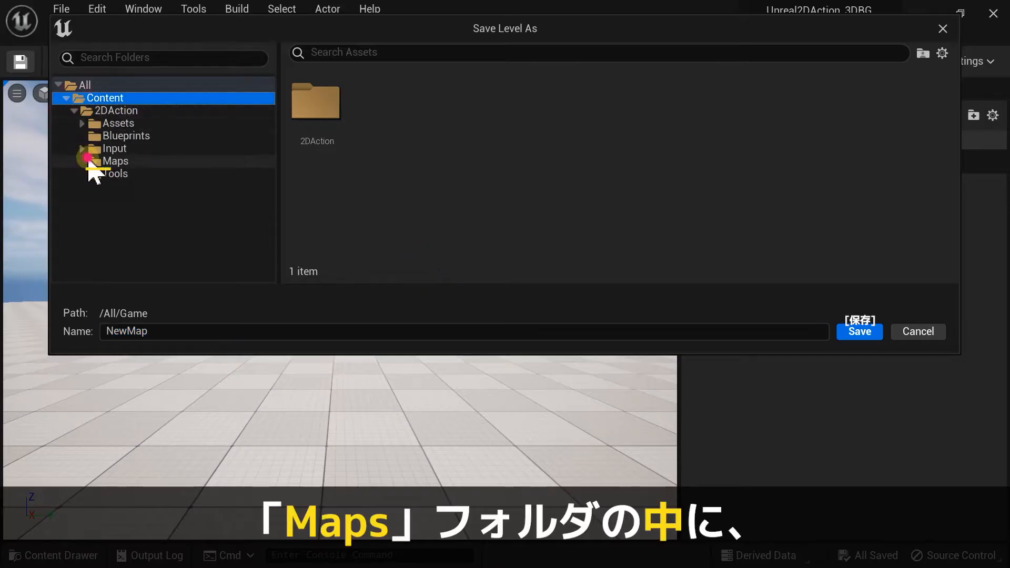
{"action": "left_click", "coordinate": [108, 162]}
{"action": "left_click", "coordinate": [242, 331]}
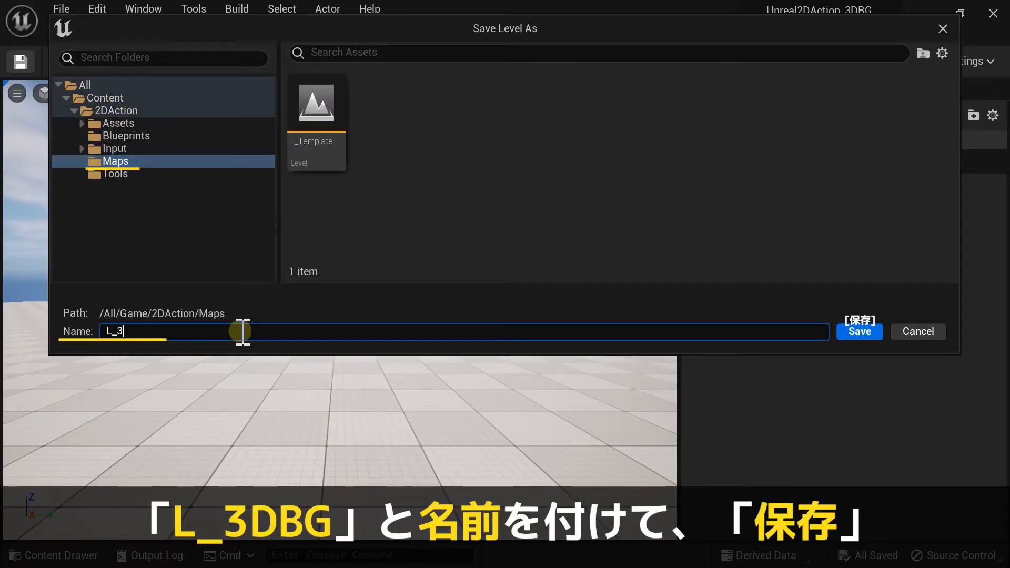
{"action": "left_click", "coordinate": [865, 334]}
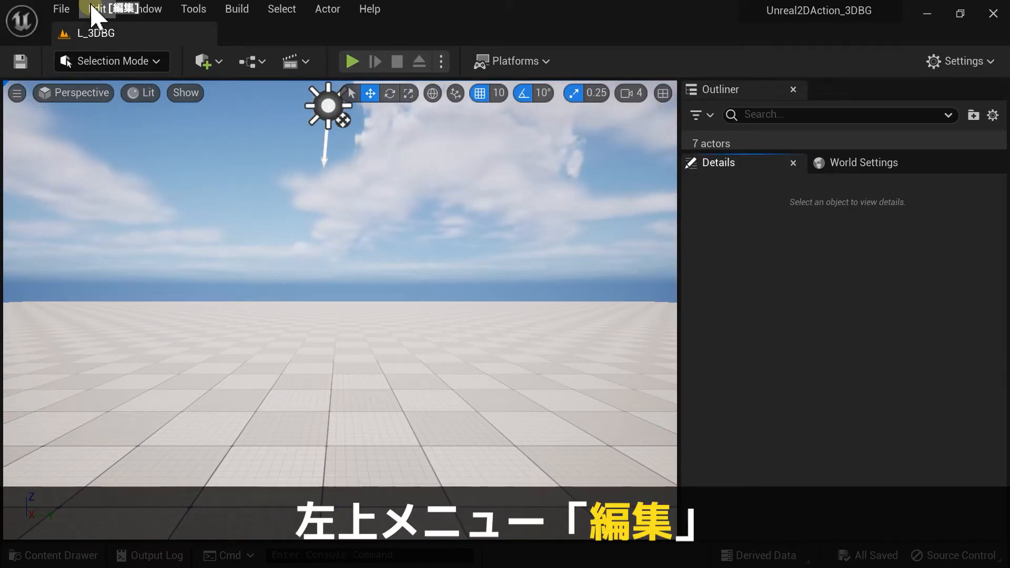
- Set both the Editor Startup Map and the Game Default Map to L_3DBG in the project's Maps & Modes settings
{"action": "left_click", "coordinate": [112, 11]}
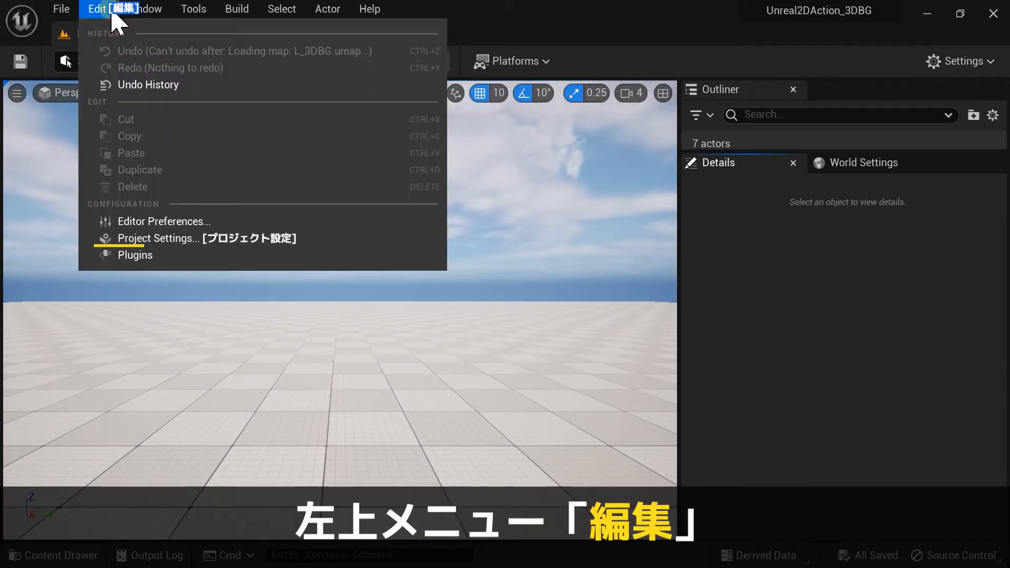
{"action": "left_click", "coordinate": [154, 240]}
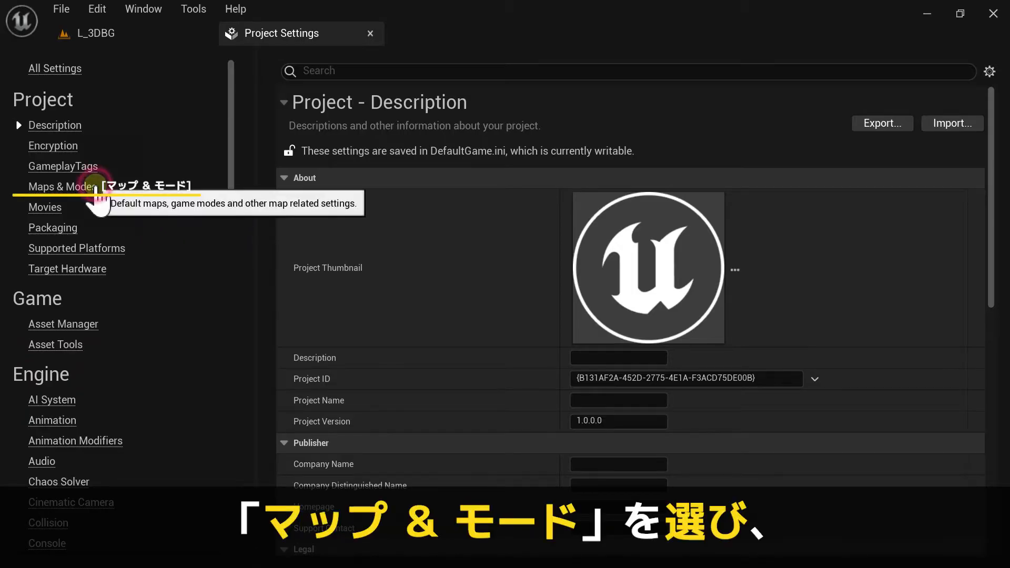
{"action": "left_click", "coordinate": [84, 190]}
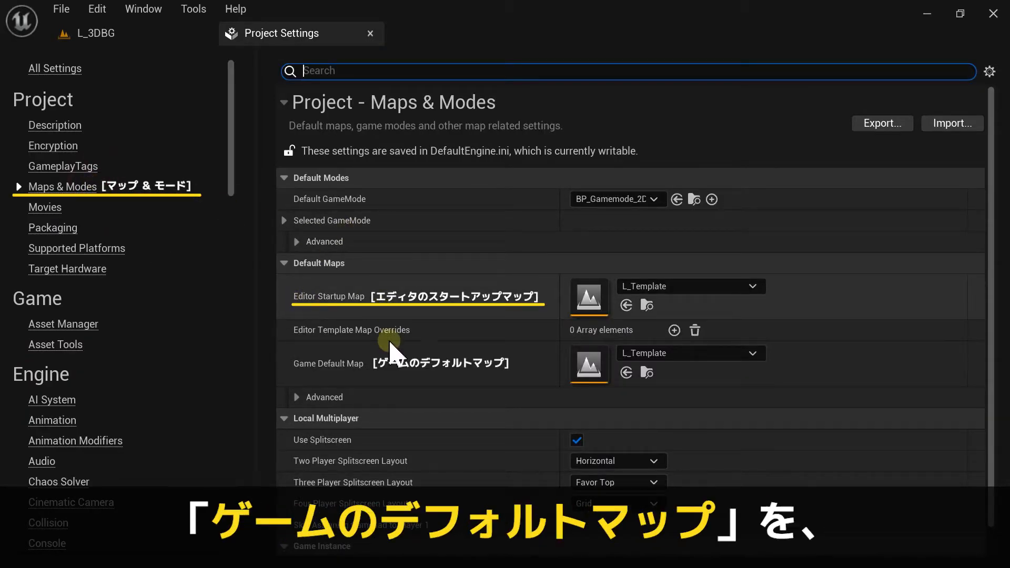
{"action": "left_click", "coordinate": [678, 290]}
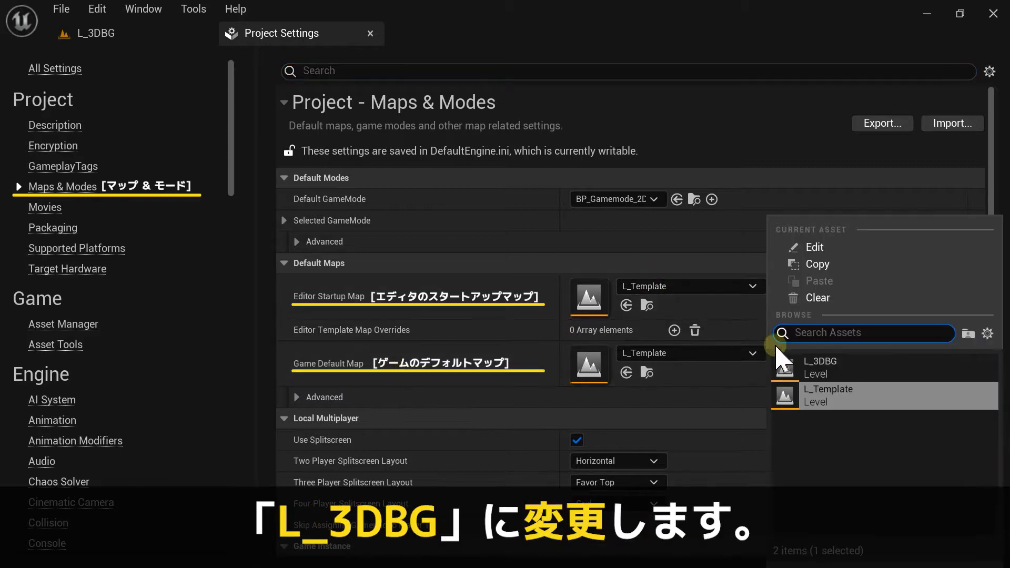
{"action": "left_click", "coordinate": [813, 366]}
{"action": "left_click", "coordinate": [737, 355]}
{"action": "left_click", "coordinate": [806, 373]}
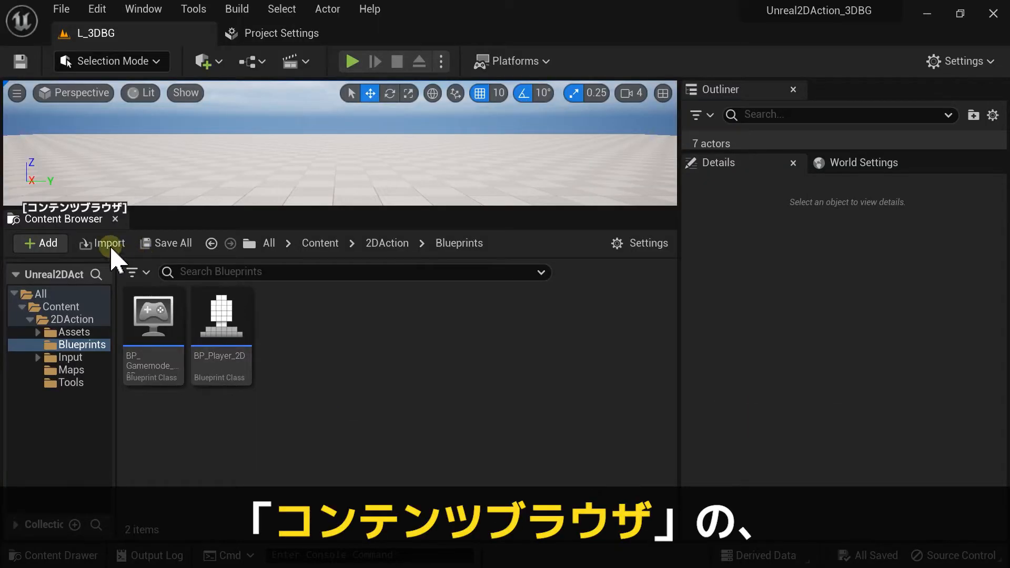
- Duplicate the BP_Player_2D blueprint in the Blueprints folder and name the copy BP_Player_2DBelt
{"action": "left_click", "coordinate": [74, 345]}
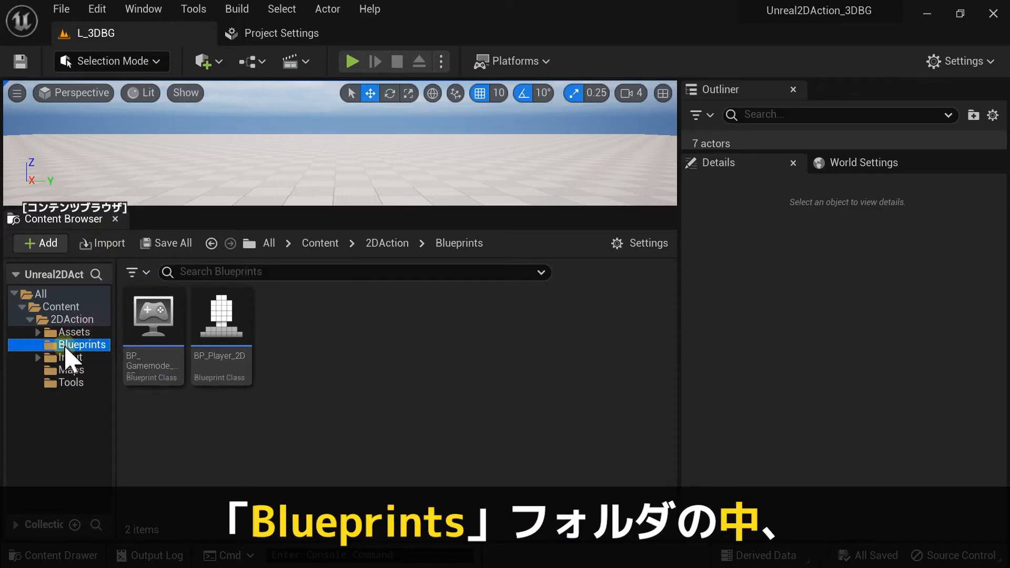
{"action": "right_click", "coordinate": [235, 326]}
{"action": "mouse_move", "coordinate": [245, 337]}
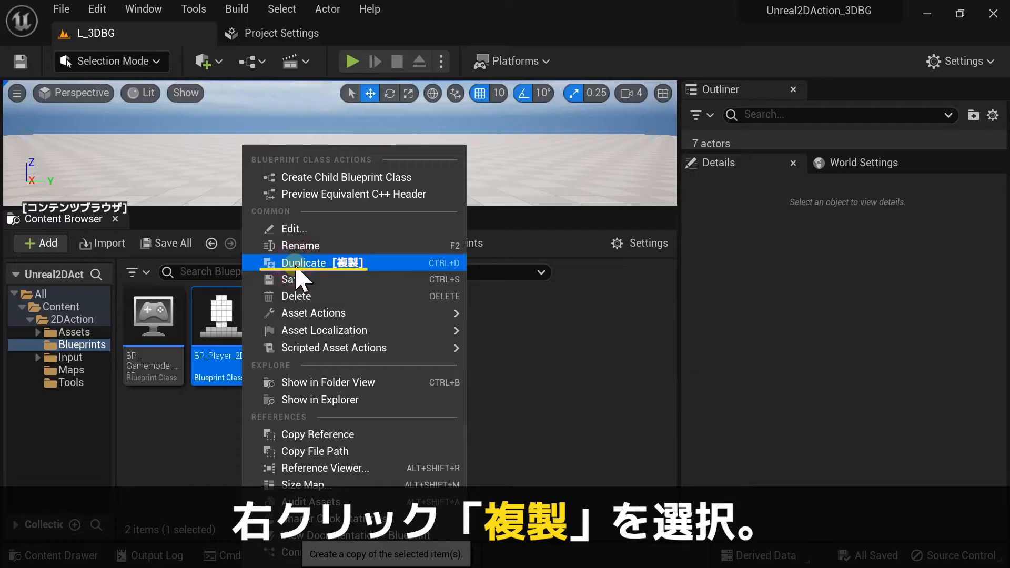
{"action": "left_click", "coordinate": [273, 262]}
{"action": "key", "text": "BackSpace"}
{"action": "type", "text": "B"}
{"action": "key", "text": "Return"}
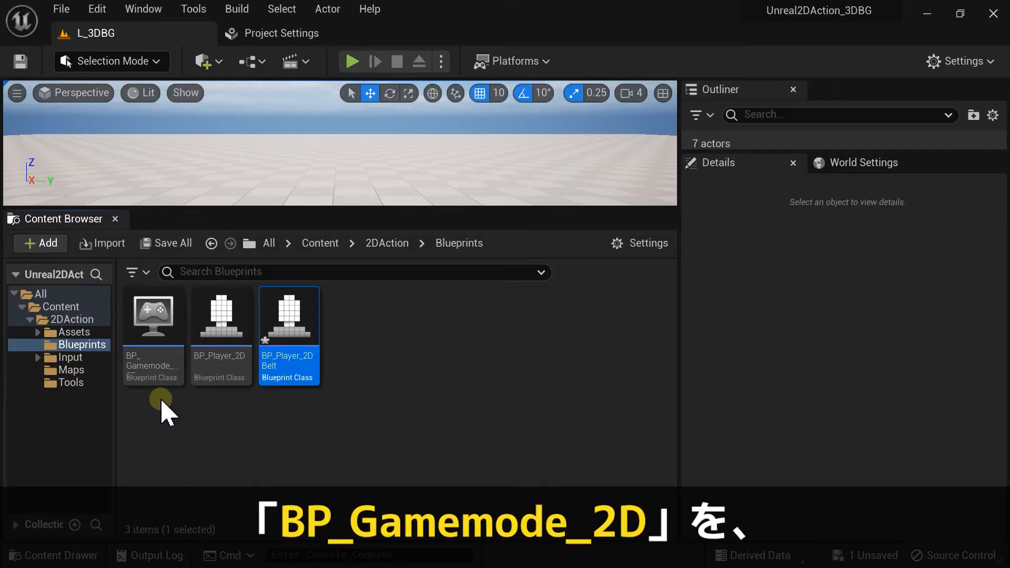
- Duplicate the BP_Gamemode_2D blueprint in the Blueprints folder and name the copy BP_Gamemode_2DBelt
{"action": "left_click", "coordinate": [161, 331]}
{"action": "right_click", "coordinate": [163, 334]}
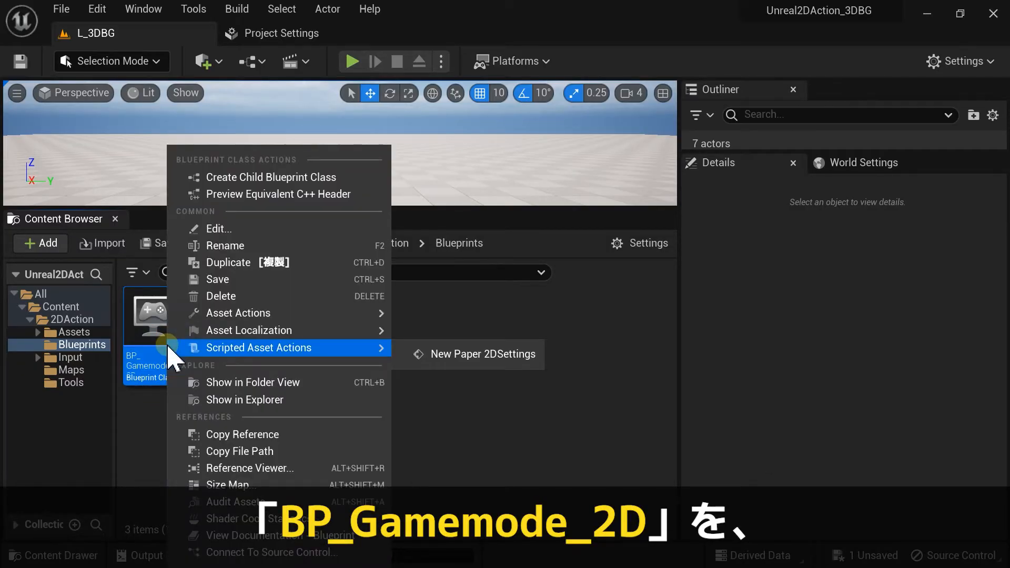
{"action": "left_click", "coordinate": [220, 262]}
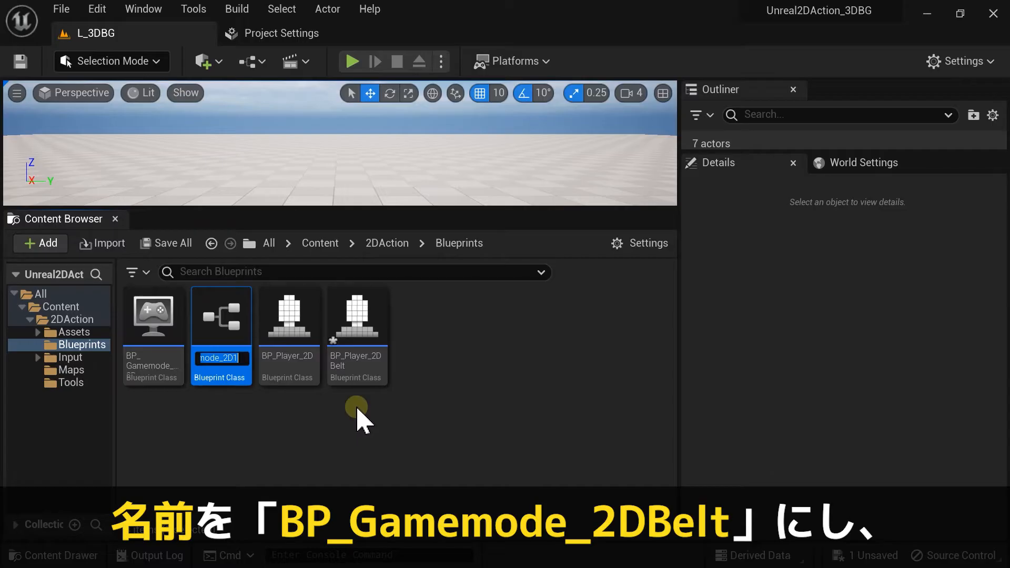
{"action": "key", "text": "BackSpace"}
{"action": "type", "text": "Belt"}
{"action": "key", "text": "Return"}
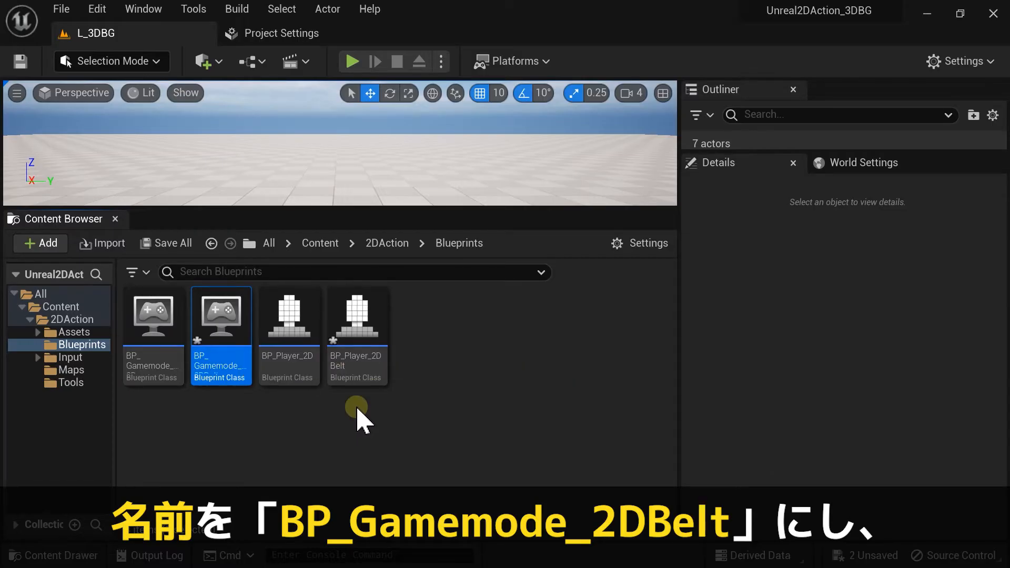
- Set the Default Pawn Class of BP_Gamemode_2DBelt to BP_Player_2DBelt, and compile, save and close the blueprint
{"action": "double_click", "coordinate": [221, 318]}
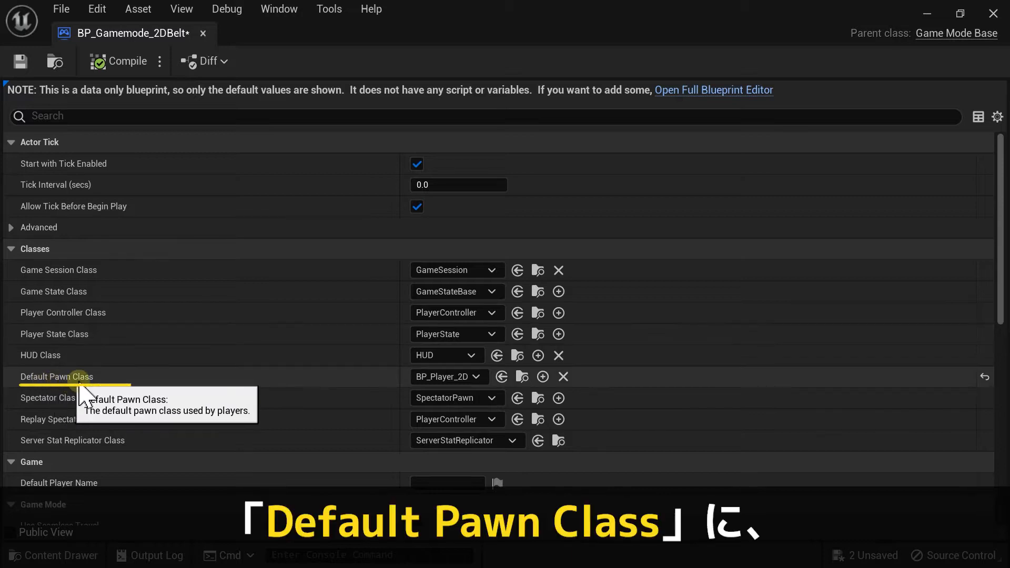
{"action": "left_click", "coordinate": [456, 377]}
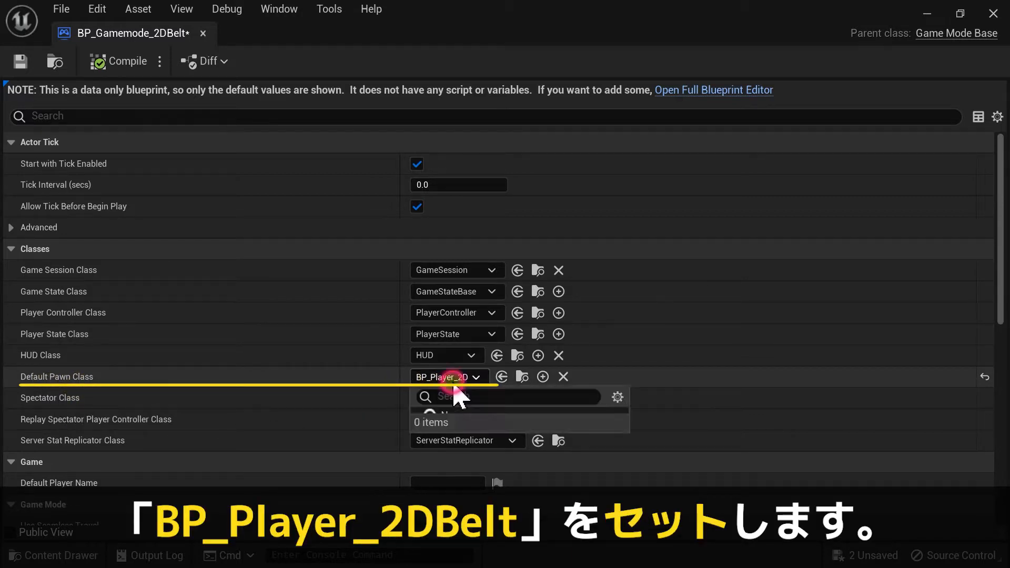
{"action": "left_click", "coordinate": [506, 204]}
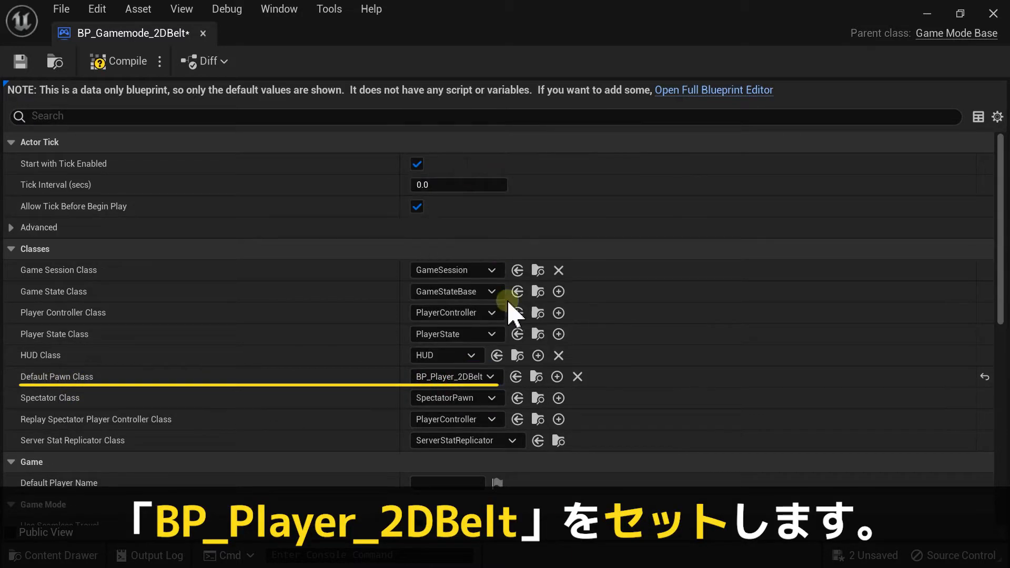
{"action": "left_click", "coordinate": [103, 62]}
{"action": "left_click", "coordinate": [20, 62]}
{"action": "left_click", "coordinate": [203, 32]}
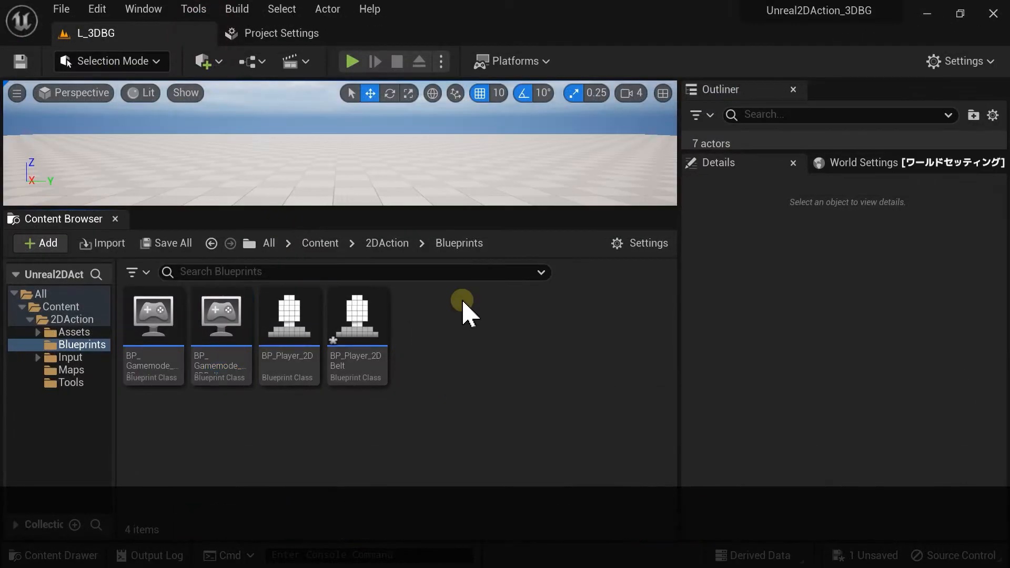
- Set the level's GameMode Override in the World Settings to BP_Gamemode_2DBelt
{"action": "left_click", "coordinate": [877, 164]}
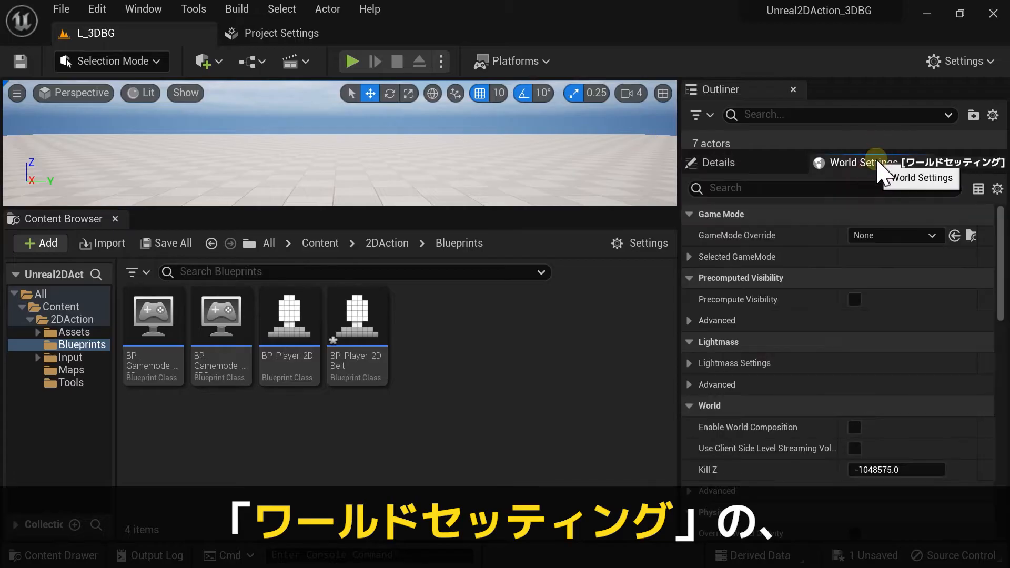
{"action": "left_click", "coordinate": [888, 237]}
{"action": "left_click", "coordinate": [889, 325]}
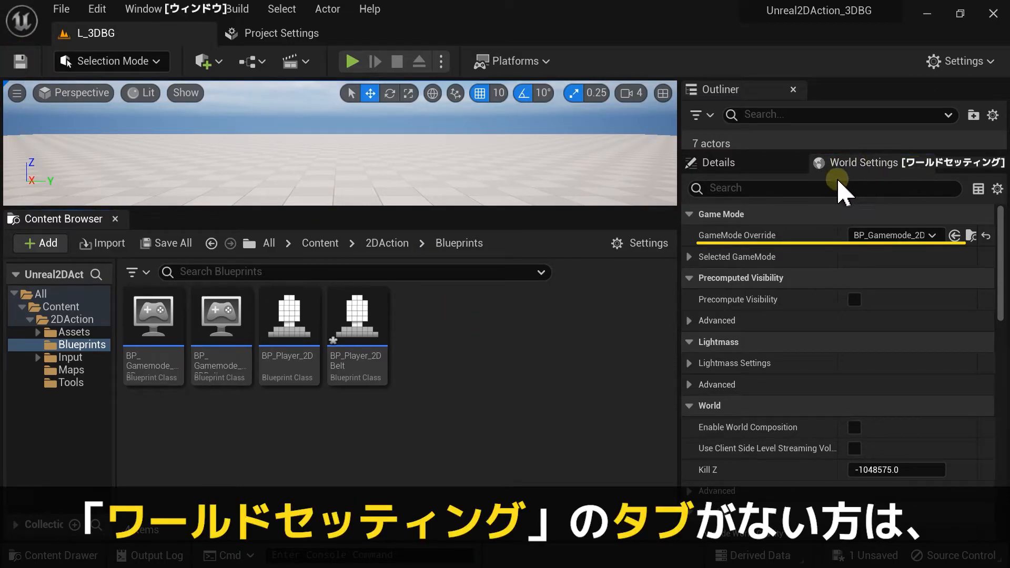
{"action": "left_click", "coordinate": [152, 15]}
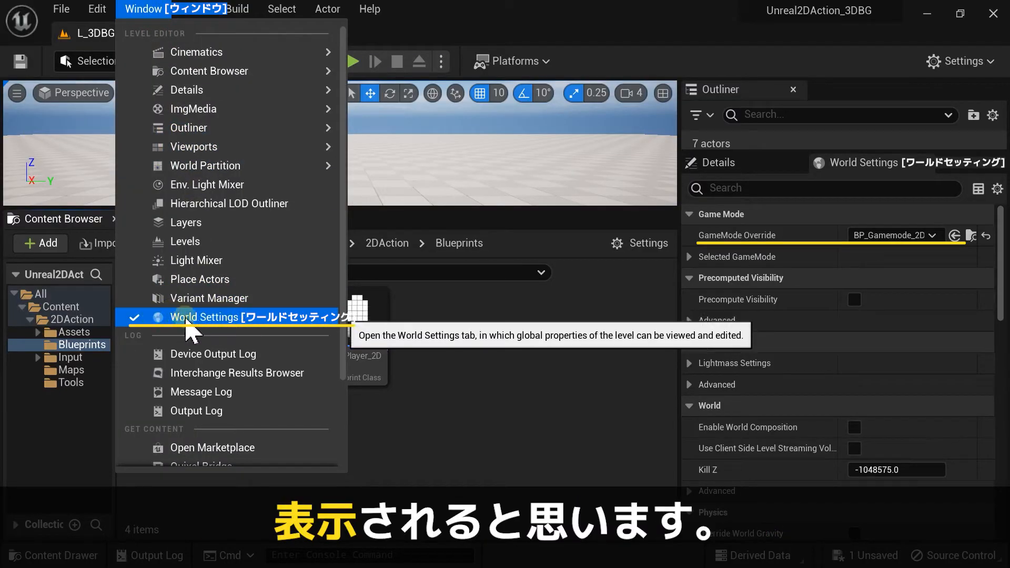
{"action": "left_click", "coordinate": [252, 318]}
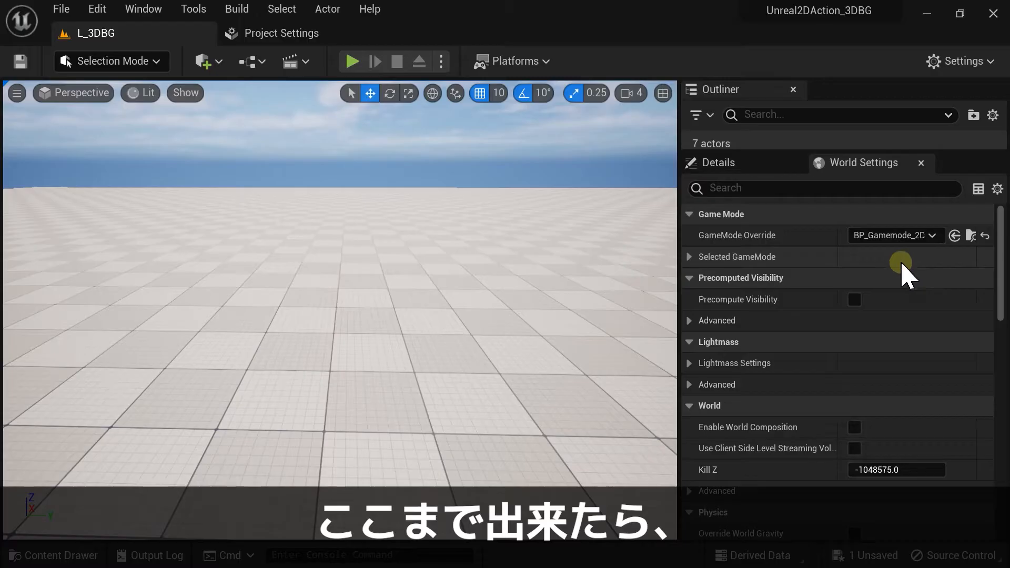
- Place a Player Start on the floor with its X location at 0 and test-play the level
{"action": "right_click", "coordinate": [335, 304]}
{"action": "mouse_move", "coordinate": [368, 225]}
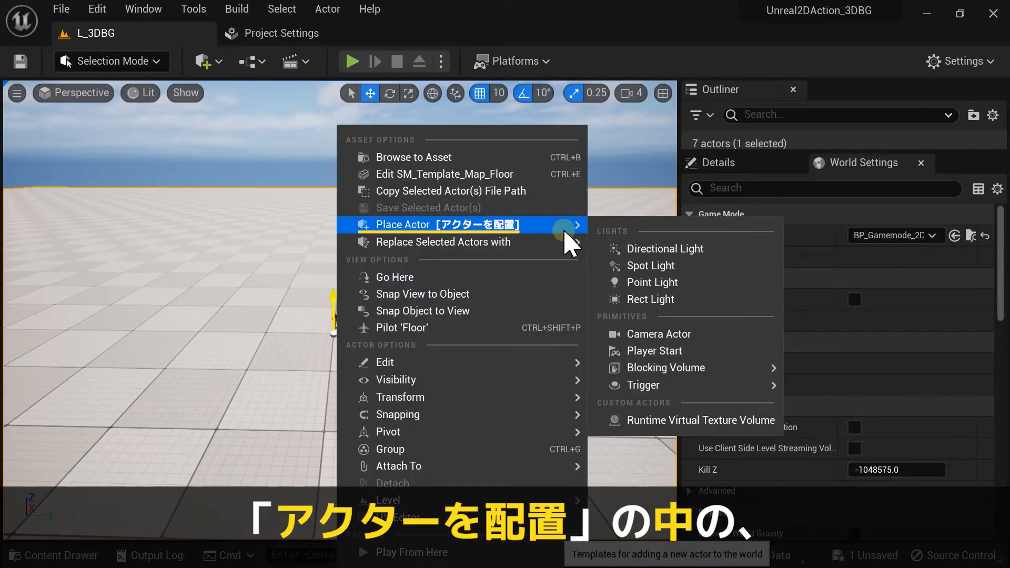
{"action": "left_click", "coordinate": [655, 350]}
{"action": "left_click", "coordinate": [718, 163]}
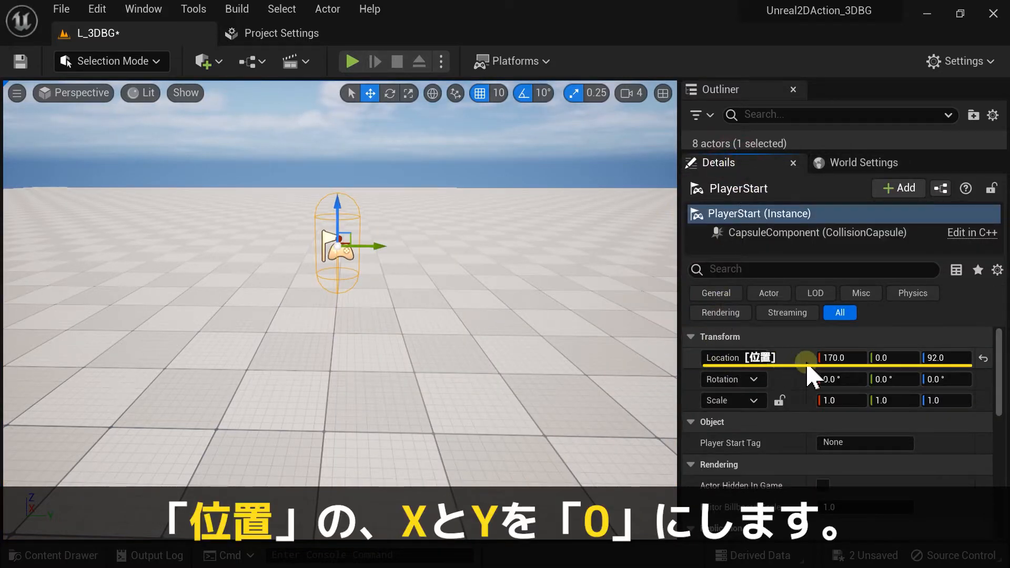
{"action": "left_click", "coordinate": [836, 357]}
{"action": "type", "text": "0"}
{"action": "key", "text": "Return"}
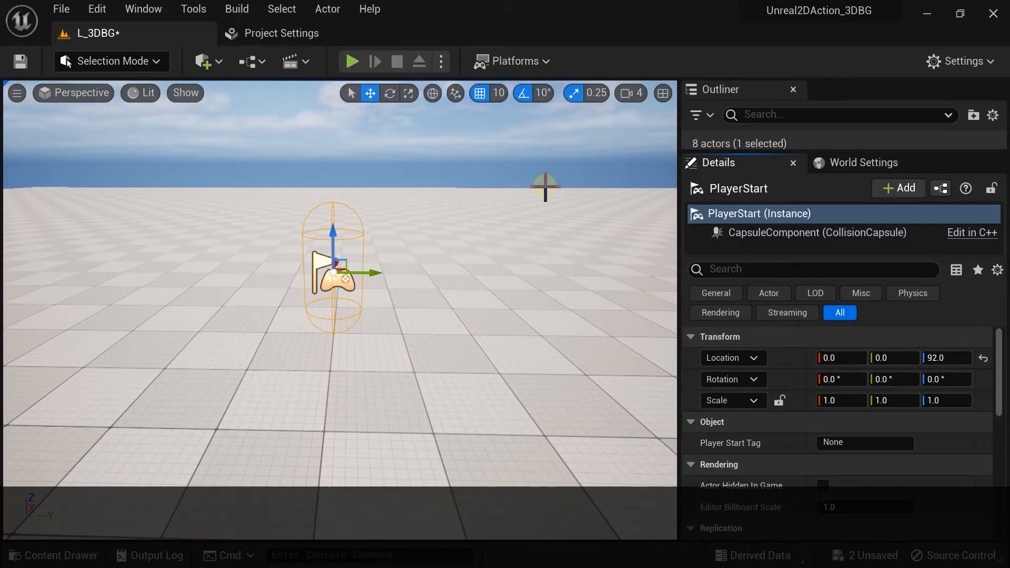
{"action": "left_click", "coordinate": [350, 61]}
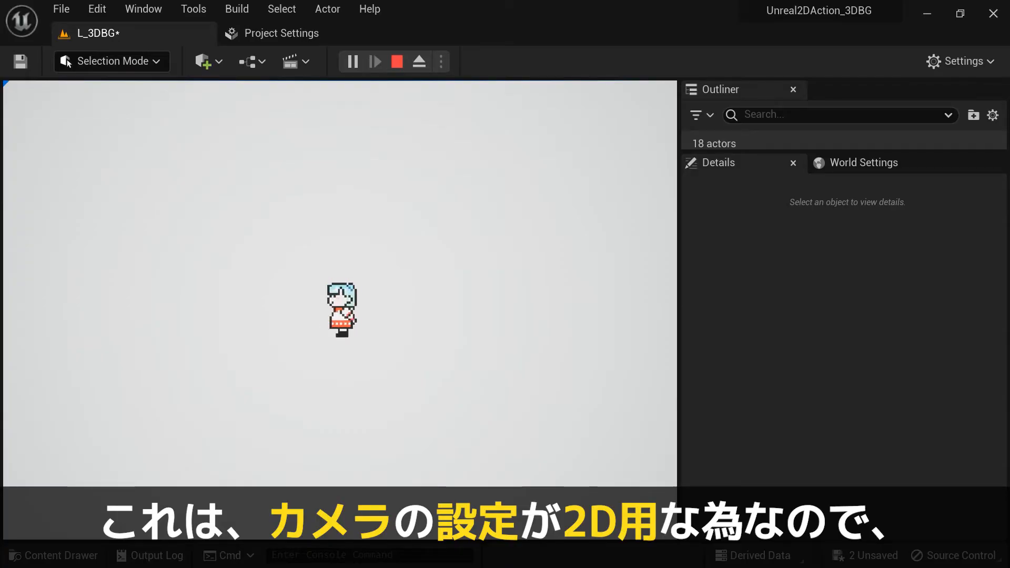
{"action": "key", "text": "Escape"}
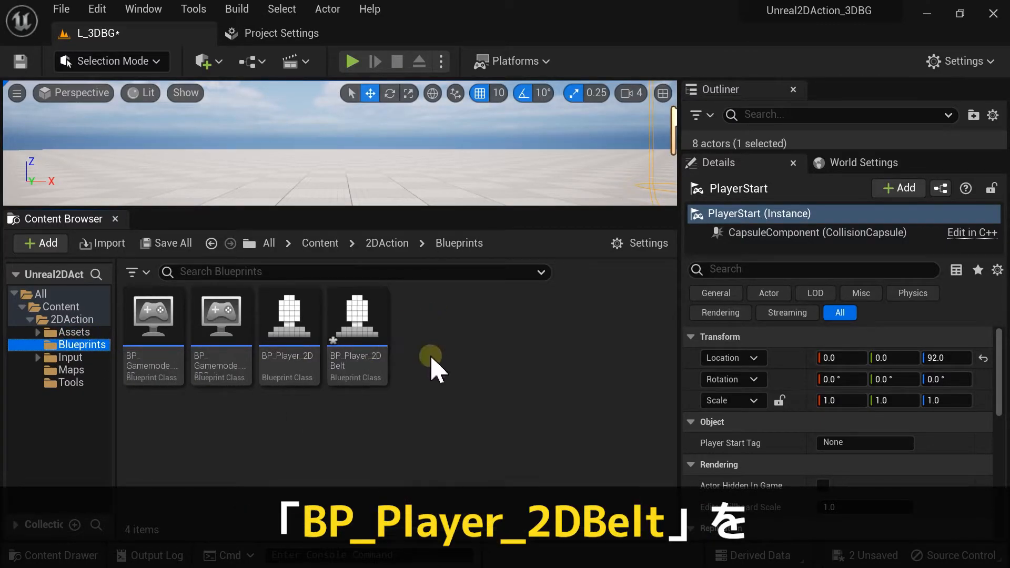
- Set the Projection Mode of the Camera component in BP_Player_2DBelt to Perspective
{"action": "left_click", "coordinate": [354, 317]}
{"action": "double_click", "coordinate": [354, 317]}
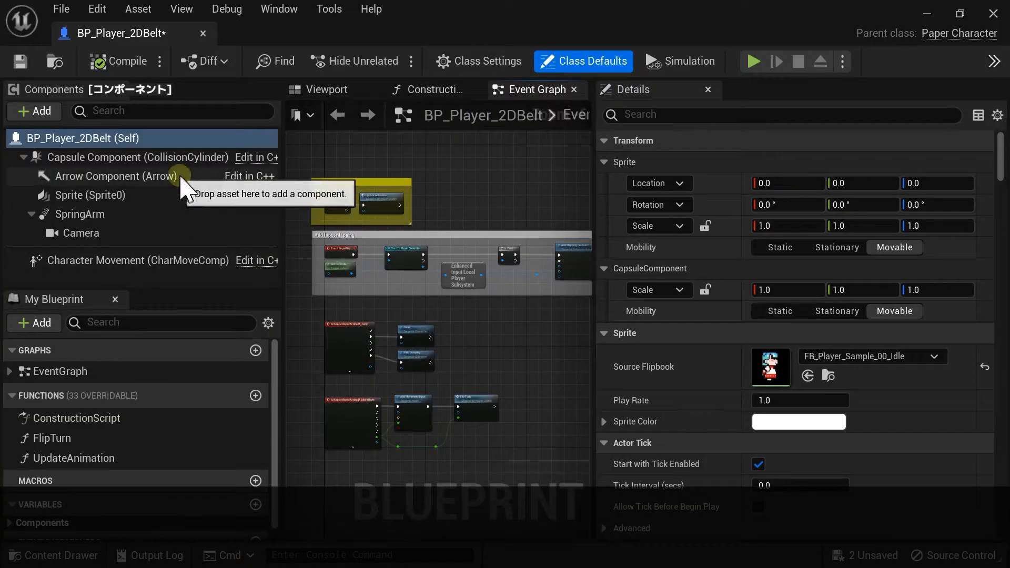
{"action": "left_click", "coordinate": [71, 233]}
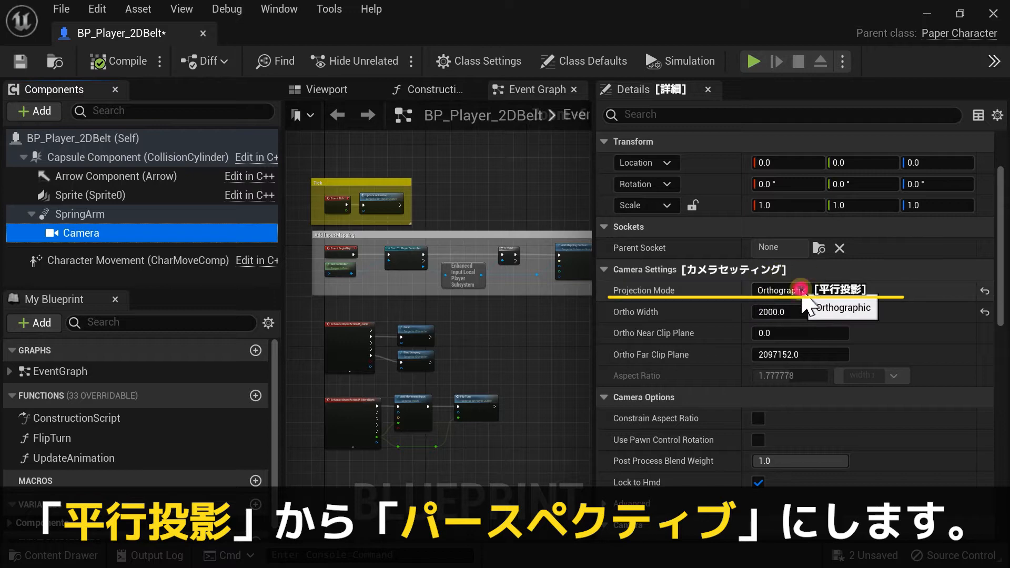
{"action": "left_click", "coordinate": [800, 290]}
{"action": "left_click", "coordinate": [802, 310]}
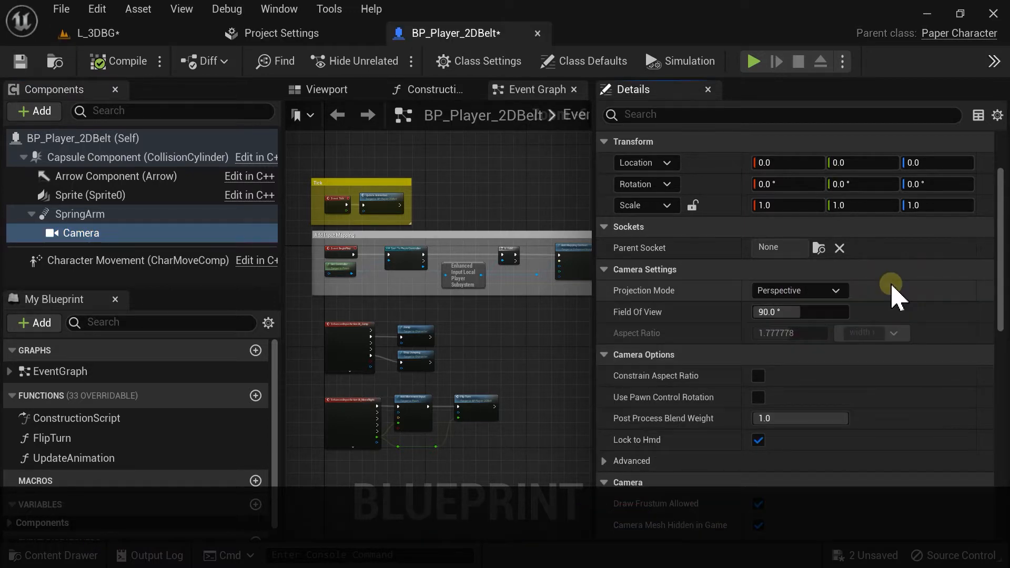
- Test-play the level, making the character walk both ways and jump to check the camera view and the sprite's appearance
{"action": "left_click", "coordinate": [754, 62]}
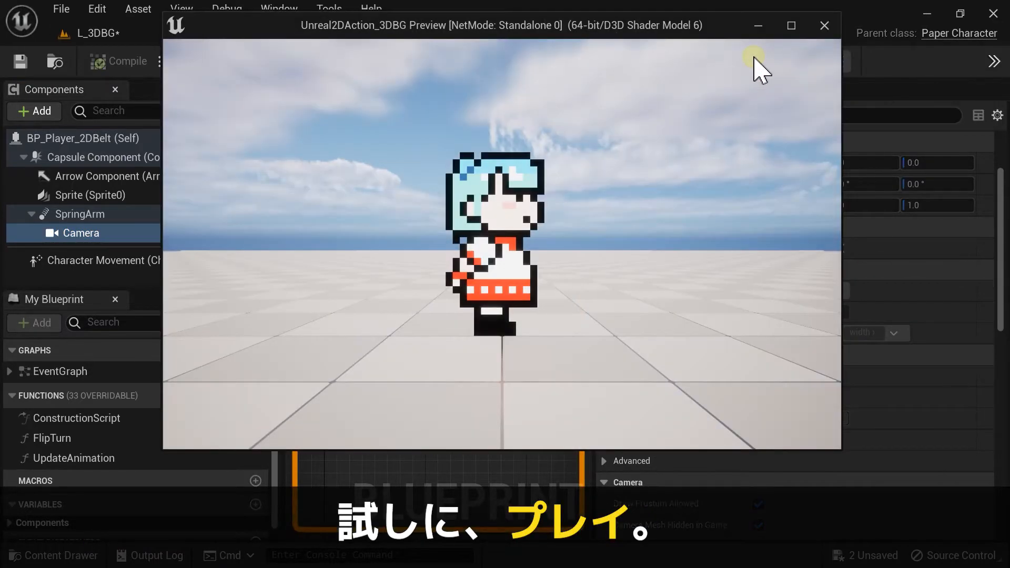
{"action": "key", "text": "d"}
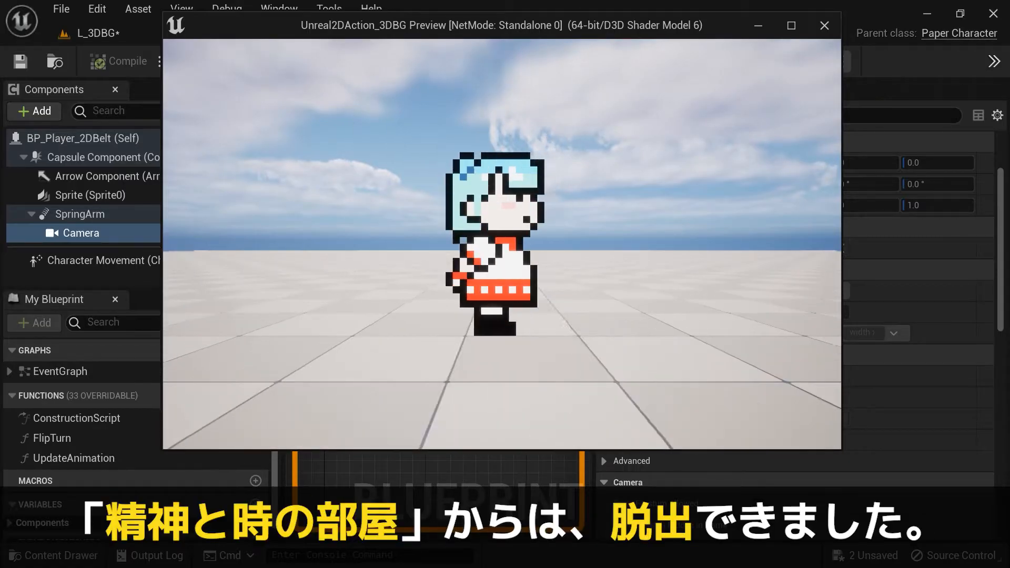
{"action": "key", "text": "a"}
{"action": "key", "text": "space"}
{"action": "key", "text": "space"}
{"action": "key", "text": "space"}
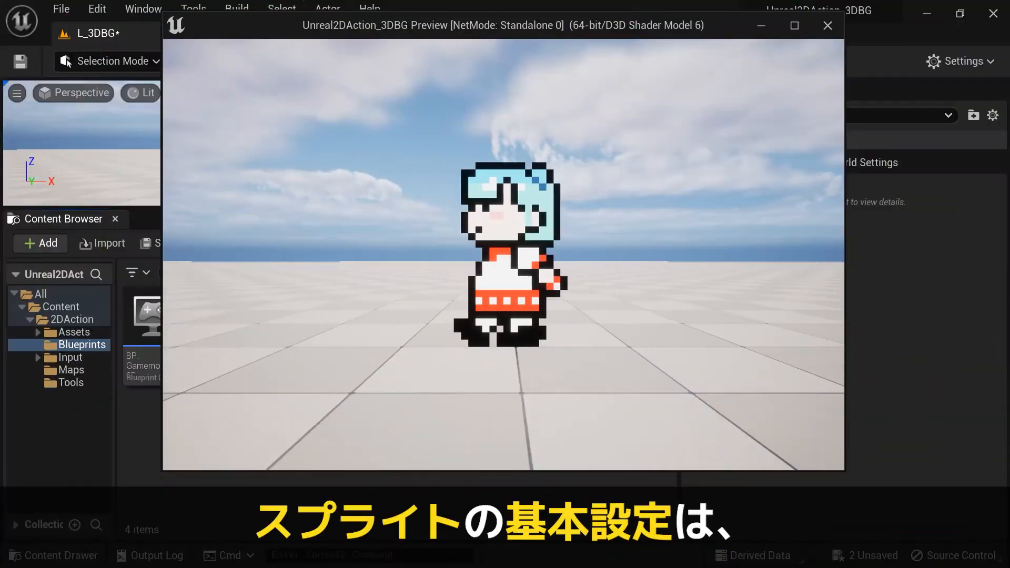
{"action": "key", "text": "a"}
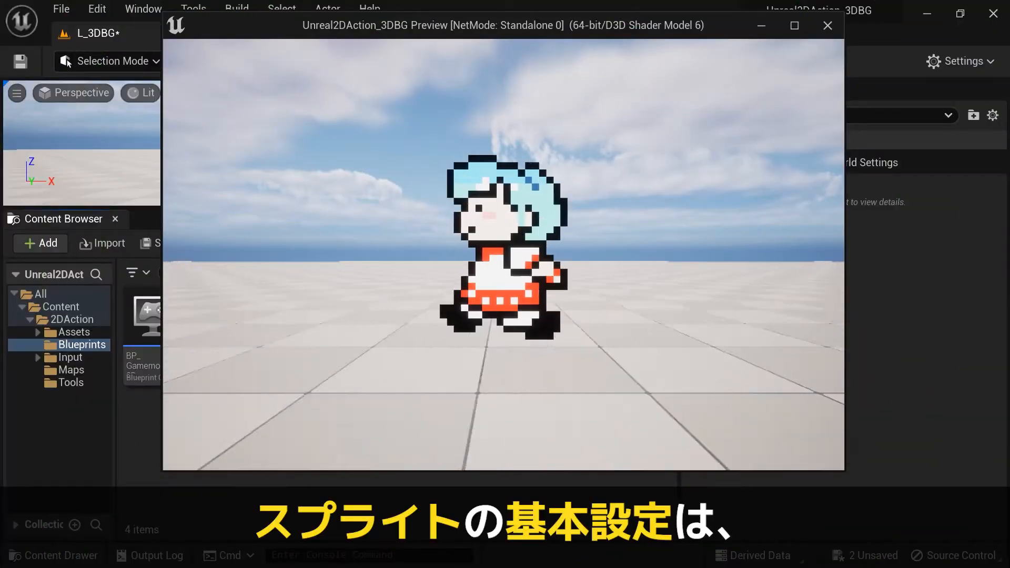
{"action": "key", "text": "a"}
{"action": "key", "text": "d"}
{"action": "key", "text": "space"}
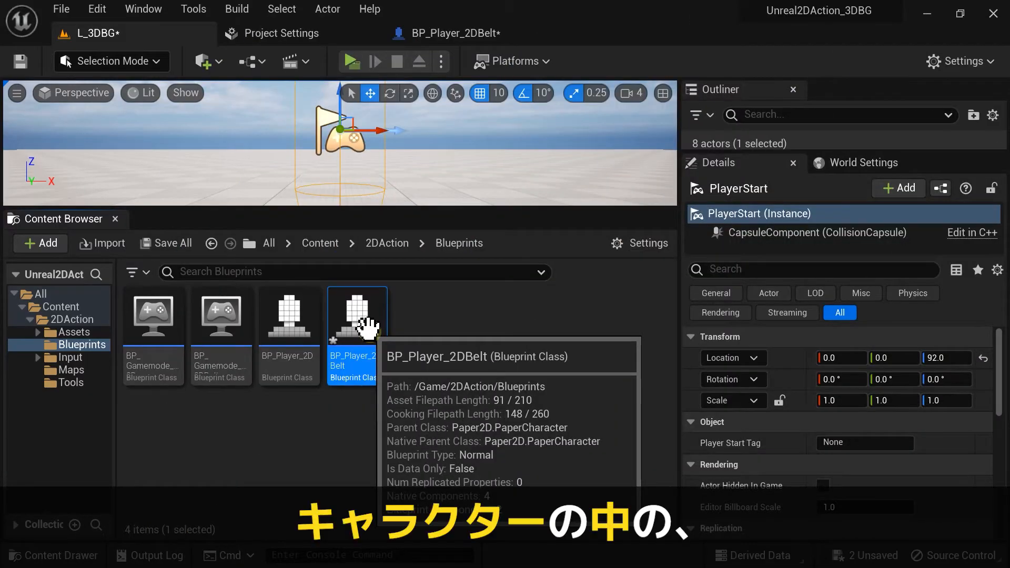
- Enable Cast Shadow on the Sprite component of BP_Player_2DBelt and test-play the level
{"action": "double_click", "coordinate": [362, 328]}
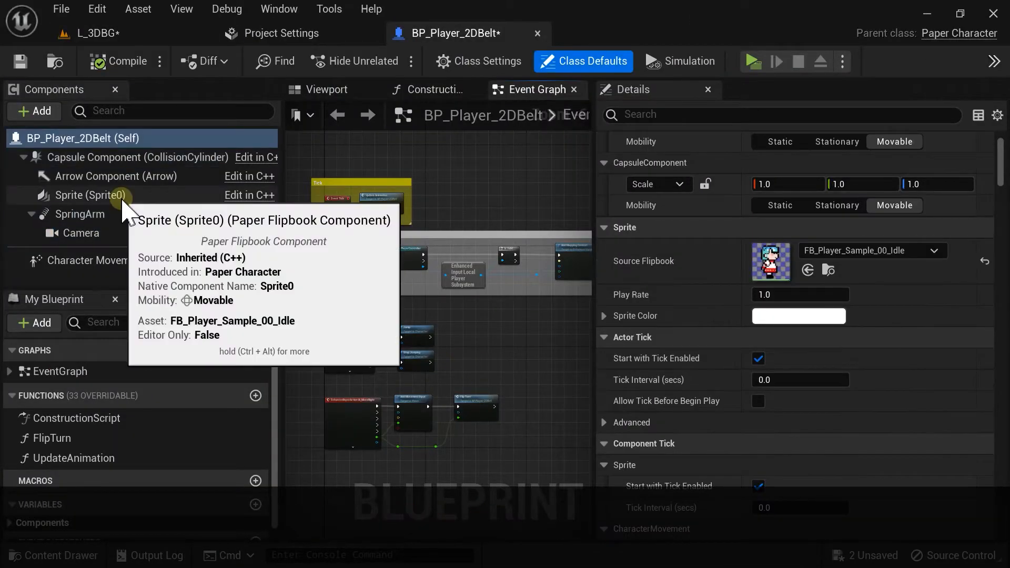
{"action": "left_click", "coordinate": [122, 196]}
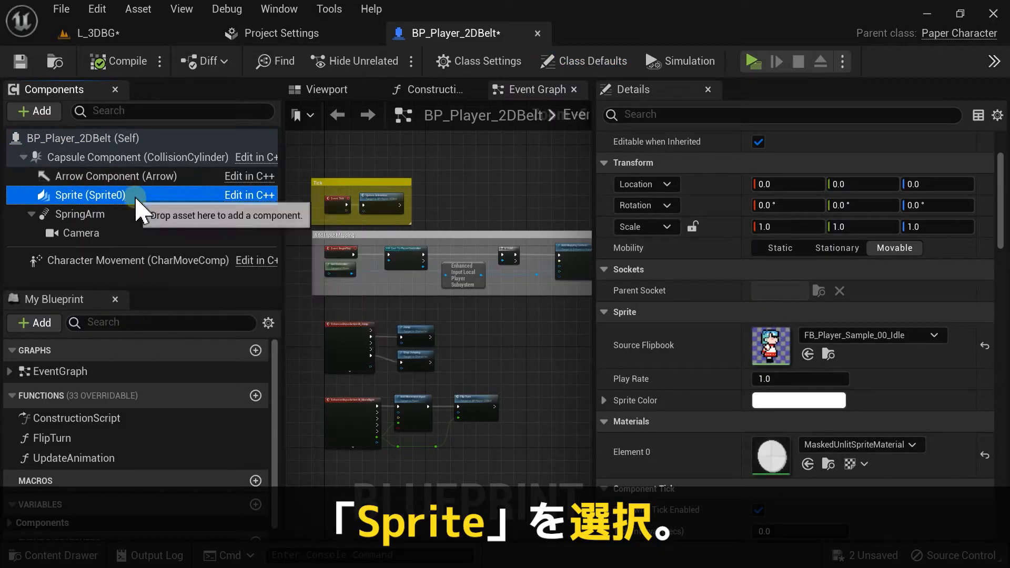
{"action": "left_click", "coordinate": [660, 114]}
{"action": "type", "text": "shadow"}
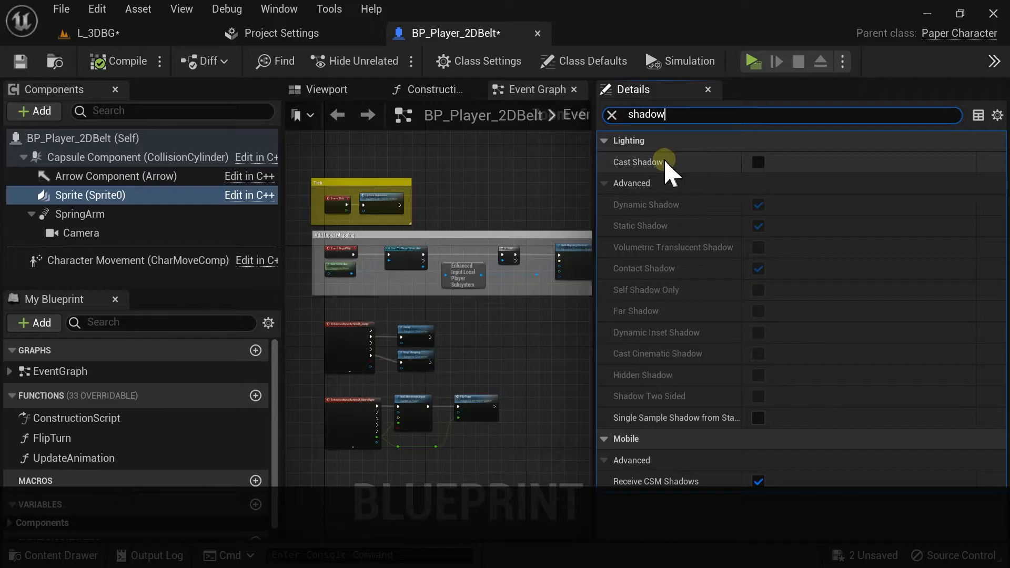
{"action": "left_click", "coordinate": [758, 162]}
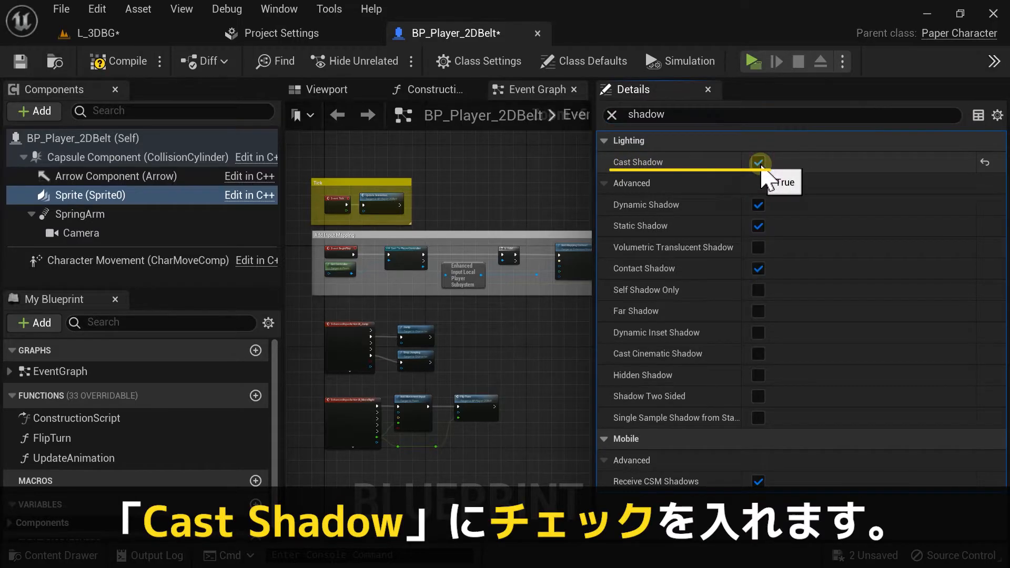
{"action": "left_click", "coordinate": [759, 61]}
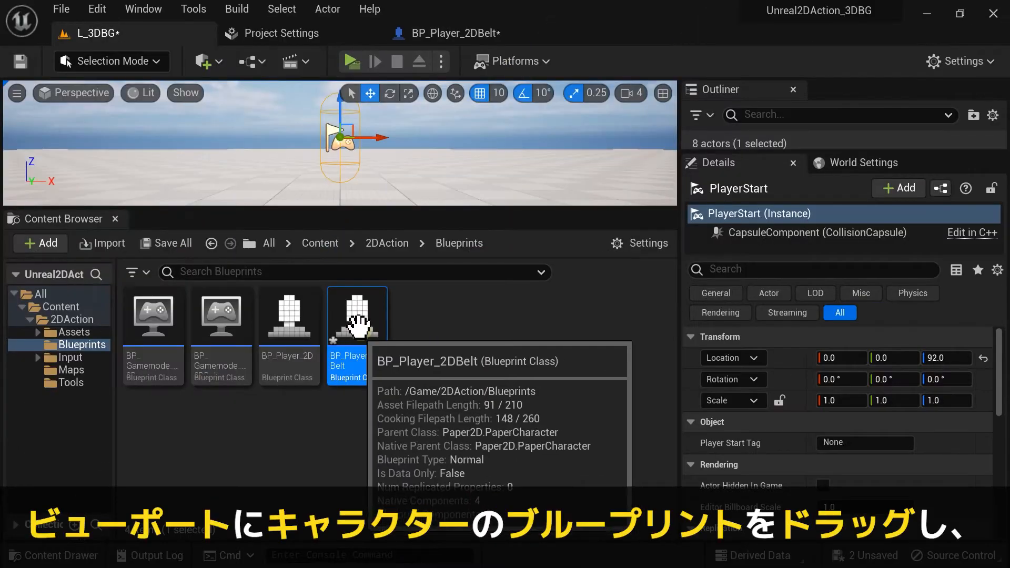
- Place an instance of BP_Player_2DBelt on the floor near the Player Start, at about X 150 and Y 60, as a shadow reference
{"action": "left_click_drag", "start_coordinate": [369, 338], "coordinate": [481, 168]}
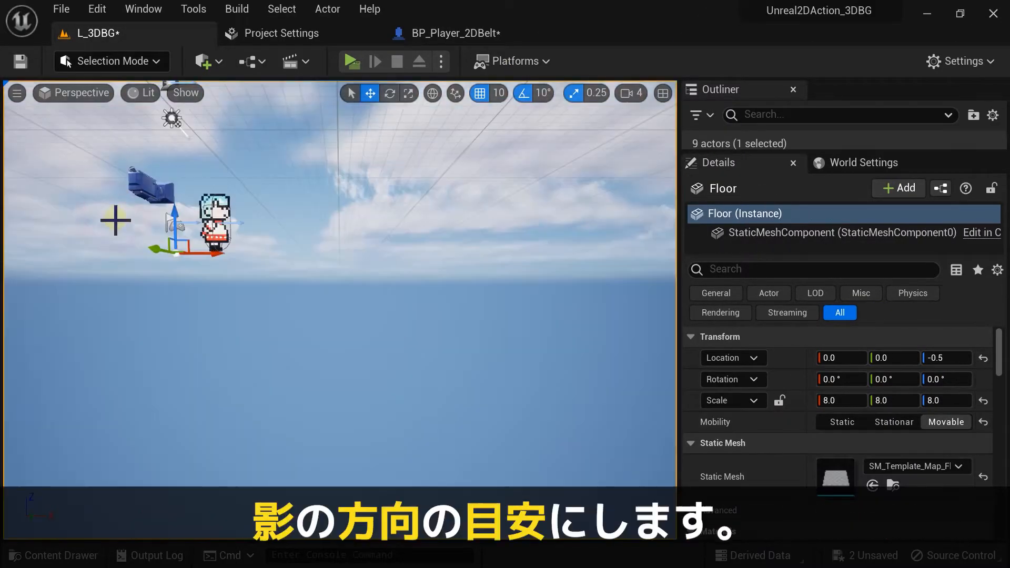
{"action": "left_click", "coordinate": [407, 233]}
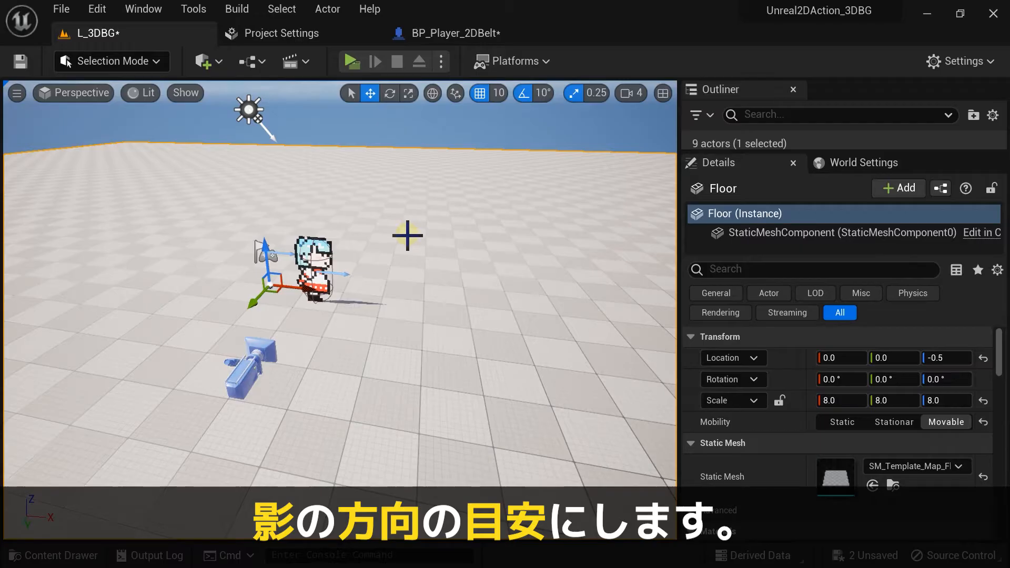
{"action": "left_click", "coordinate": [315, 263]}
{"action": "key", "text": "f"}
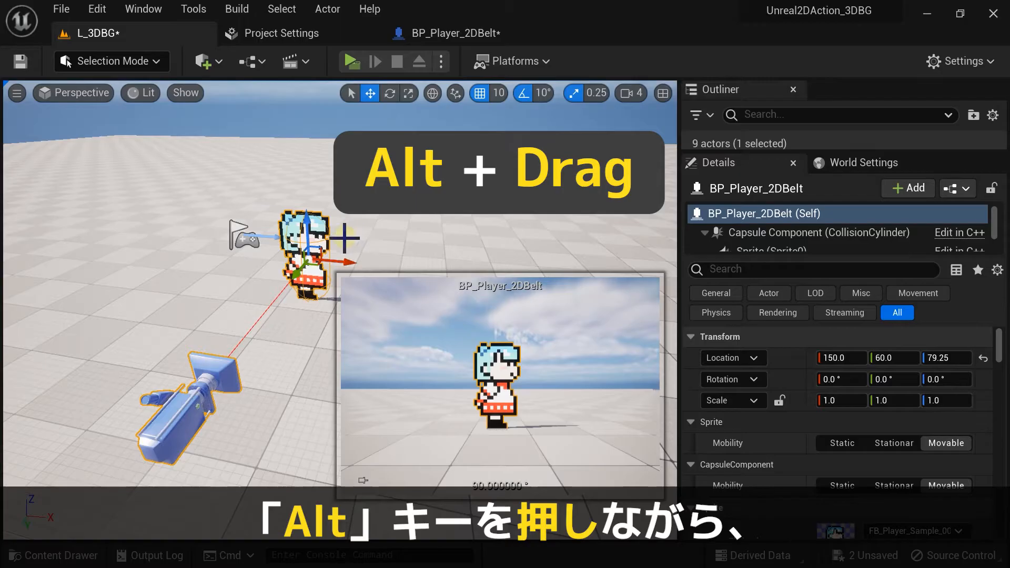
- Rotate the level's main directional light so the character's shadow falls in a different direction
{"action": "left_click_drag", "start_coordinate": [345, 238], "coordinate": [386, 265], "text": "alt"}
{"action": "left_click", "coordinate": [387, 266]}
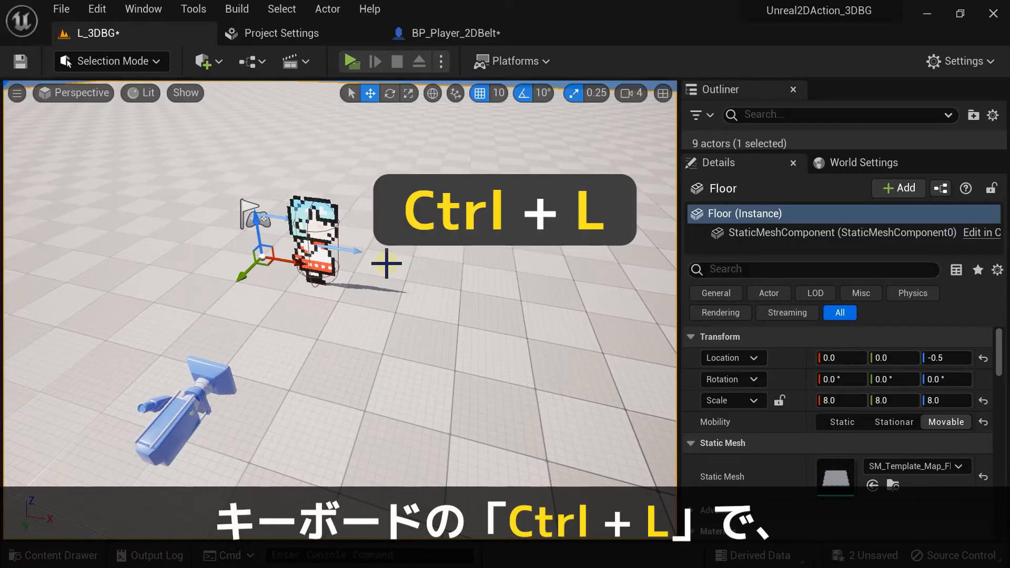
{"action": "key", "text": "ctrl+l"}
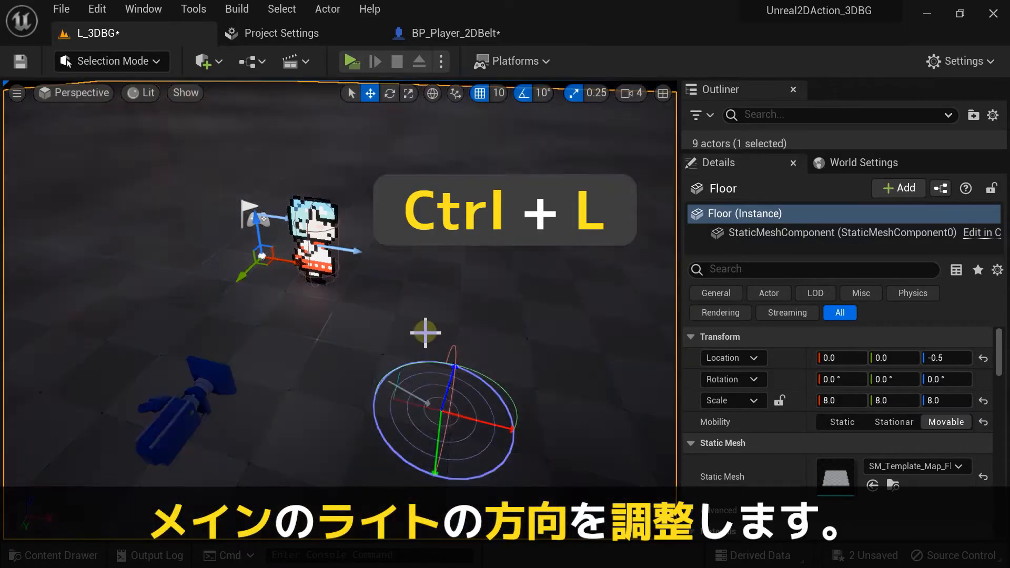
{"action": "key", "text": "ctrl+l"}
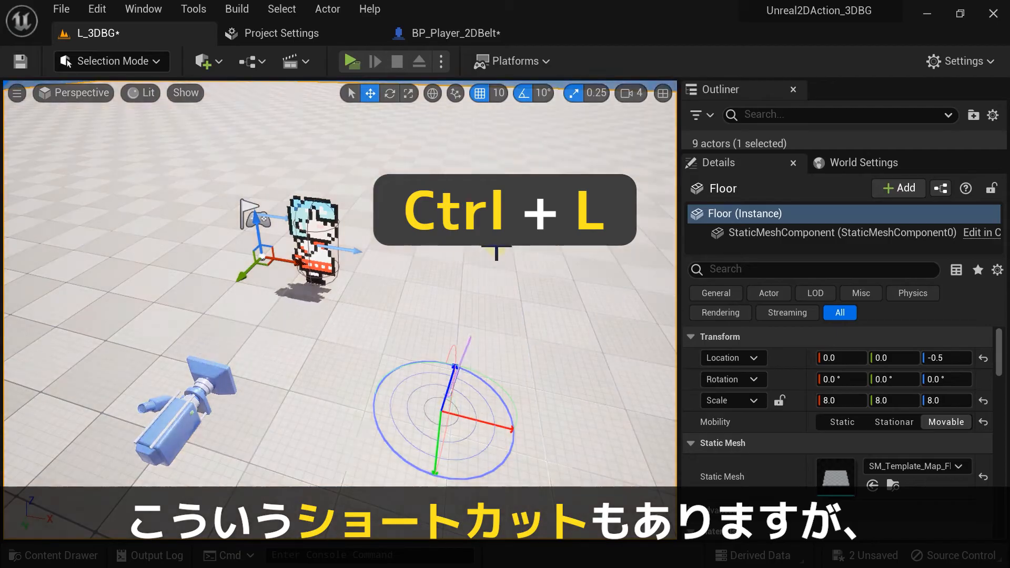
- Set the DirectionalLight's rotation to 0°, -45° and -70° so the character's shadow falls diagonally behind it
{"action": "key", "text": "ctrl+l"}
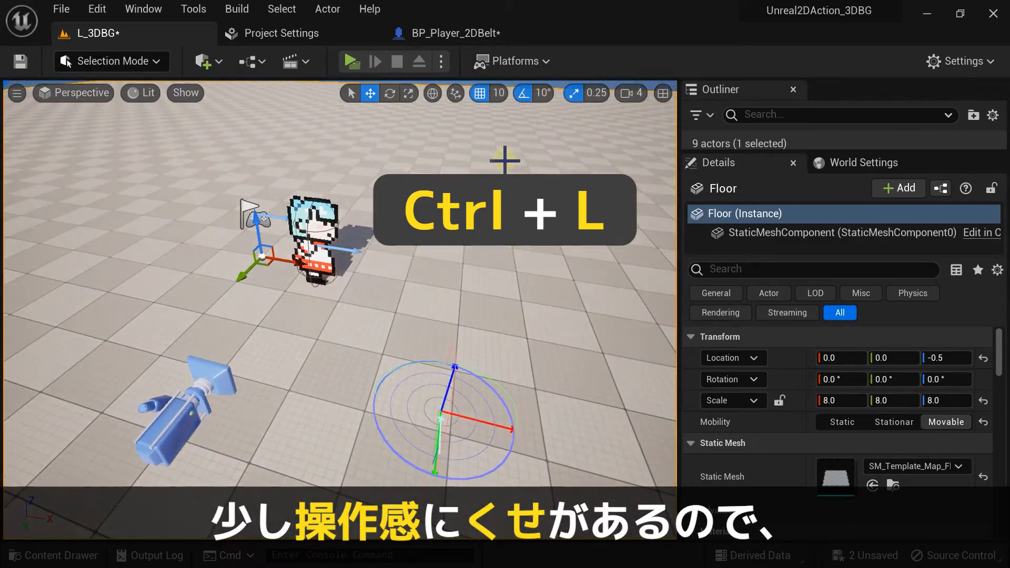
{"action": "key", "text": "ctrl+l"}
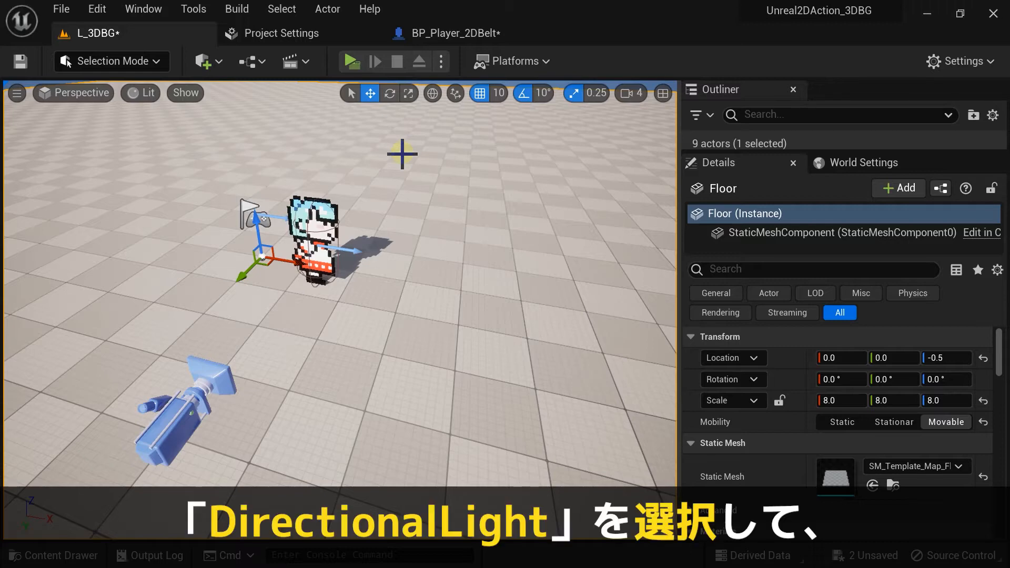
{"action": "right_click_drag", "start_coordinate": [401, 153], "coordinate": [402, 108]}
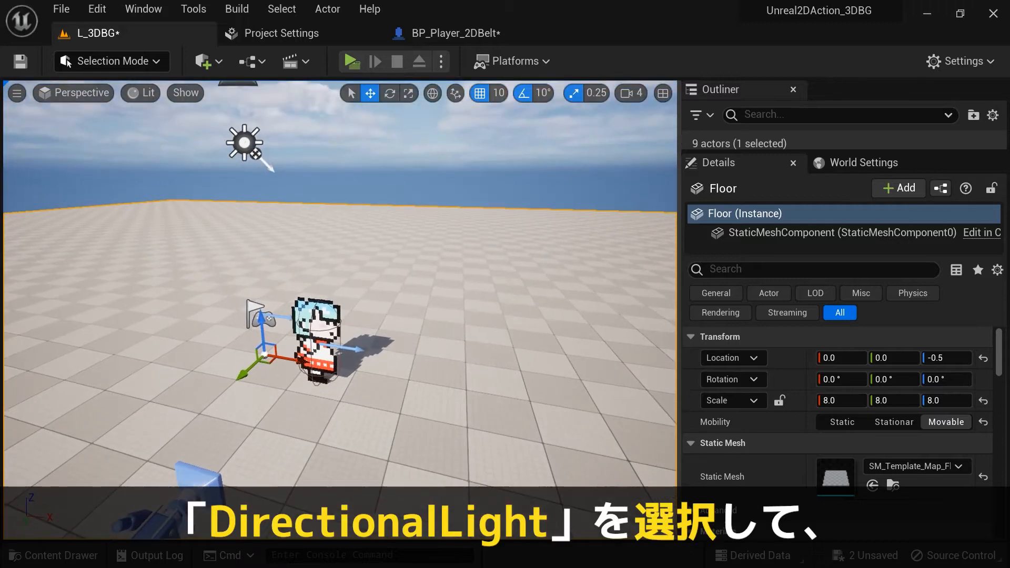
{"action": "left_click", "coordinate": [247, 143]}
{"action": "left_click", "coordinate": [389, 94]}
{"action": "left_click_drag", "start_coordinate": [295, 142], "coordinate": [258, 166]}
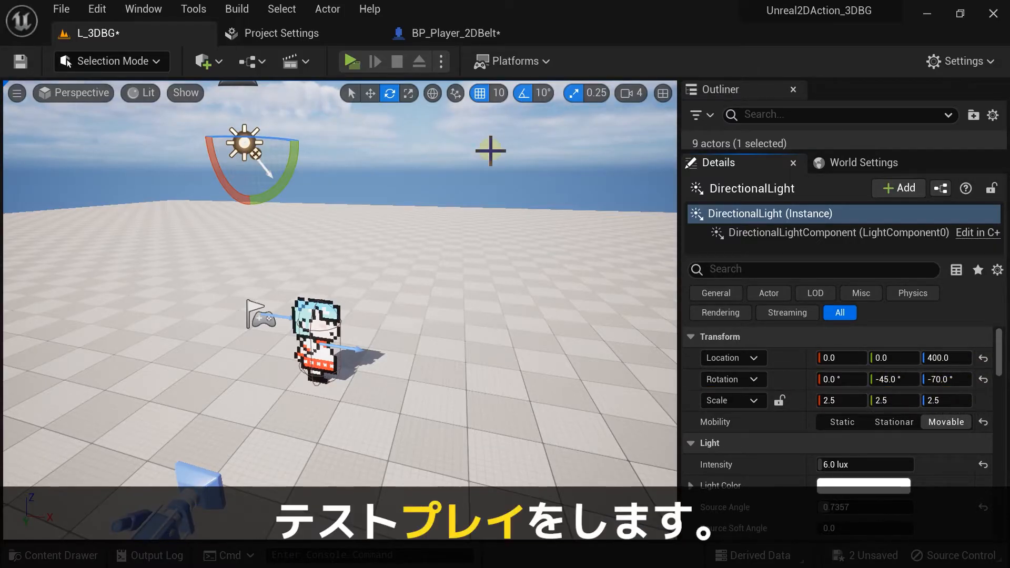
- Test-play the level, making the character walk both ways and jump to check the shadow's new direction
{"action": "left_click", "coordinate": [350, 61]}
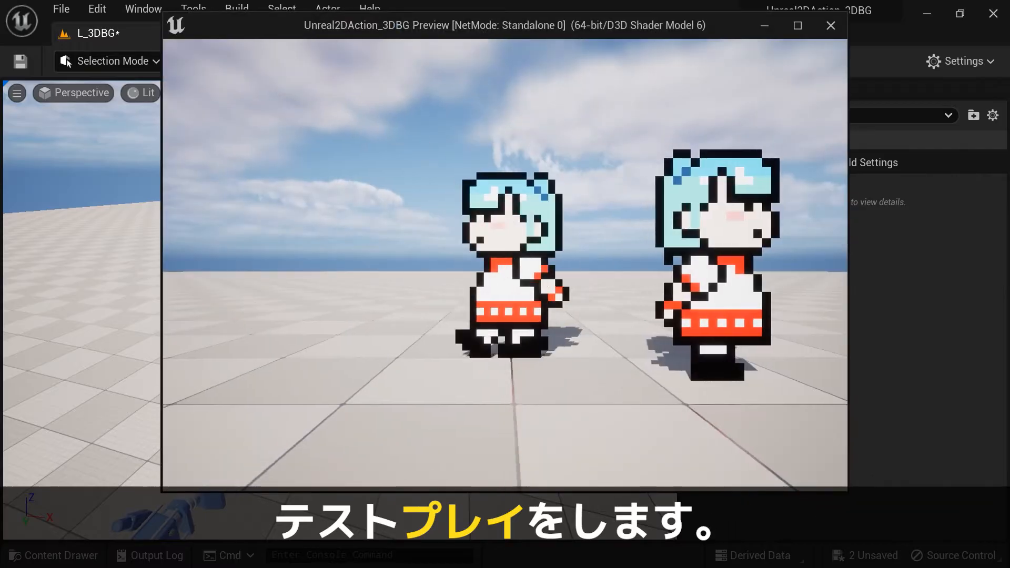
{"action": "key", "text": "a"}
{"action": "key", "text": "d"}
{"action": "key", "text": "space"}
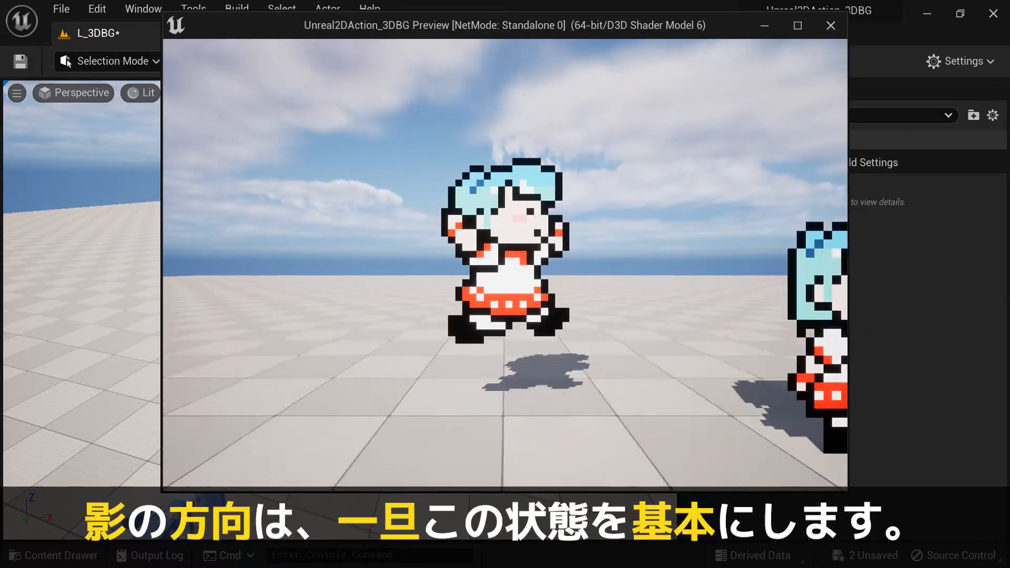
{"action": "key", "text": "a"}
{"action": "key", "text": "d"}
{"action": "key", "text": "space"}
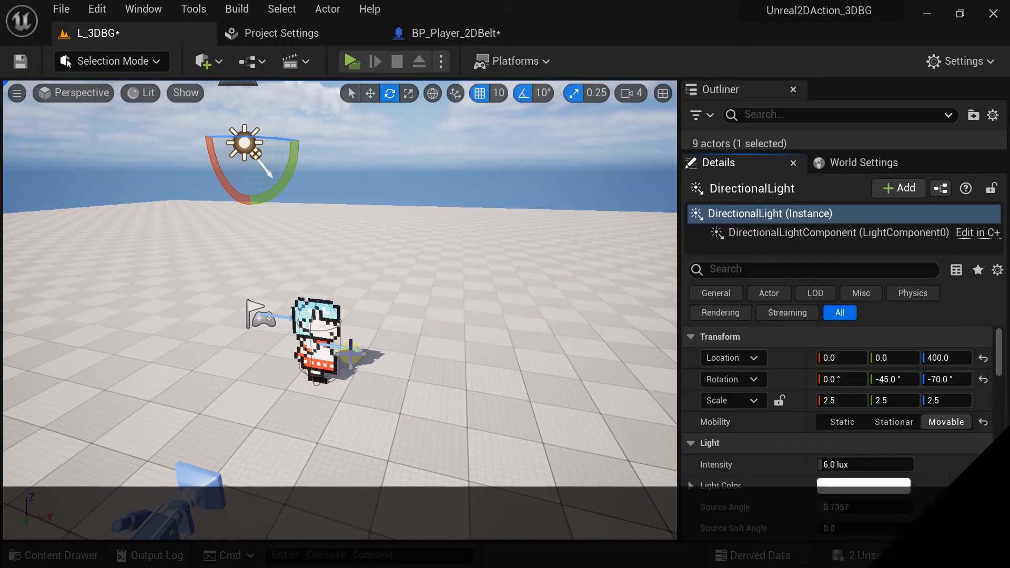
- Delete the BP_Player_2DBelt reference instance standing beside the Player Start
{"action": "left_click", "coordinate": [331, 336]}
{"action": "key", "text": "w"}
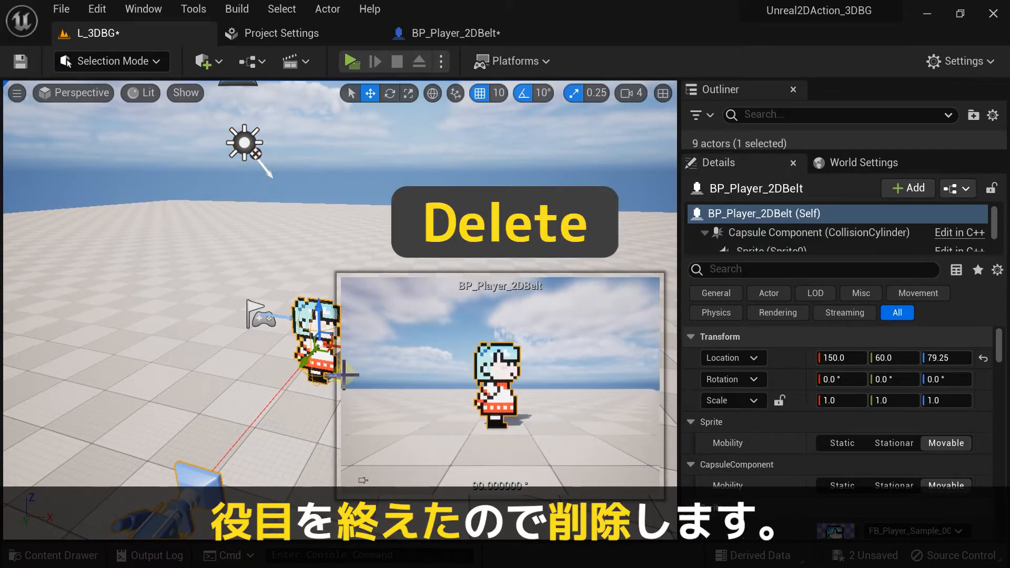
{"action": "key", "text": "Delete"}
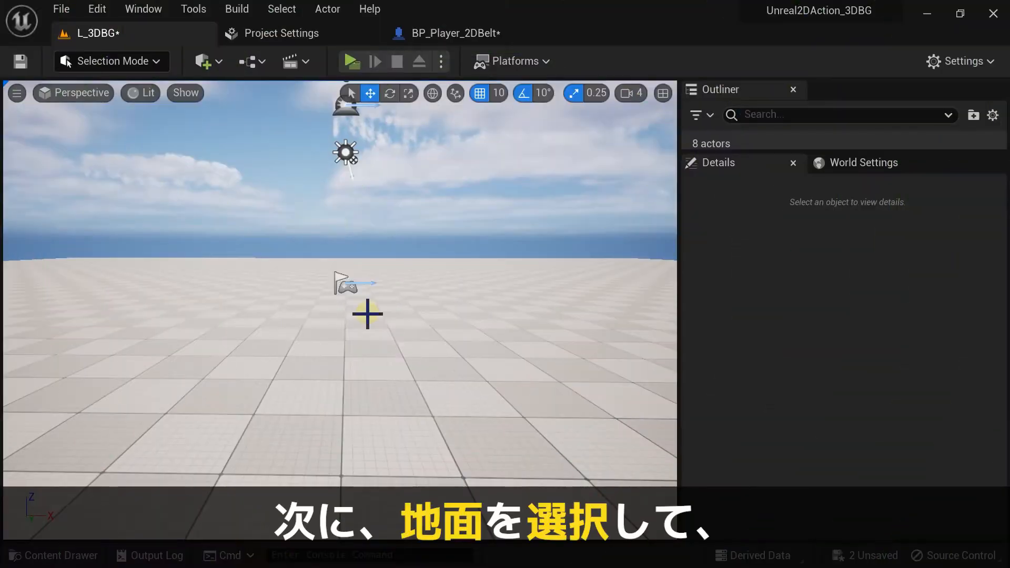
- Duplicate the Floor upwards as a ceiling, with its location at X -3000, Y 0, Z 1000
{"action": "left_click", "coordinate": [367, 315]}
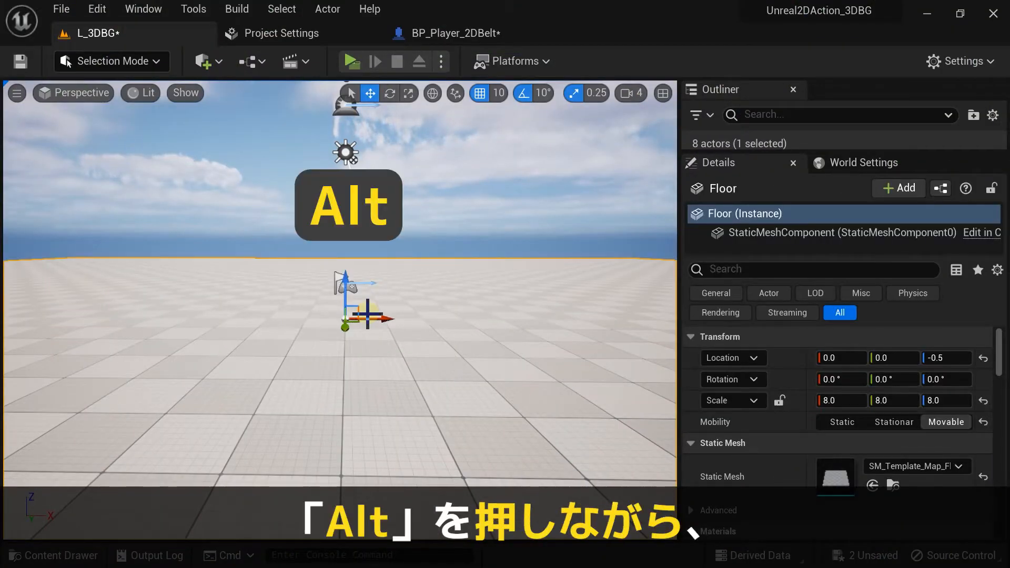
{"action": "left_click_drag", "start_coordinate": [353, 281], "coordinate": [354, 87], "text": "alt"}
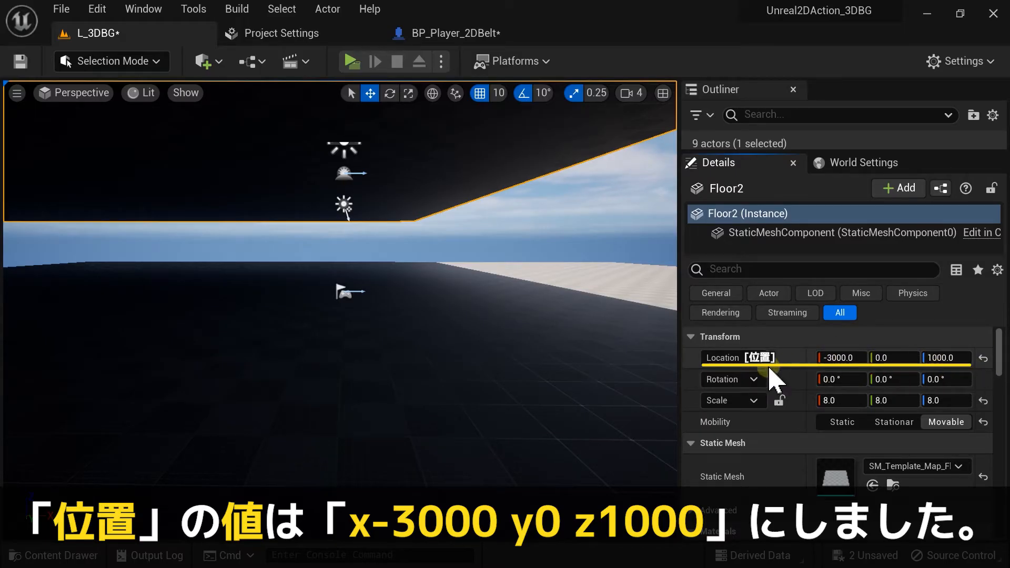
- Test-play the level, walking the character between the dark area under the ceiling and the sunlit floor to compare the sprite's brightness
{"action": "left_click", "coordinate": [351, 61]}
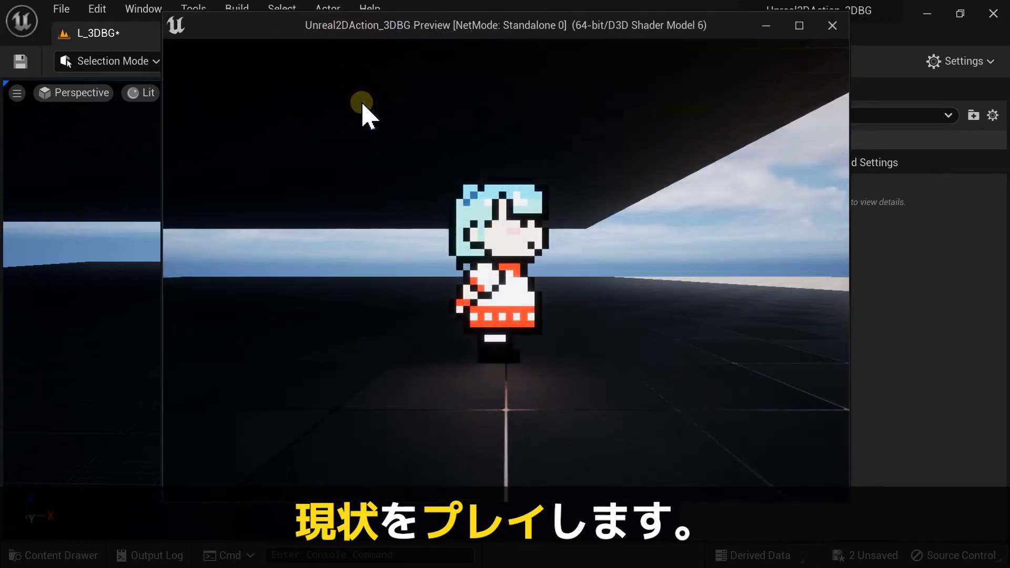
{"action": "key", "text": "d"}
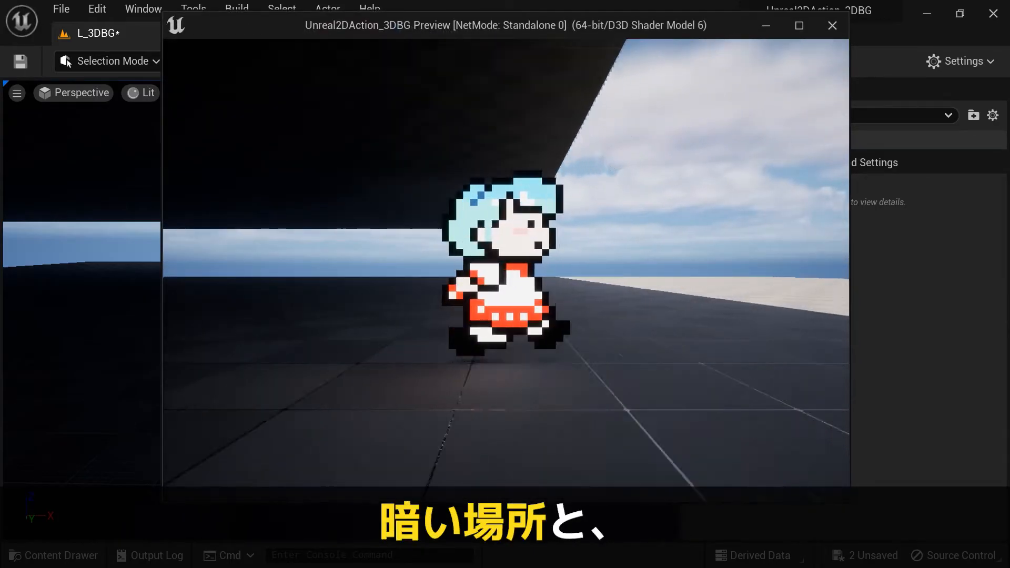
{"action": "key", "text": "a"}
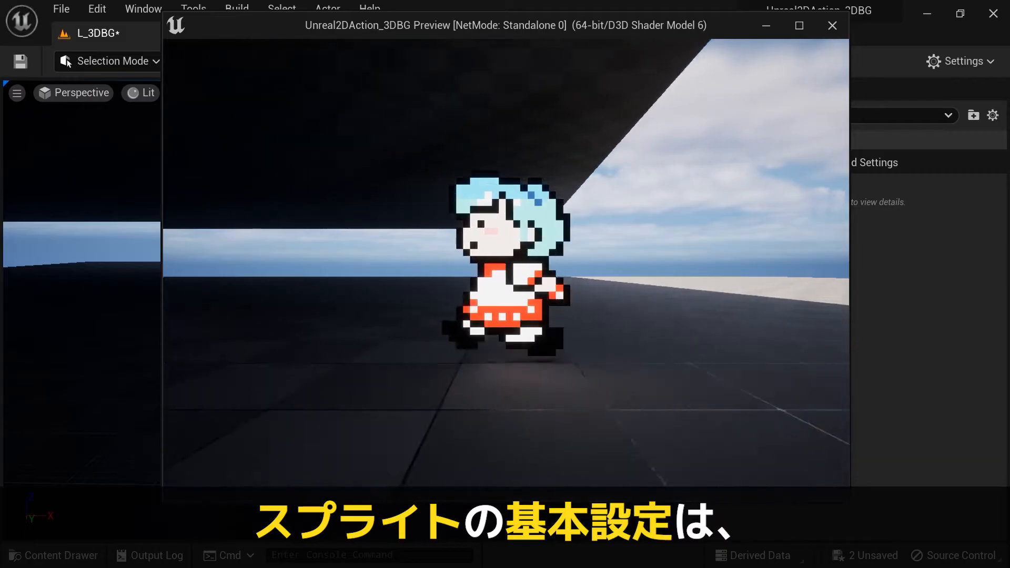
{"action": "key", "text": "d"}
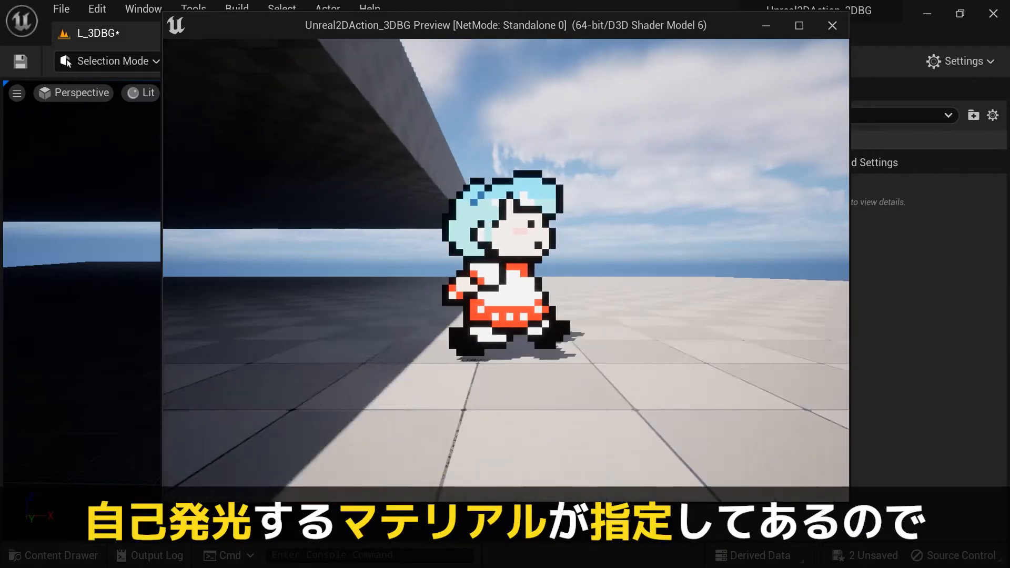
{"action": "key", "text": "a"}
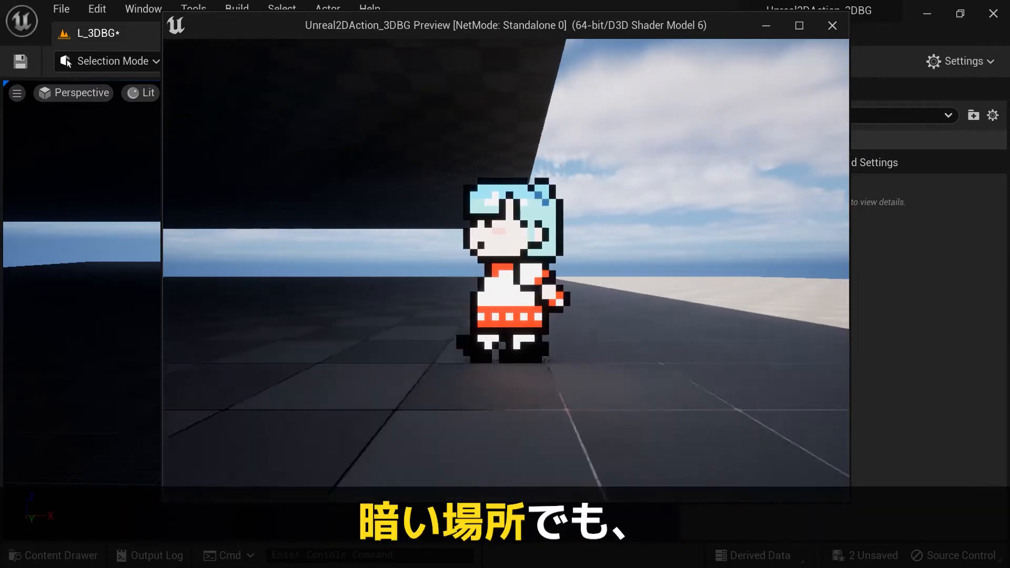
{"action": "key", "text": "d"}
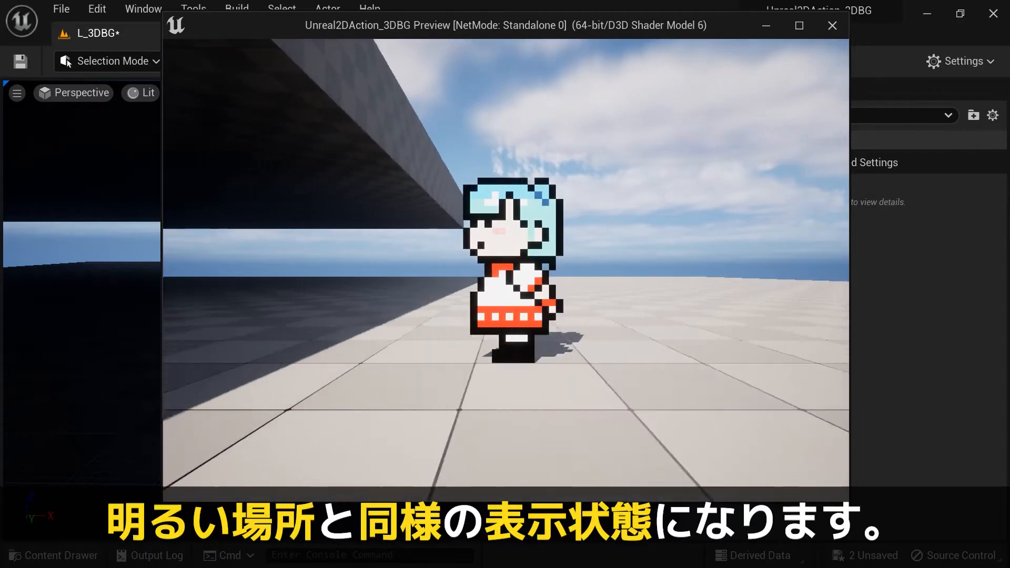
{"action": "key", "text": "a"}
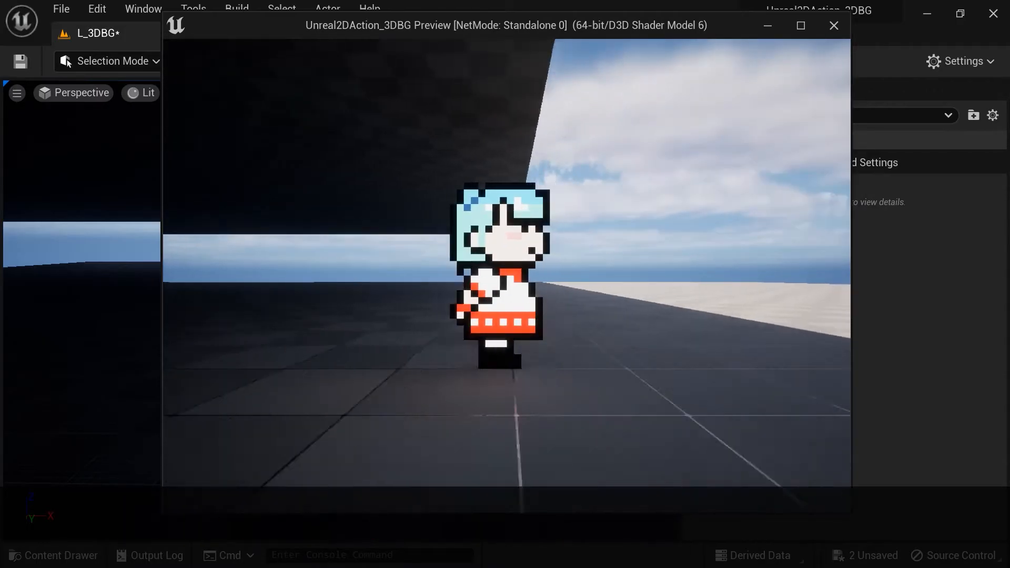
{"action": "key", "text": "d"}
{"action": "key", "text": "a"}
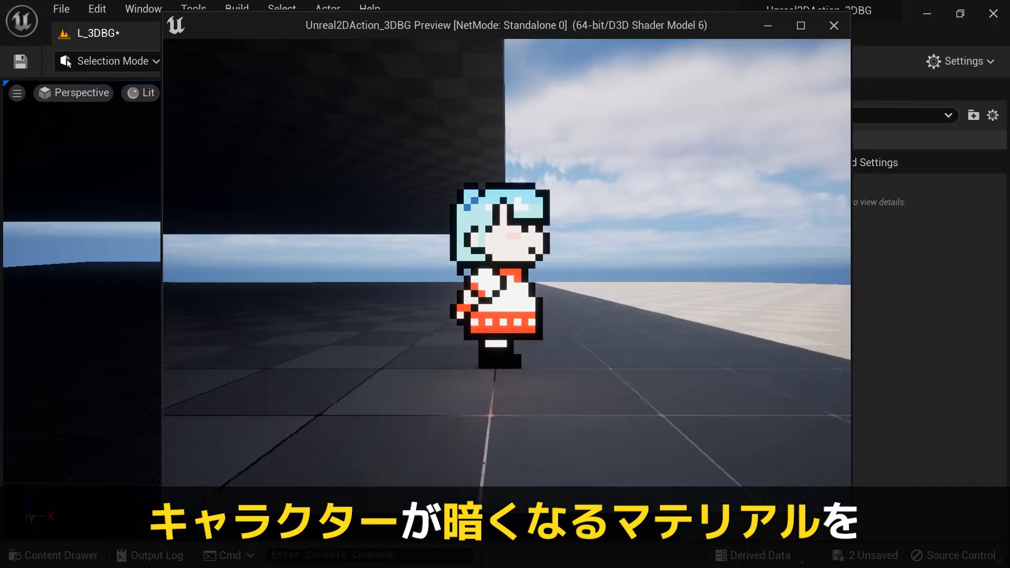
{"action": "key", "text": "a"}
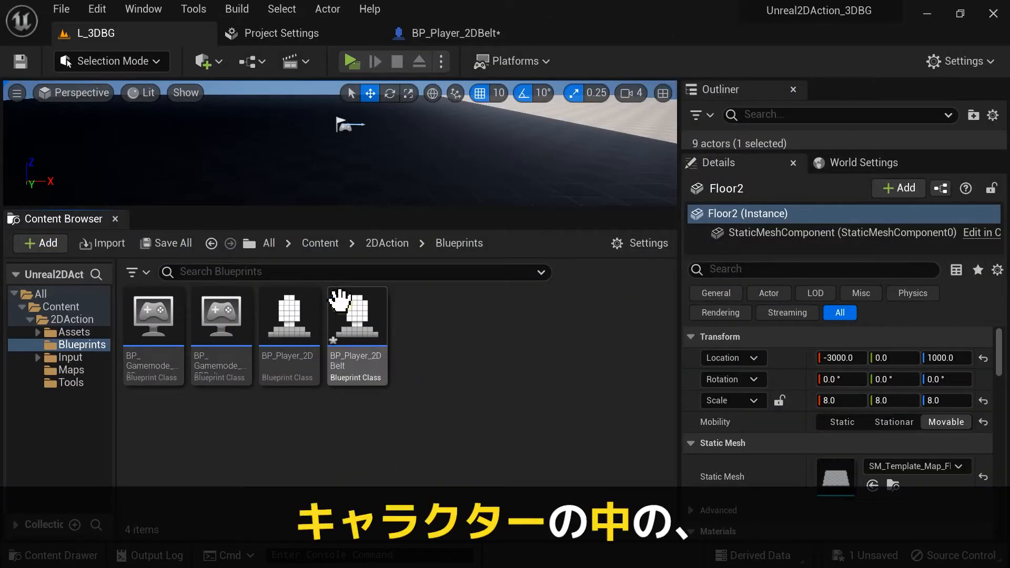
- Open BP_Player_2DBelt and locate the Sprite component's Element 0 material in the Paper2D Content folder, enlarging the asset view
{"action": "double_click", "coordinate": [347, 316]}
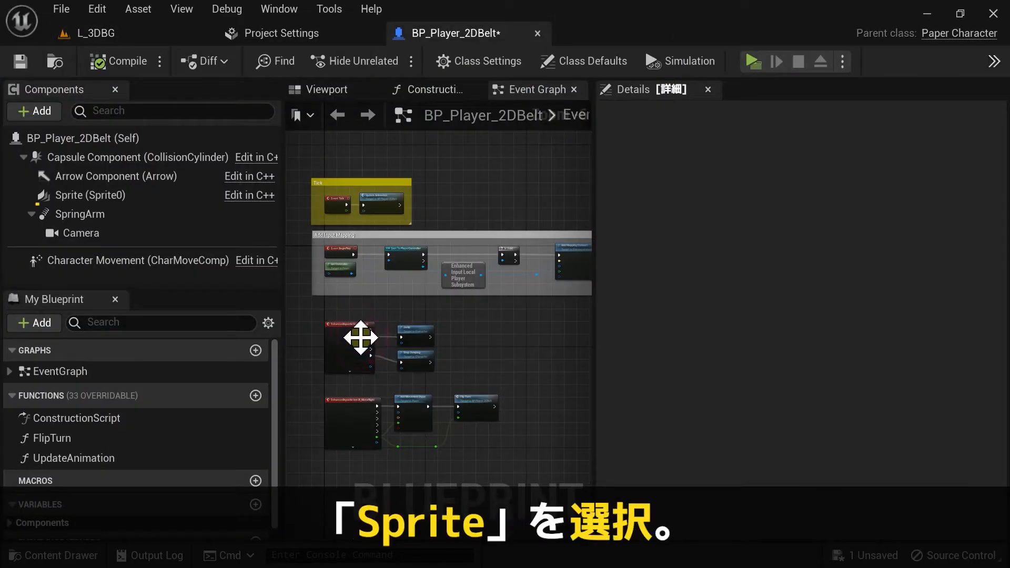
{"action": "left_click", "coordinate": [90, 195]}
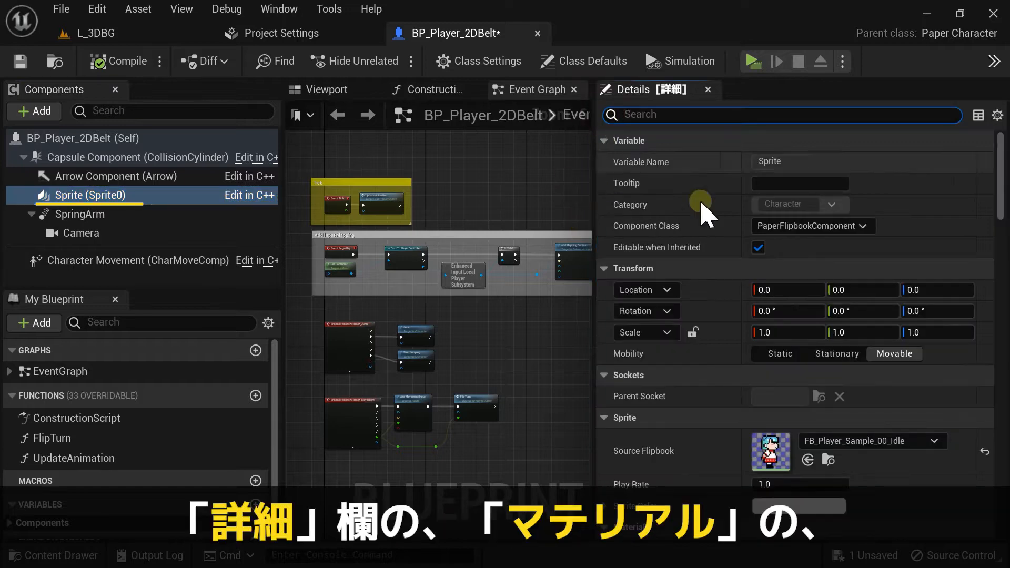
{"action": "scroll", "coordinate": [670, 258], "scroll_direction": "down", "scroll_amount": 5}
{"action": "scroll", "coordinate": [671, 247], "scroll_direction": "down", "scroll_amount": 5}
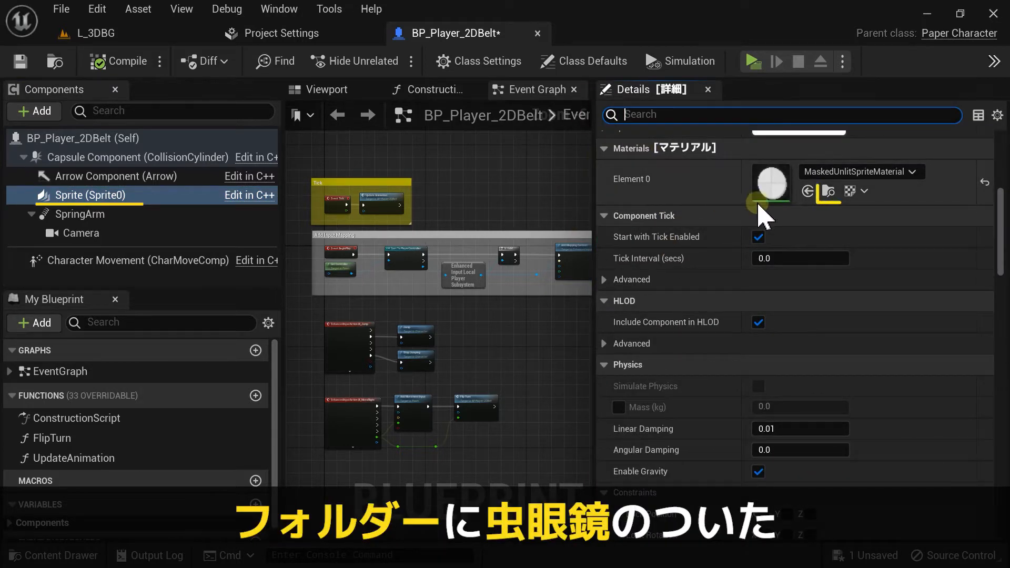
{"action": "left_click", "coordinate": [827, 191]}
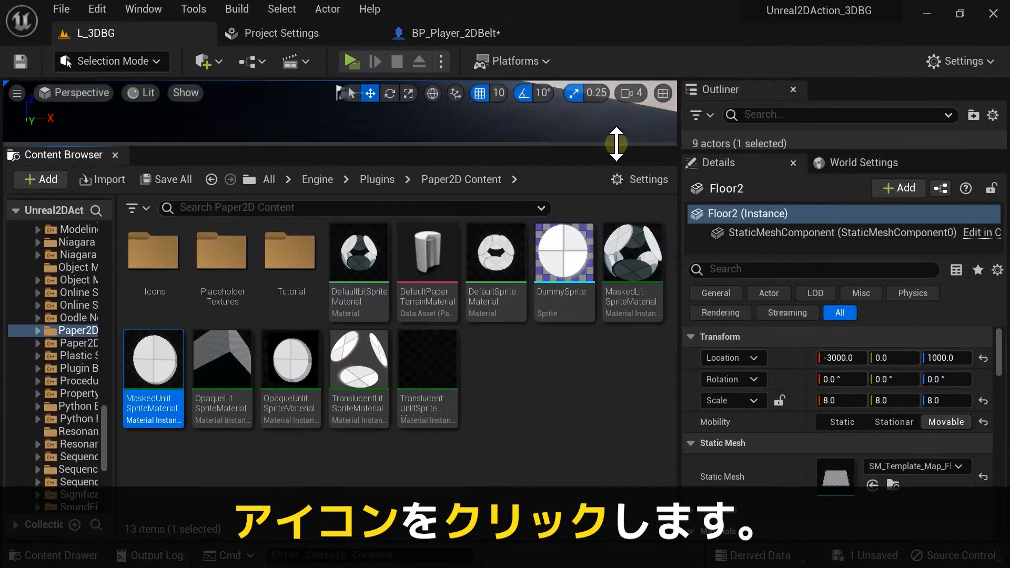
{"action": "left_click_drag", "start_coordinate": [616, 143], "coordinate": [615, 134]}
{"action": "left_click_drag", "start_coordinate": [114, 309], "coordinate": [181, 305]}
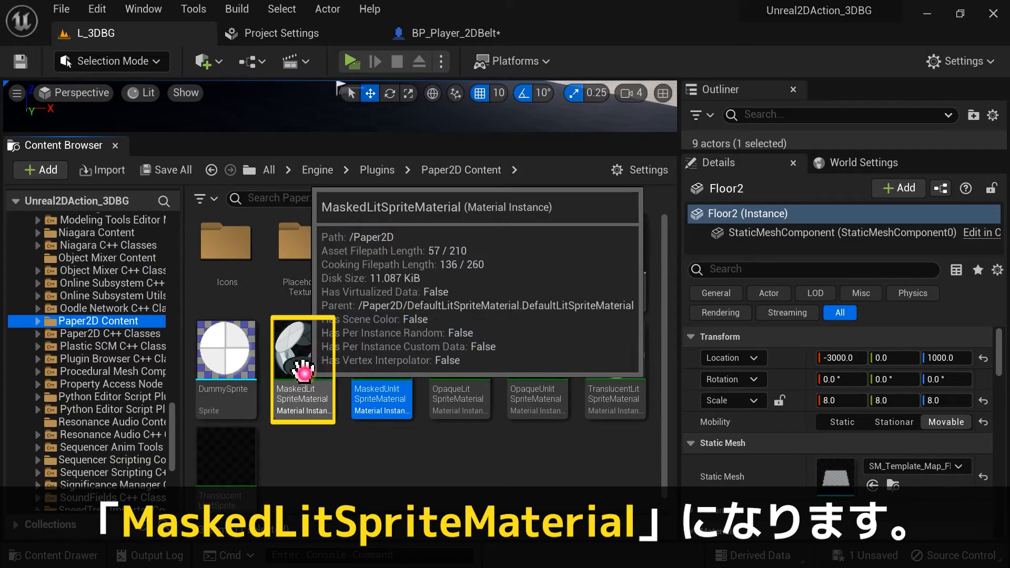
- Assign MaskedLitSpriteMaterial from the Paper2D Content folder to Element 0 of the Sprite component in BP_Player_2DBelt
{"action": "left_click", "coordinate": [301, 337]}
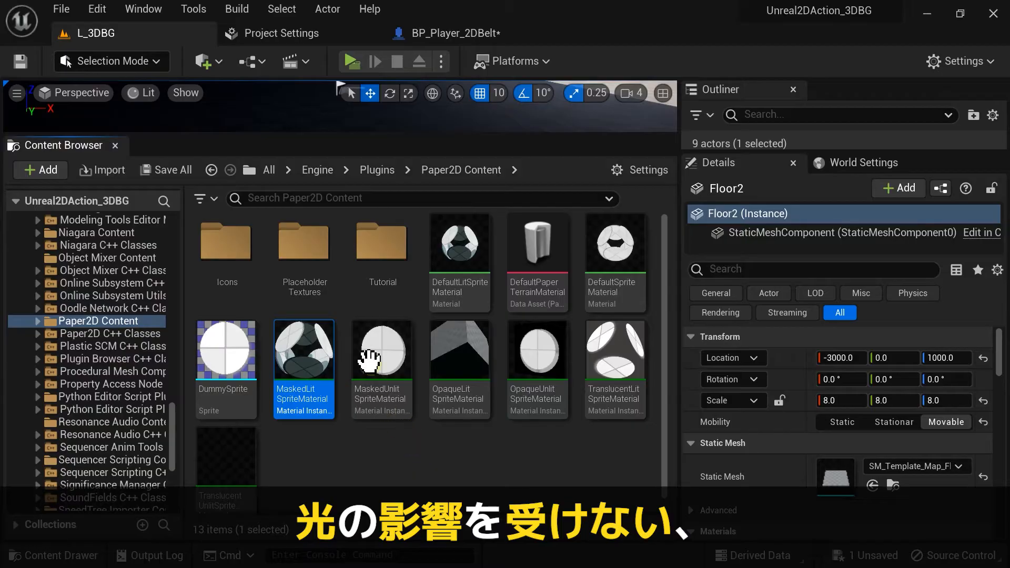
{"action": "left_click", "coordinate": [391, 401]}
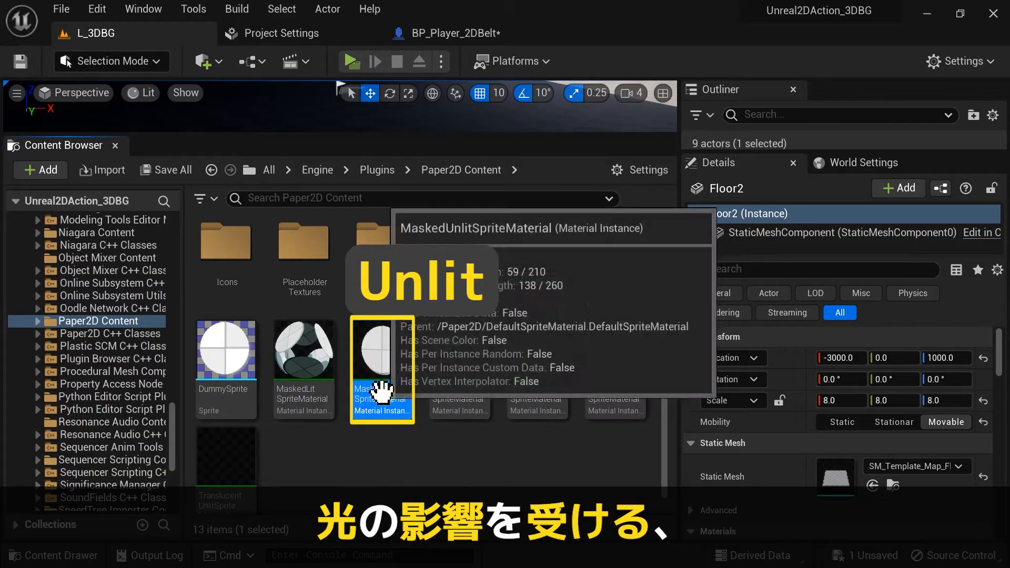
{"action": "left_click", "coordinate": [332, 336]}
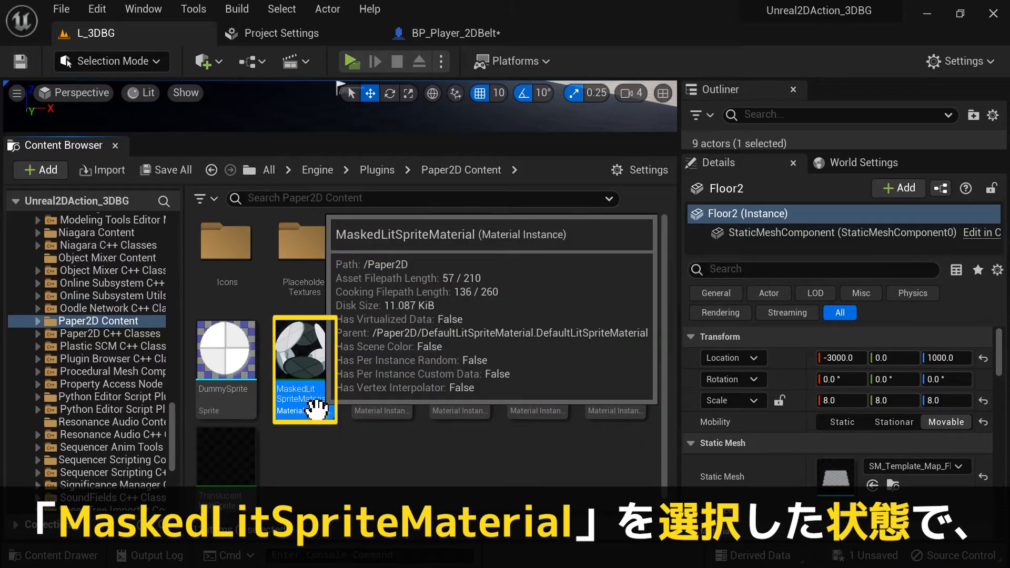
{"action": "left_click", "coordinate": [447, 32]}
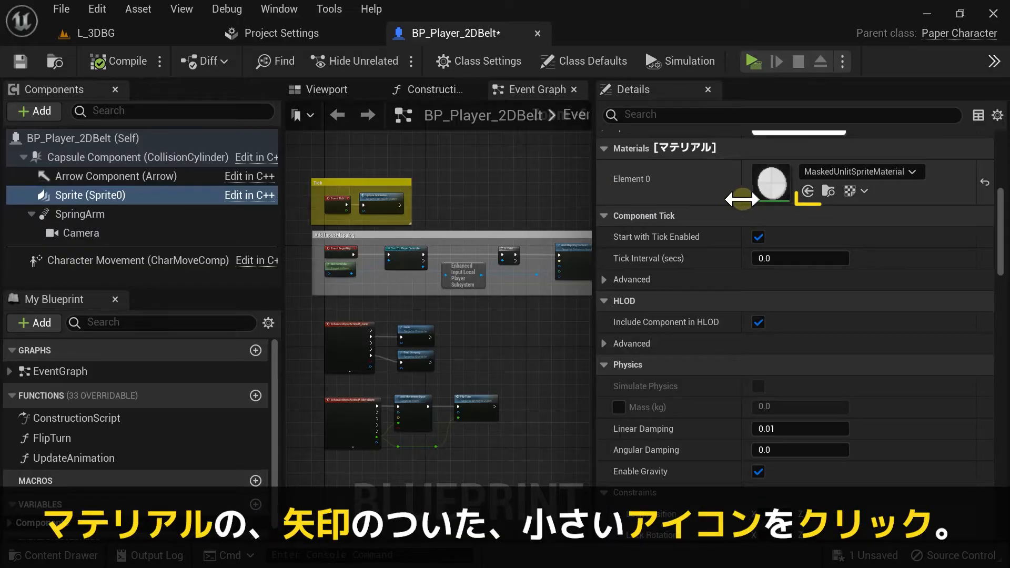
{"action": "left_click", "coordinate": [807, 190]}
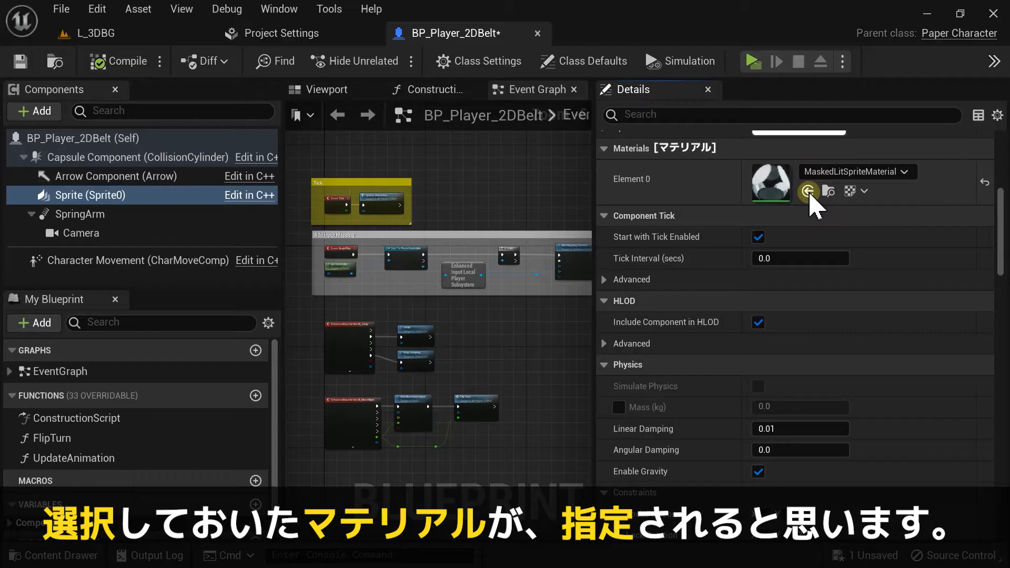
{"action": "left_click", "coordinate": [808, 191]}
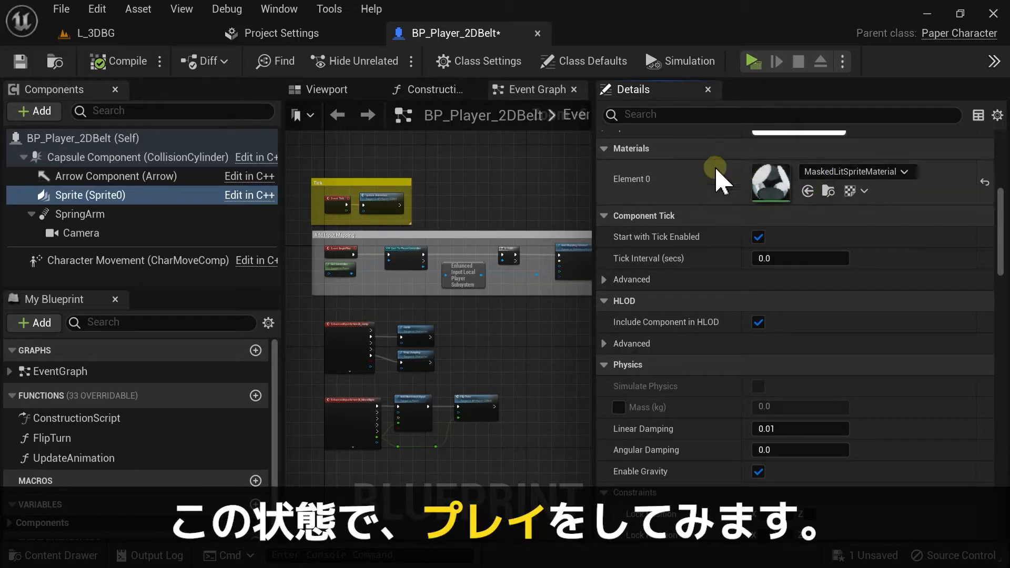
- Test-play the level with the lit sprite material, walking the character between the shaded and sunlit areas
{"action": "left_click", "coordinate": [752, 61]}
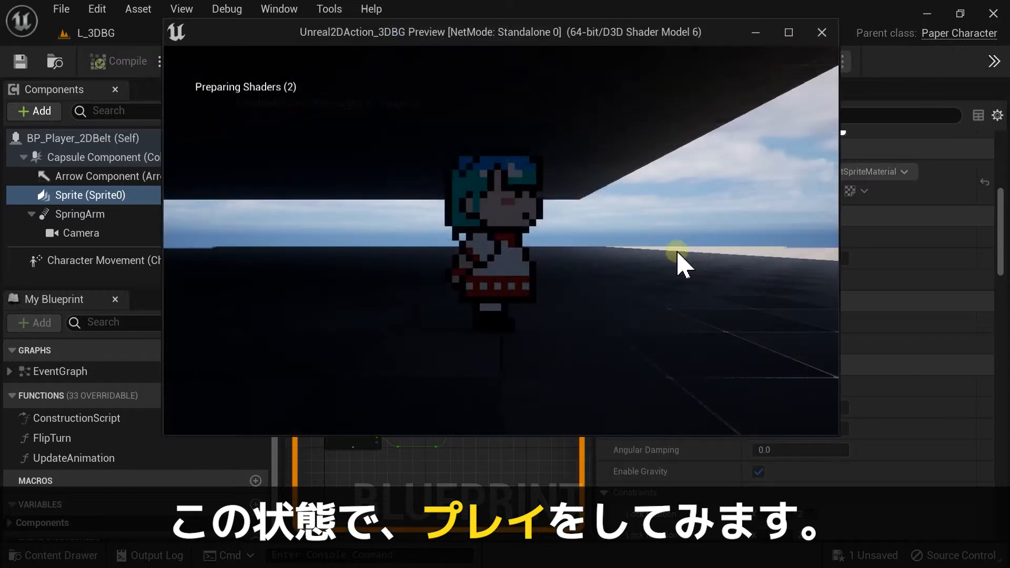
{"action": "key", "text": "d"}
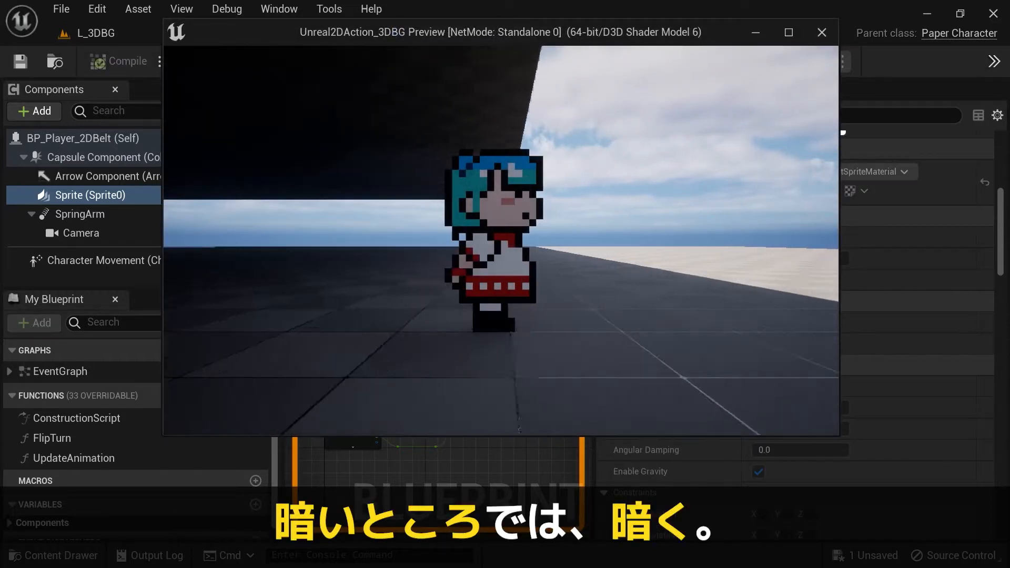
{"action": "key", "text": "a"}
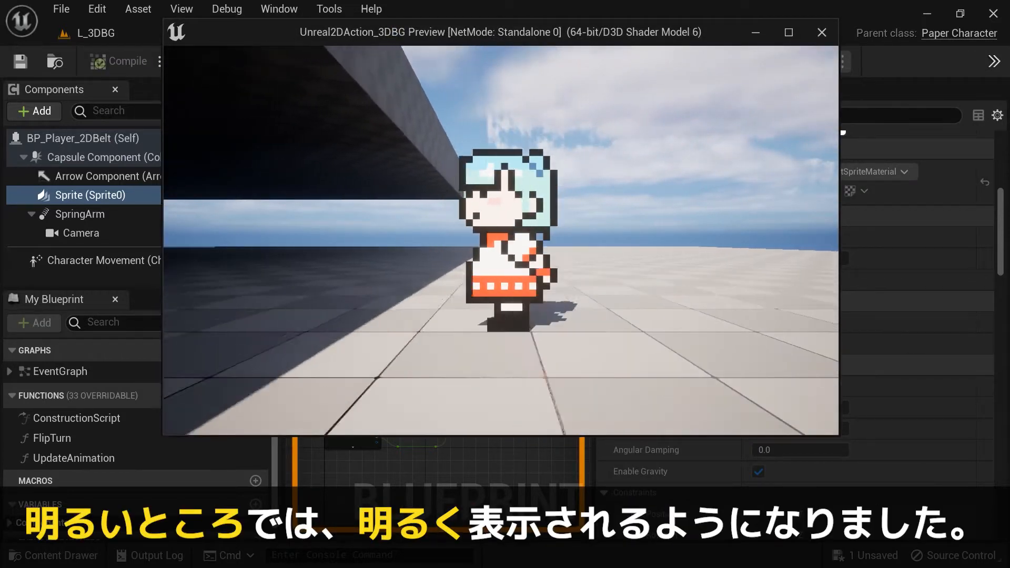
{"action": "key", "text": "d"}
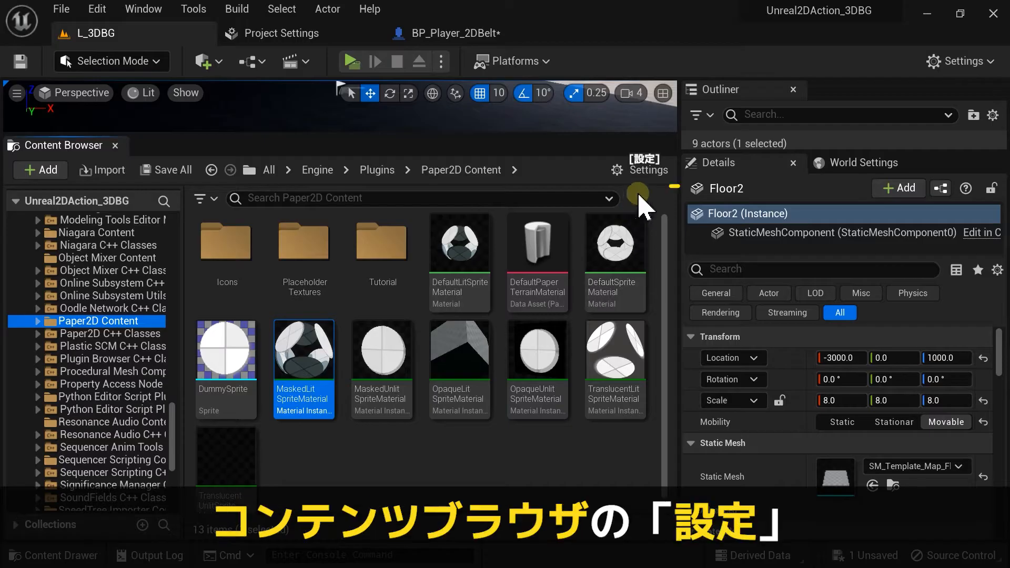
- Turn off Show Engine Content so the Content Browser lists only the project's own folders
{"action": "left_click", "coordinate": [645, 175]}
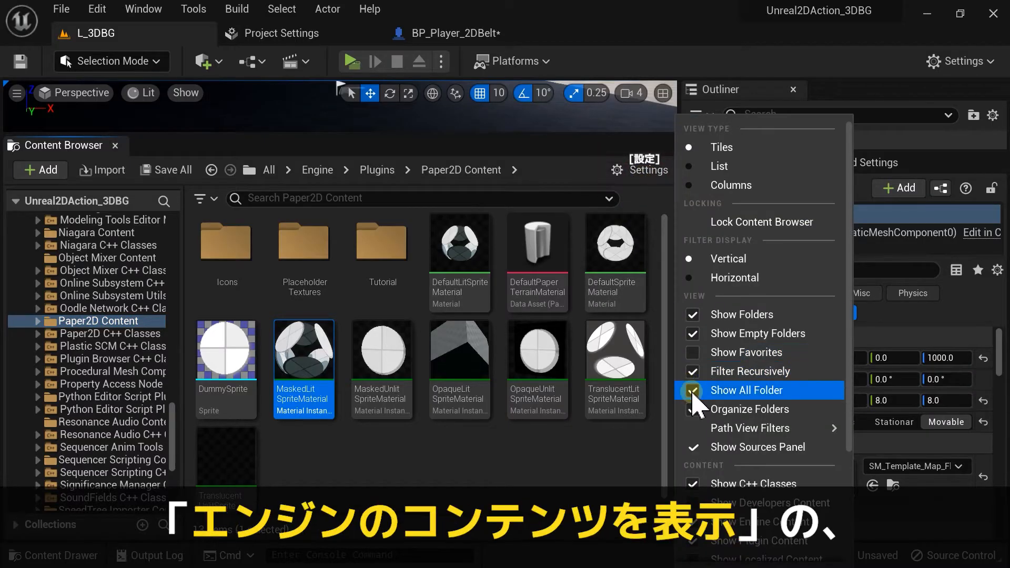
{"action": "scroll", "coordinate": [692, 387], "scroll_direction": "down", "scroll_amount": 3}
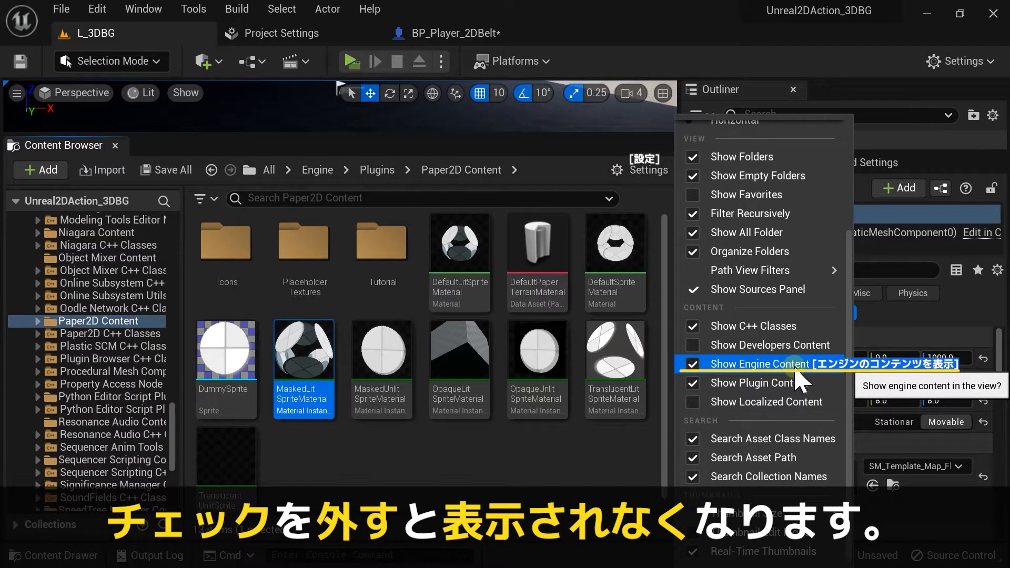
{"action": "left_click", "coordinate": [752, 370]}
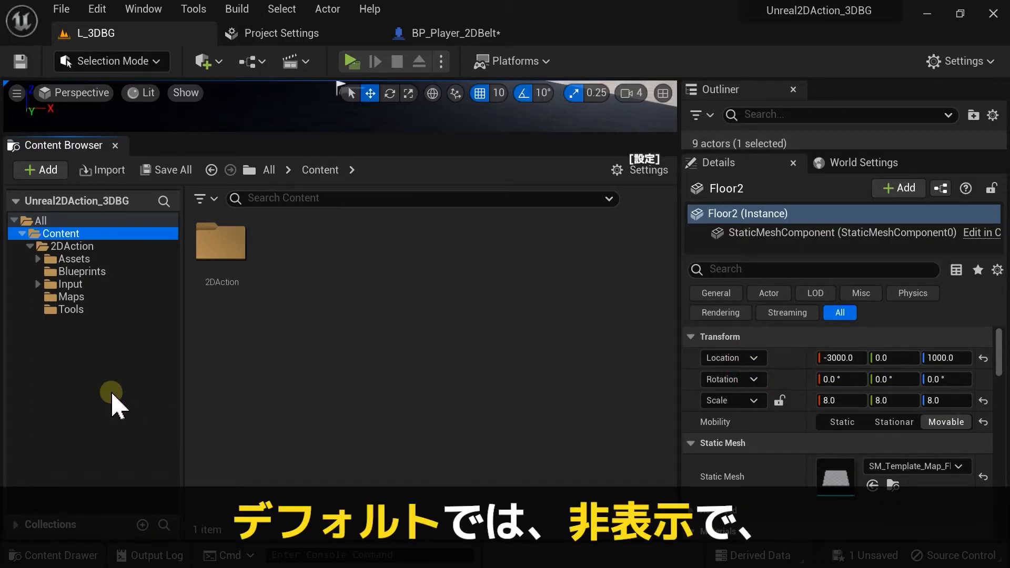
- Show the engine content in the Content Browser again and expand the Engine's Plugins folder
{"action": "left_click", "coordinate": [637, 186]}
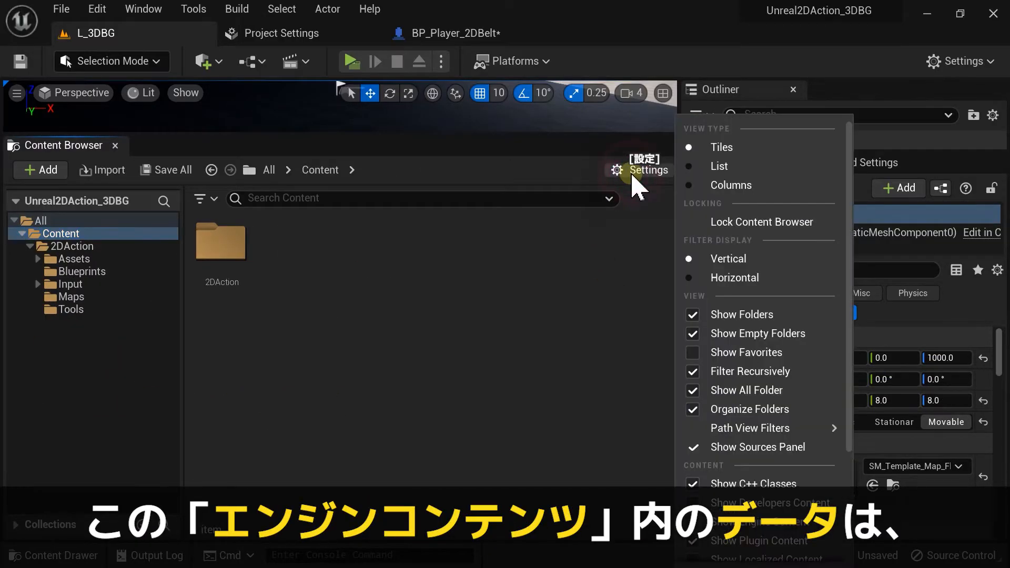
{"action": "scroll", "coordinate": [707, 362], "scroll_direction": "down", "scroll_amount": 3}
{"action": "left_click", "coordinate": [716, 365]}
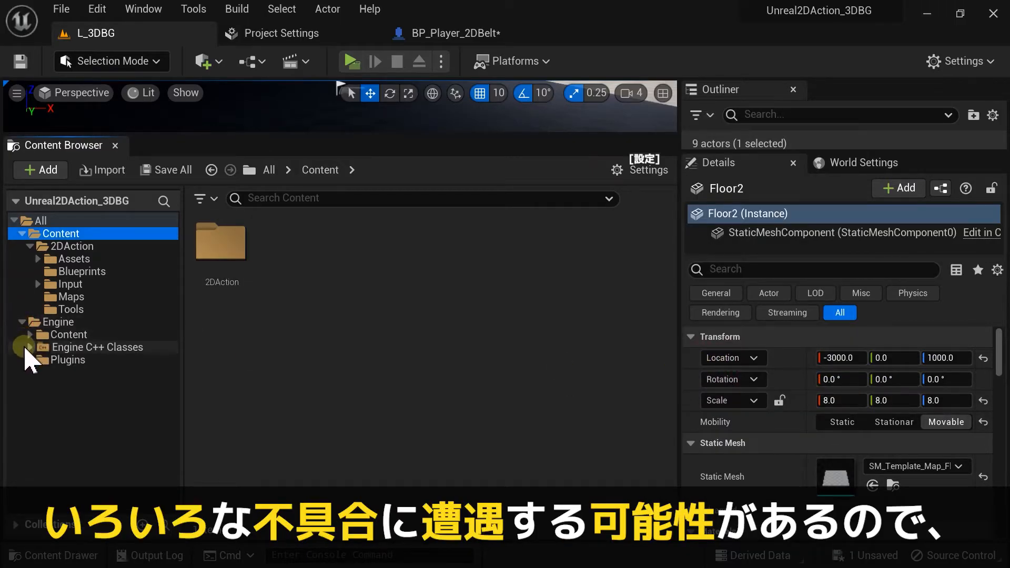
{"action": "left_click", "coordinate": [30, 359]}
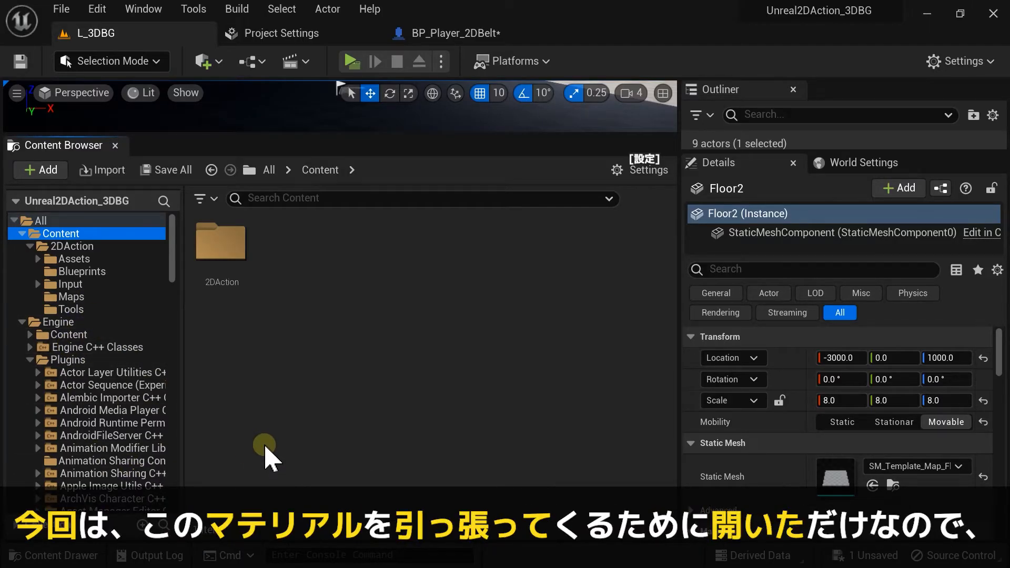
- Return the Content Browser to its default view by disabling Show Engine Content
{"action": "left_click", "coordinate": [642, 167]}
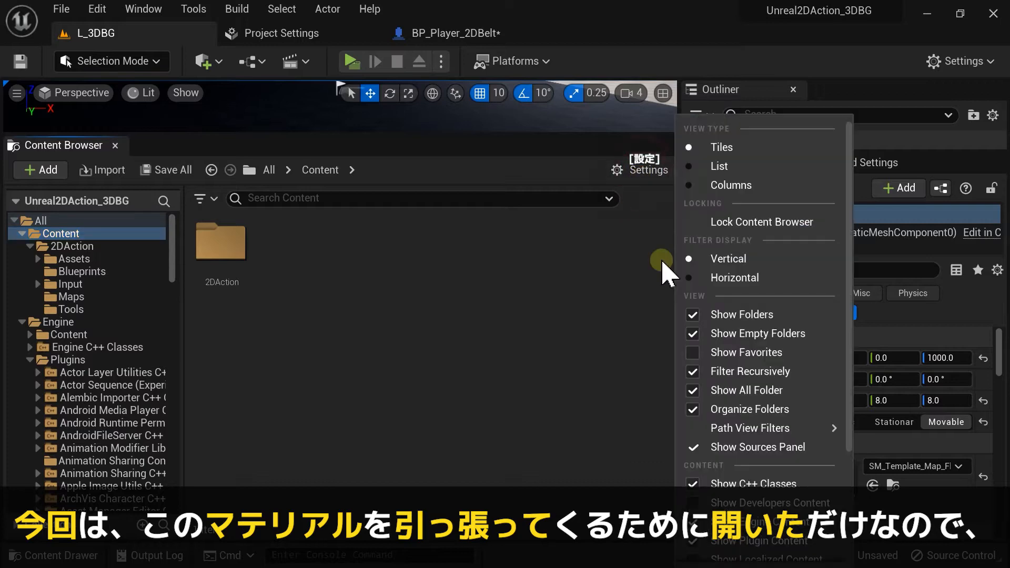
{"action": "scroll", "coordinate": [691, 363], "scroll_direction": "down", "scroll_amount": 3}
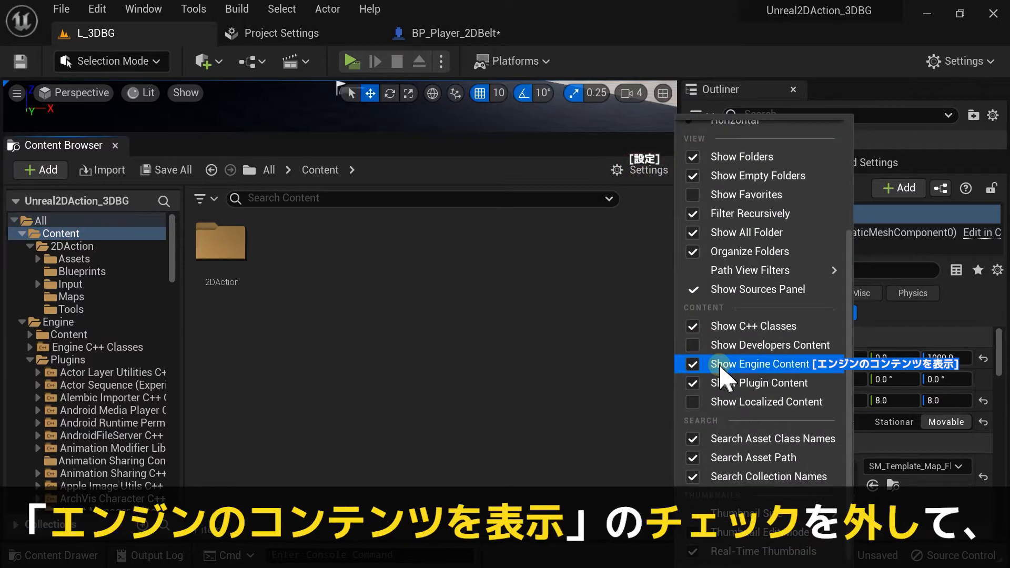
{"action": "left_click", "coordinate": [797, 364]}
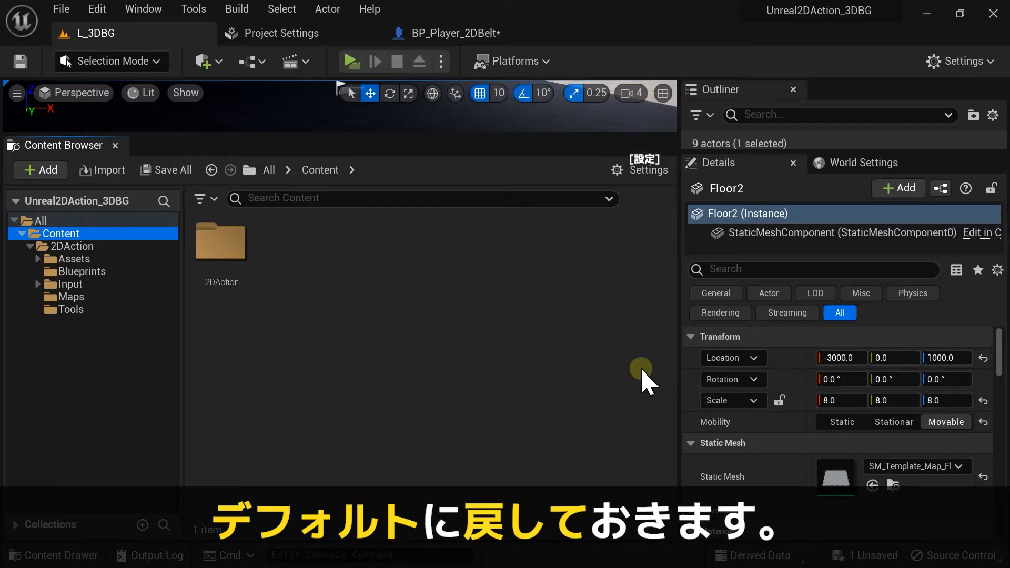
- Test-play the level, jumping and walking the character back and forth across the shadow edge to check the sprite's lighting and shadow
{"action": "key", "text": "alt+p"}
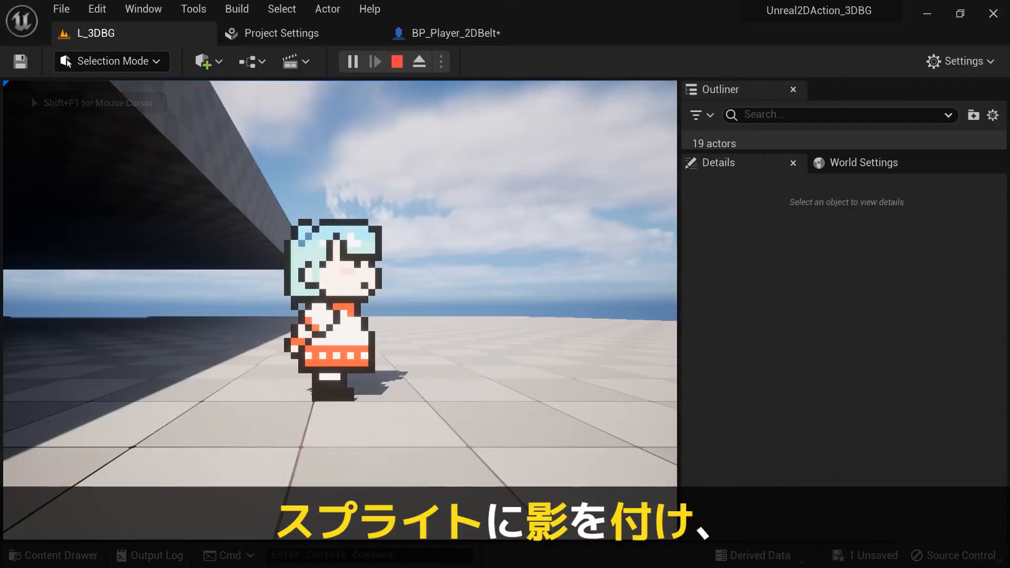
{"action": "key", "text": "space"}
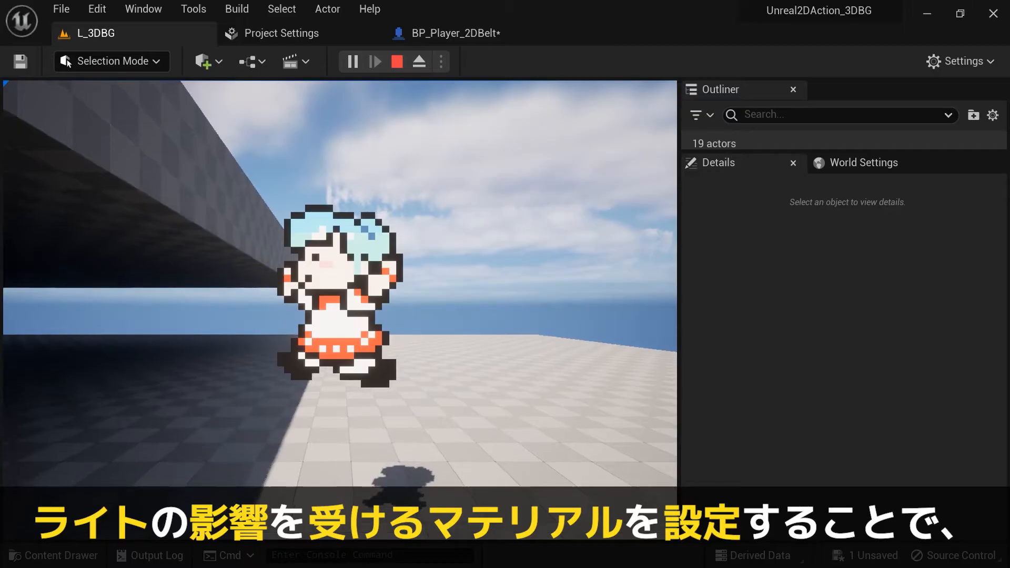
{"action": "key", "text": "a"}
{"action": "key", "text": "d"}
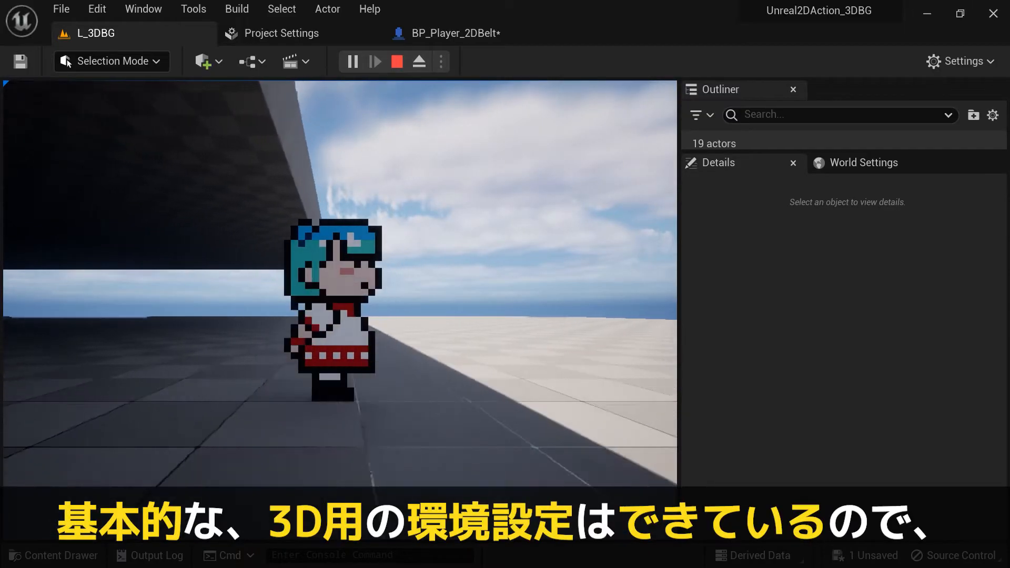
{"action": "key", "text": "a"}
{"action": "key", "text": "d"}
{"action": "key", "text": "a"}
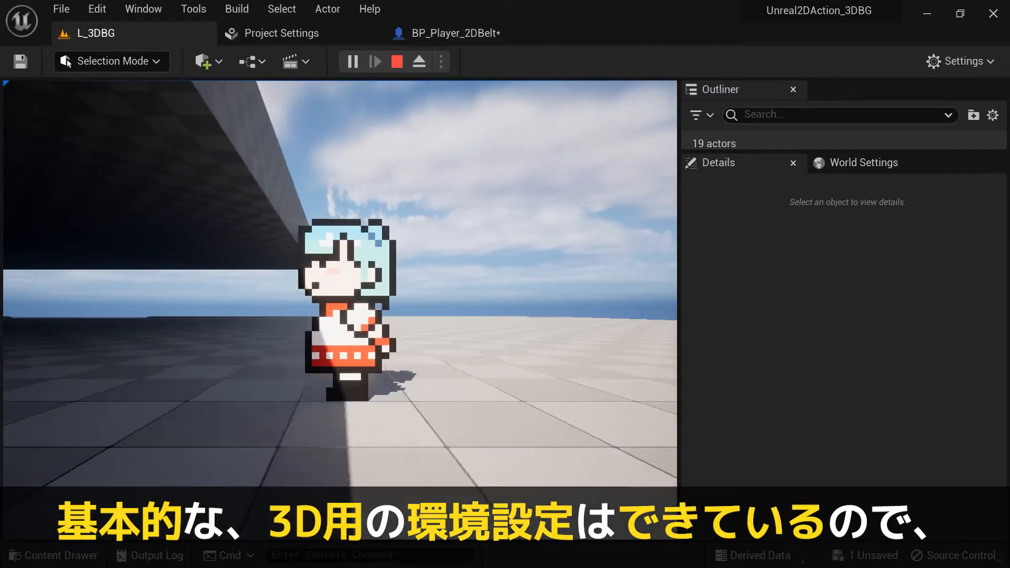
{"action": "key", "text": "d"}
{"action": "key", "text": "a"}
{"action": "key", "text": "d"}
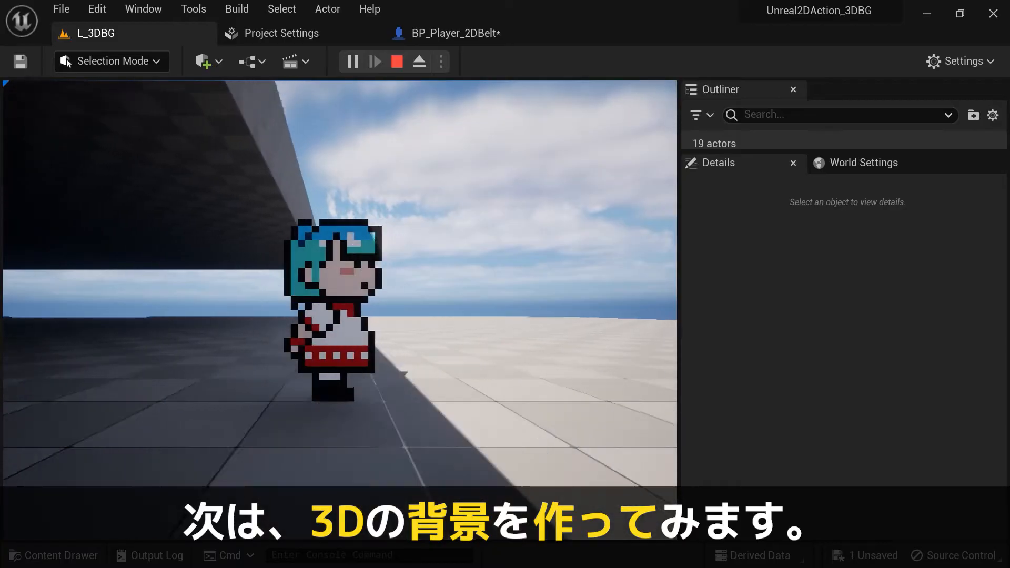
{"action": "key", "text": "Escape"}
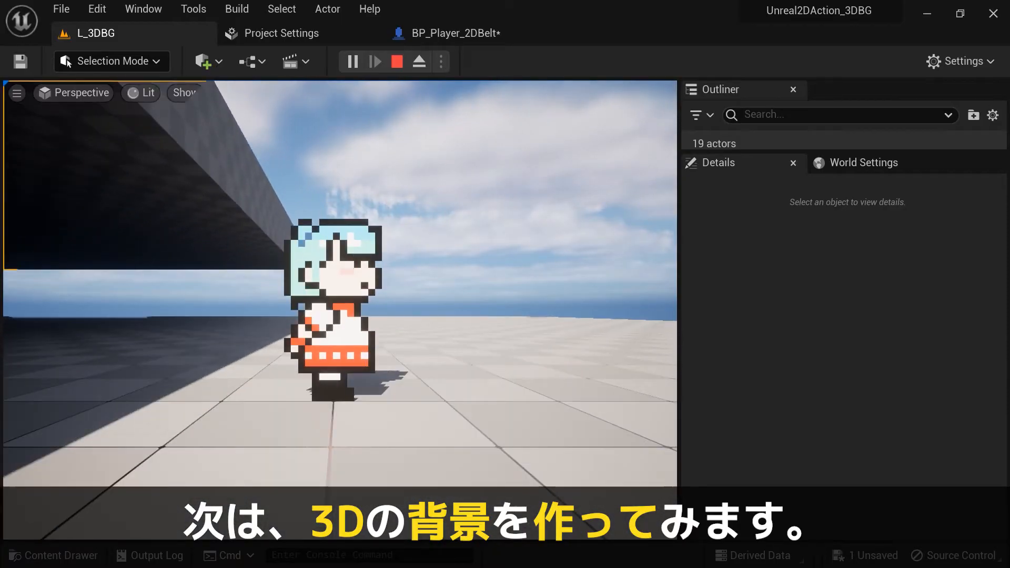
- In BP_Player_2DBelt, set the SpringArm's Target Arm Length to 1000 and its Socket Offset Z to 200
{"action": "left_click", "coordinate": [413, 33]}
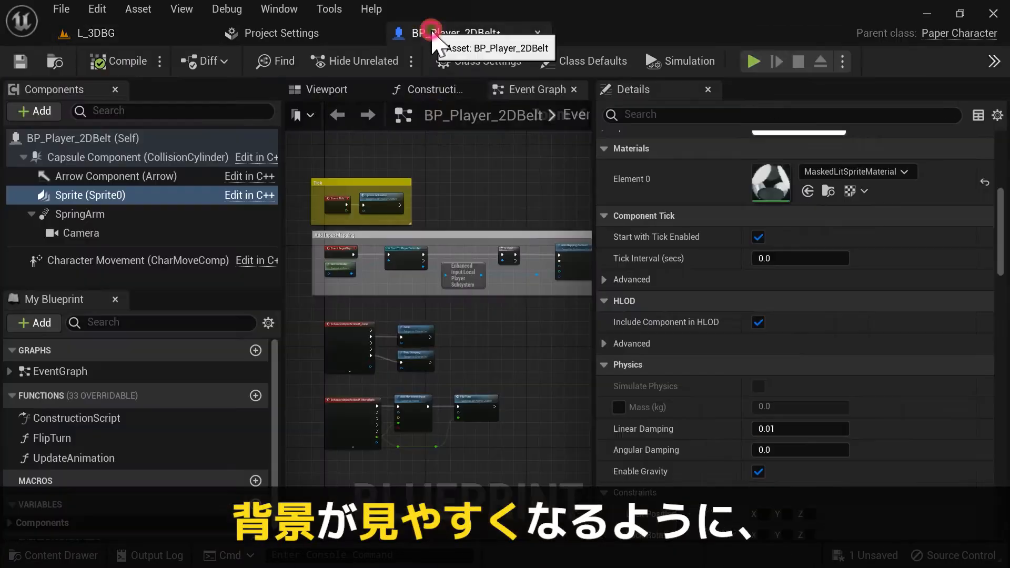
{"action": "left_click", "coordinate": [105, 220]}
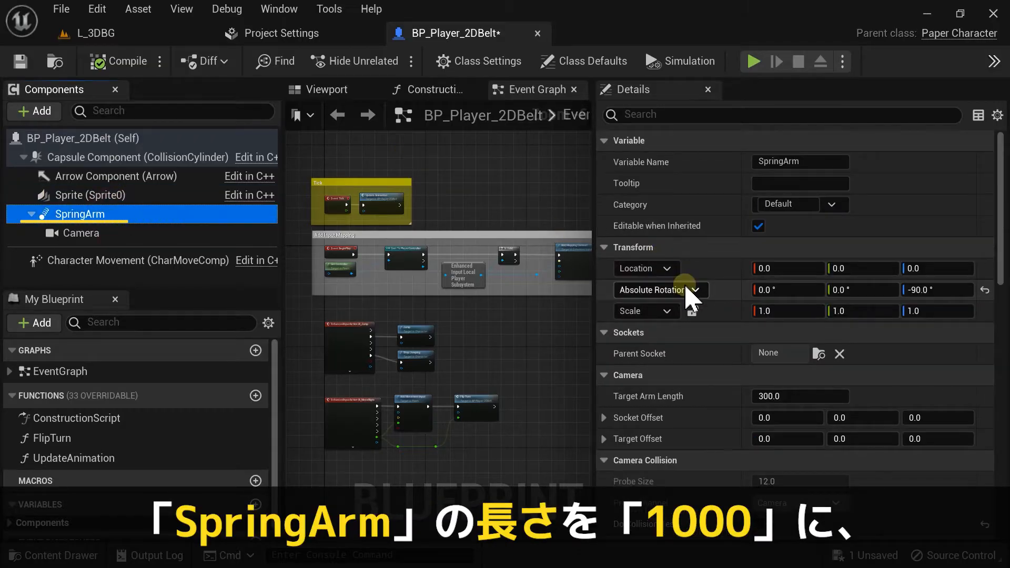
{"action": "scroll", "coordinate": [683, 290], "scroll_direction": "down", "scroll_amount": 5}
{"action": "left_click", "coordinate": [842, 221]}
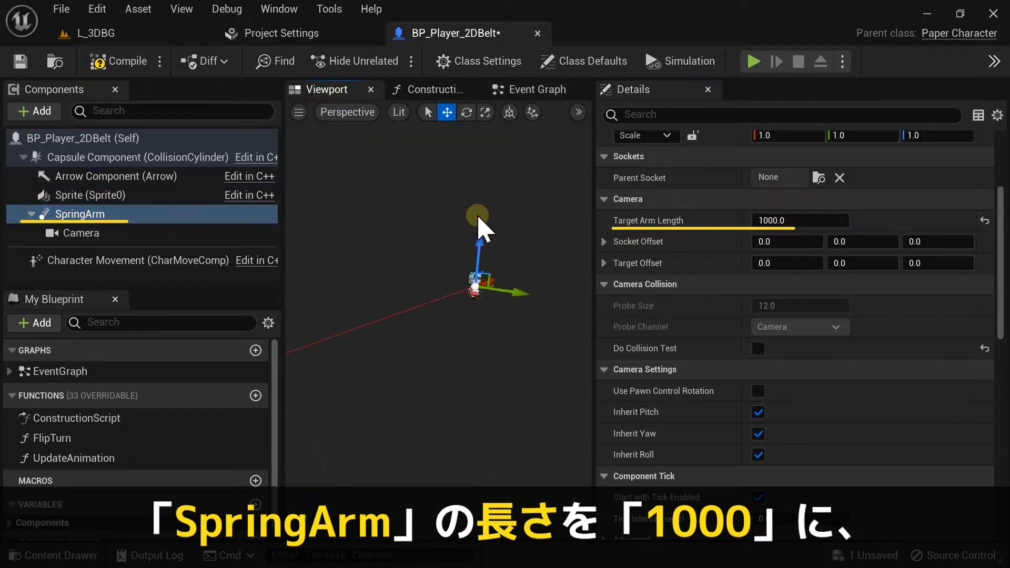
{"action": "right_click_drag", "start_coordinate": [427, 292], "coordinate": [421, 298]}
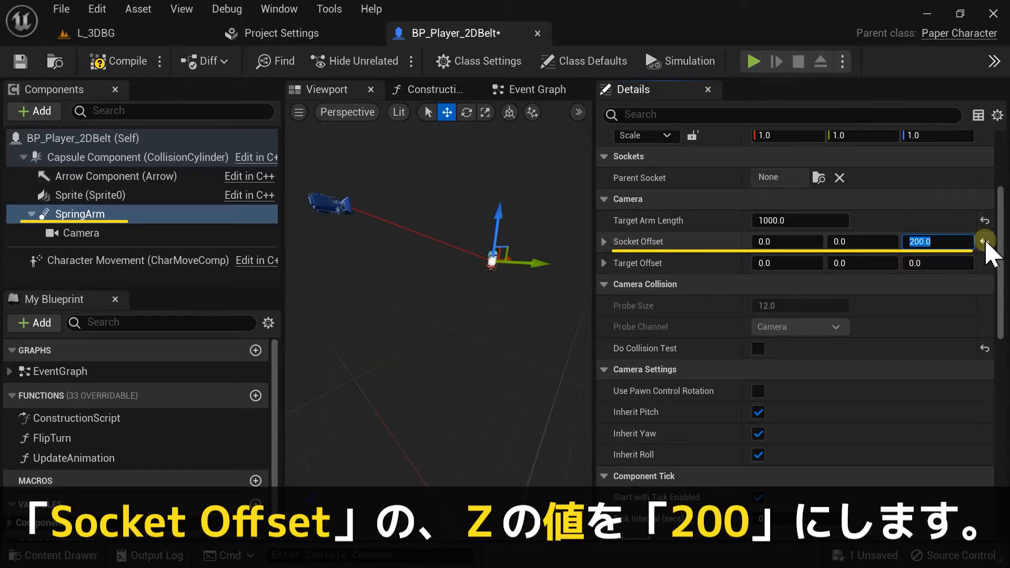
{"action": "key", "text": "Return"}
{"action": "scroll", "coordinate": [721, 237], "scroll_direction": "down", "scroll_amount": 10}
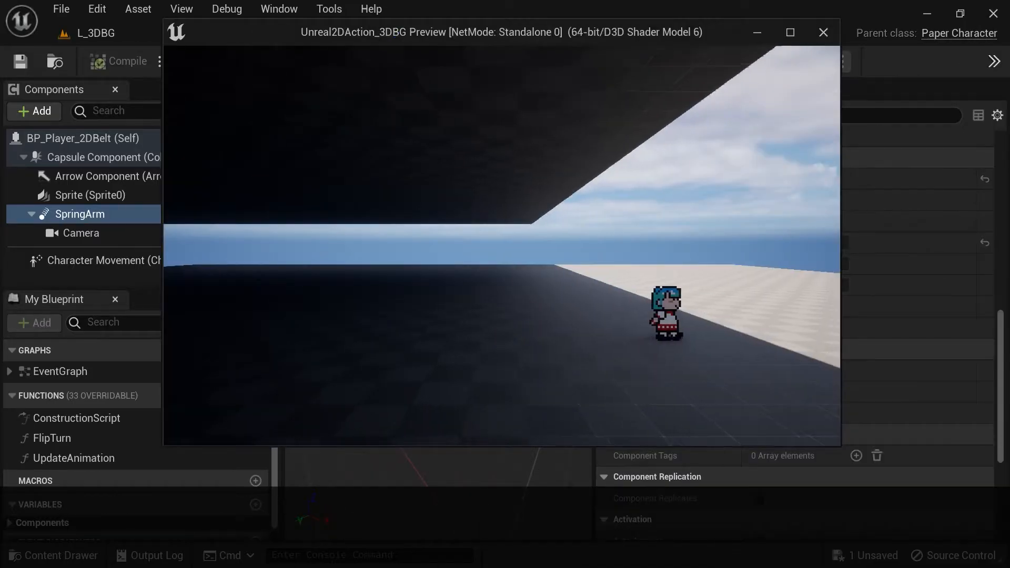
- Test-play with the farther, raised camera, jumping and walking the character between shade and sunlight
{"action": "key", "text": "space"}
{"action": "key", "text": "Left"}
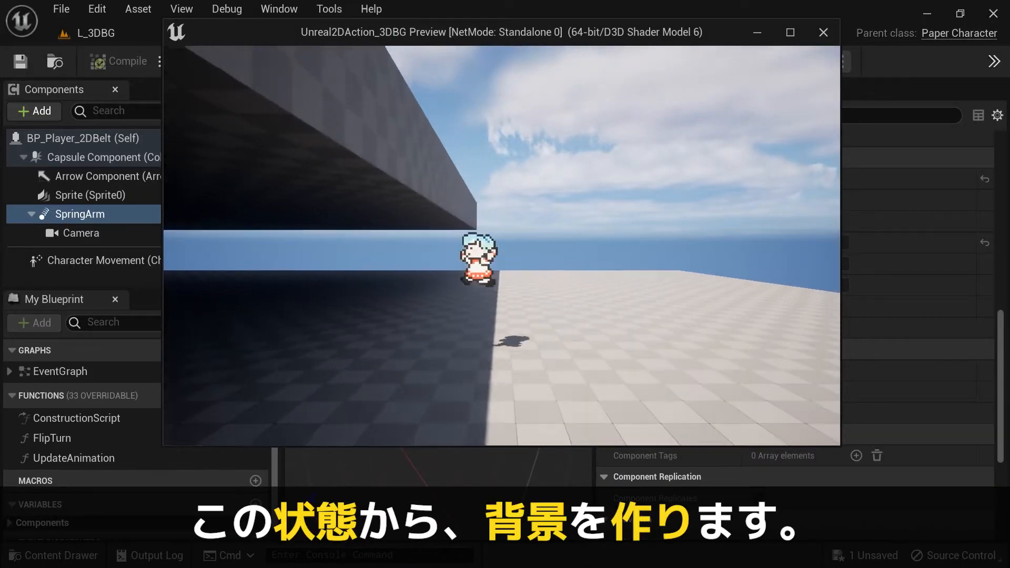
{"action": "key", "text": "Right"}
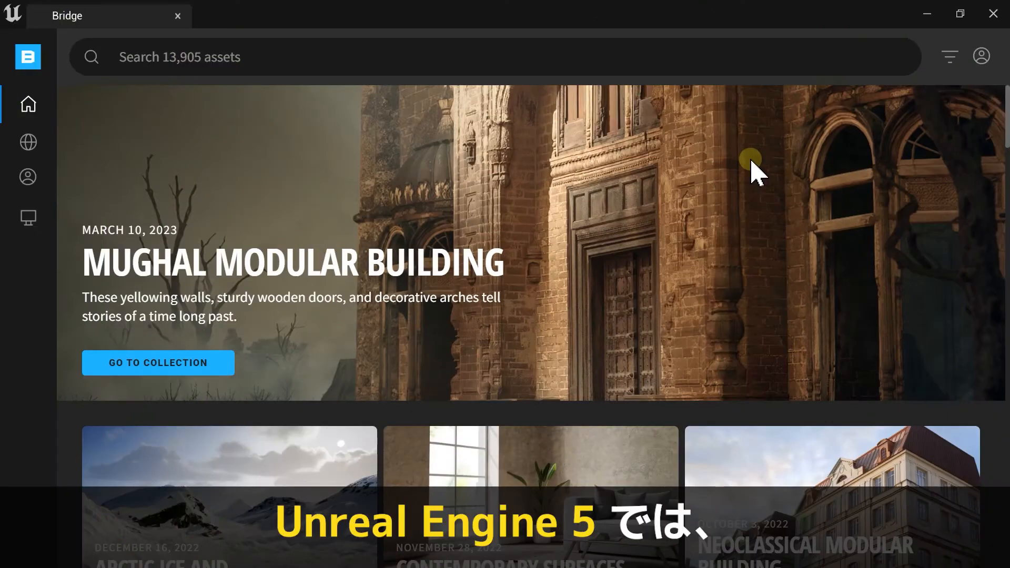
- Browse the Quixel Bridge home page through its new surfaces, 3D models and latest assets
{"action": "scroll", "coordinate": [752, 171], "scroll_direction": "down", "scroll_amount": 15}
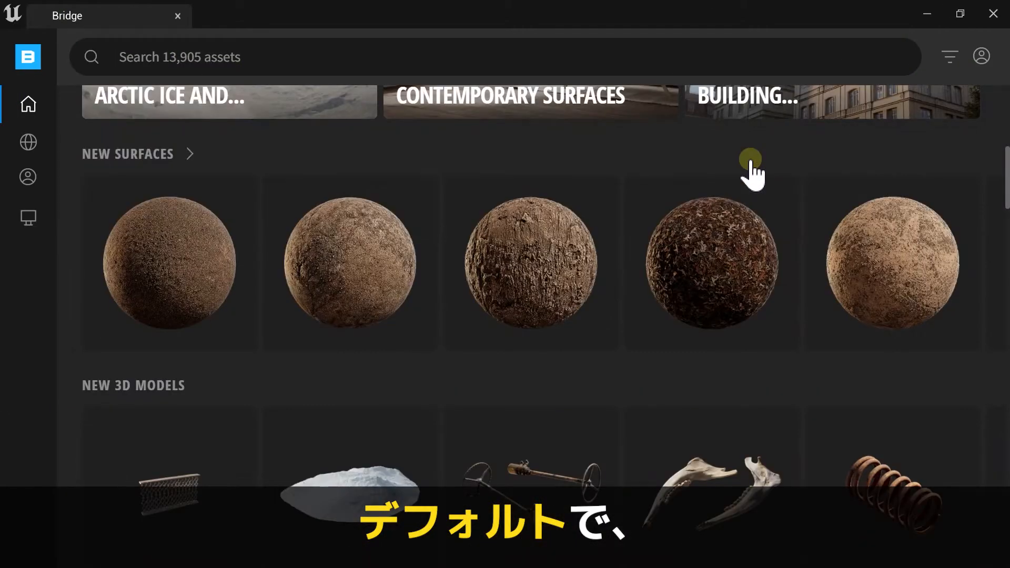
{"action": "scroll", "coordinate": [752, 171], "scroll_direction": "down", "scroll_amount": 15}
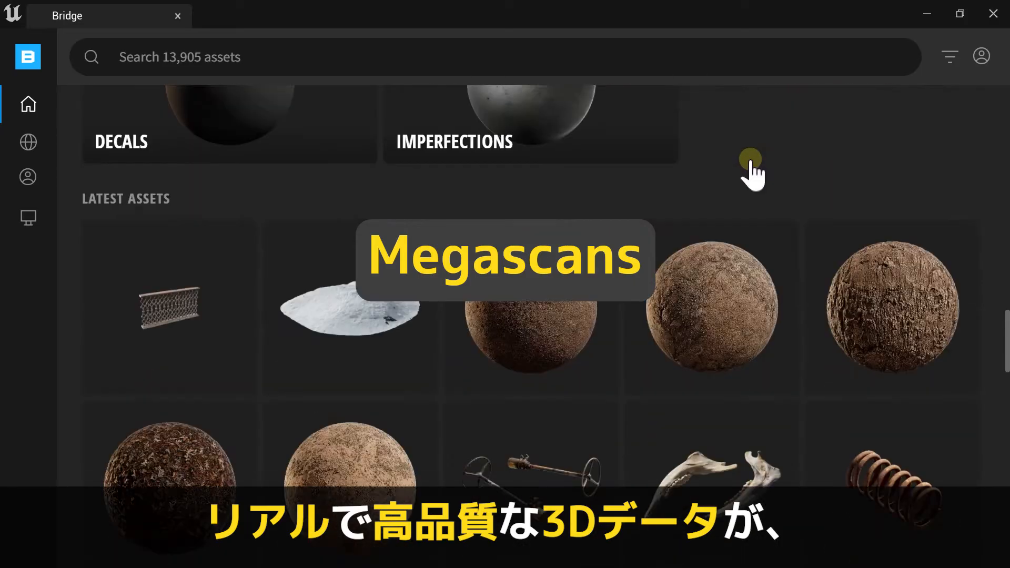
{"action": "scroll", "coordinate": [752, 170], "scroll_direction": "down", "scroll_amount": 15}
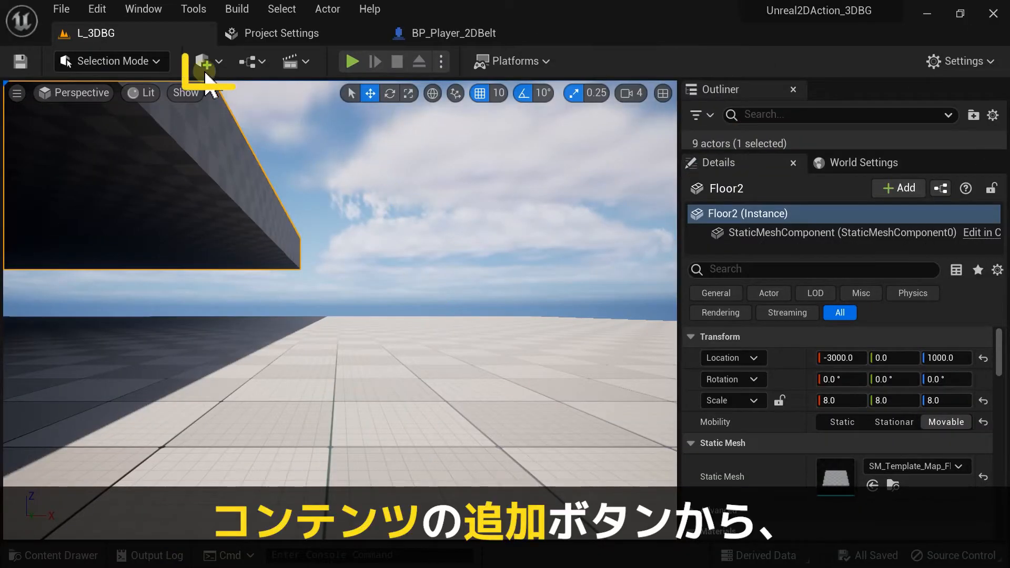
- Open Quixel Bridge from the L_3DBG level and save D:\GameDev\Megascans Library as the Library Path in its preferences
{"action": "left_click", "coordinate": [203, 62]}
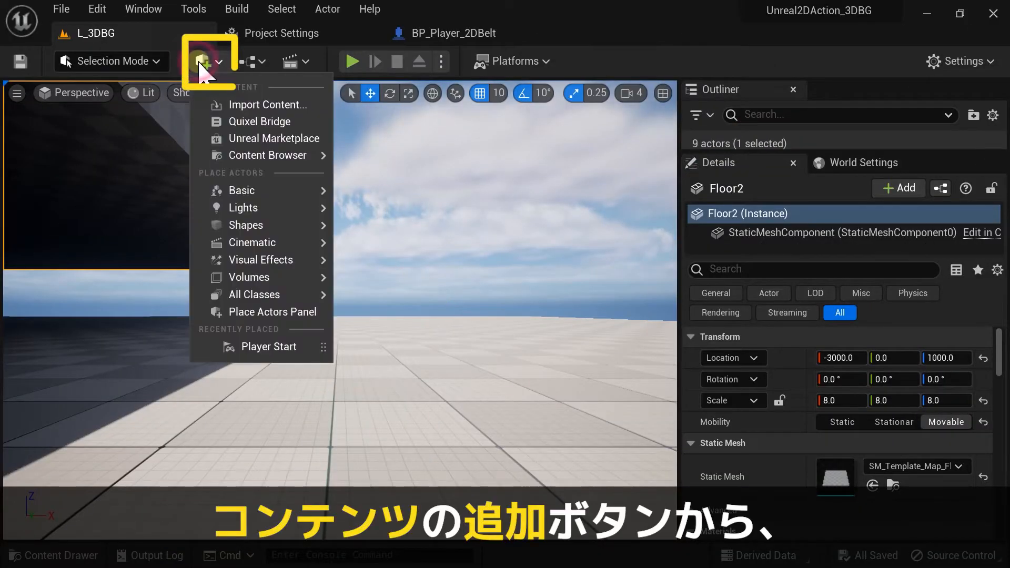
{"action": "left_click", "coordinate": [290, 127]}
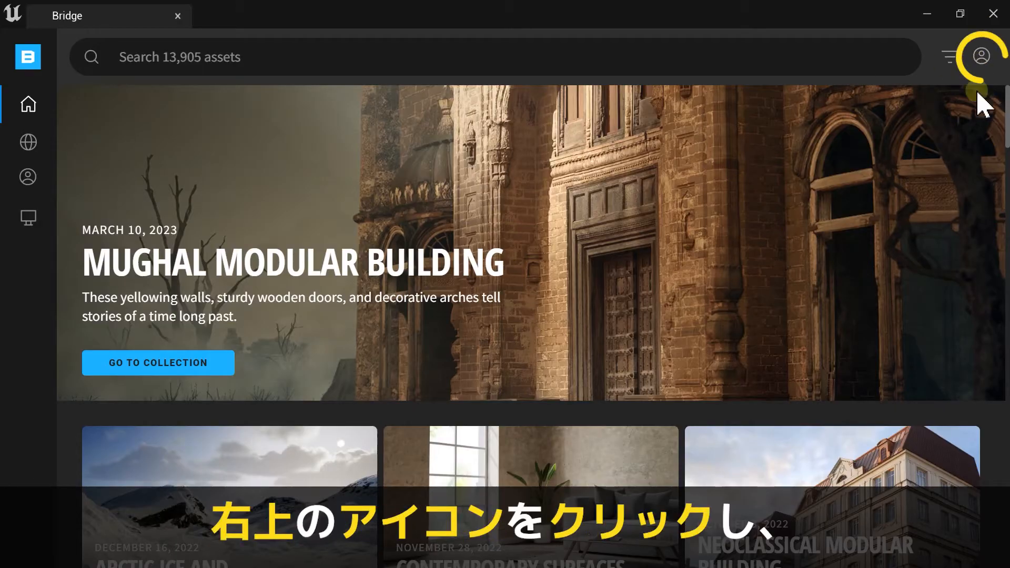
{"action": "left_click", "coordinate": [980, 56]}
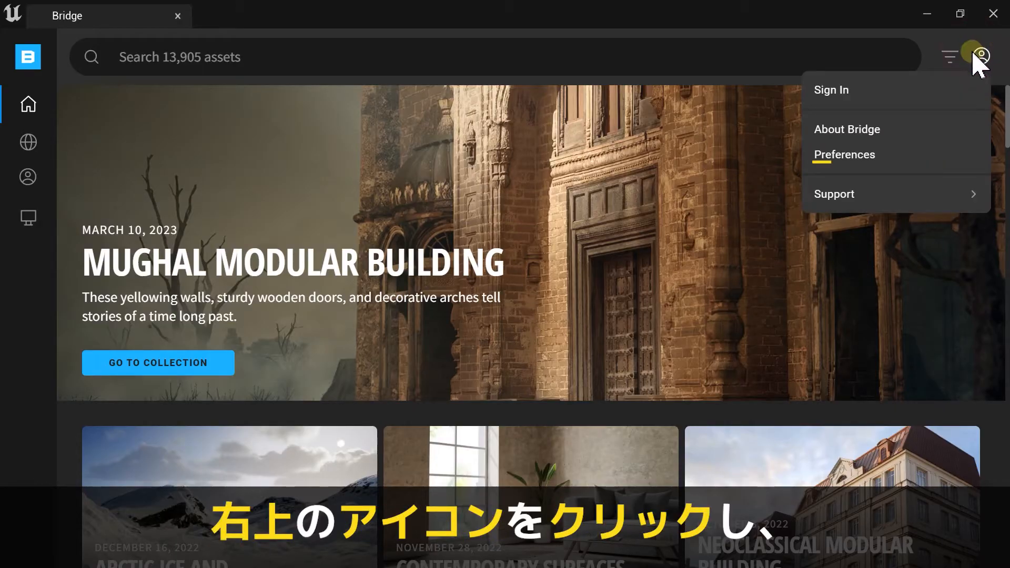
{"action": "left_click", "coordinate": [868, 157]}
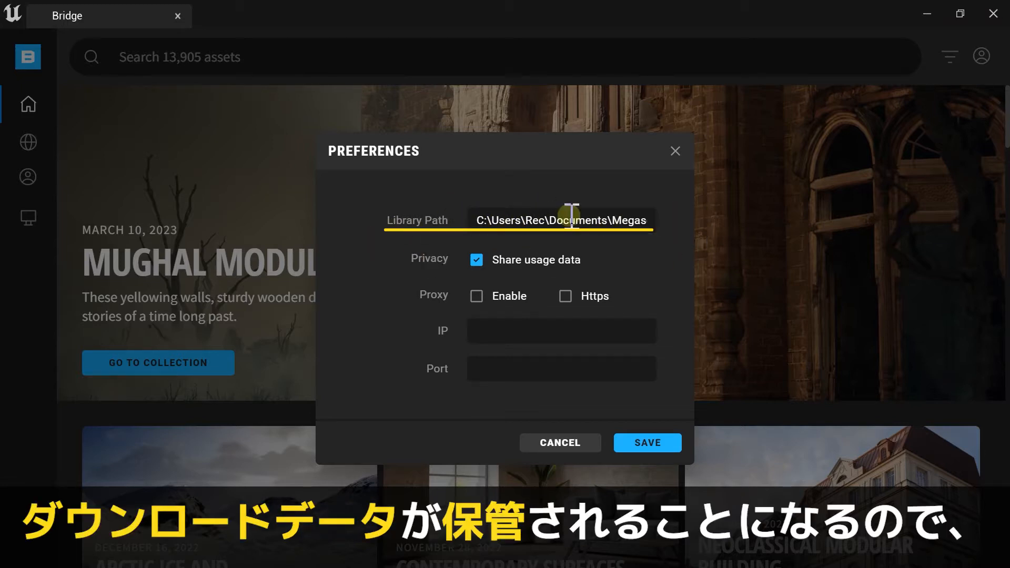
{"action": "left_click", "coordinate": [544, 215]}
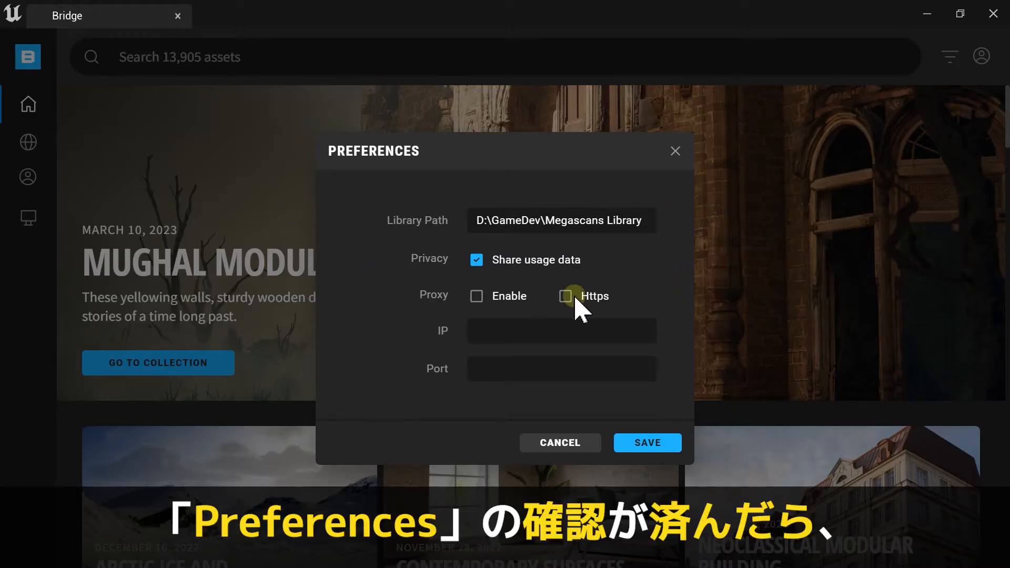
{"action": "left_click", "coordinate": [647, 443]}
- Sign in to Bridge with the Epic Games account option
{"action": "left_click", "coordinate": [980, 56]}
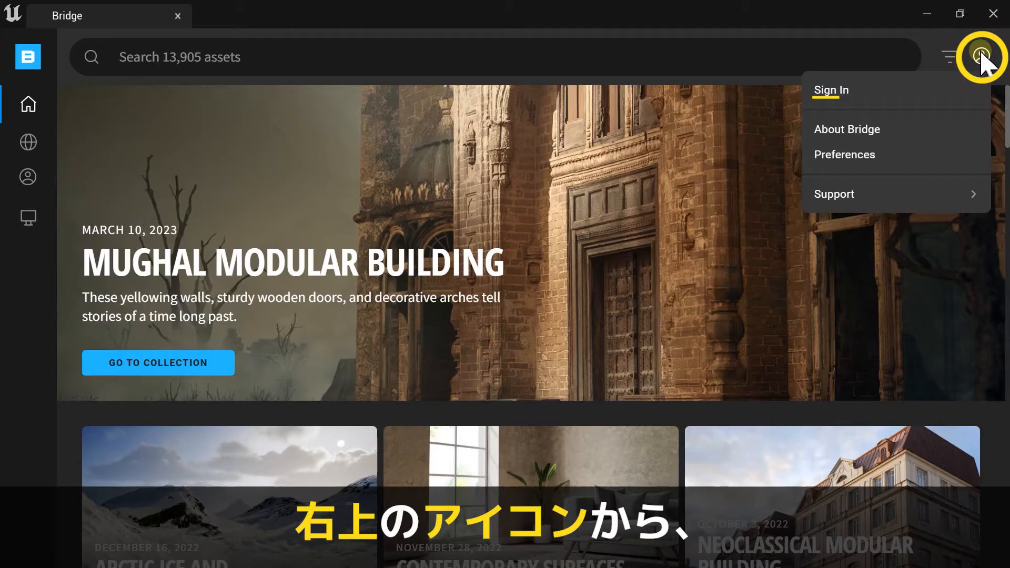
{"action": "left_click", "coordinate": [832, 90]}
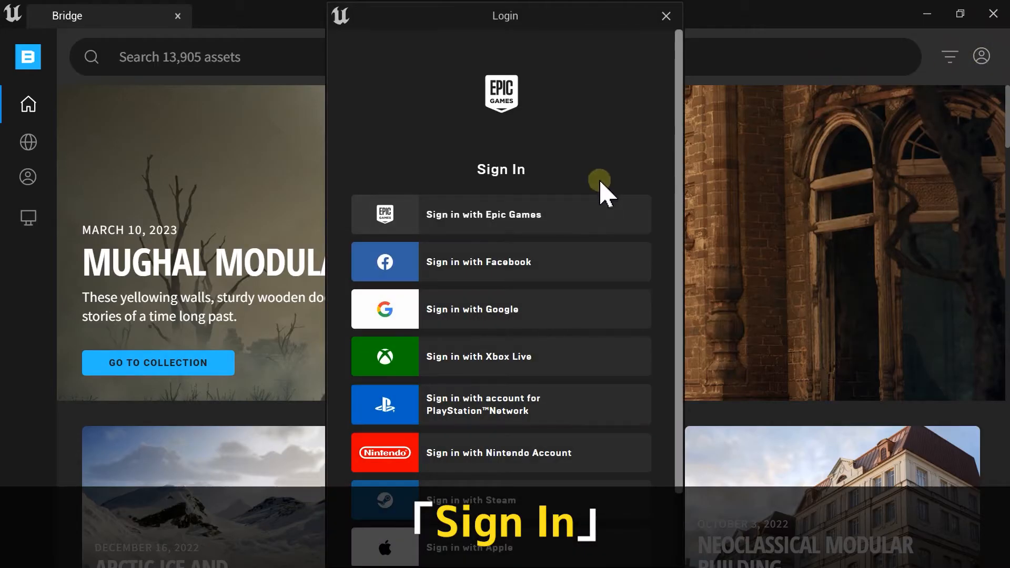
{"action": "left_click", "coordinate": [508, 216]}
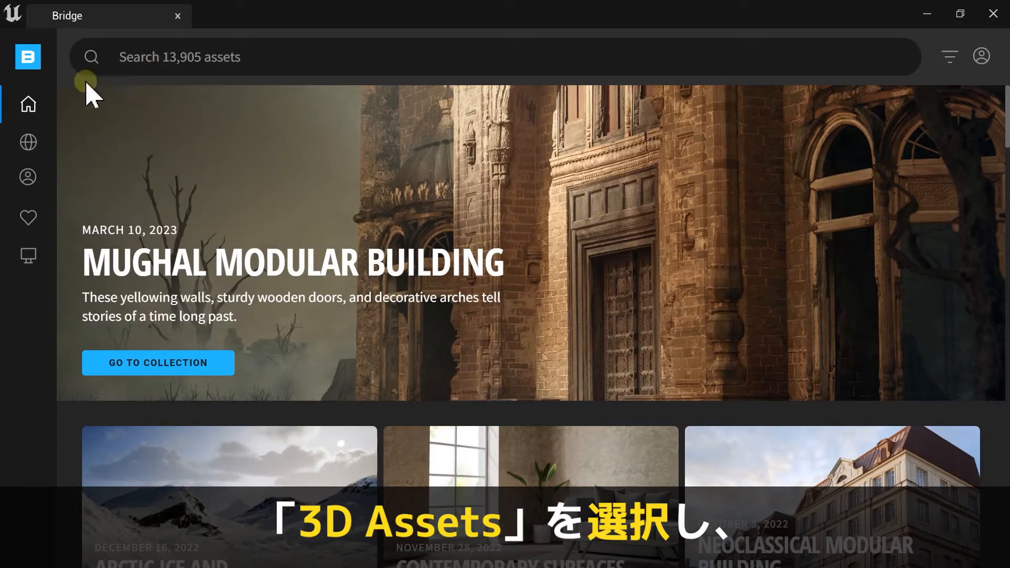
- Open the 3D Assets category in Bridge and browse its models down to Beach Cliff
{"action": "mouse_move", "coordinate": [29, 105]}
{"action": "left_click", "coordinate": [108, 87]}
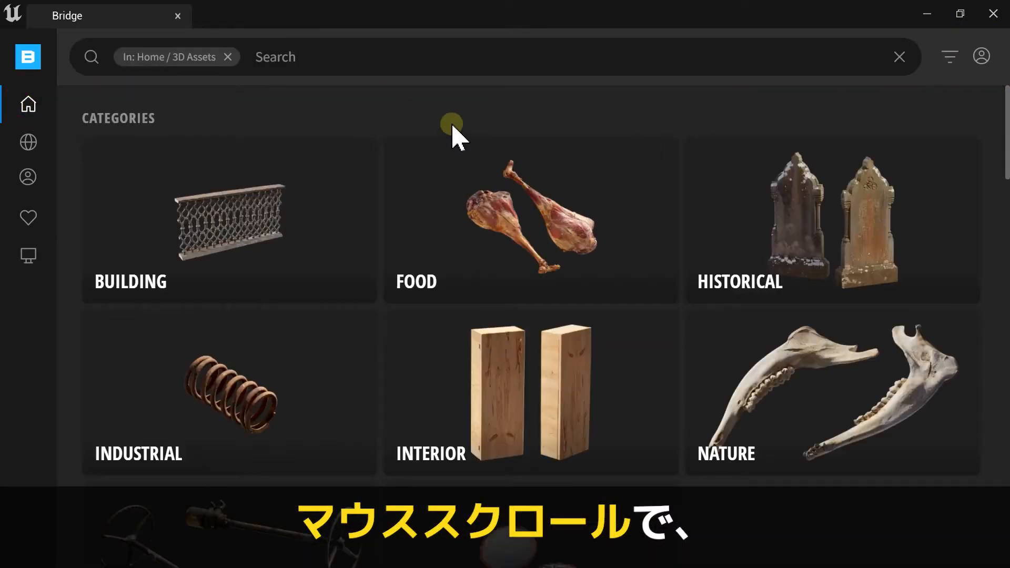
{"action": "scroll", "coordinate": [484, 120], "scroll_direction": "down", "scroll_amount": 10}
{"action": "scroll", "coordinate": [484, 120], "scroll_direction": "down", "scroll_amount": 5}
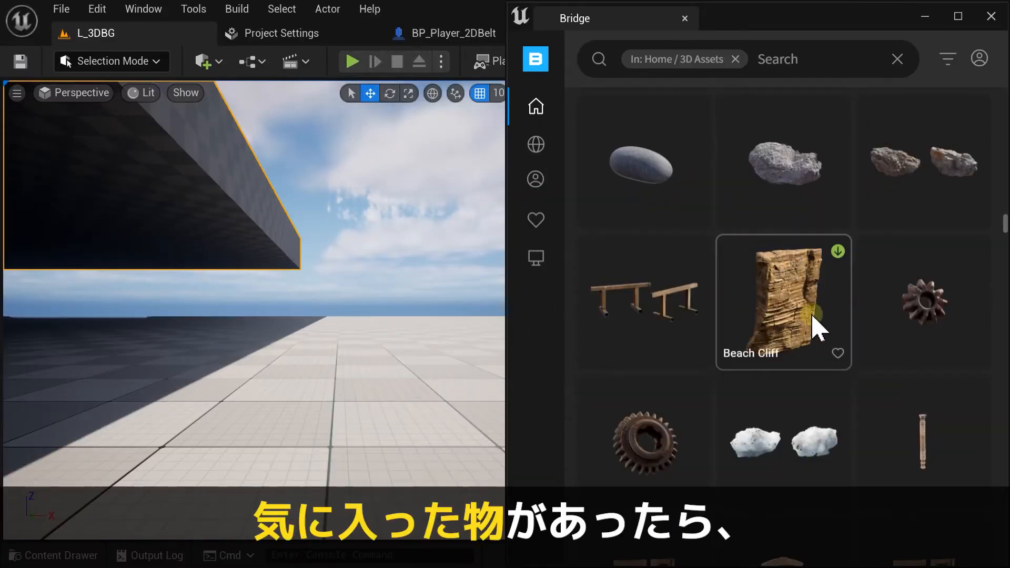
- Place the Beach Cliff asset from Bridge on the level's floor and inspect its rock surface up close
{"action": "left_click_drag", "start_coordinate": [798, 299], "coordinate": [271, 366]}
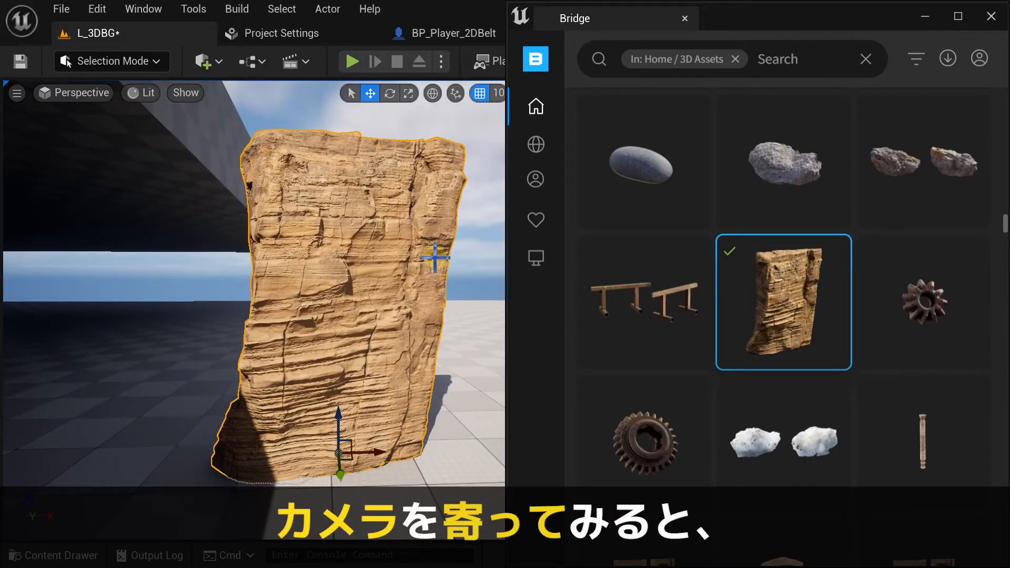
{"action": "scroll", "coordinate": [435, 258], "scroll_direction": "up", "scroll_amount": 3}
{"action": "scroll", "coordinate": [435, 258], "scroll_direction": "up", "scroll_amount": 5}
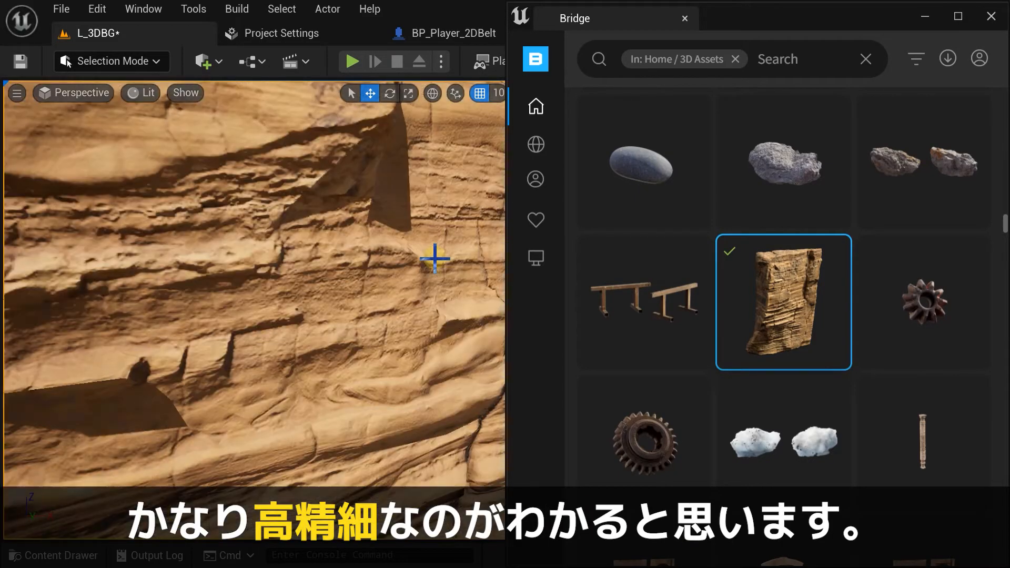
{"action": "scroll", "coordinate": [434, 258], "scroll_direction": "down", "scroll_amount": 6}
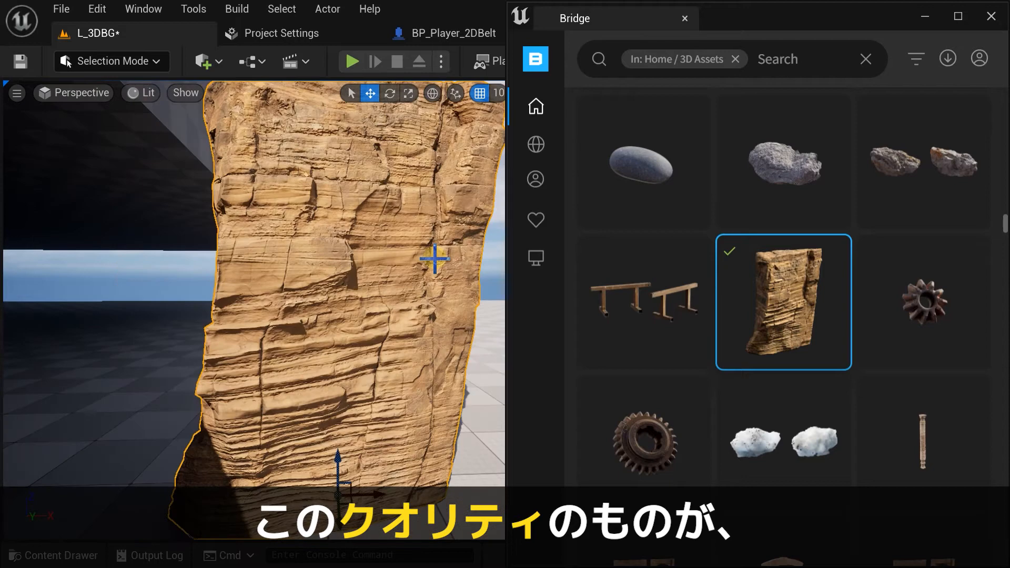
{"action": "scroll", "coordinate": [435, 258], "scroll_direction": "down", "scroll_amount": 5}
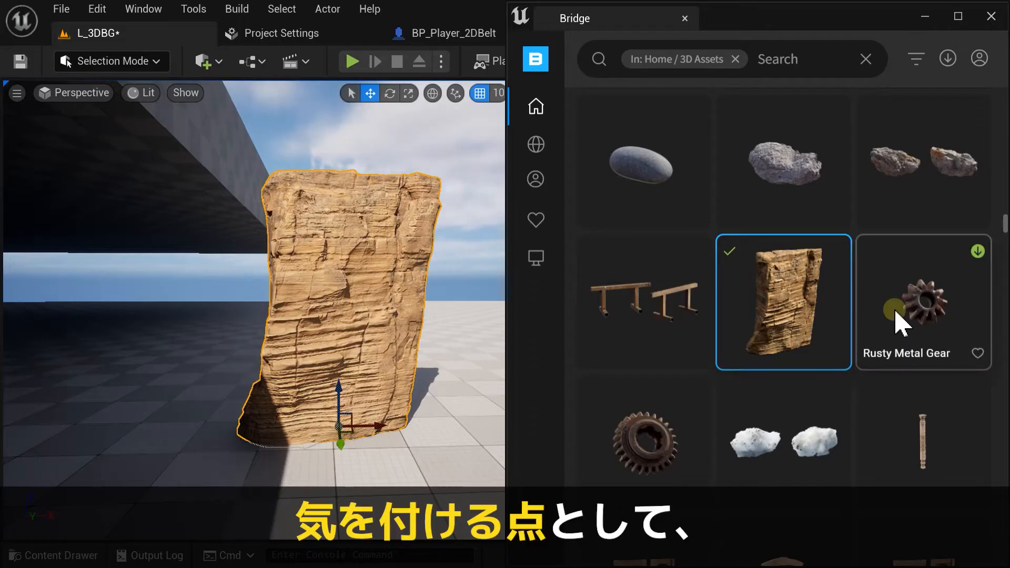
- Browse further through the 3D assets, remove the category filter and search all of Bridge for "japanese"
{"action": "mouse_move", "coordinate": [728, 350]}
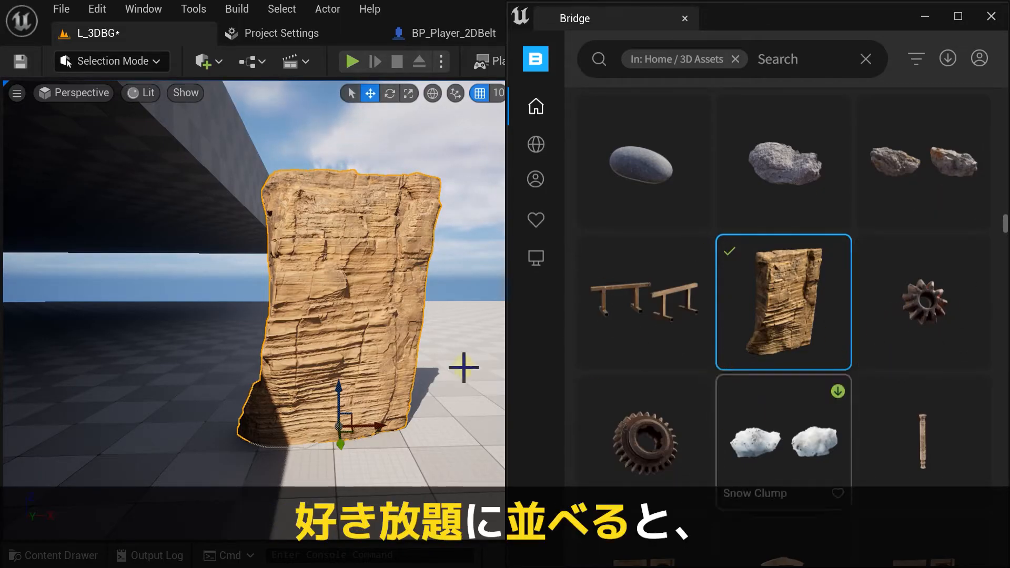
{"action": "scroll", "coordinate": [834, 383], "scroll_direction": "down", "scroll_amount": 5}
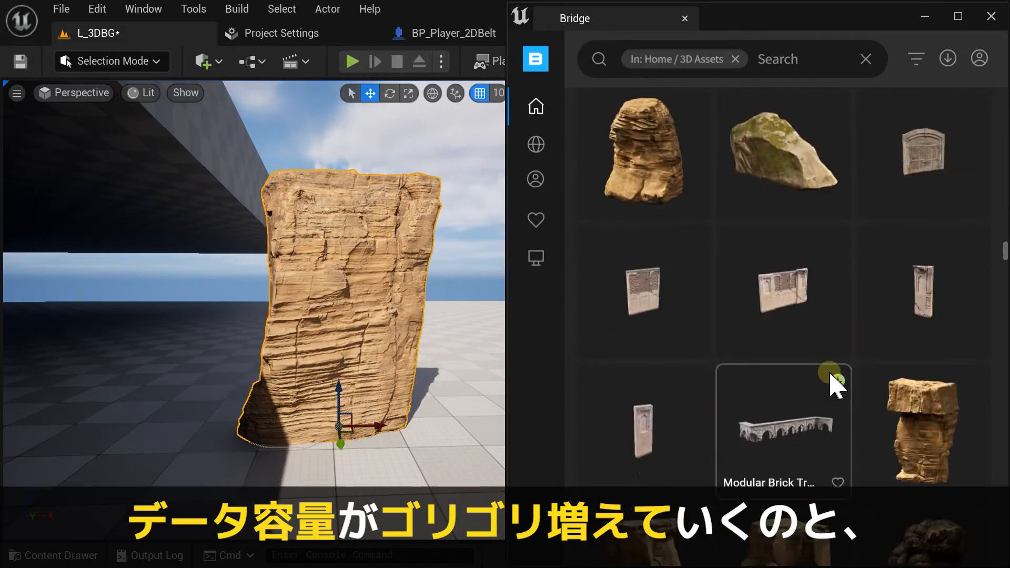
{"action": "scroll", "coordinate": [830, 375], "scroll_direction": "down", "scroll_amount": 12}
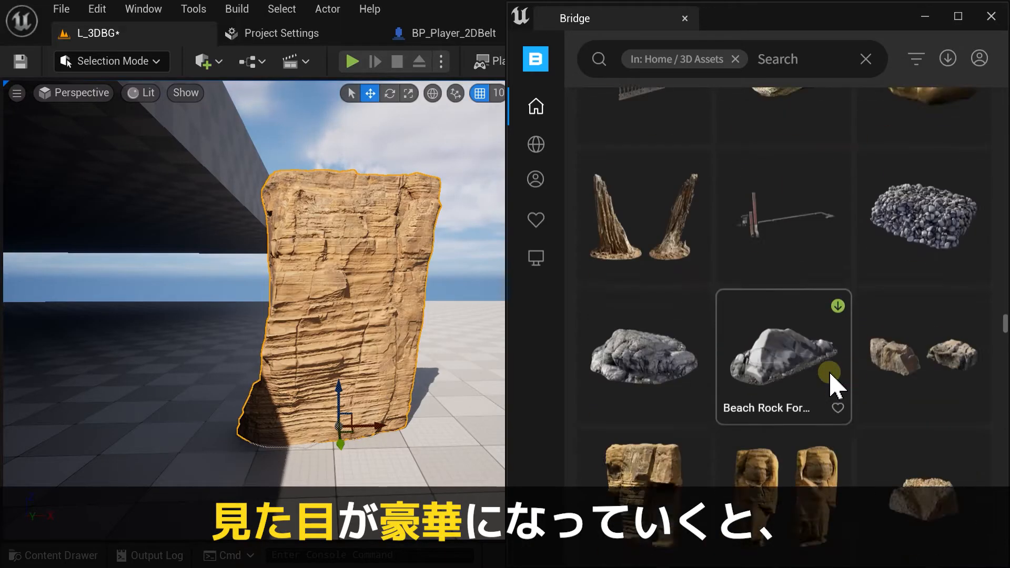
{"action": "scroll", "coordinate": [836, 383], "scroll_direction": "down", "scroll_amount": 12}
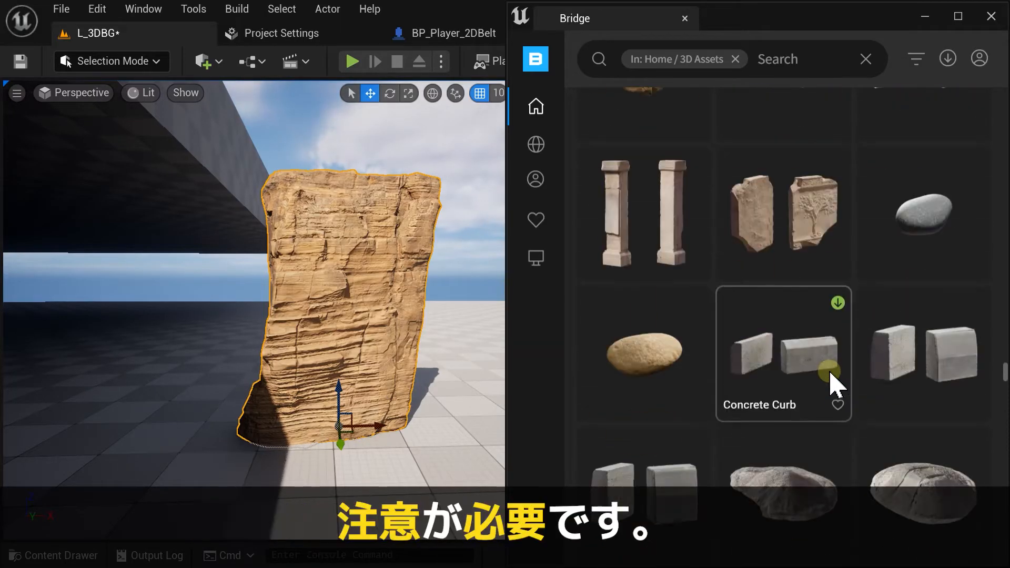
{"action": "scroll", "coordinate": [835, 387], "scroll_direction": "down", "scroll_amount": 12}
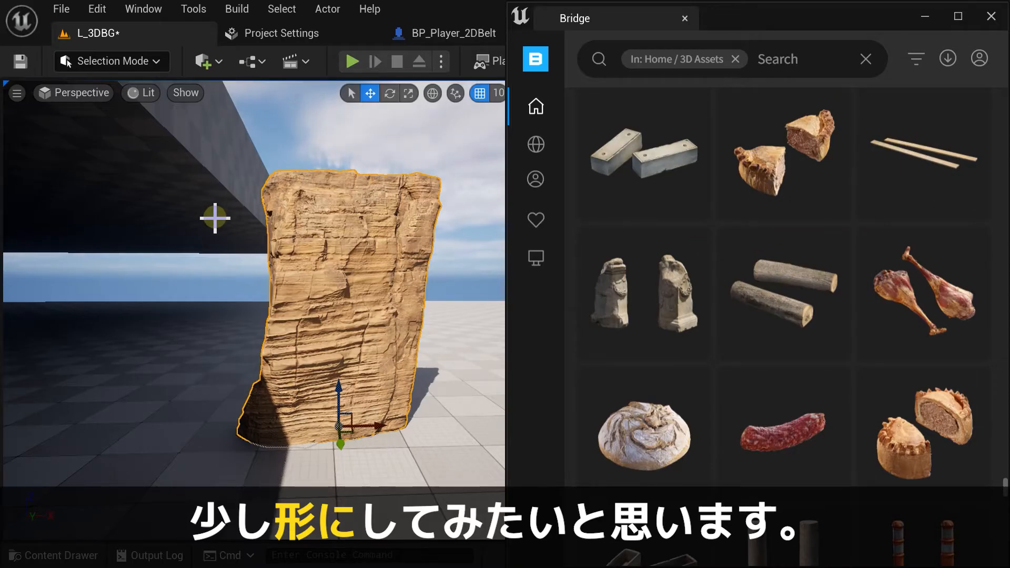
{"action": "left_click", "coordinate": [735, 58]}
{"action": "type", "text": "japanese"}
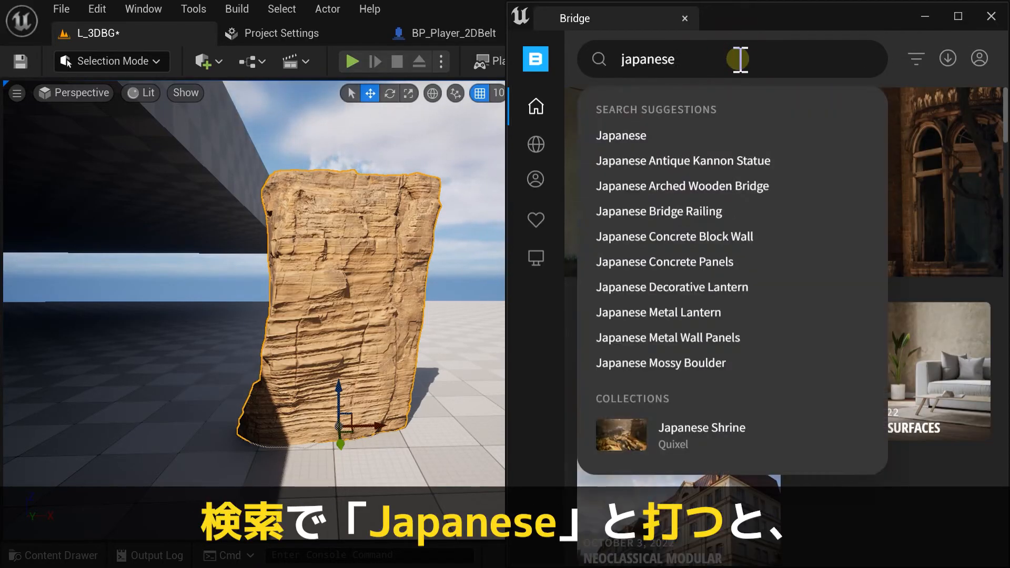
{"action": "key", "text": "Return"}
{"action": "scroll", "coordinate": [775, 199], "scroll_direction": "down", "scroll_amount": 15}
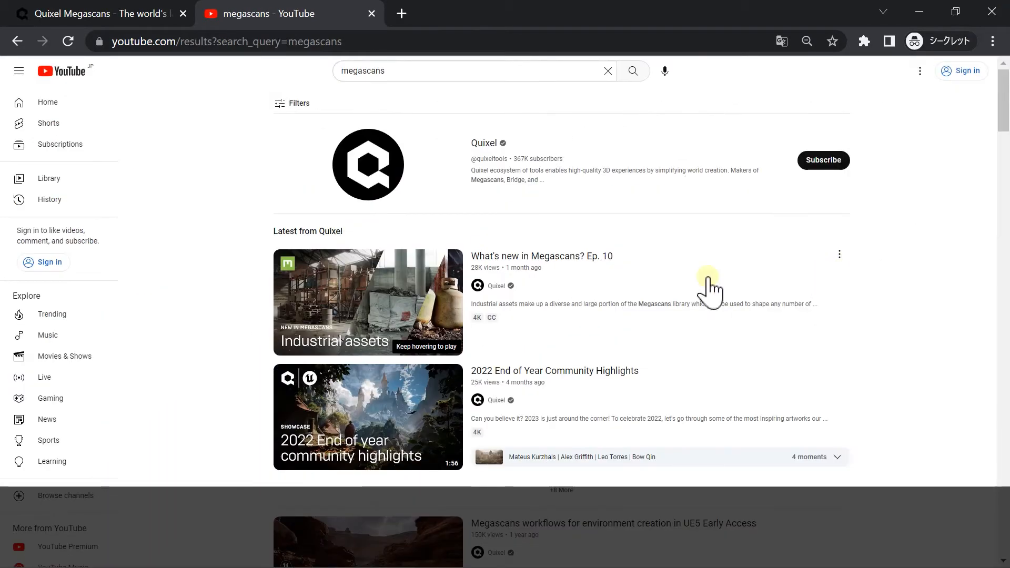
- Look through YouTube's results for "megascans" in the browser, down to the user-made Unreal Engine tutorials
{"action": "scroll", "coordinate": [913, 216], "scroll_direction": "down", "scroll_amount": 10}
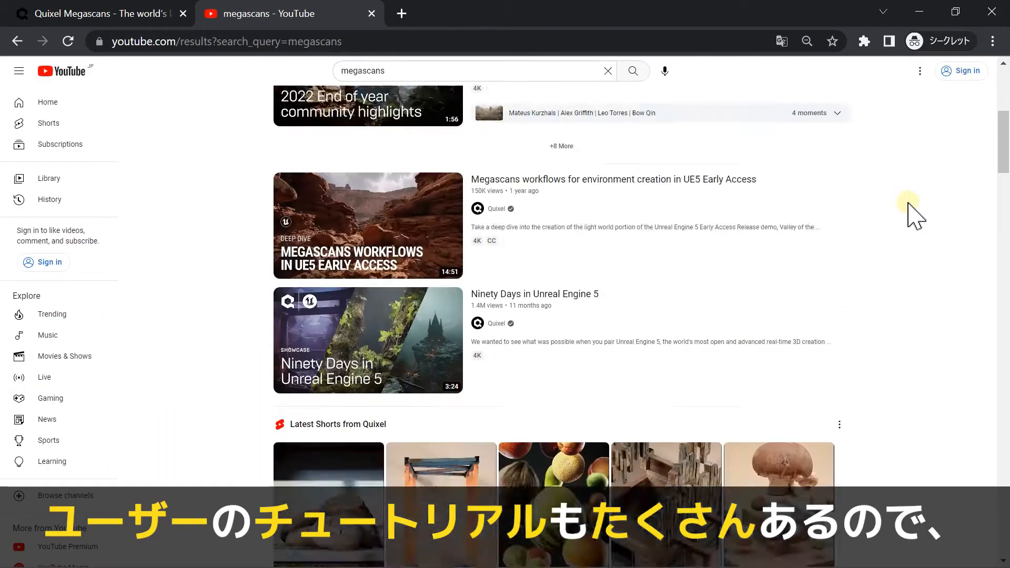
{"action": "scroll", "coordinate": [913, 217], "scroll_direction": "down", "scroll_amount": 10}
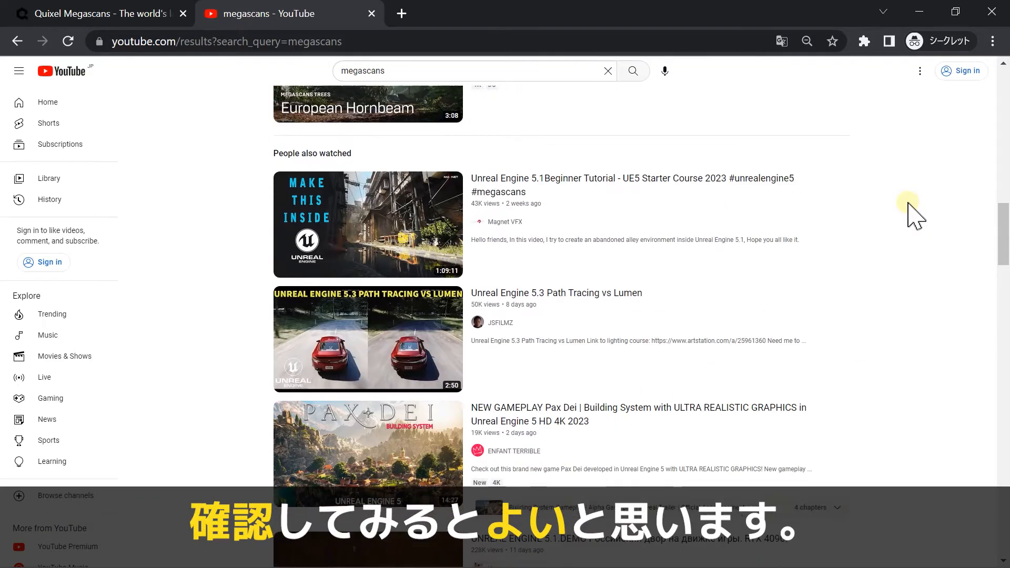
{"action": "scroll", "coordinate": [913, 216], "scroll_direction": "down", "scroll_amount": 6}
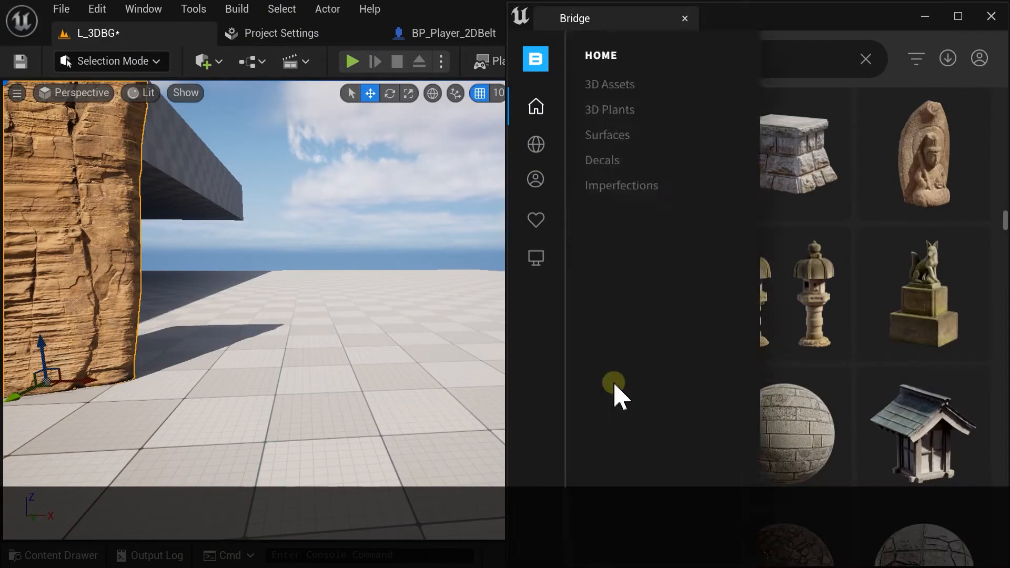
- Place the Japanese fox statue on the floor near the cliff and apply the brown Japanese stone-block surface to the floor
{"action": "left_click_drag", "start_coordinate": [942, 320], "coordinate": [284, 379]}
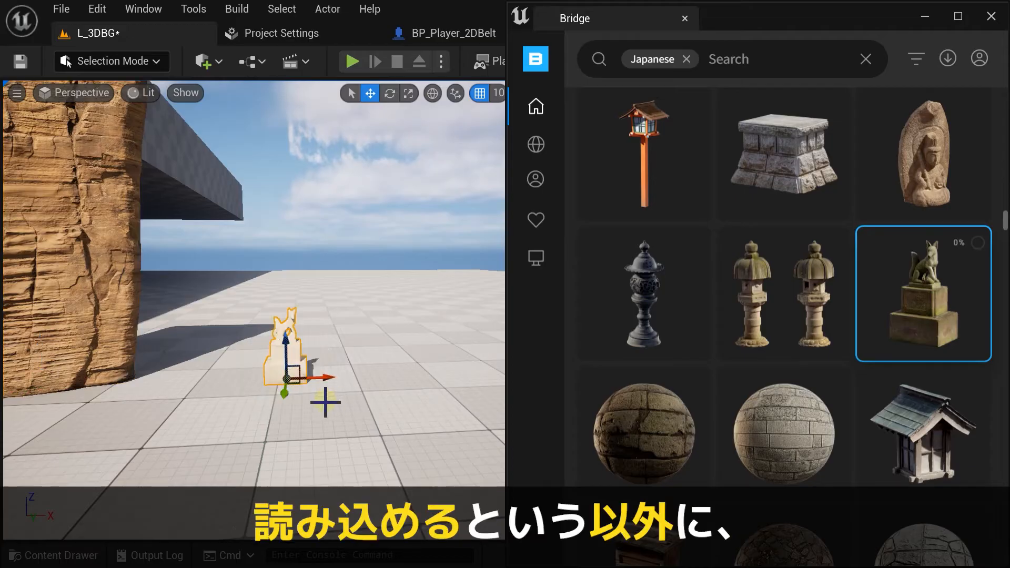
{"action": "scroll", "coordinate": [746, 250], "scroll_direction": "down", "scroll_amount": 4}
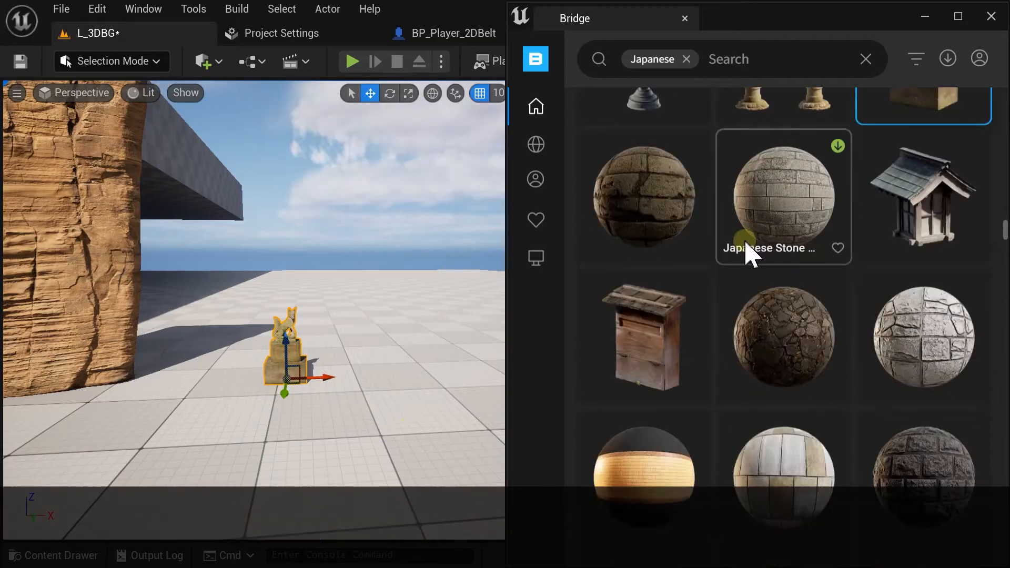
{"action": "left_click_drag", "start_coordinate": [657, 197], "coordinate": [391, 355]}
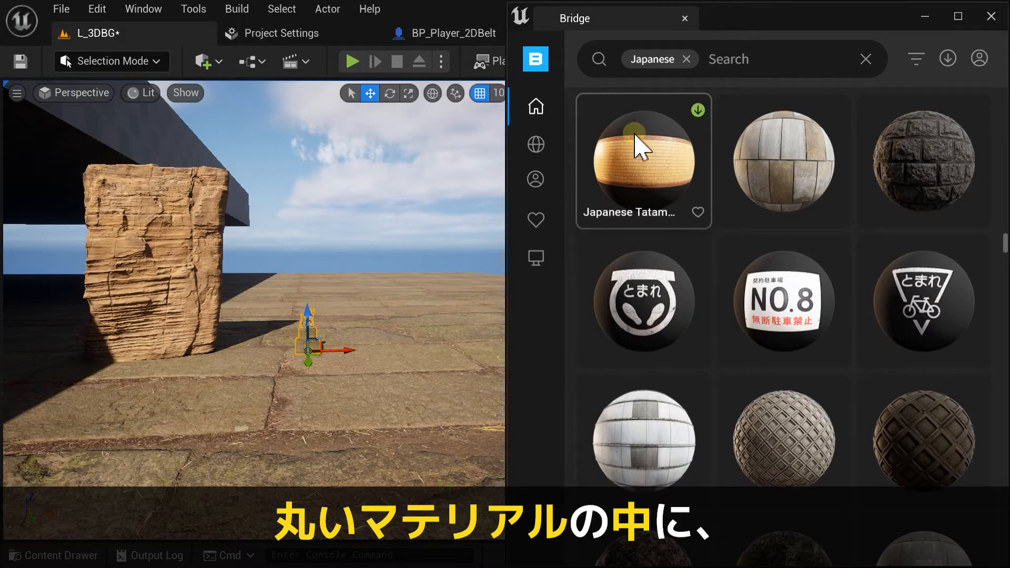
- Place the とまれ footprint, NO.8 parking and とまれ bicycle decals on the stone floor in front of the cliff
{"action": "left_click_drag", "start_coordinate": [642, 302], "coordinate": [271, 418]}
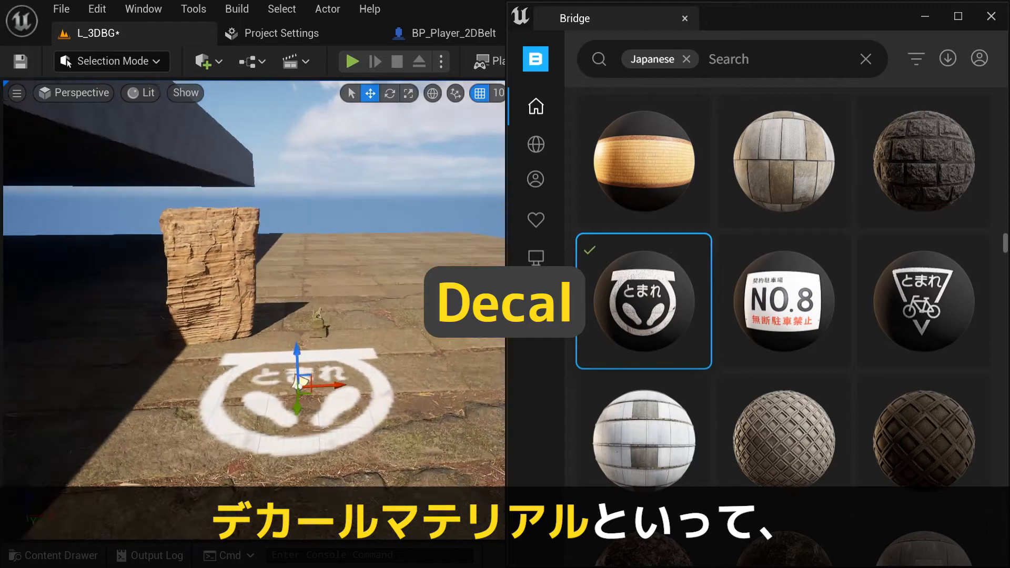
{"action": "left_click_drag", "start_coordinate": [957, 291], "coordinate": [372, 338]}
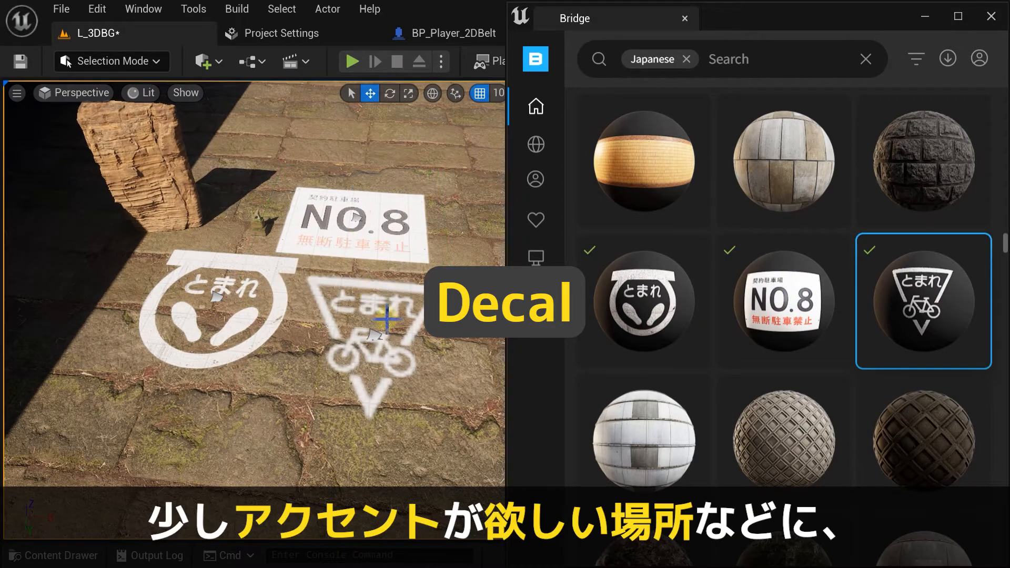
{"action": "left_click_drag", "start_coordinate": [389, 339], "coordinate": [417, 342]}
{"action": "left_click_drag", "start_coordinate": [432, 202], "coordinate": [468, 187], "text": "alt"}
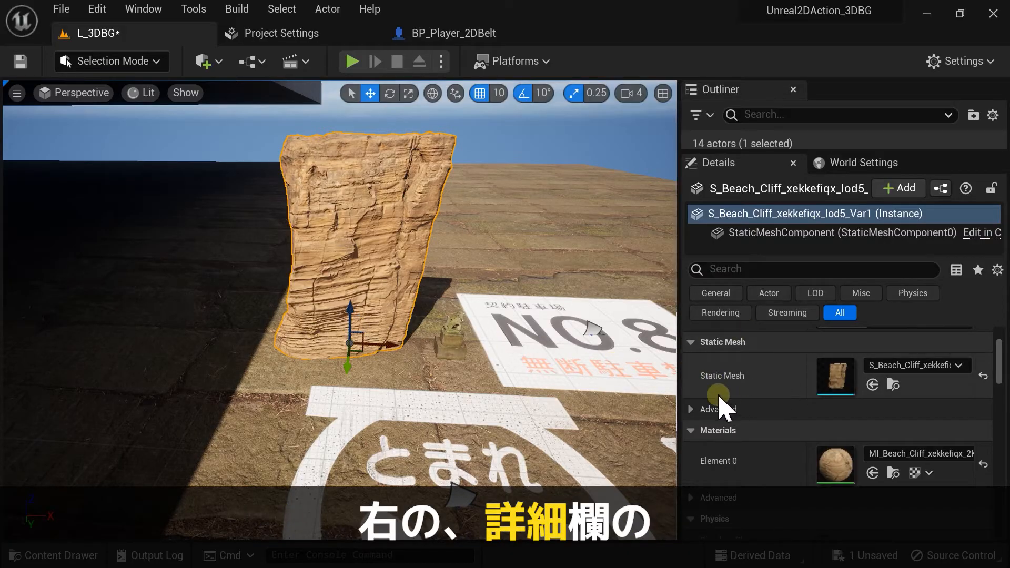
- Open the Beach Cliff's static mesh and generate auto convex collision for it with a Hull Count of 1
{"action": "double_click", "coordinate": [834, 371]}
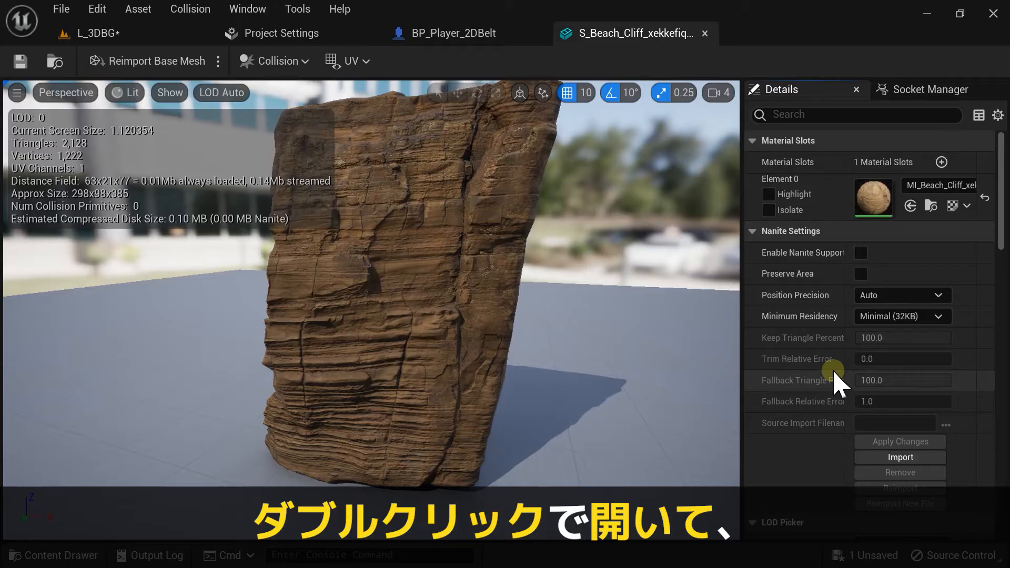
{"action": "scroll", "coordinate": [676, 368], "scroll_direction": "down", "scroll_amount": 3}
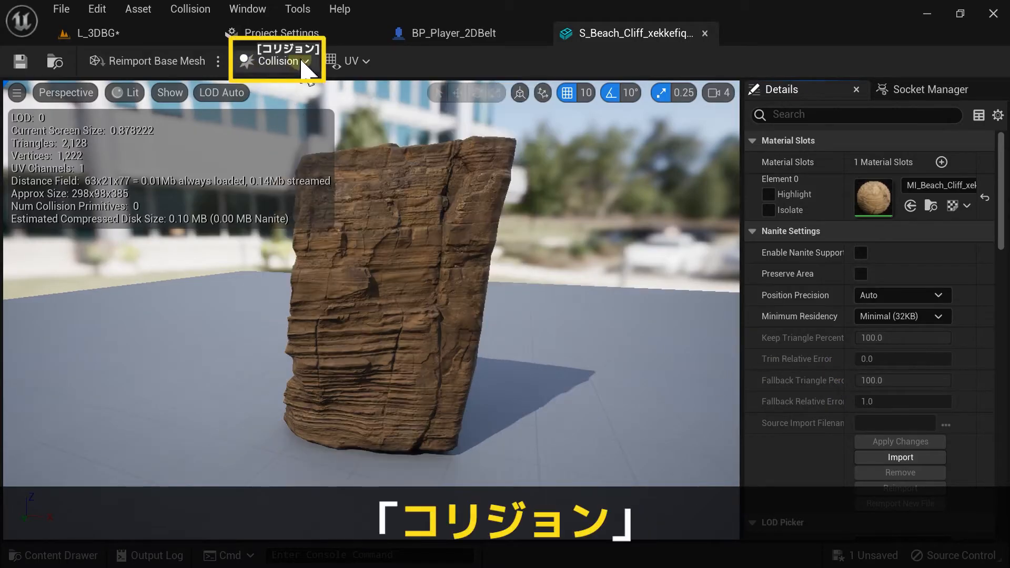
{"action": "left_click", "coordinate": [276, 61]}
{"action": "left_click", "coordinate": [452, 351]}
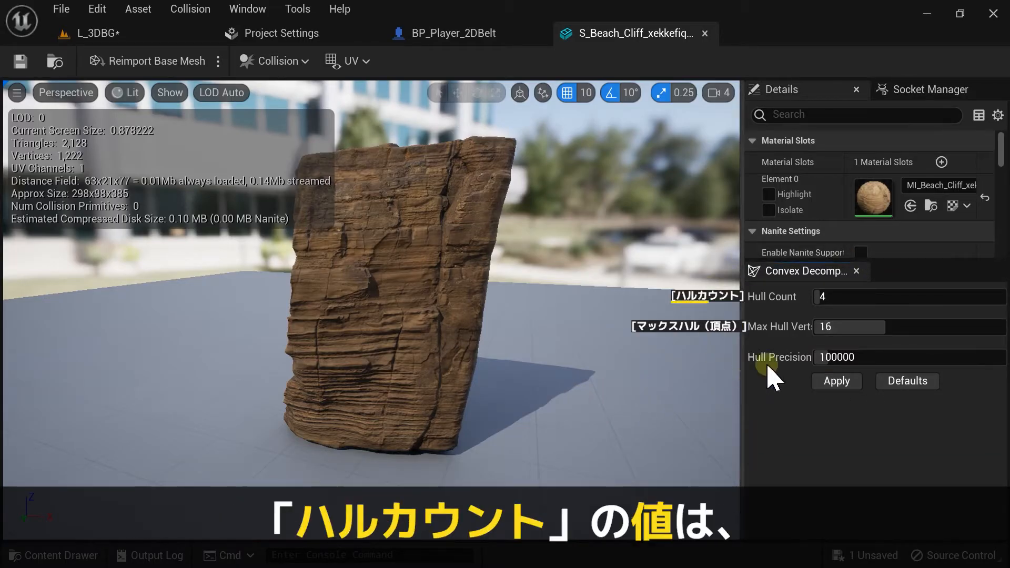
{"action": "left_click", "coordinate": [885, 297]}
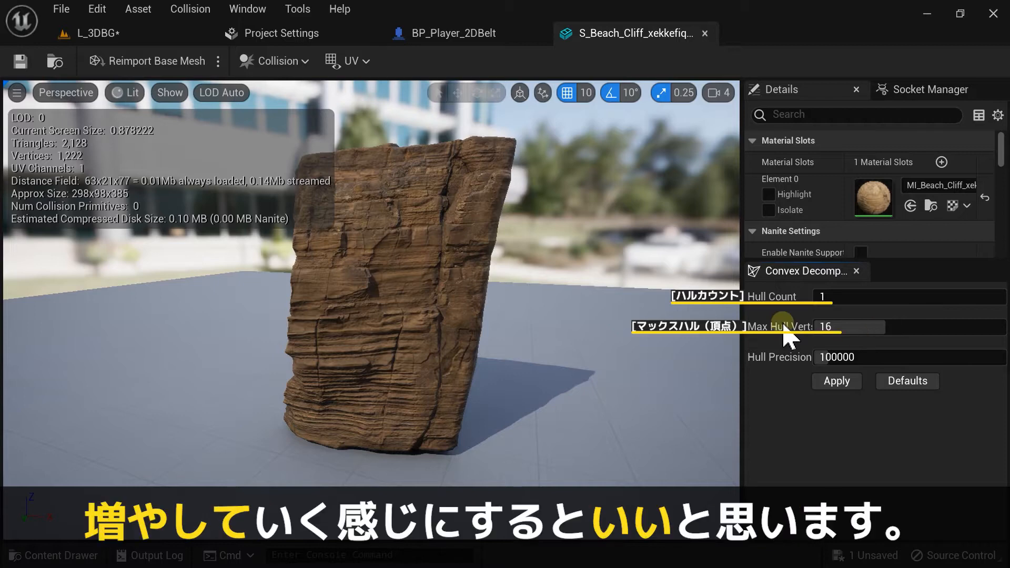
{"action": "left_click", "coordinate": [839, 382]}
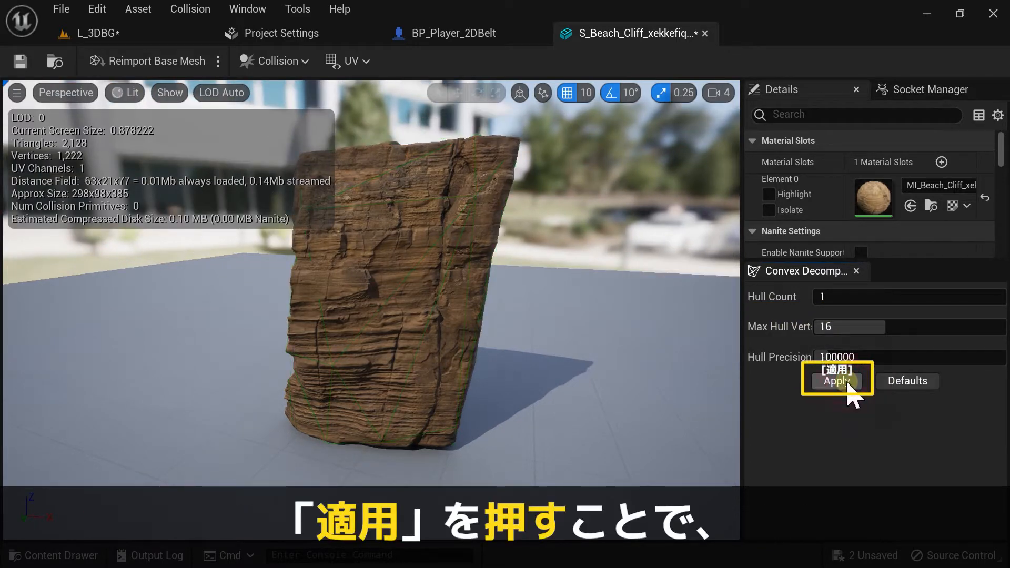
{"action": "left_click", "coordinate": [847, 385]}
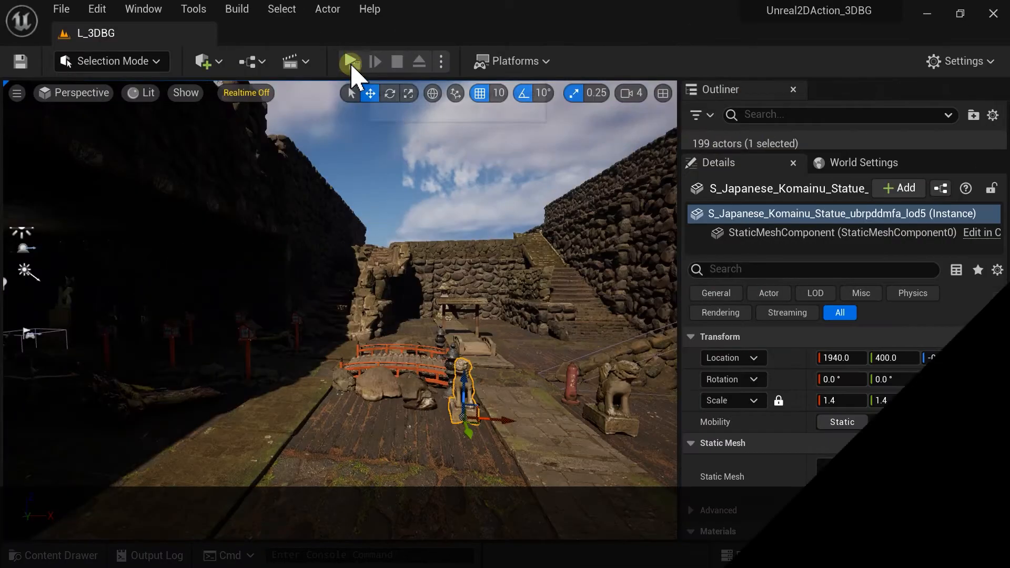
- Play-test the L_3DBG shrine level, walking the pixel character right from the dark cave into the sunlit courtyard
{"action": "left_click", "coordinate": [349, 61]}
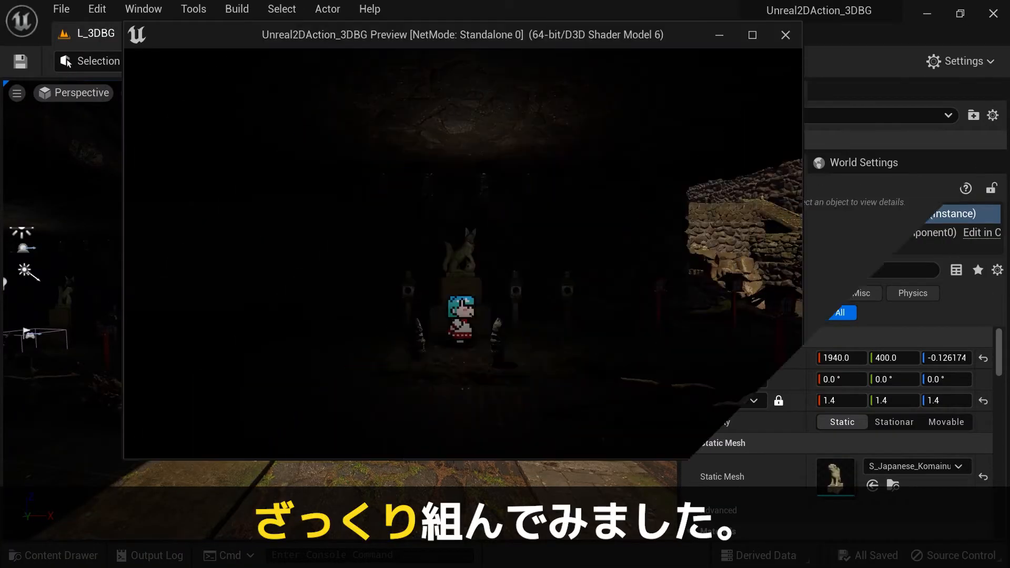
{"action": "key", "text": "d"}
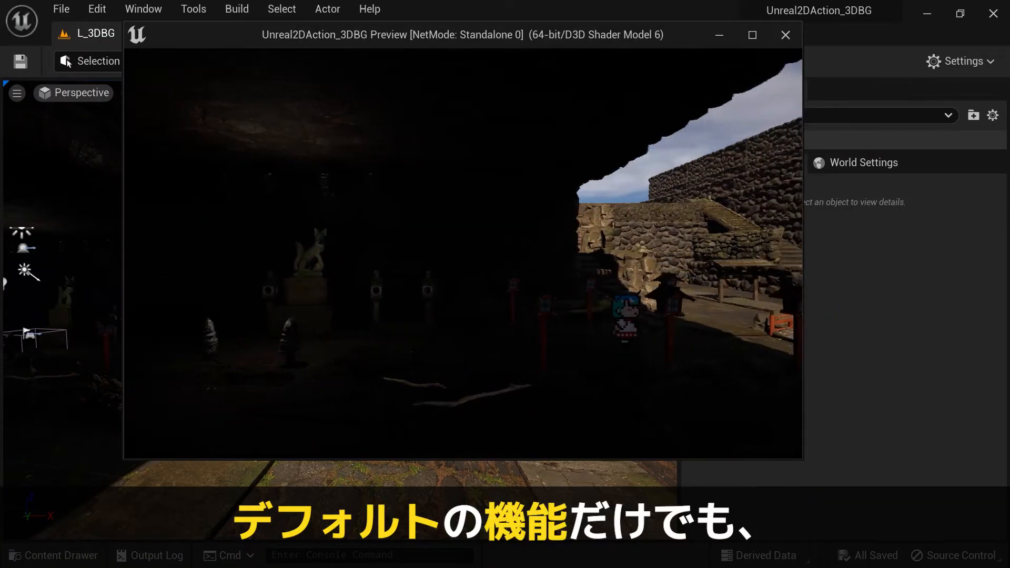
{"action": "key", "text": "d"}
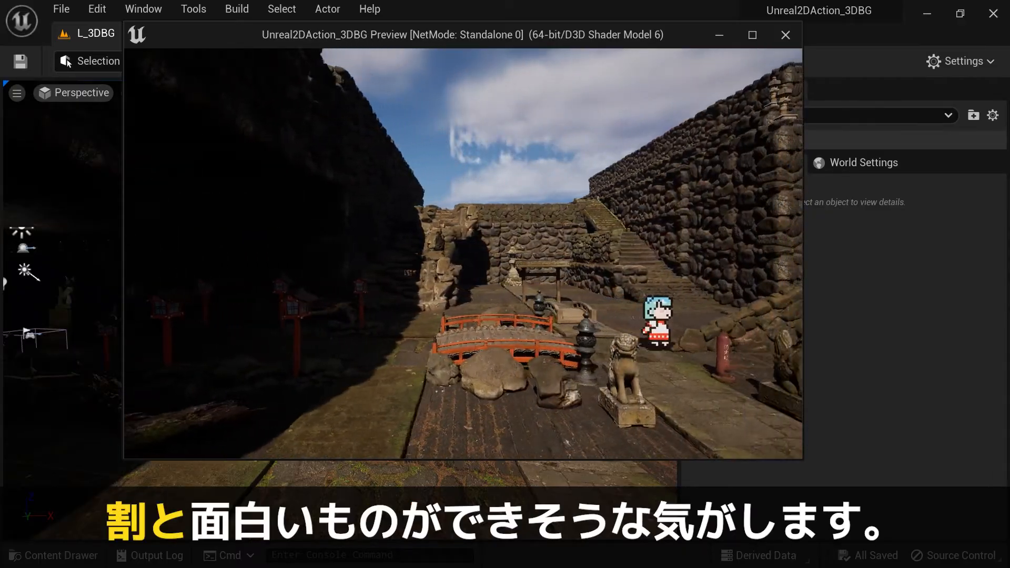
{"action": "key", "text": "d"}
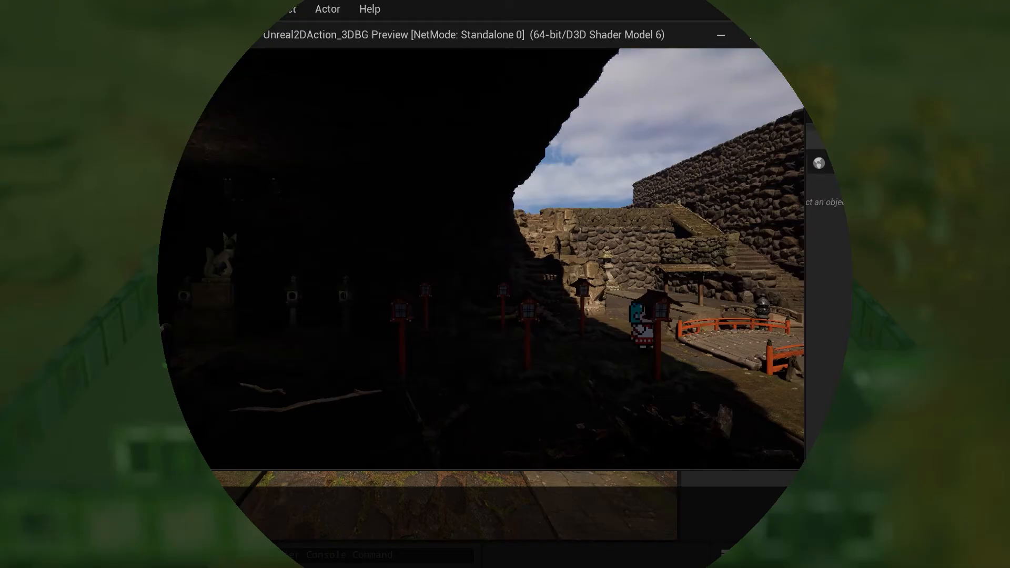
{"action": "key", "text": "d"}
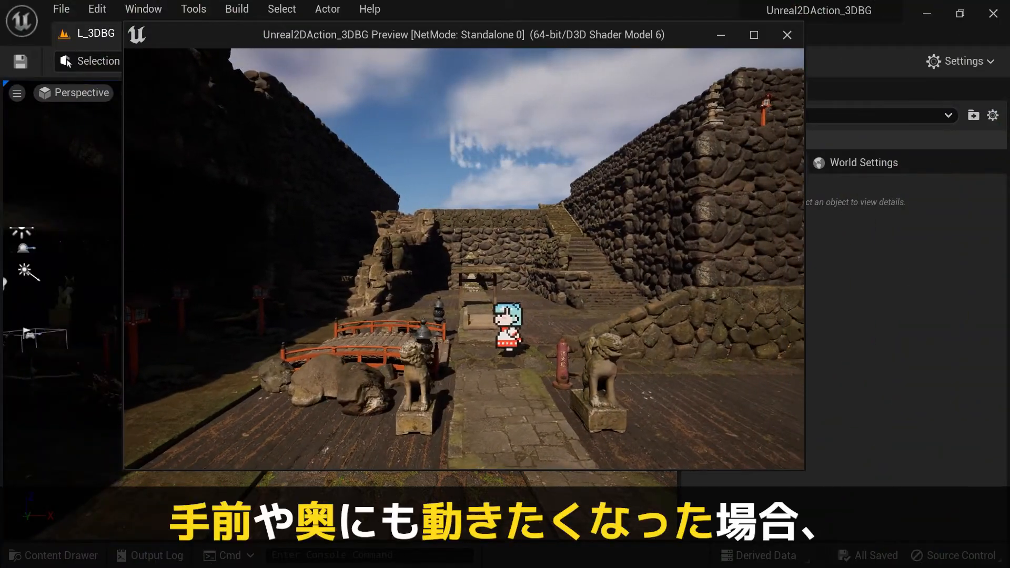
- Walk the character back and forth across the courtyard, jump, and try moving it into the depth of the scene
{"action": "key", "text": "a"}
{"action": "key", "text": "d"}
{"action": "key", "text": "space"}
{"action": "key", "text": "a"}
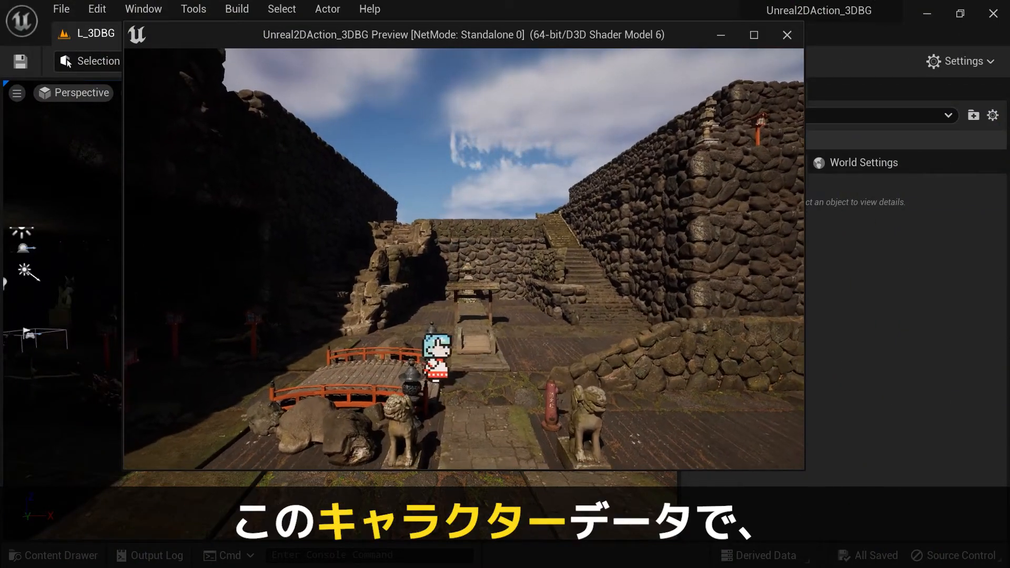
{"action": "key", "text": "d"}
{"action": "key", "text": "d"}
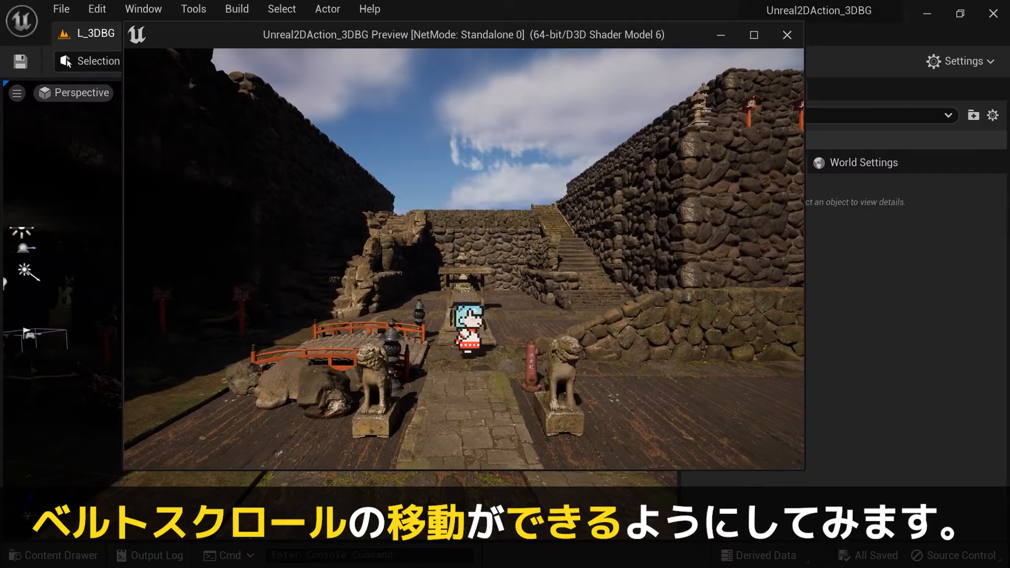
{"action": "key", "text": "w"}
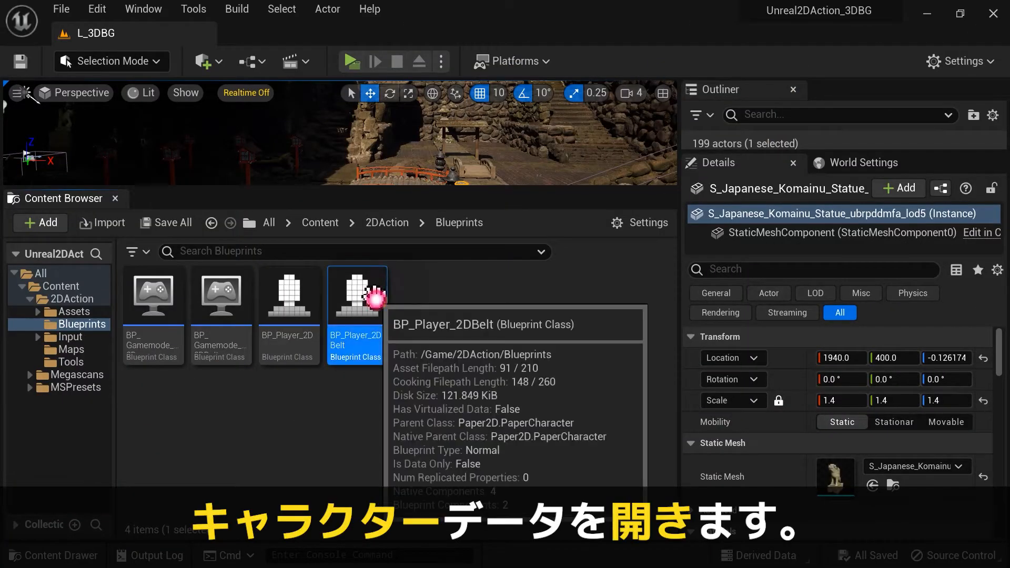
- Open the BP_Player_2DBelt blueprint from the 2DAction Blueprints folder
{"action": "double_click", "coordinate": [369, 306]}
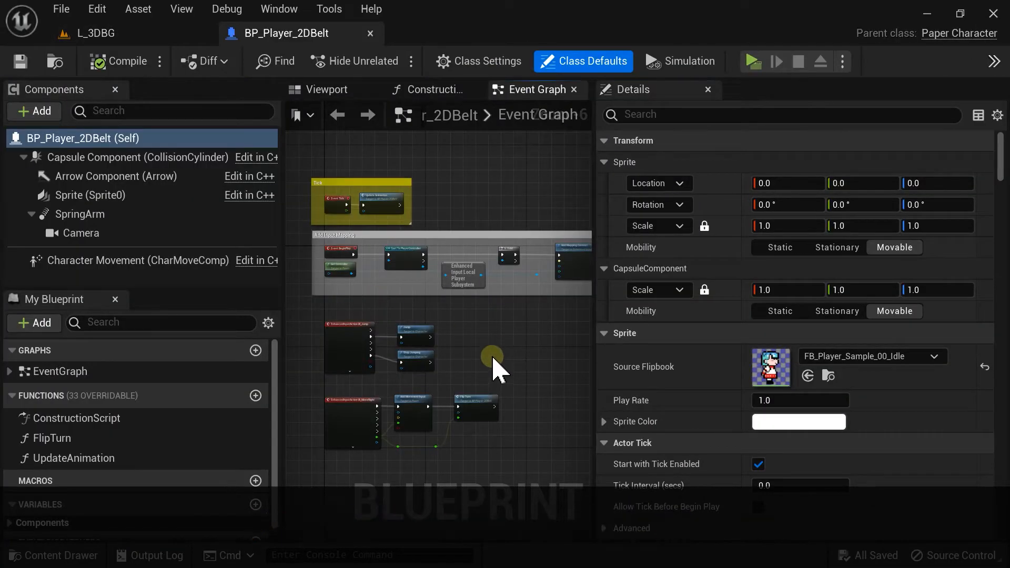
- Turn off Constrain to Plane for the Character Movement component of BP_Player_2DBelt
{"action": "left_click", "coordinate": [142, 260]}
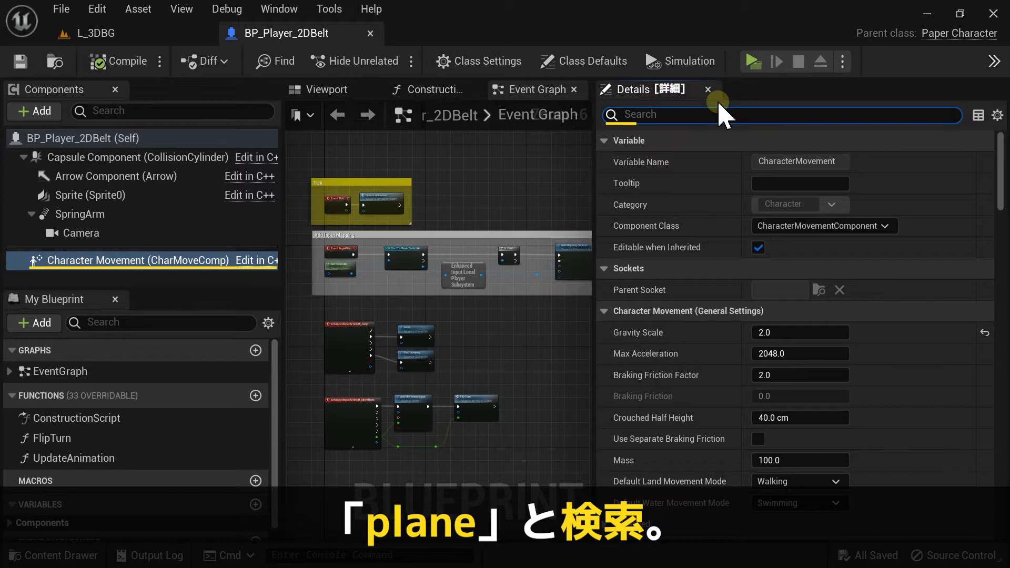
{"action": "type", "text": "plane"}
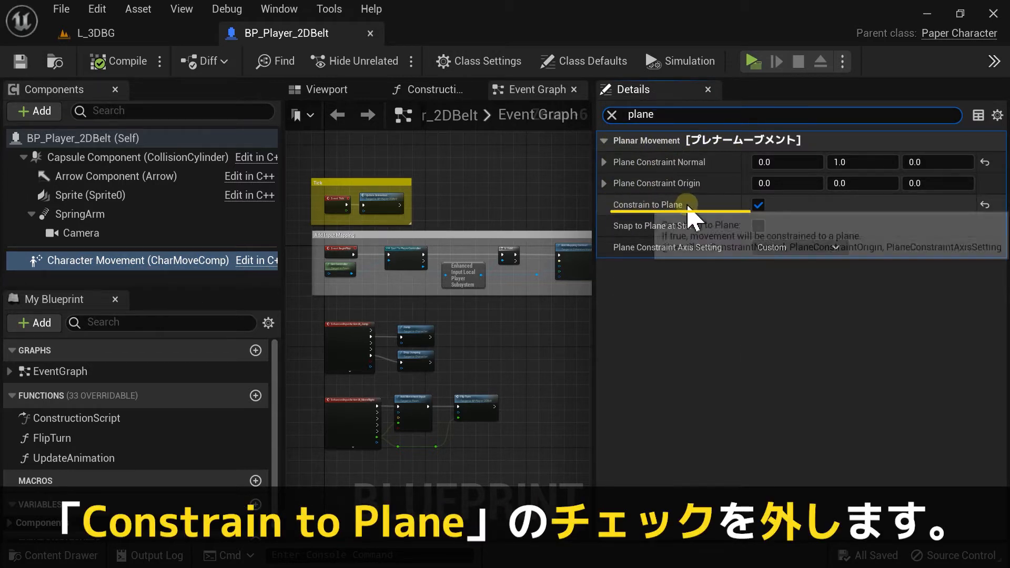
{"action": "left_click", "coordinate": [757, 205]}
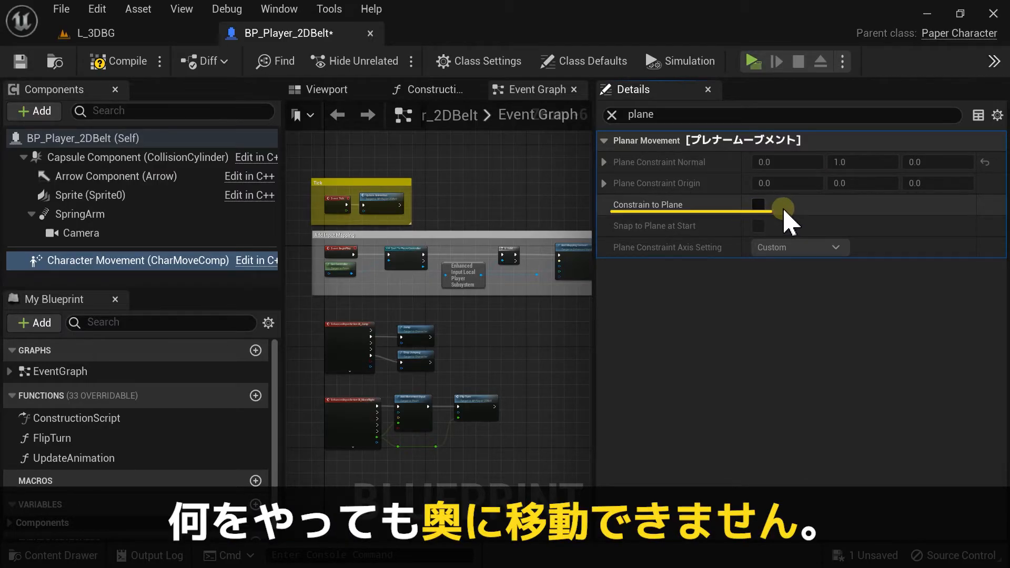
- In the UpdateAnimation function, disconnect Get Velocity's X output from the not-equal node and recombine its split return value into one vector
{"action": "double_click", "coordinate": [59, 459]}
{"action": "left_click_drag", "start_coordinate": [282, 300], "coordinate": [162, 300]}
{"action": "scroll", "coordinate": [526, 452], "scroll_direction": "down", "scroll_amount": 2}
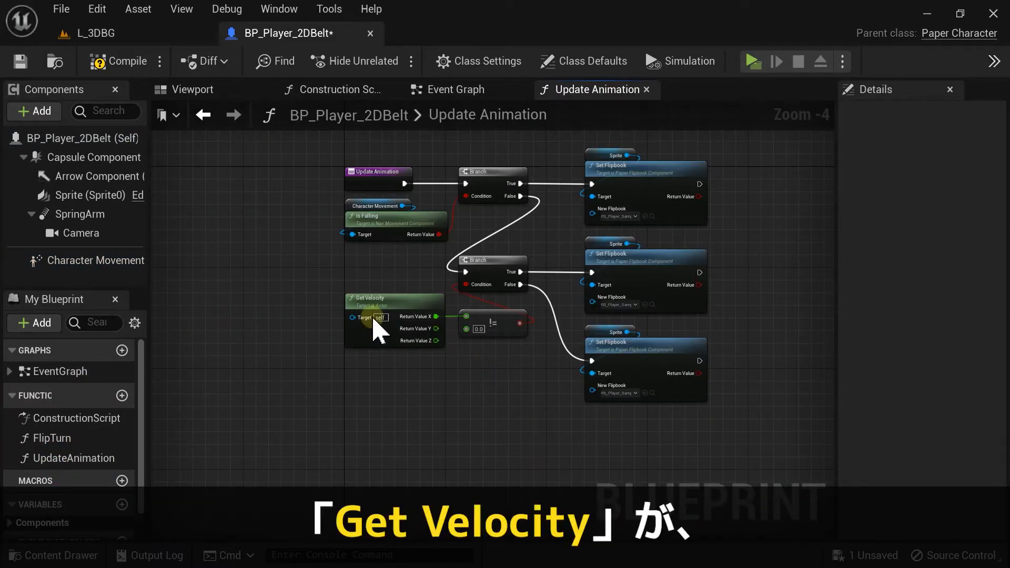
{"action": "scroll", "coordinate": [439, 337], "scroll_direction": "up", "scroll_amount": 4}
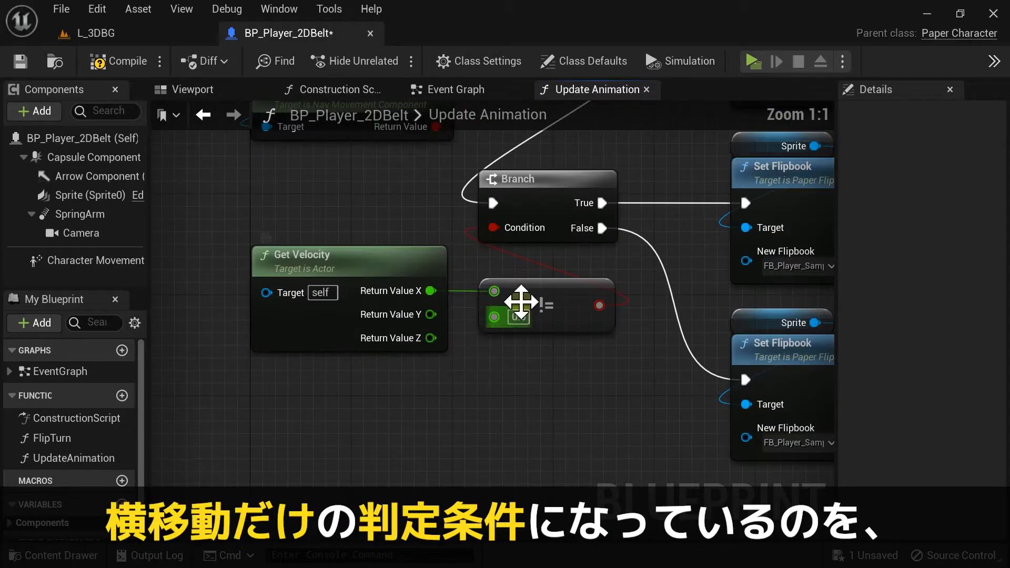
{"action": "left_click", "coordinate": [457, 291], "text": "alt"}
{"action": "right_click", "coordinate": [431, 291]}
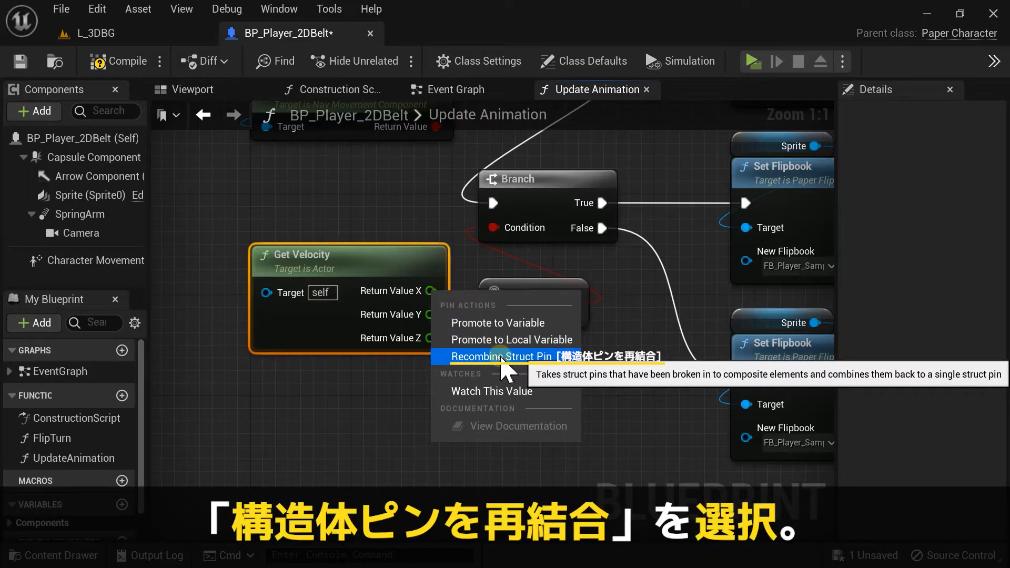
{"action": "left_click", "coordinate": [502, 360]}
- Feed Get Velocity through a Vector Length XY node into the not-equal comparison, and place the new node just below Get Velocity
{"action": "left_click_drag", "start_coordinate": [423, 291], "coordinate": [473, 344]}
{"action": "type", "text": "length"}
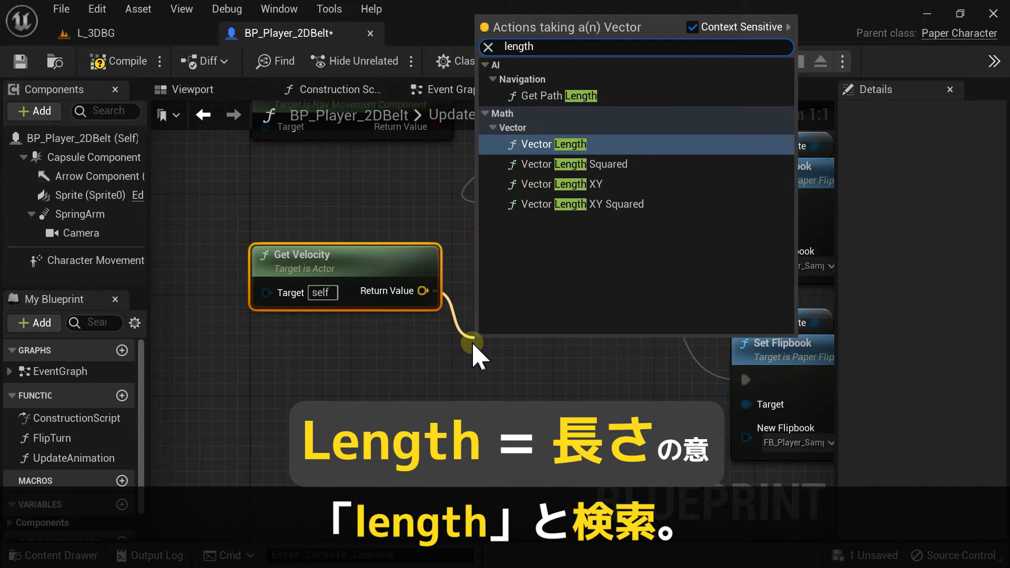
{"action": "left_click", "coordinate": [560, 184]}
{"action": "left_click_drag", "start_coordinate": [586, 366], "coordinate": [494, 291]}
{"action": "left_click_drag", "start_coordinate": [523, 349], "coordinate": [359, 324]}
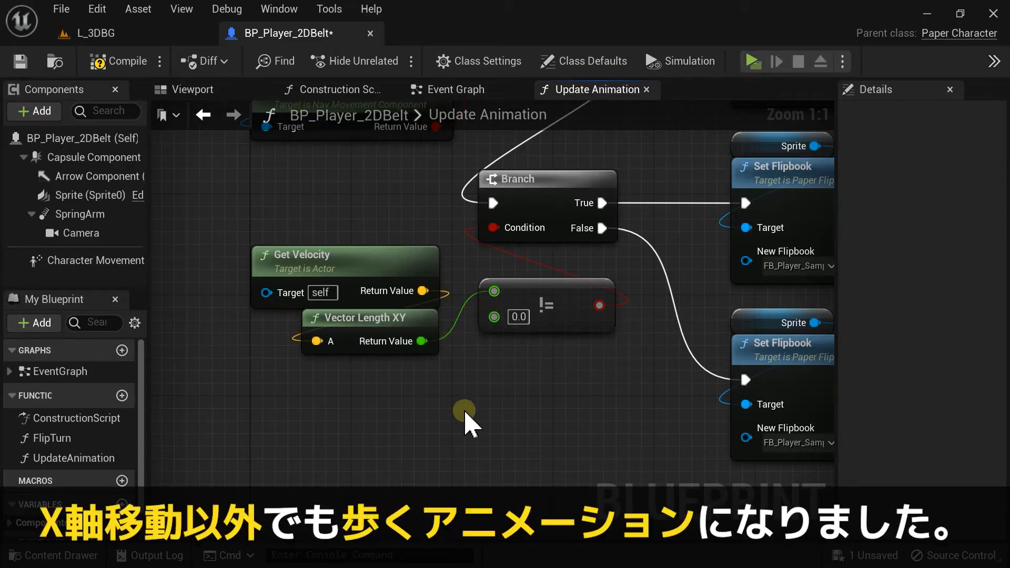
{"action": "scroll", "coordinate": [481, 391], "scroll_direction": "down", "scroll_amount": 3}
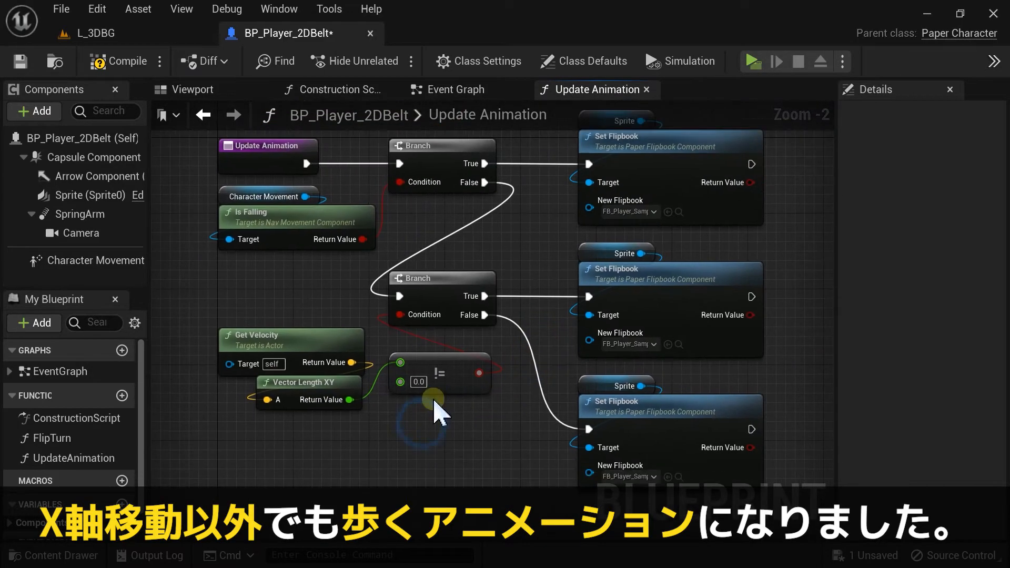
- Return to the L_3DBG level and create an Input Action named IA_MoveForward in the 2DAction/Input/Actions folder
{"action": "left_click", "coordinate": [85, 33]}
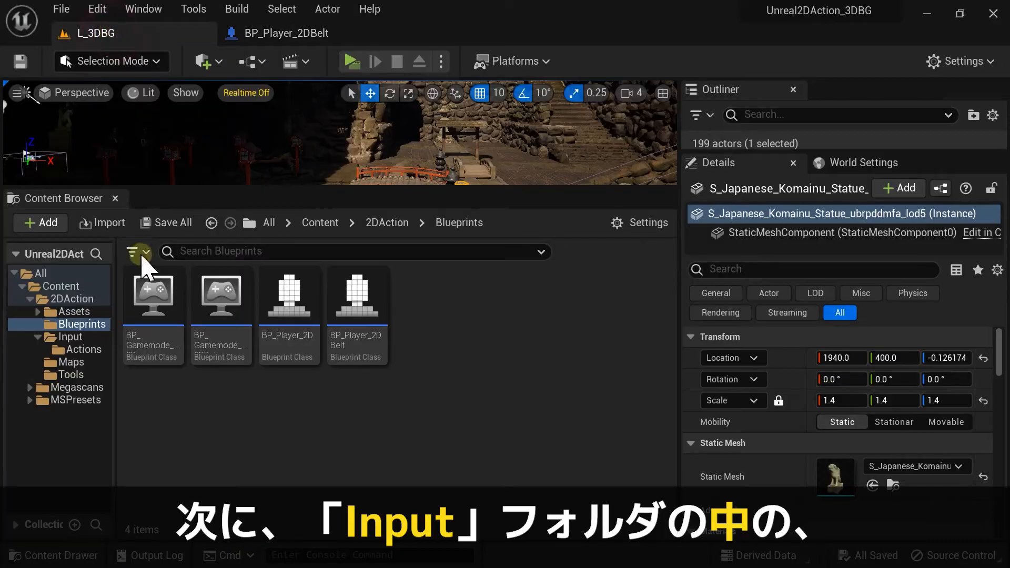
{"action": "left_click", "coordinate": [77, 339]}
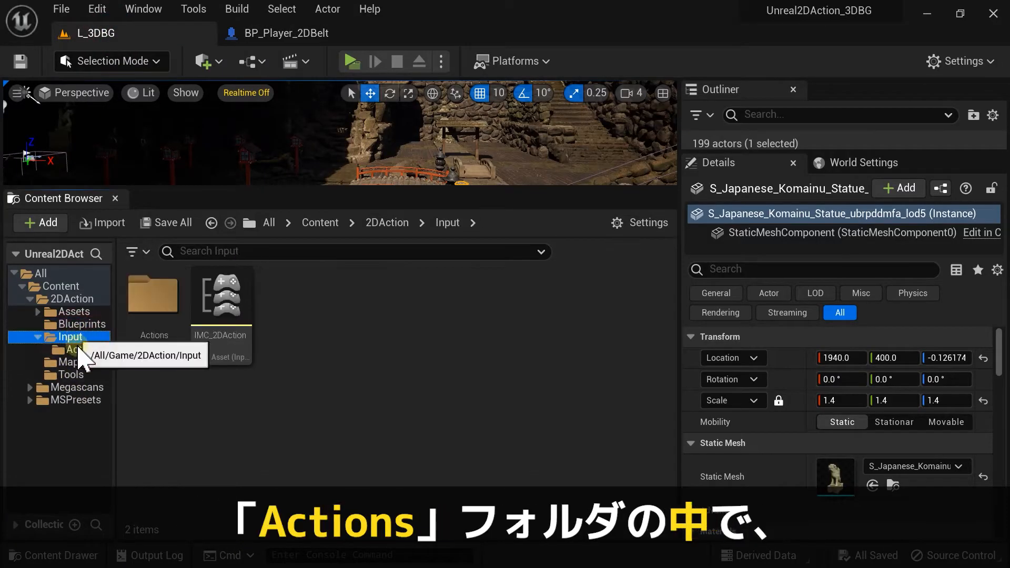
{"action": "left_click", "coordinate": [81, 350]}
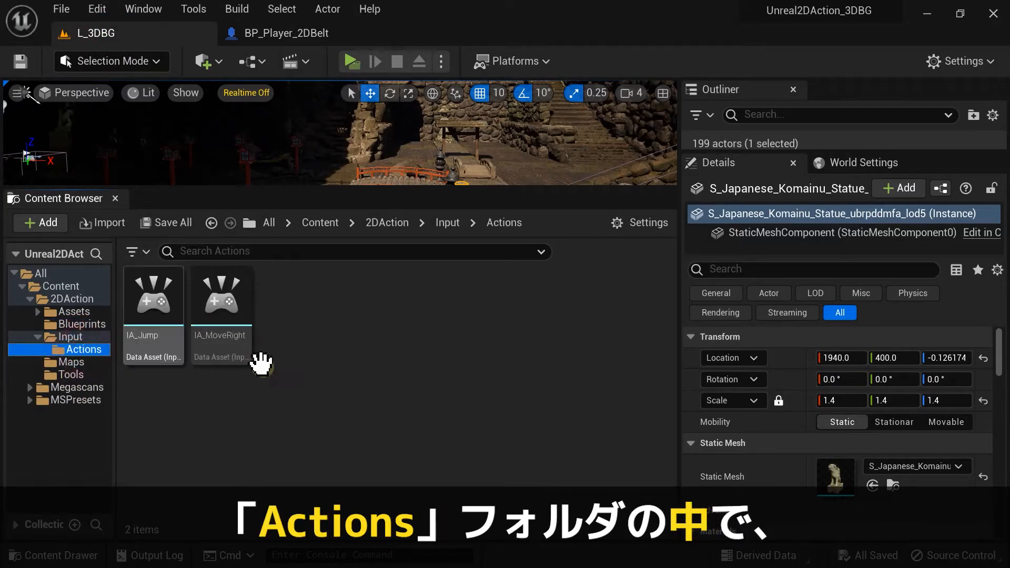
{"action": "right_click", "coordinate": [309, 315]}
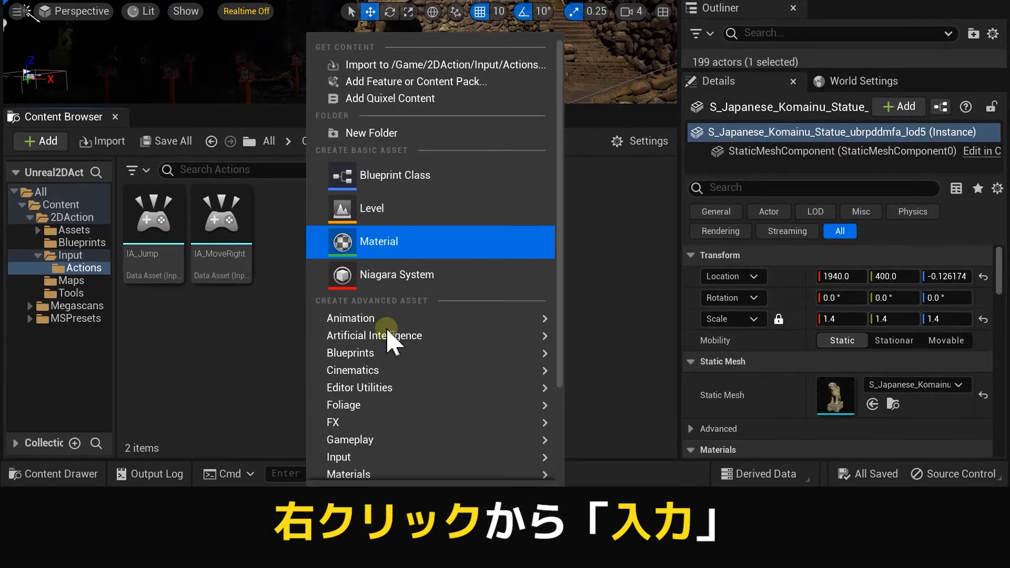
{"action": "scroll", "coordinate": [388, 333], "scroll_direction": "down", "scroll_amount": 3}
{"action": "mouse_move", "coordinate": [341, 330]}
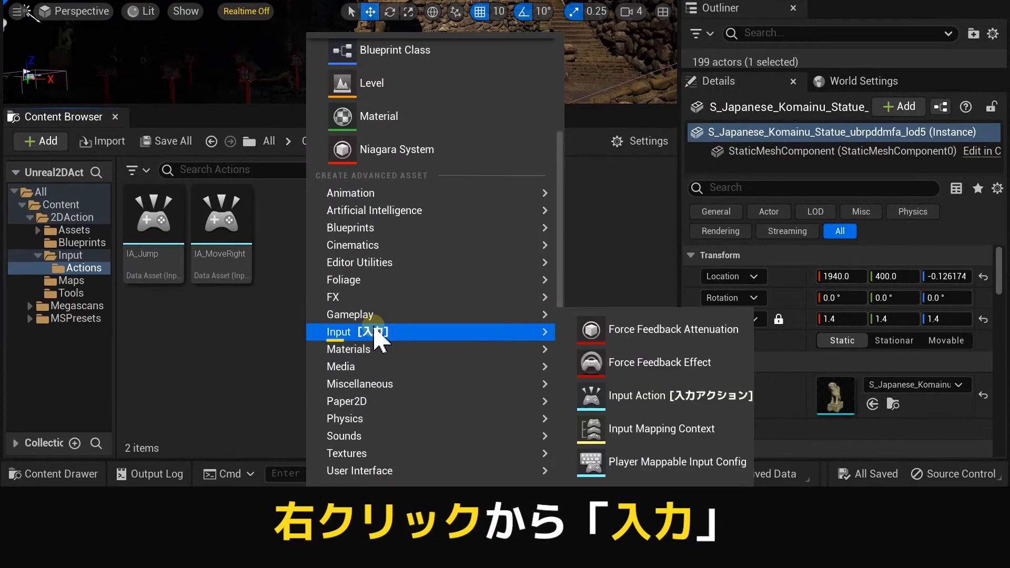
{"action": "left_click", "coordinate": [657, 395]}
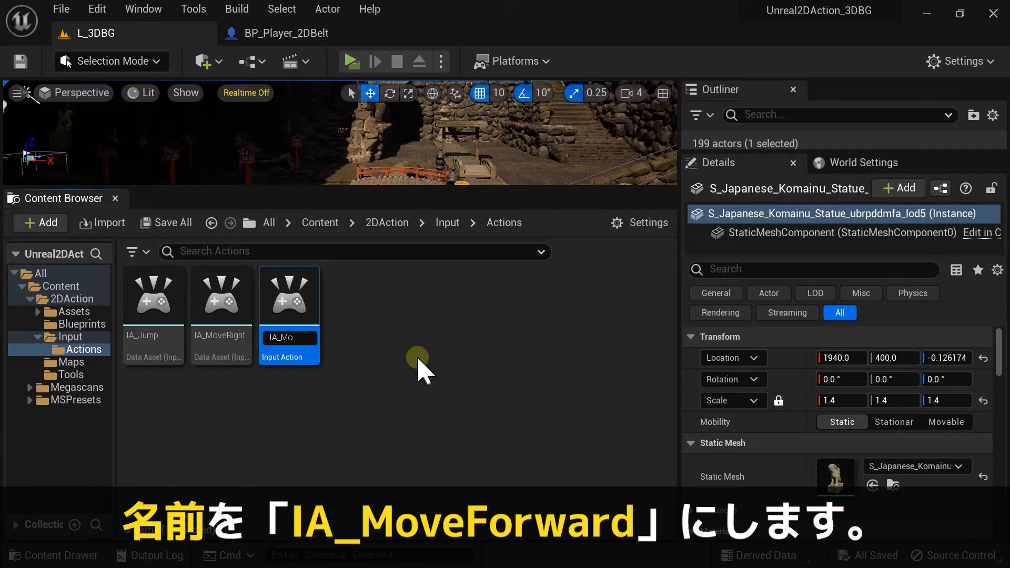
{"action": "type", "text": "IA_MoveForward"}
{"action": "key", "text": "Return"}
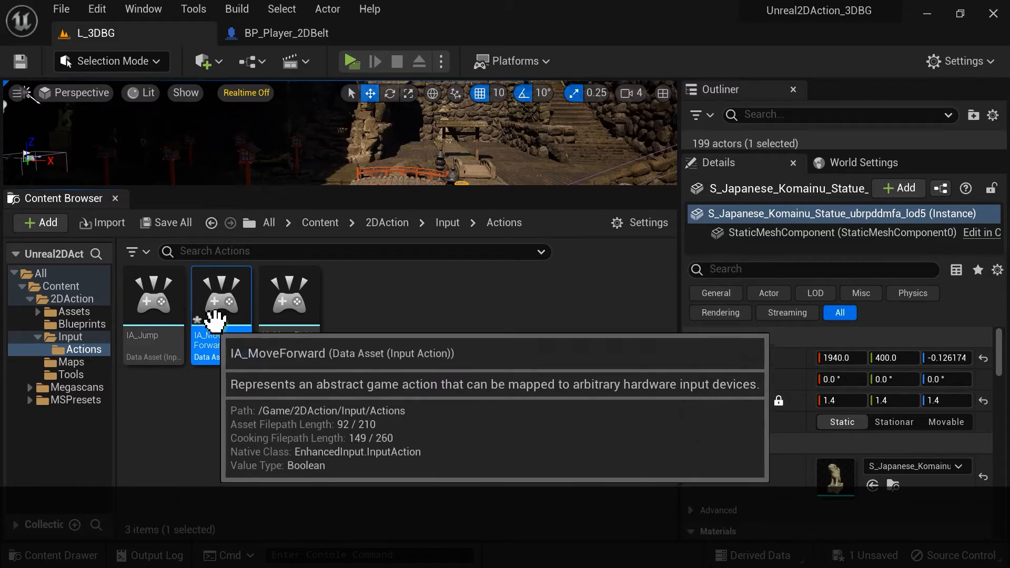
- Set the Value Type of IA_MoveForward to Axis1D (float), then save and close the asset
{"action": "double_click", "coordinate": [234, 311]}
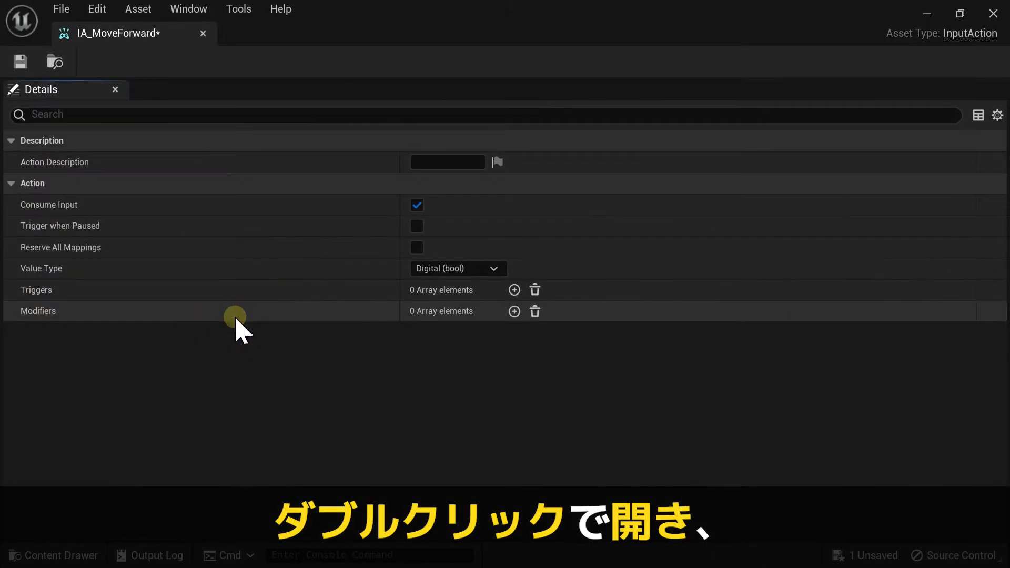
{"action": "left_click", "coordinate": [449, 268]}
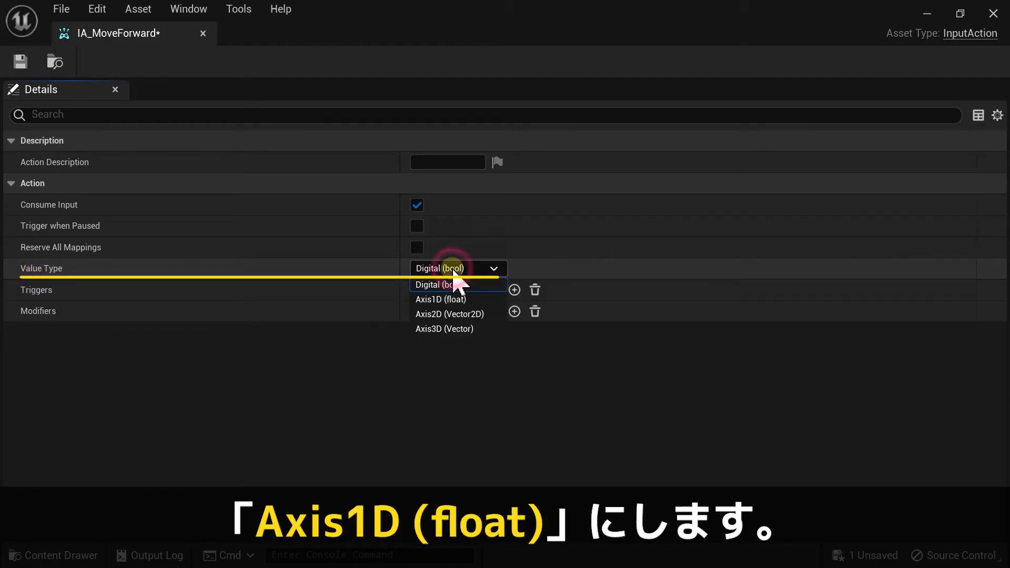
{"action": "left_click", "coordinate": [447, 300]}
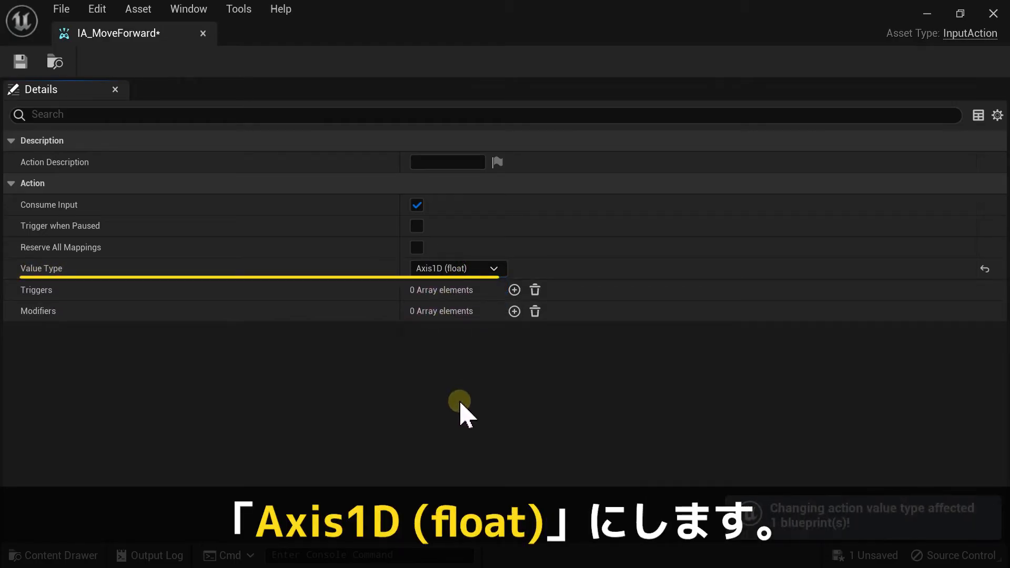
{"action": "left_click", "coordinate": [19, 61]}
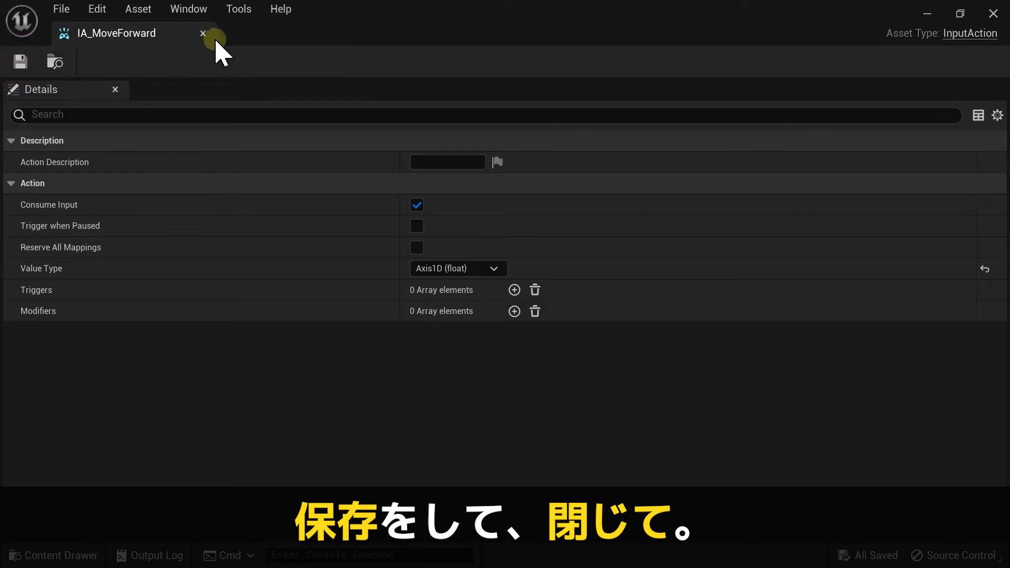
{"action": "left_click", "coordinate": [204, 33]}
- Open IMC_2DAction from the Input folder and add a mapping for IA_MoveForward
{"action": "left_click", "coordinate": [70, 337]}
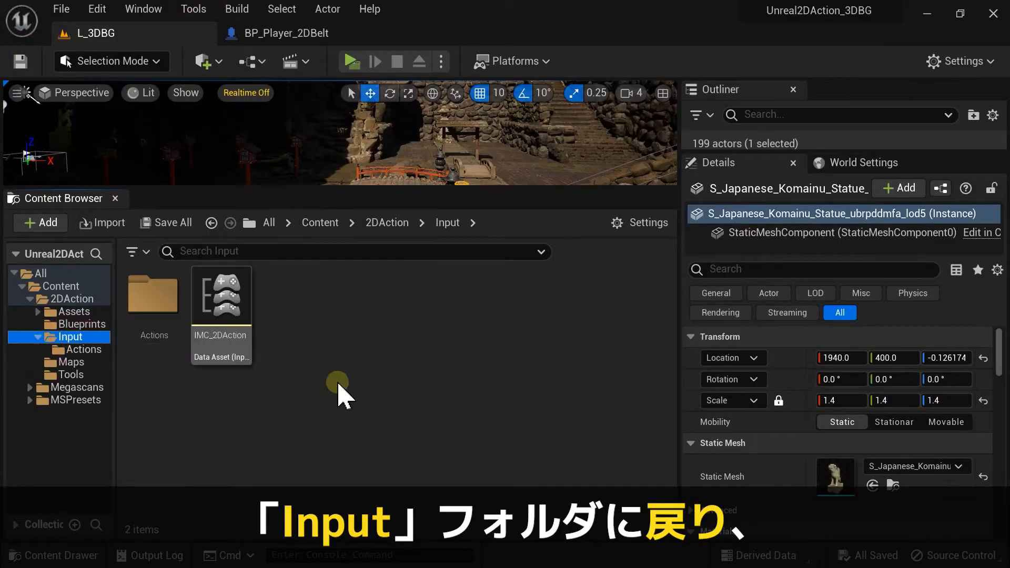
{"action": "double_click", "coordinate": [218, 311]}
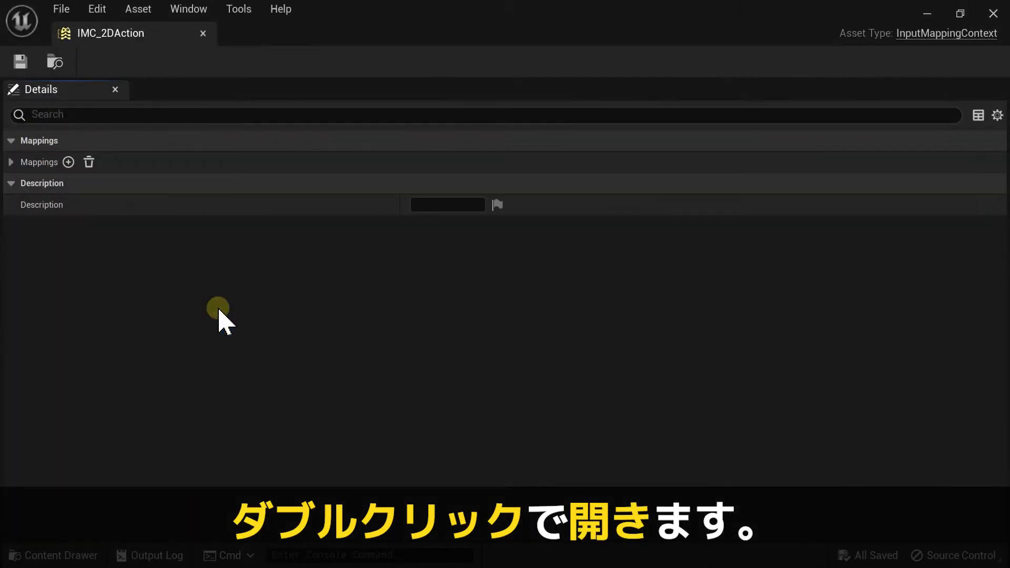
{"action": "left_click", "coordinate": [69, 162]}
{"action": "left_click", "coordinate": [11, 162]}
{"action": "left_click", "coordinate": [68, 225]}
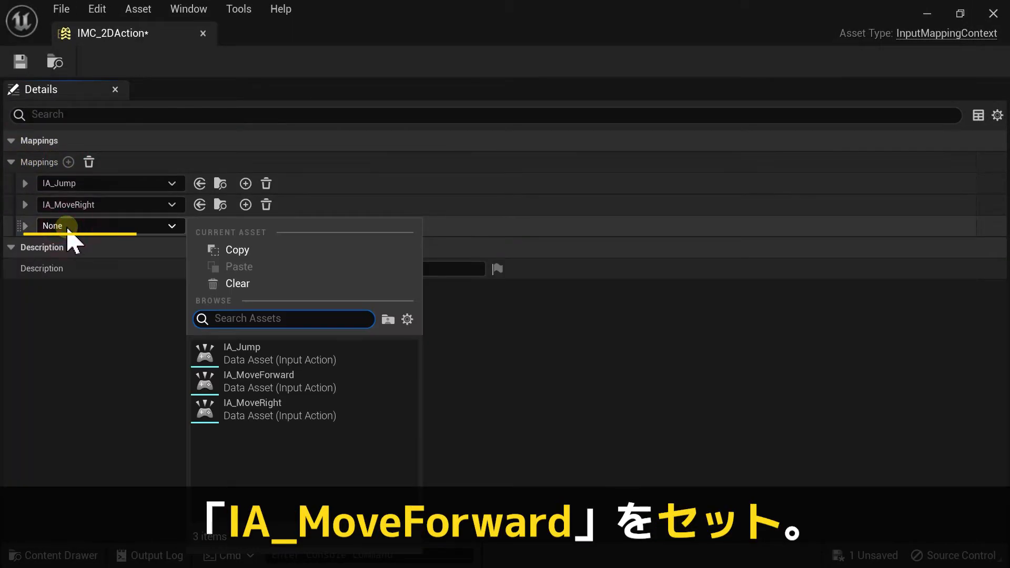
{"action": "left_click", "coordinate": [274, 382]}
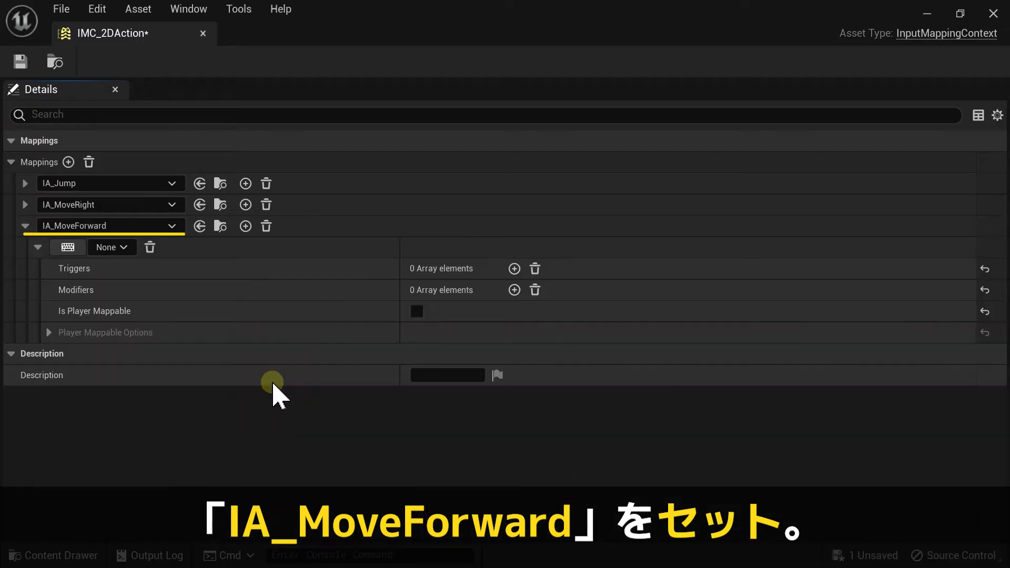
- Give the IA_MoveForward mapping two key bindings, W and S
{"action": "left_click", "coordinate": [245, 226]}
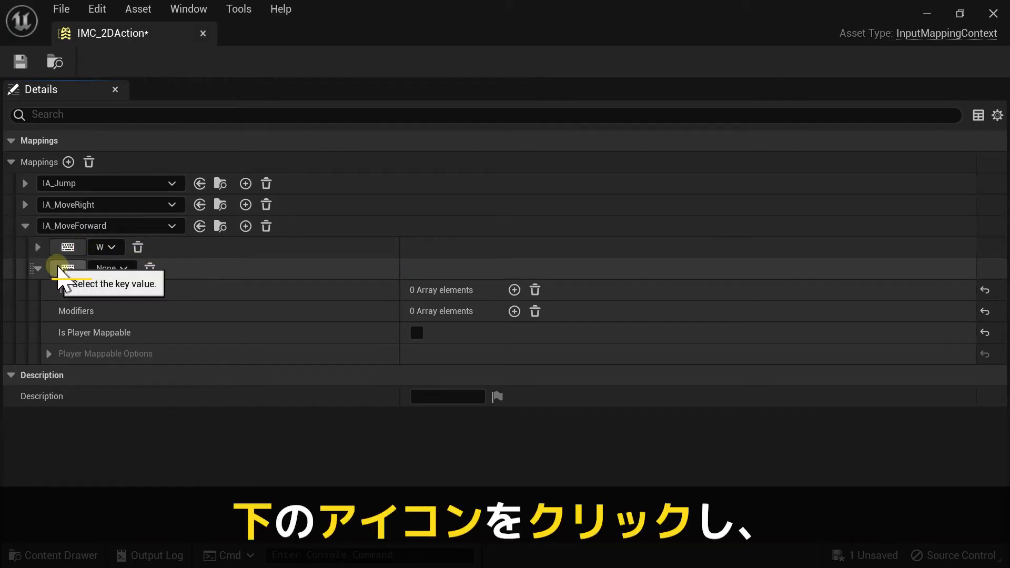
{"action": "left_click", "coordinate": [67, 268]}
{"action": "key", "text": "s"}
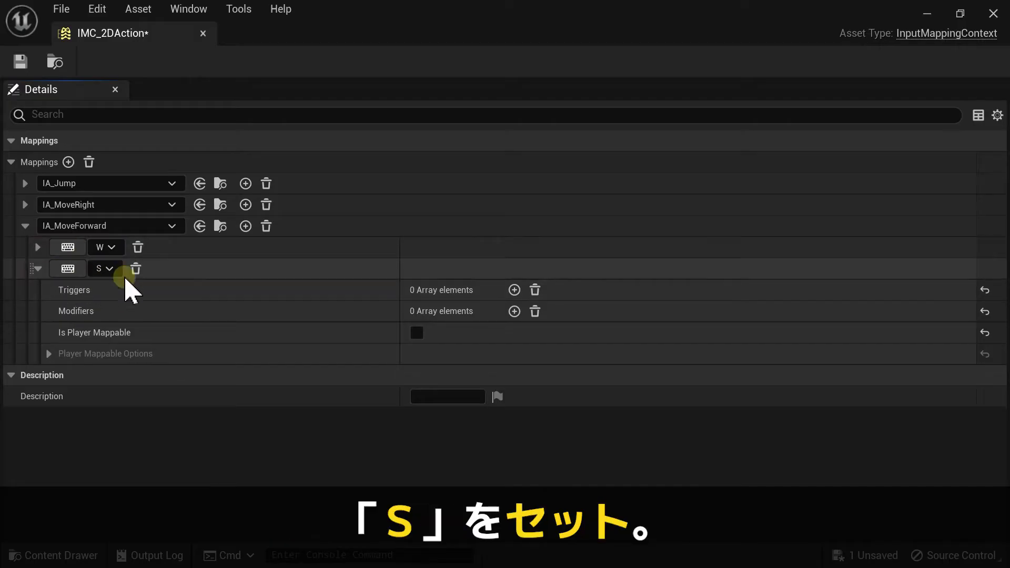
- Add a Negate modifier to the W key binding of IA_MoveForward
{"action": "left_click", "coordinate": [38, 247]}
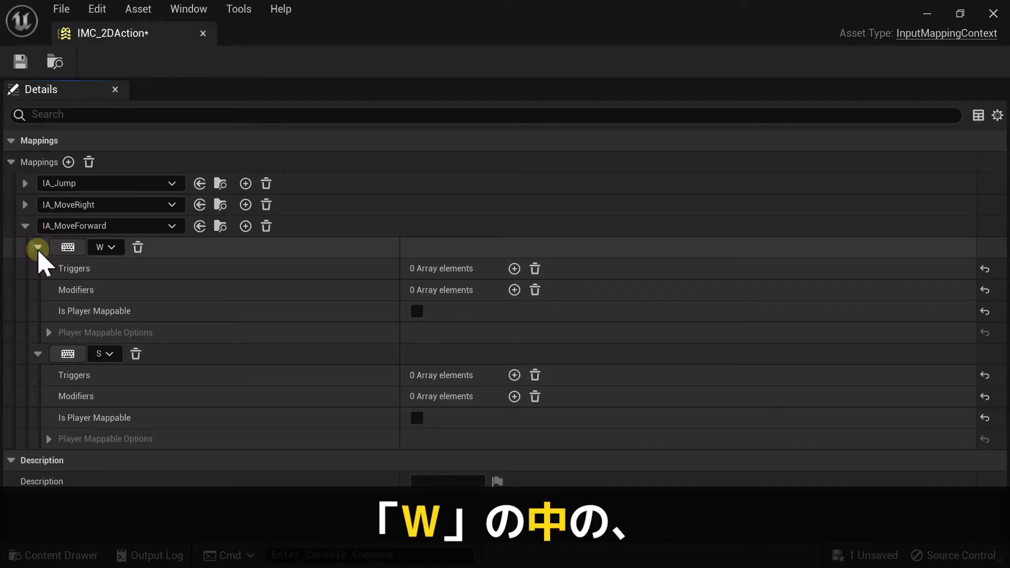
{"action": "left_click", "coordinate": [514, 290]}
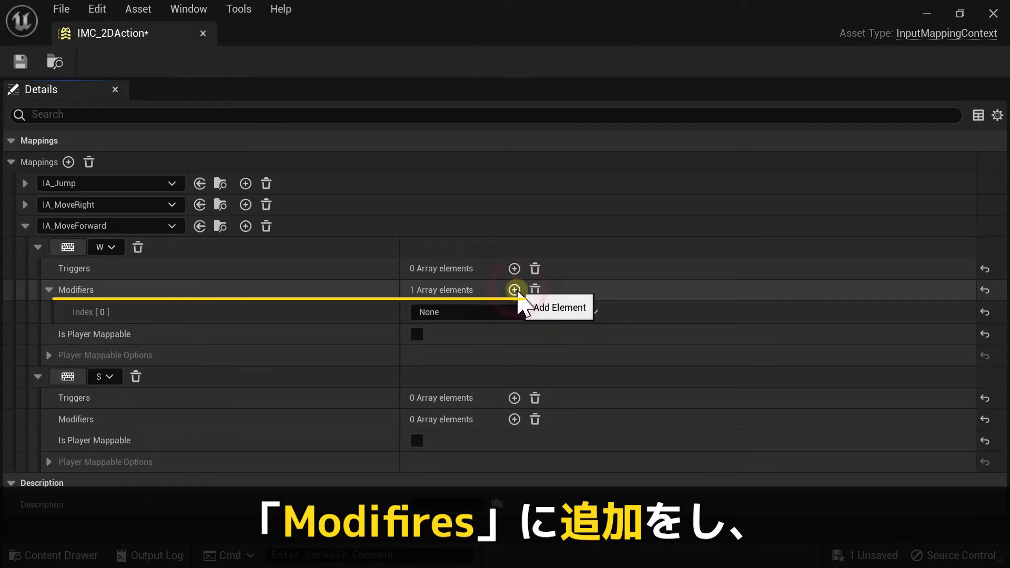
{"action": "left_click", "coordinate": [490, 312]}
{"action": "left_click", "coordinate": [455, 401]}
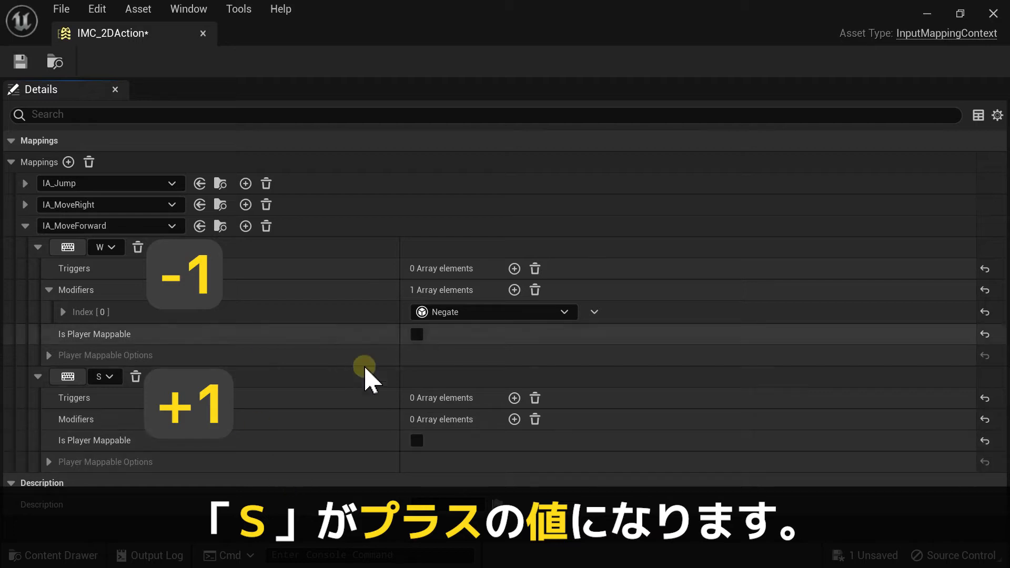
- Save and close the IMC_2DAction mapping context and open the Event Graph of BP_Player_2DBelt
{"action": "left_click", "coordinate": [20, 63]}
{"action": "left_click", "coordinate": [199, 33]}
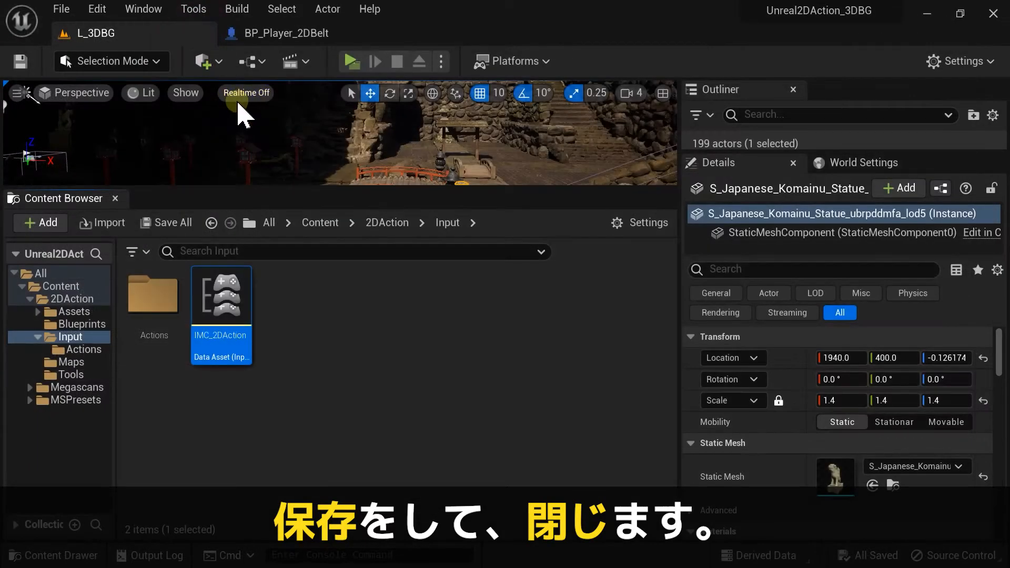
{"action": "left_click", "coordinate": [289, 34]}
{"action": "left_click", "coordinate": [456, 89]}
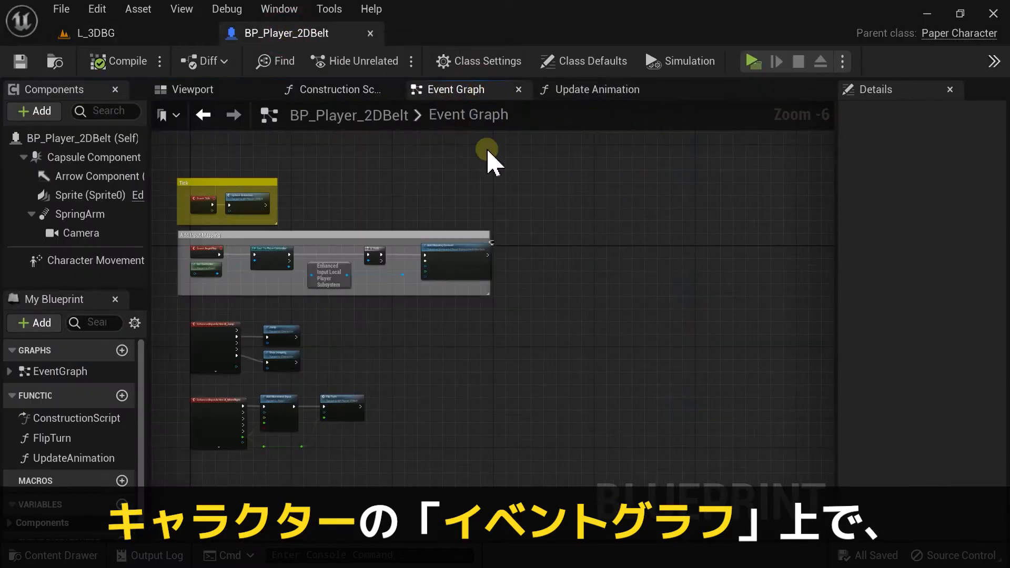
- Add an IA_MoveForward enhanced input action event below the IA_MoveRight nodes in the Event Graph
{"action": "right_click", "coordinate": [350, 335]}
{"action": "type", "text": "ia_"}
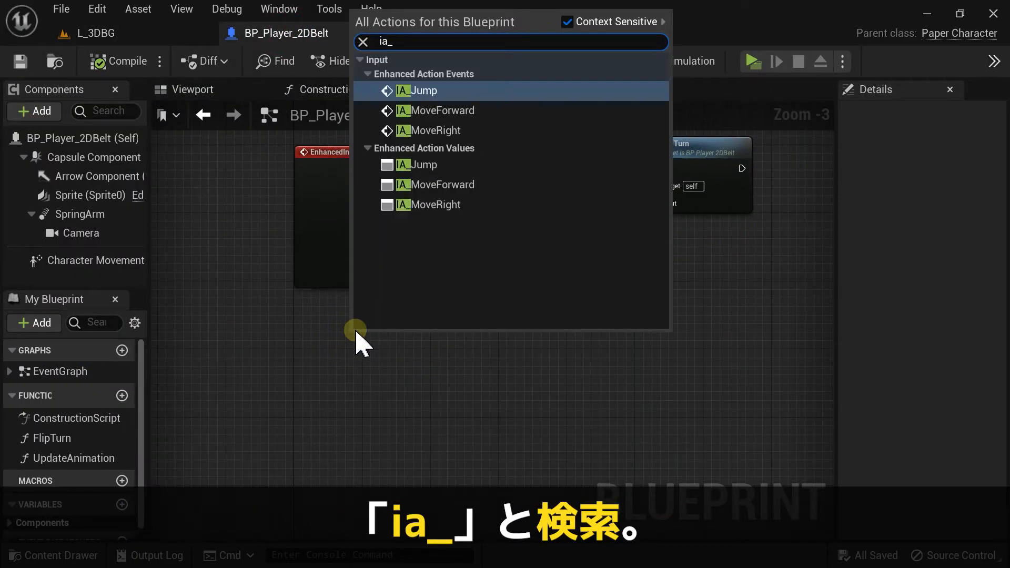
{"action": "left_click", "coordinate": [417, 110]}
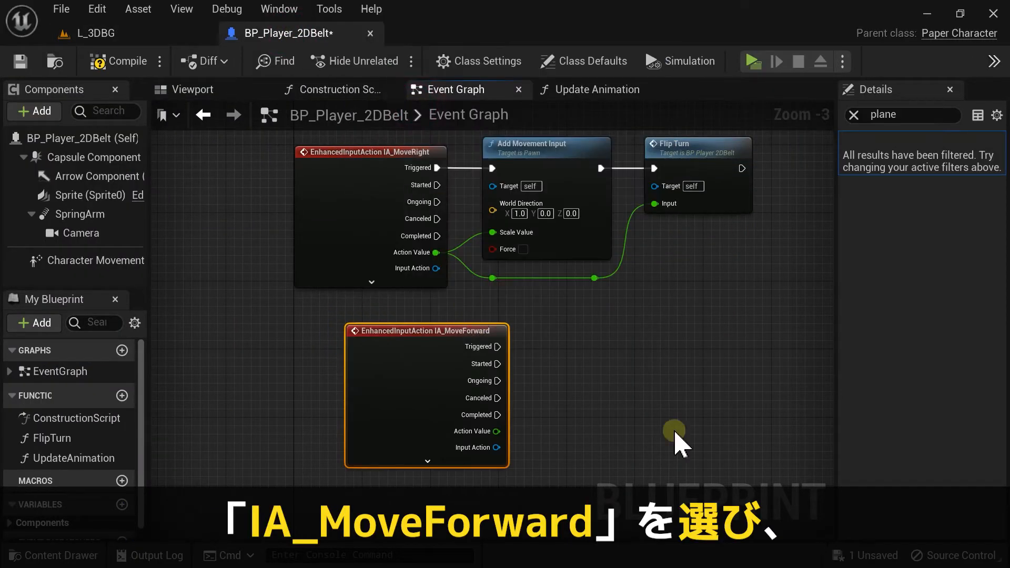
- Create an Add Movement Input node fed by the IA_MoveForward Action Value and align it beside the event
{"action": "right_click_drag", "start_coordinate": [599, 368], "coordinate": [557, 231]}
{"action": "scroll", "coordinate": [363, 245], "scroll_direction": "up", "scroll_amount": 3}
{"action": "left_click_drag", "start_coordinate": [418, 314], "coordinate": [557, 256]}
{"action": "type", "text": "addm"}
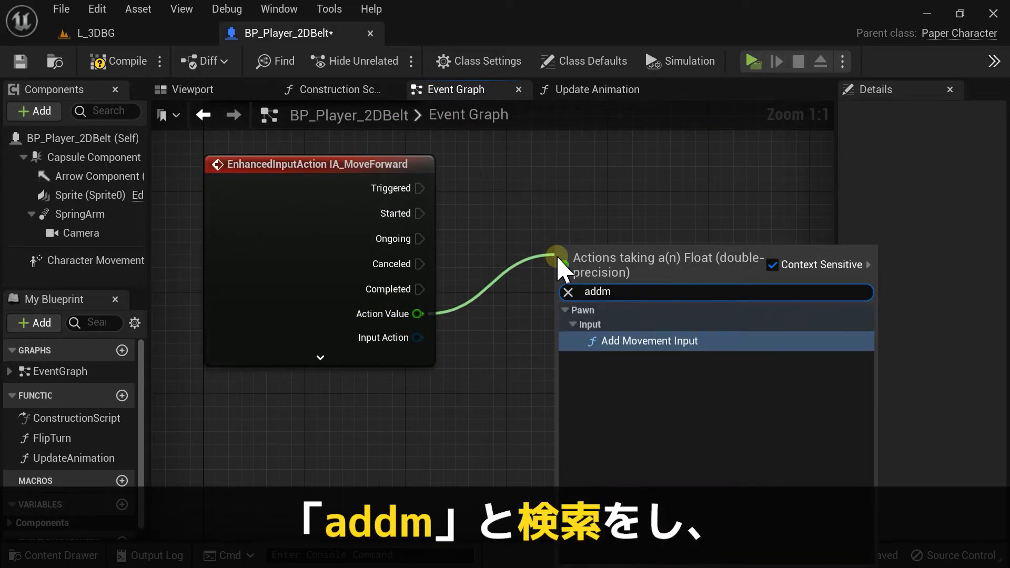
{"action": "left_click", "coordinate": [597, 338]}
{"action": "left_click_drag", "start_coordinate": [607, 254], "coordinate": [621, 153]}
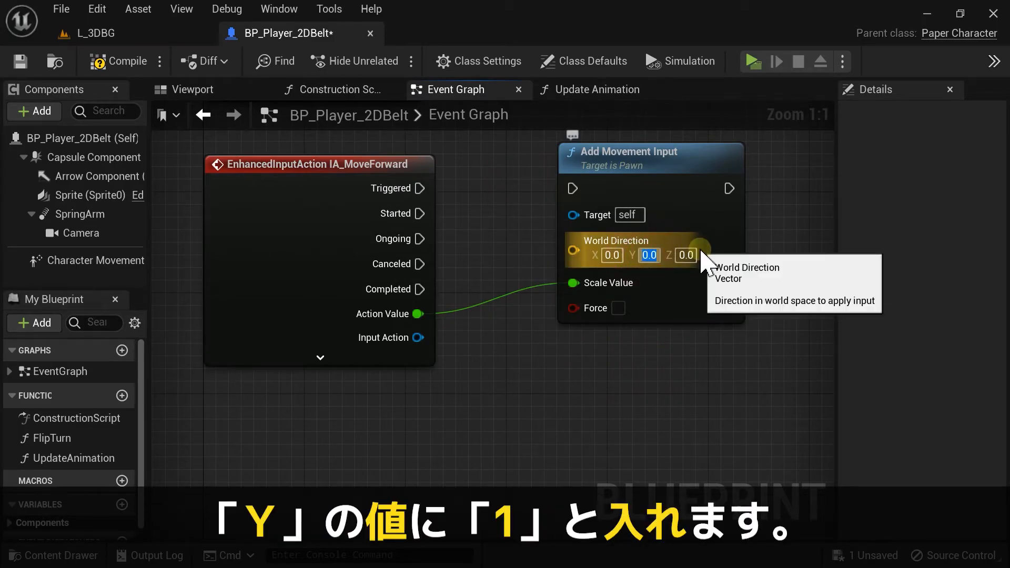
- Set the new Add Movement Input node's World Direction Y to 1 and connect the event's Triggered output to its execution input
{"action": "type", "text": "1"}
{"action": "key", "text": "Return"}
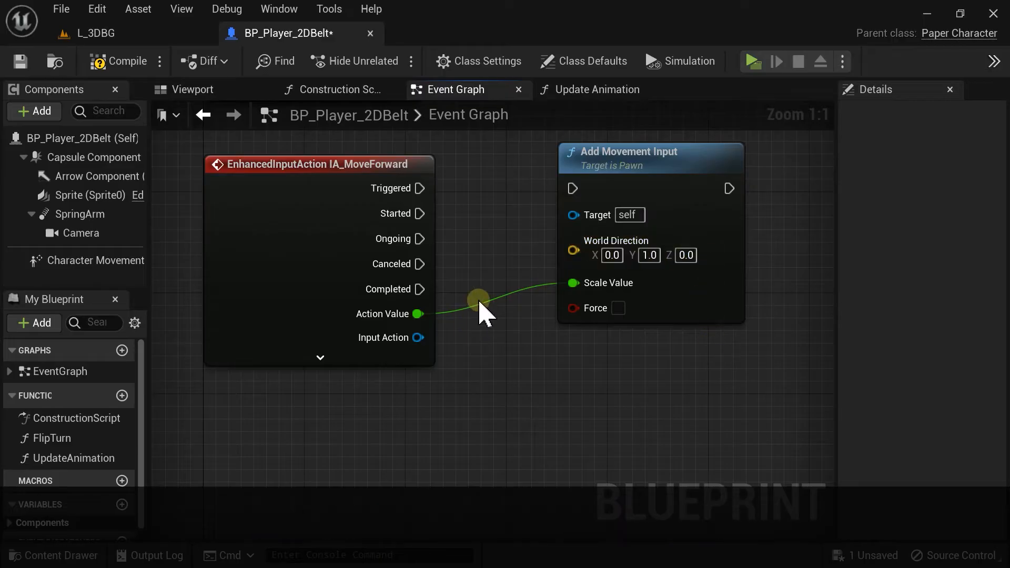
{"action": "left_click_drag", "start_coordinate": [419, 188], "coordinate": [572, 188]}
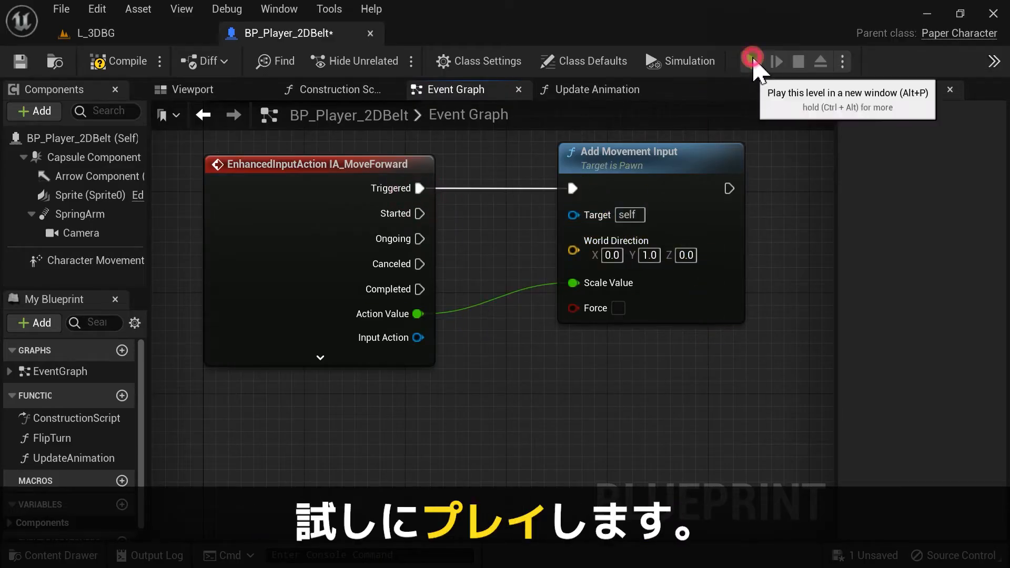
- Play the level in a new window and test moving the character forward, backward and sideways
{"action": "left_click", "coordinate": [752, 61]}
{"action": "key", "text": "w"}
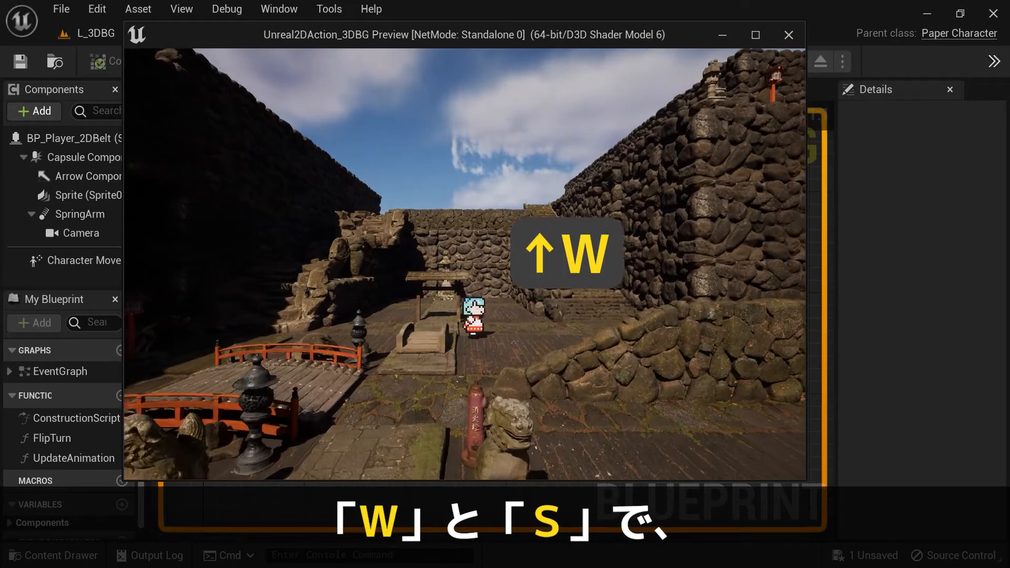
{"action": "key", "text": "d"}
{"action": "key", "text": "s"}
{"action": "key", "text": "w"}
{"action": "key", "text": "d"}
{"action": "key", "text": "w"}
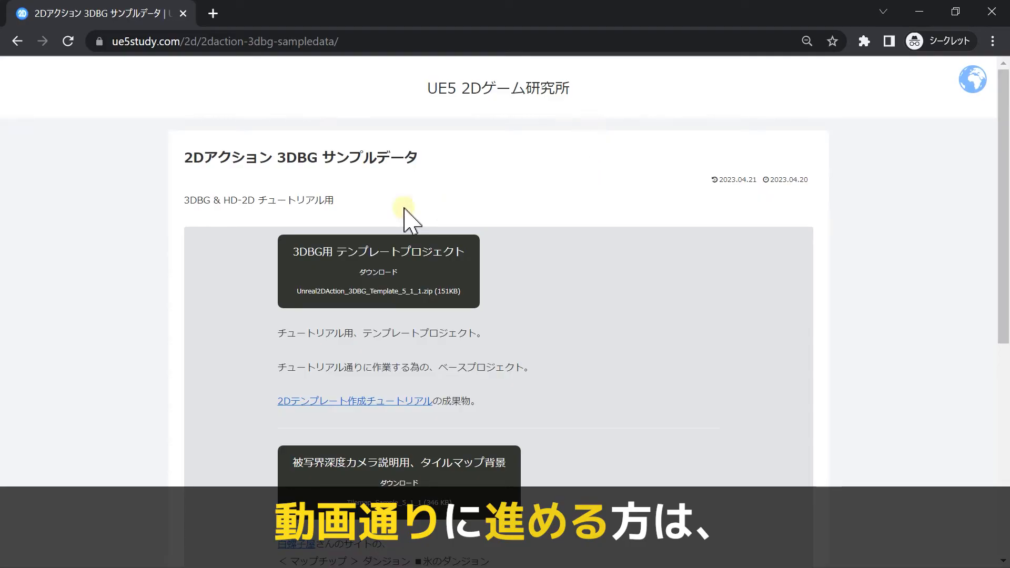
- Download the Tilemap_Sample_5_1_1 background from the sample data page and put its Tilemap_Sample folder into the Unreal2DAction_3DBG project's Content folder in File Explorer
{"action": "scroll", "coordinate": [592, 159], "scroll_direction": "down", "scroll_amount": 5}
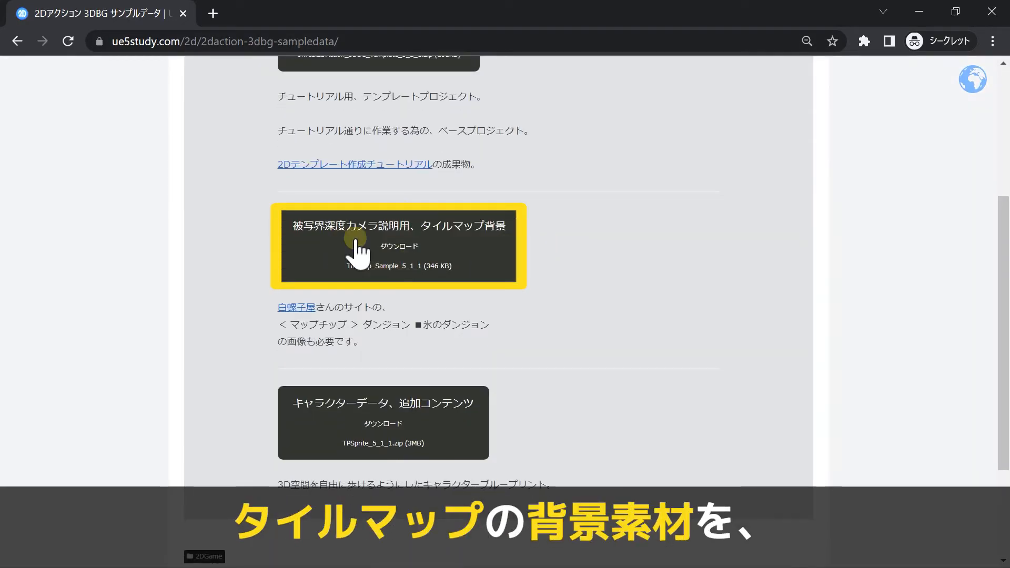
{"action": "left_click", "coordinate": [407, 277]}
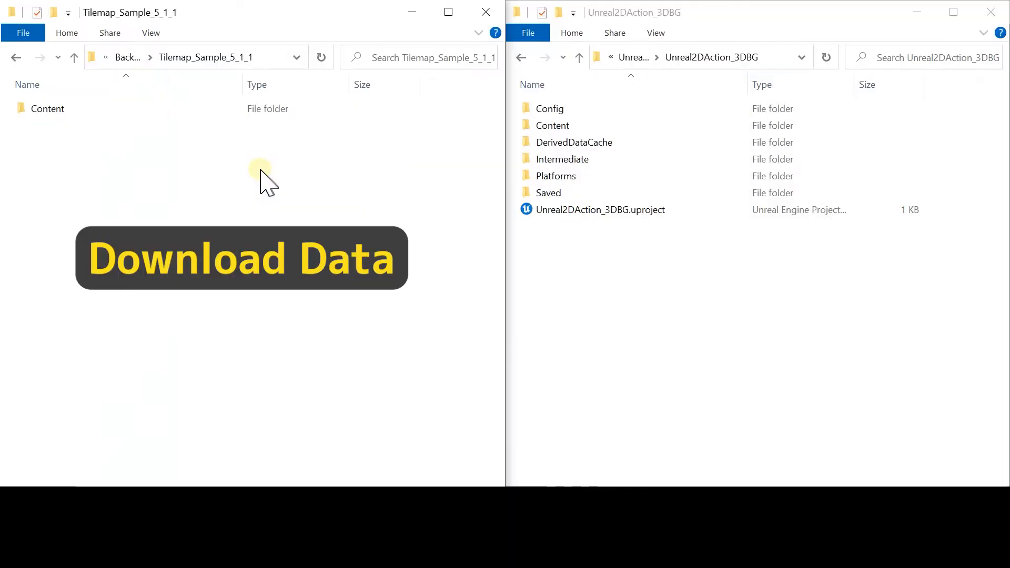
{"action": "double_click", "coordinate": [53, 109]}
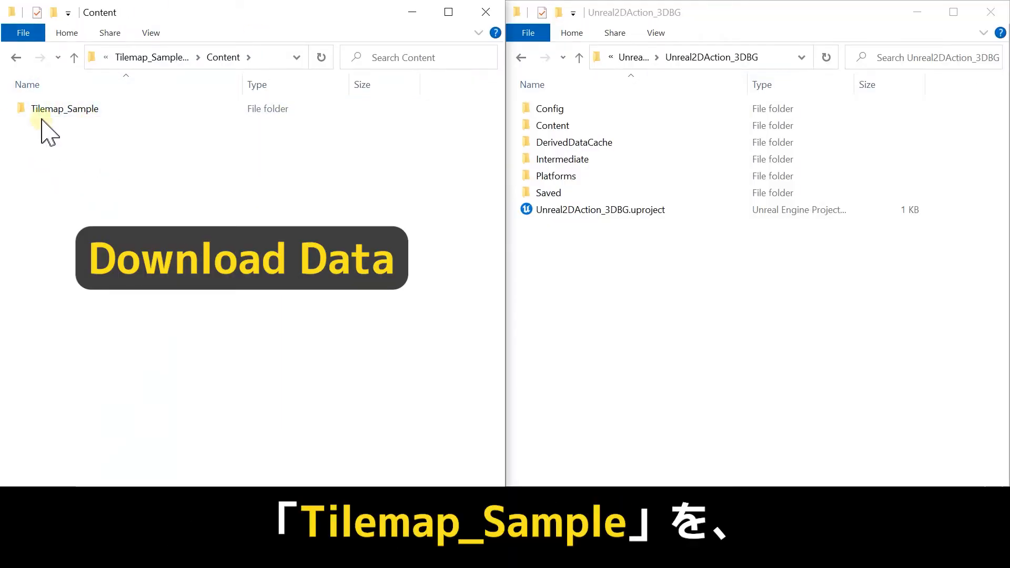
{"action": "double_click", "coordinate": [567, 126]}
{"action": "left_click", "coordinate": [68, 109]}
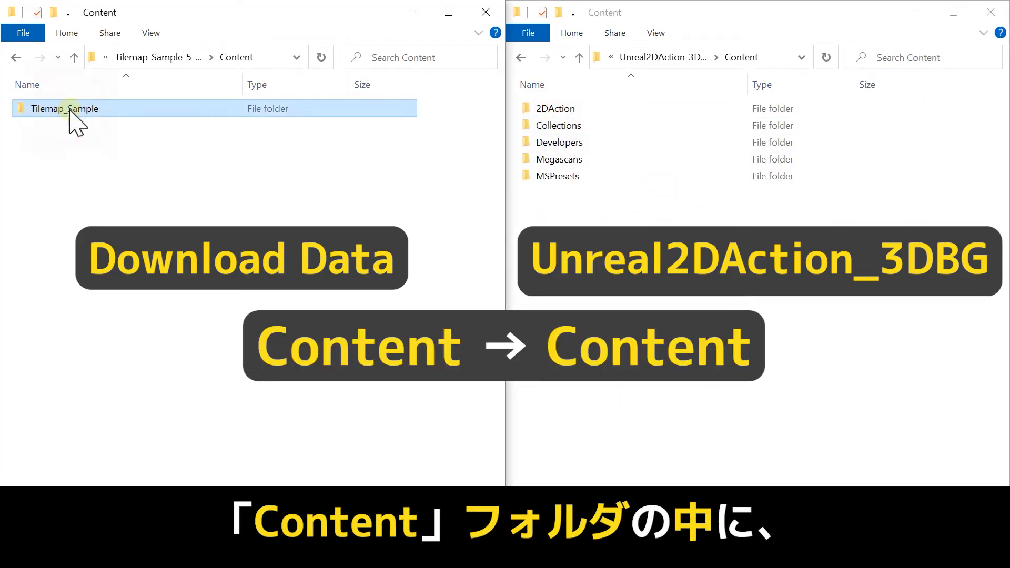
{"action": "left_click_drag", "start_coordinate": [71, 113], "coordinate": [584, 216]}
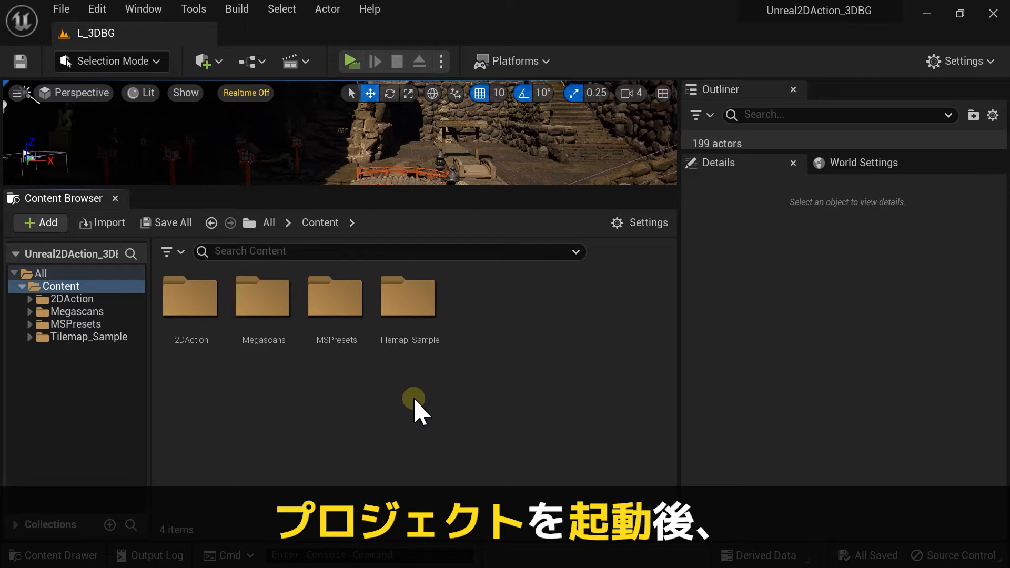
- Open the PL_Tilemap_Sample level from the Tilemap_Sample folder in Unreal Editor and view it with the Content Browser closed
{"action": "left_click", "coordinate": [95, 337]}
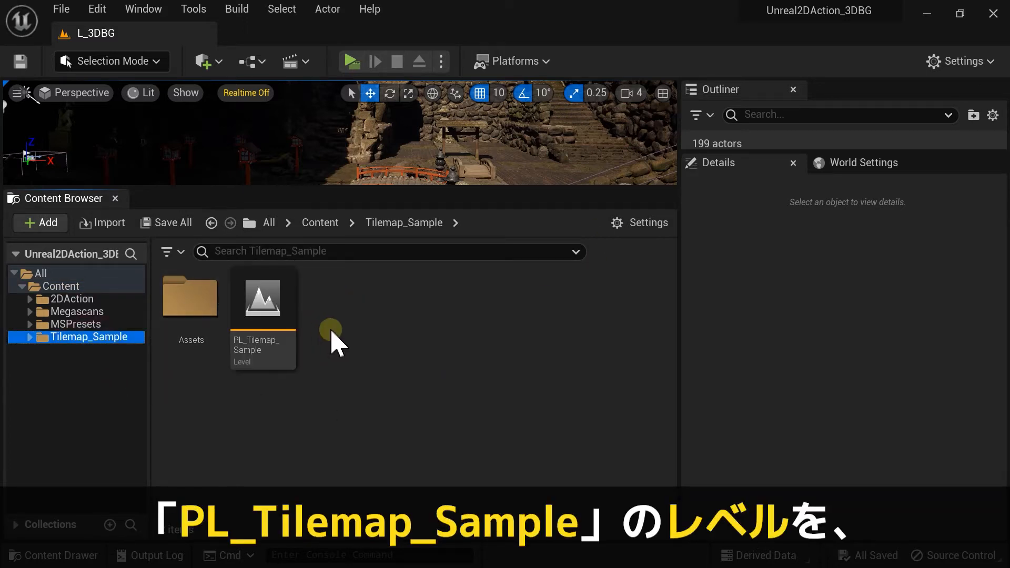
{"action": "double_click", "coordinate": [258, 286]}
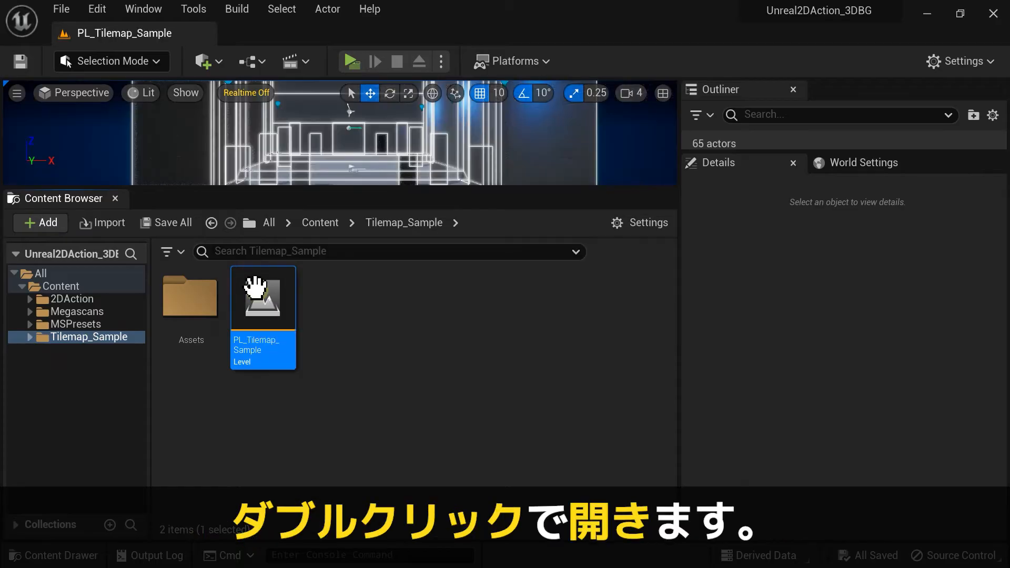
{"action": "left_click", "coordinate": [115, 198]}
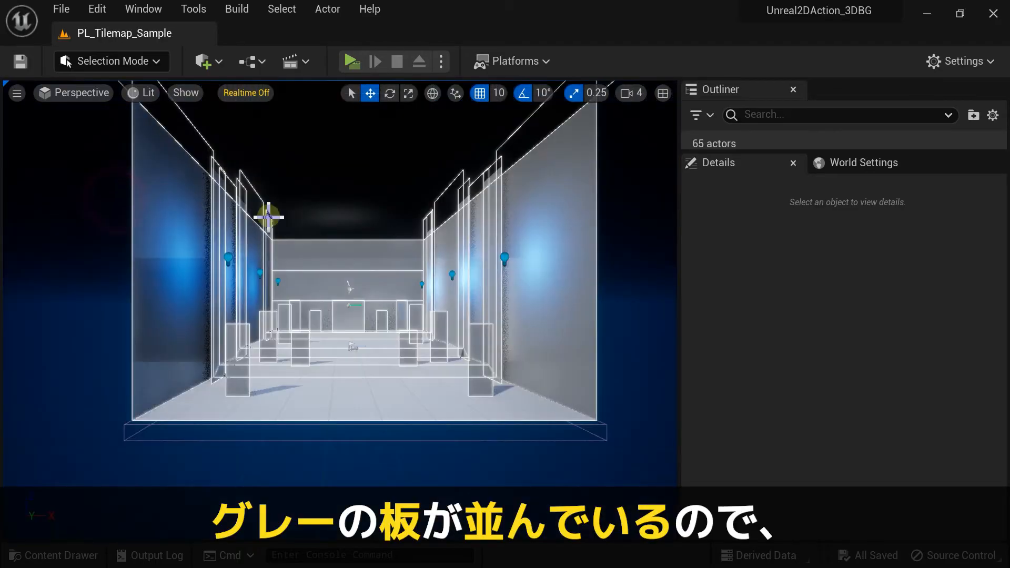
{"action": "scroll", "coordinate": [376, 376], "scroll_direction": "up", "scroll_amount": 2}
{"action": "right_click_drag", "start_coordinate": [348, 256], "coordinate": [356, 341]}
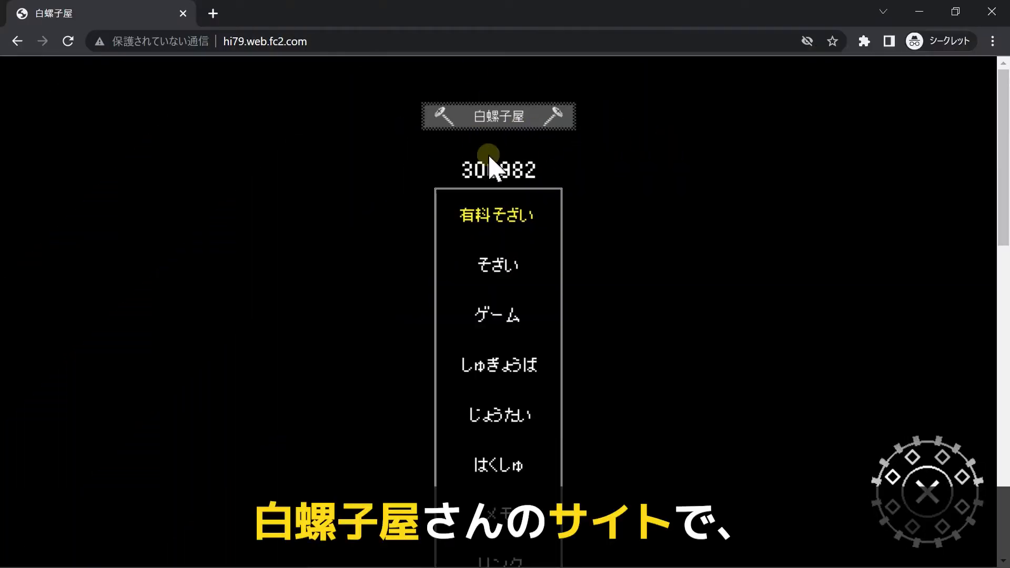
- Open the そざい materials page of the 白螺子屋 site in the browser and read through its terms of use
{"action": "left_click", "coordinate": [516, 266]}
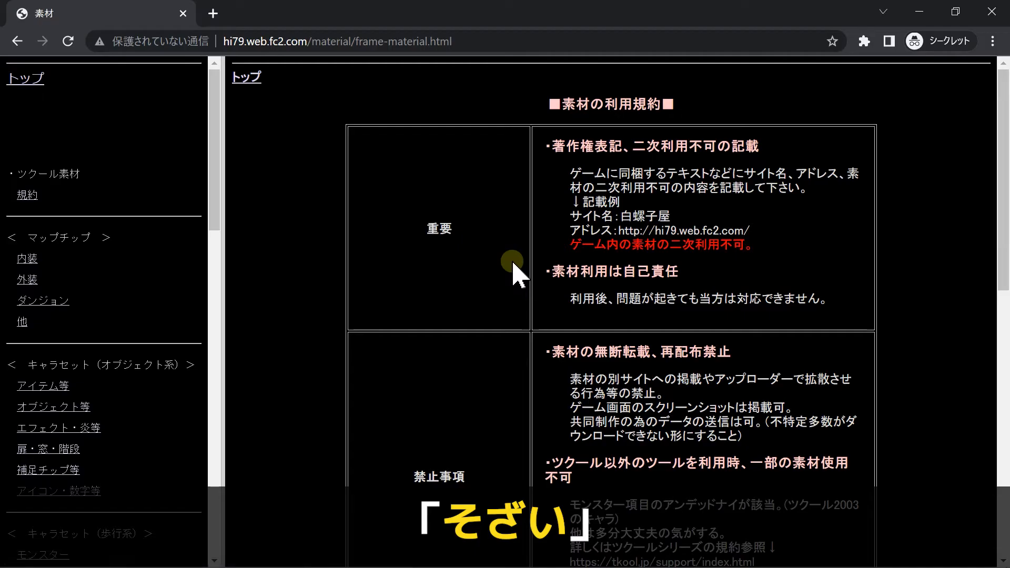
{"action": "scroll", "coordinate": [559, 279], "scroll_direction": "down", "scroll_amount": 10}
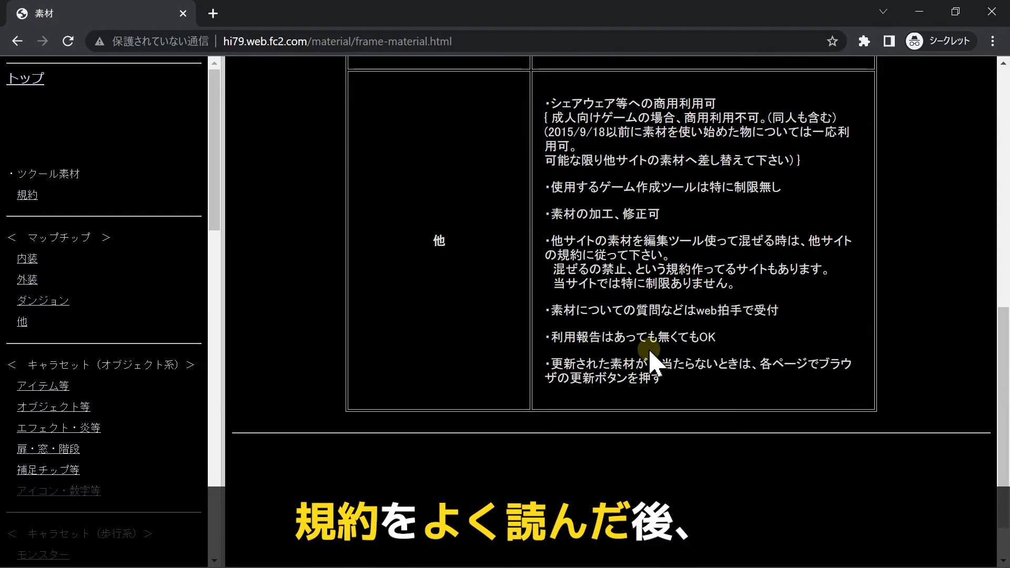
{"action": "scroll", "coordinate": [652, 360], "scroll_direction": "up", "scroll_amount": 10}
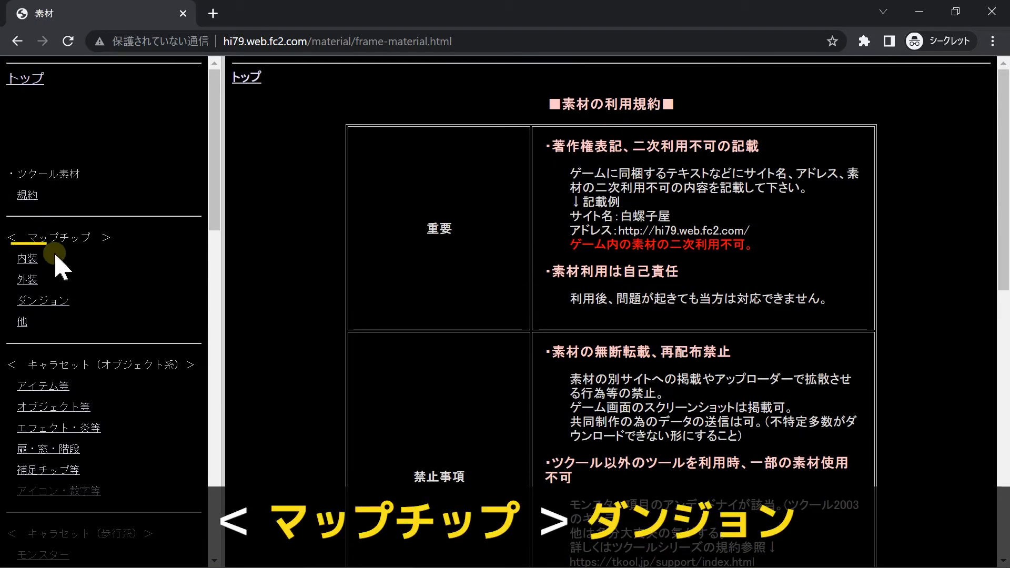
- Save the 氷のダンジョン tileset image from the ダンジョン map chip page to disk
{"action": "left_click", "coordinate": [43, 301]}
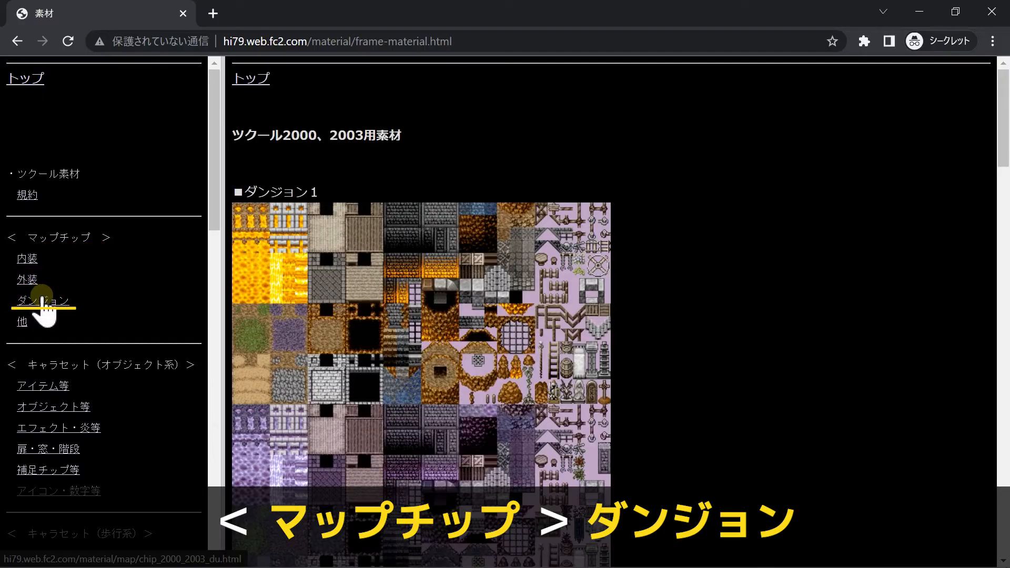
{"action": "scroll", "coordinate": [360, 205], "scroll_direction": "down", "scroll_amount": 8}
{"action": "scroll", "coordinate": [353, 202], "scroll_direction": "down", "scroll_amount": 1}
{"action": "right_click", "coordinate": [339, 199]}
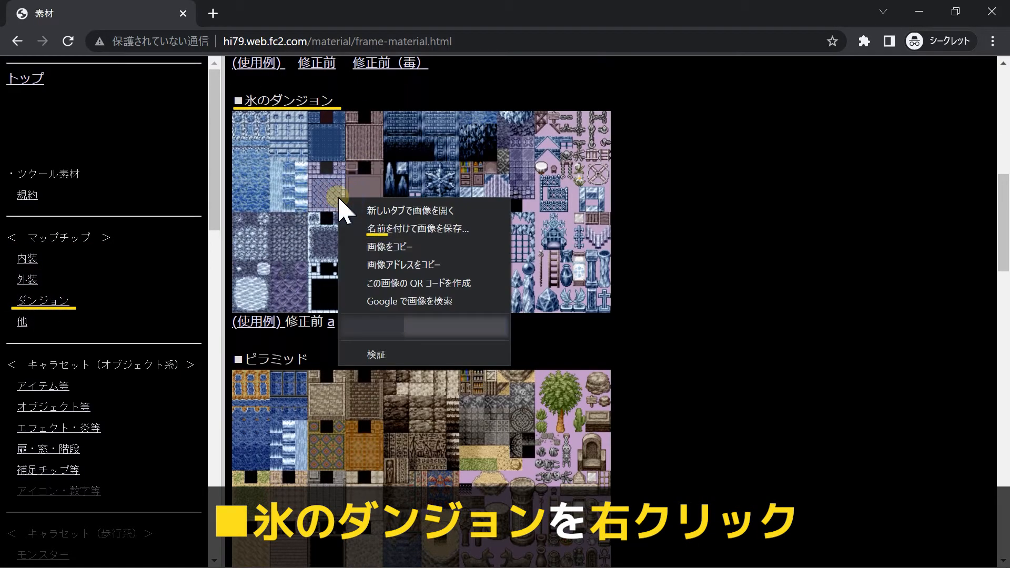
{"action": "left_click", "coordinate": [415, 229]}
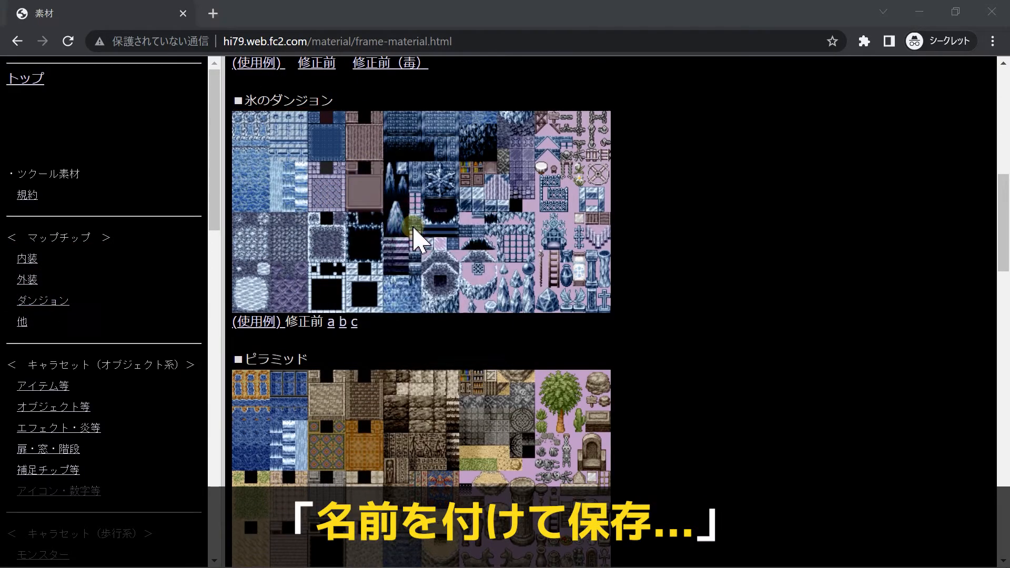
{"action": "left_click", "coordinate": [390, 353]}
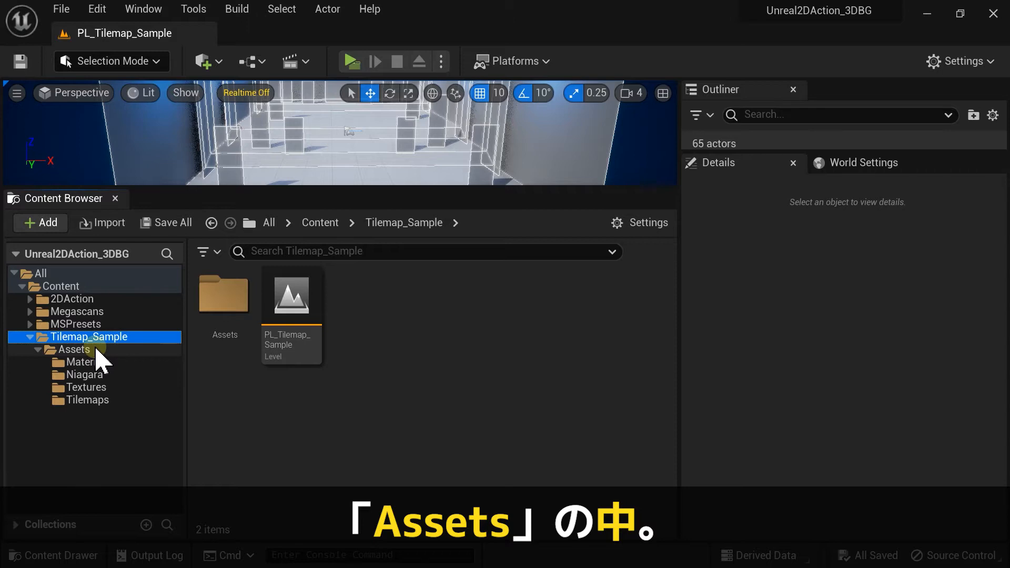
- In Unreal Editor, reimport the chip05d_ice-dungeon texture in Tilemap_Sample's Textures folder from the new file chip05d_ice-dungeon.png
{"action": "left_click", "coordinate": [94, 387]}
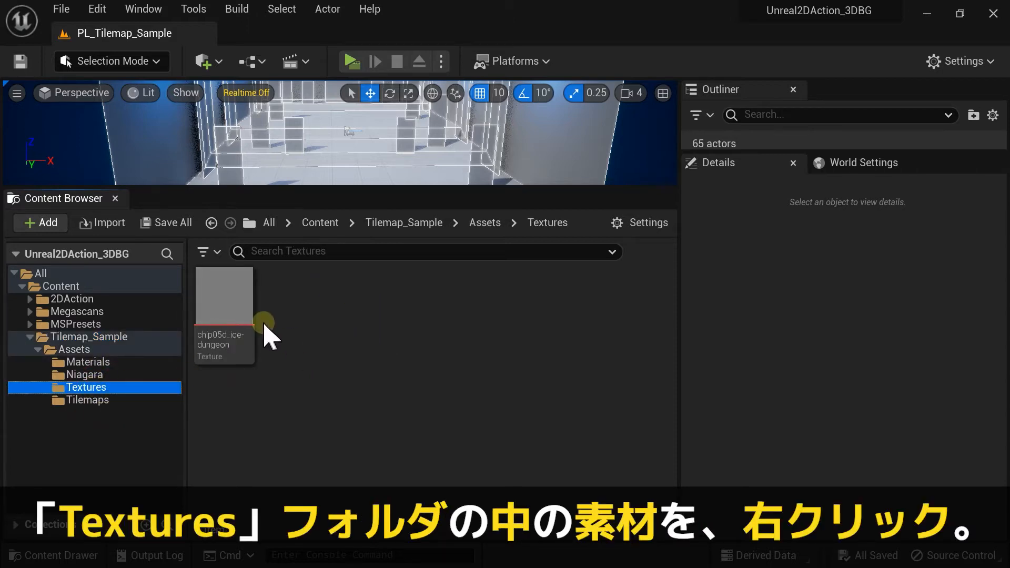
{"action": "right_click", "coordinate": [227, 292]}
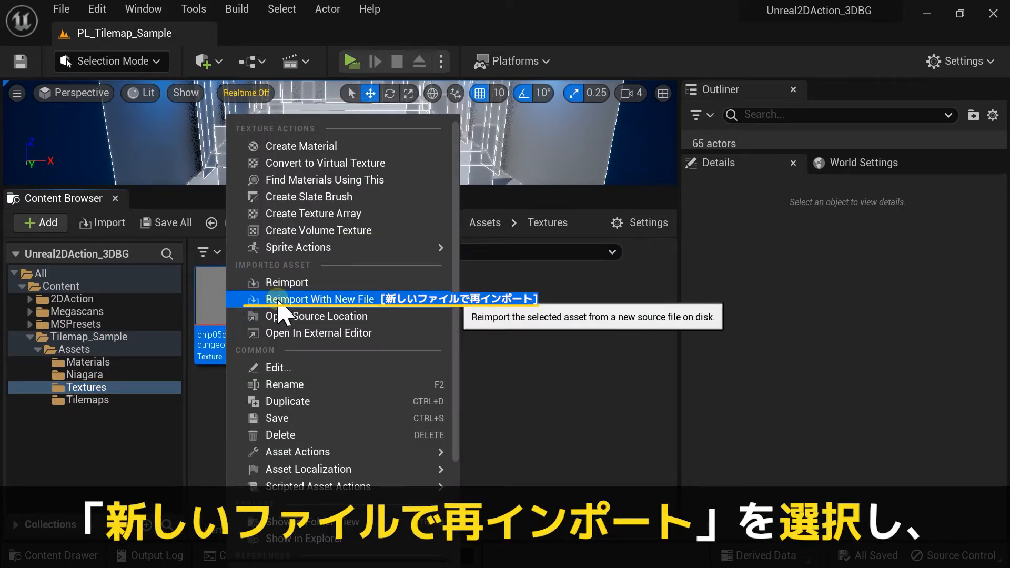
{"action": "left_click", "coordinate": [396, 302]}
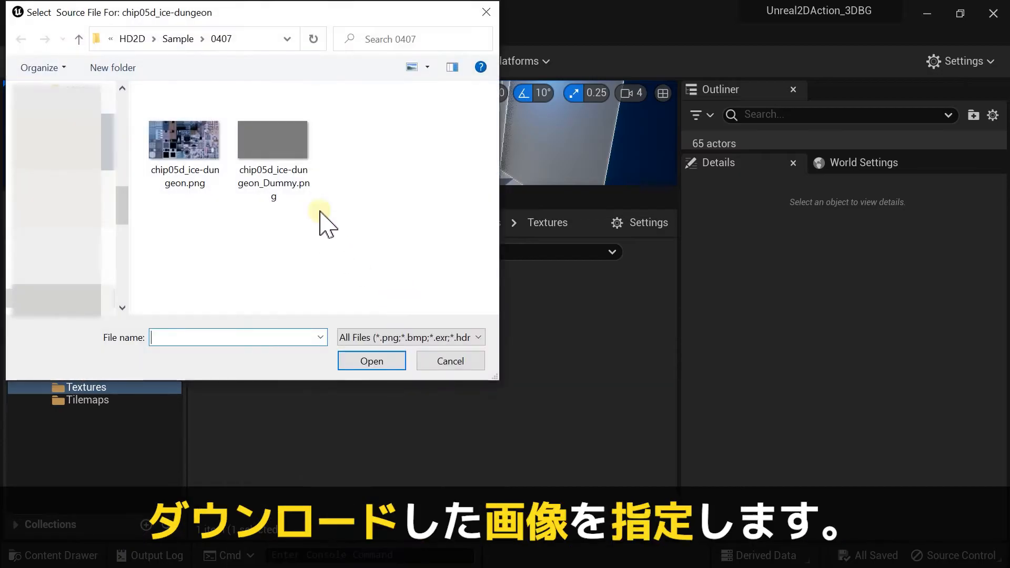
{"action": "left_click", "coordinate": [207, 157]}
{"action": "left_click", "coordinate": [372, 363]}
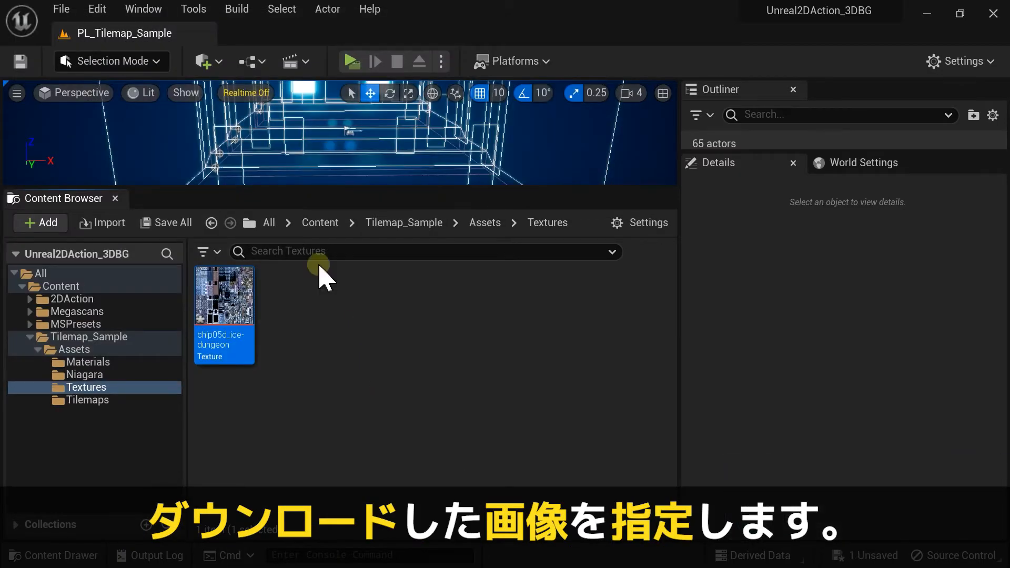
{"action": "left_click", "coordinate": [116, 290]}
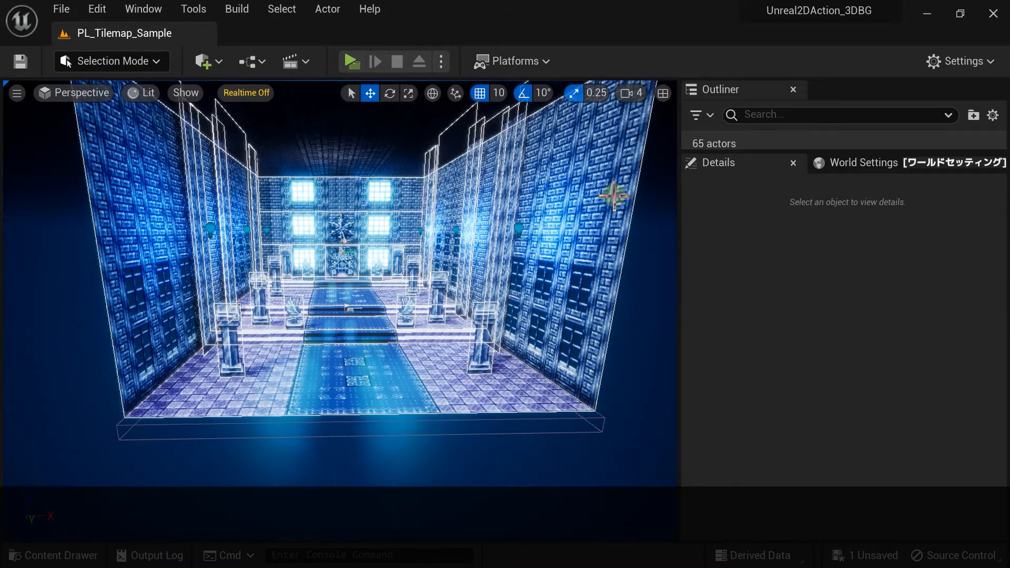
- Set the level's GameMode Override to BP_Gamemode_2DBelt and play-test moving the character through the tilemap level
{"action": "left_click", "coordinate": [841, 162]}
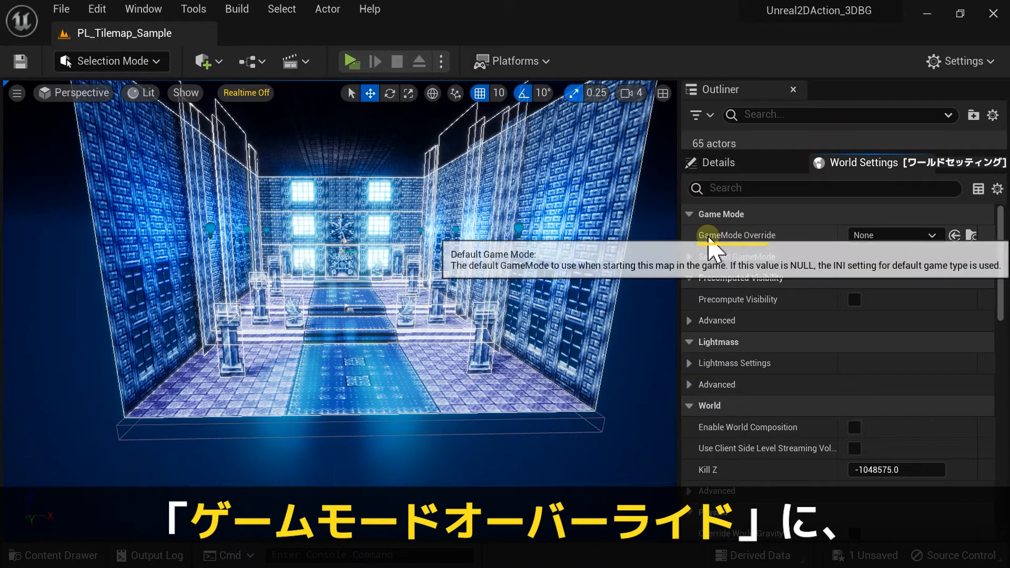
{"action": "left_click", "coordinate": [890, 239]}
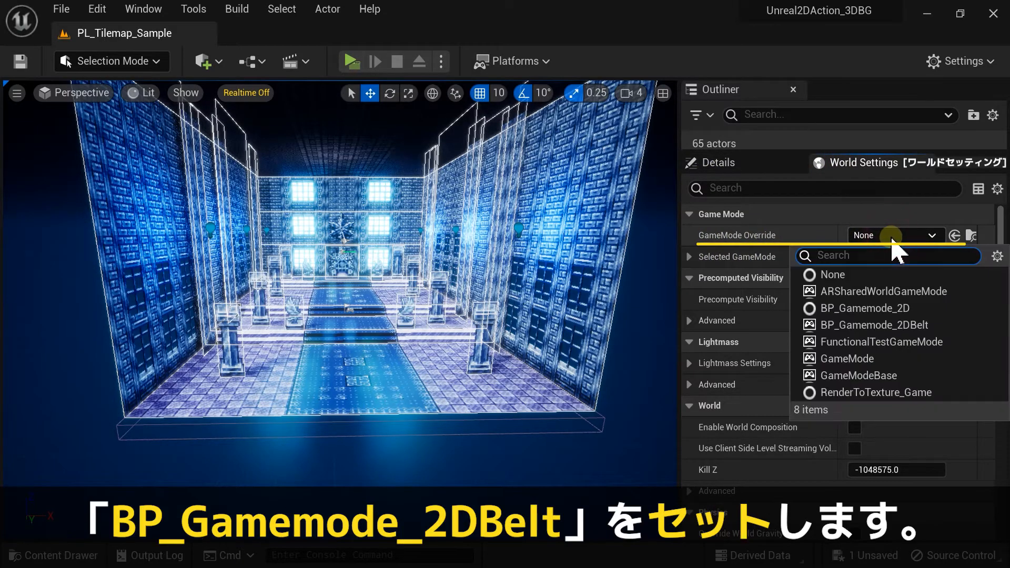
{"action": "left_click", "coordinate": [863, 324]}
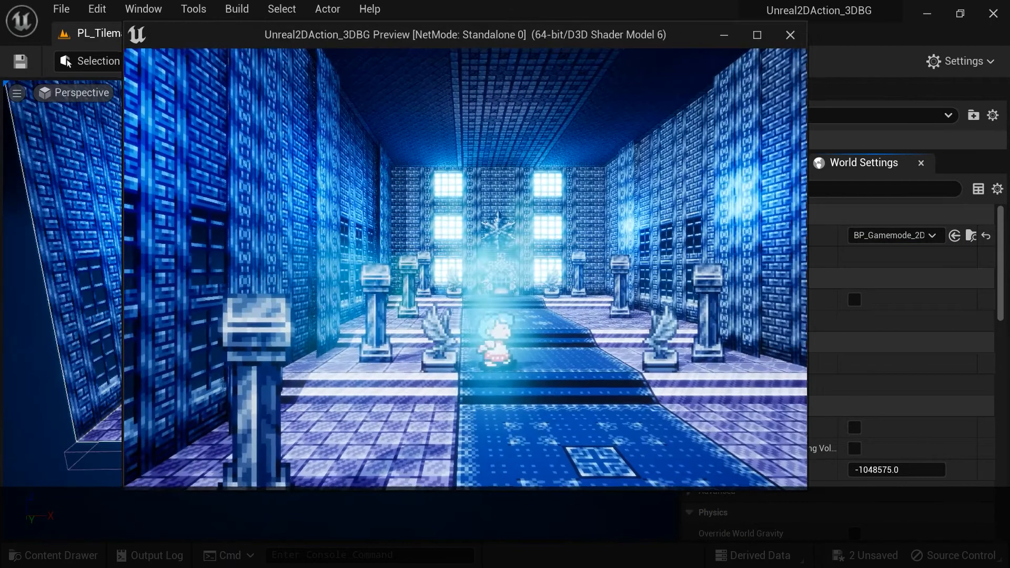
{"action": "key", "text": "d"}
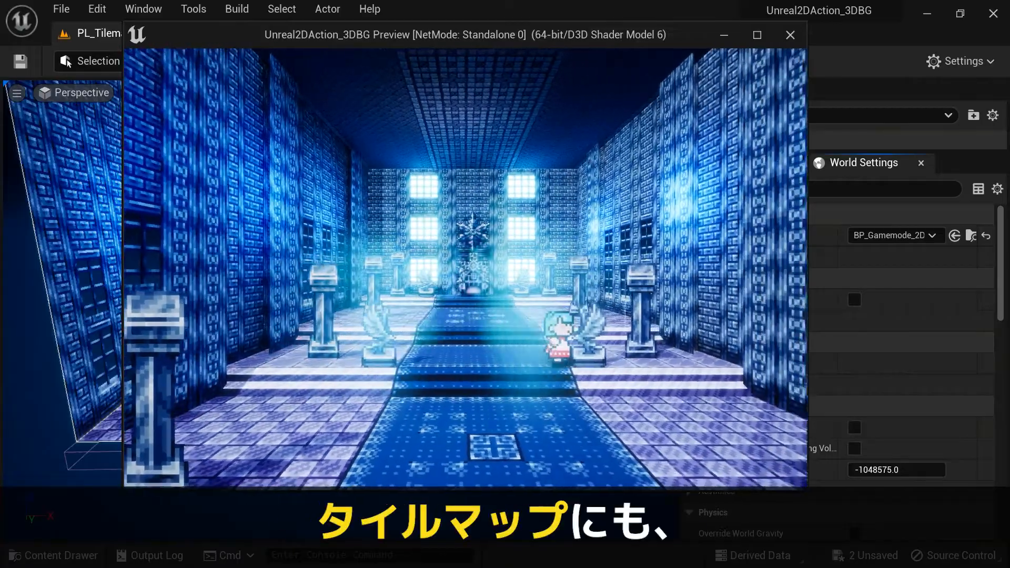
- Walk the character sideways, nearer and farther through the ice dungeon hall to check how shadows fall on the tilemap
{"action": "key", "text": "a"}
{"action": "key", "text": "s"}
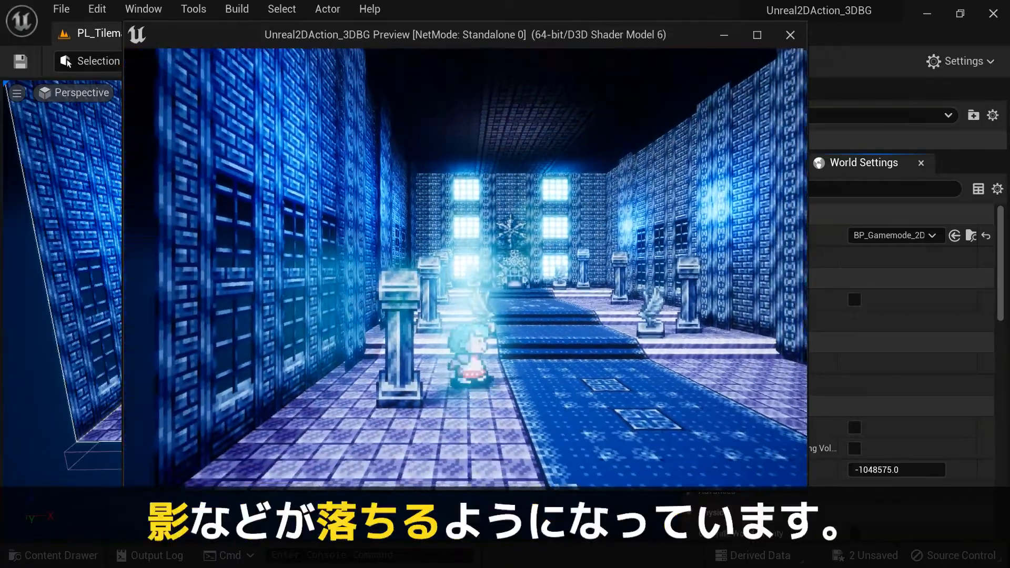
{"action": "key", "text": "w"}
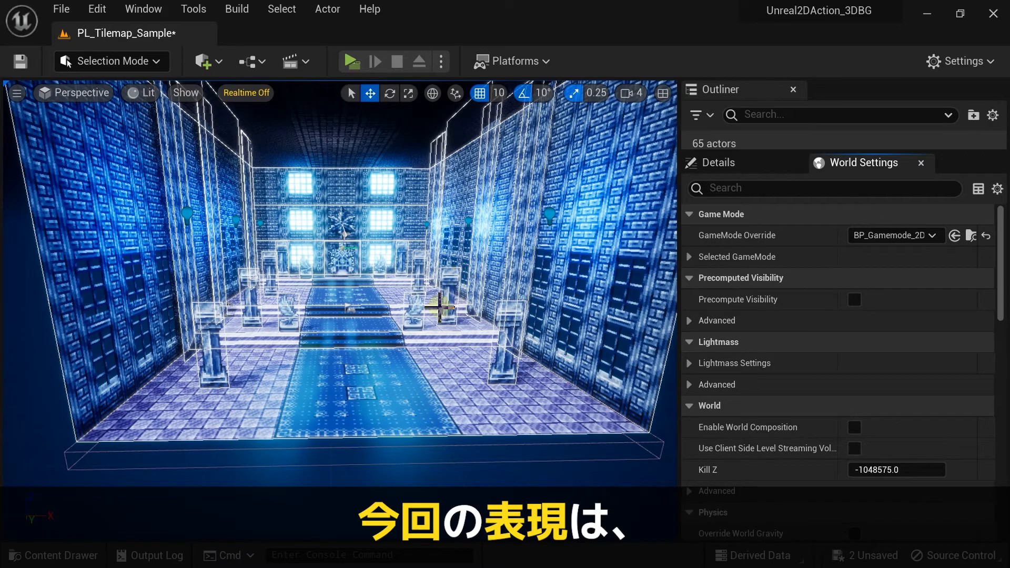
- Place a Cine Camera Actor in the PL_Tilemap_Sample level
{"action": "mouse_move", "coordinate": [374, 296]}
{"action": "right_mouse_down"}
{"action": "mouse_move", "coordinate": [447, 311]}
{"action": "mouse_move", "coordinate": [382, 303]}
{"action": "right_mouse_up"}
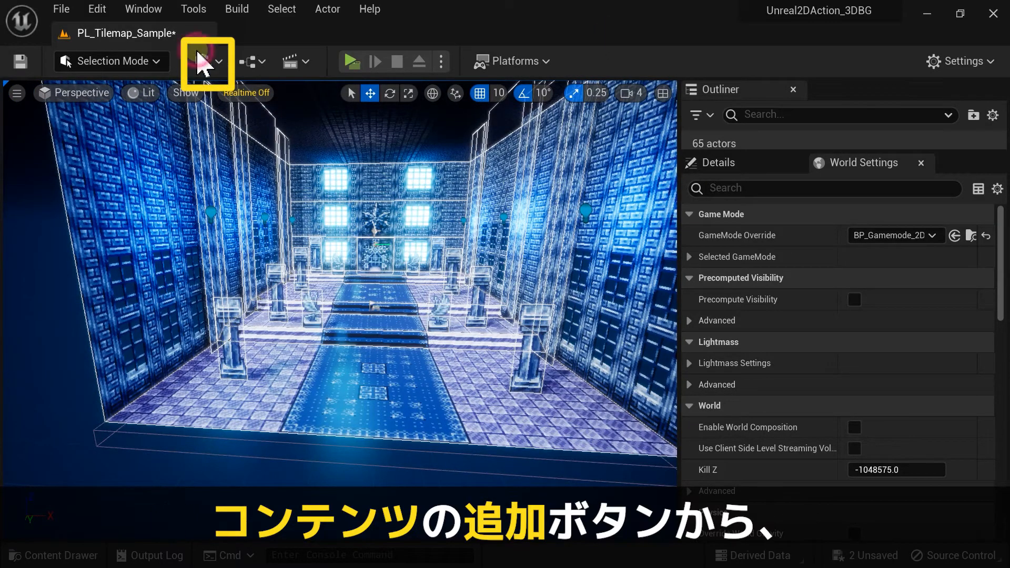
{"action": "left_click", "coordinate": [203, 61]}
{"action": "mouse_move", "coordinate": [289, 243]}
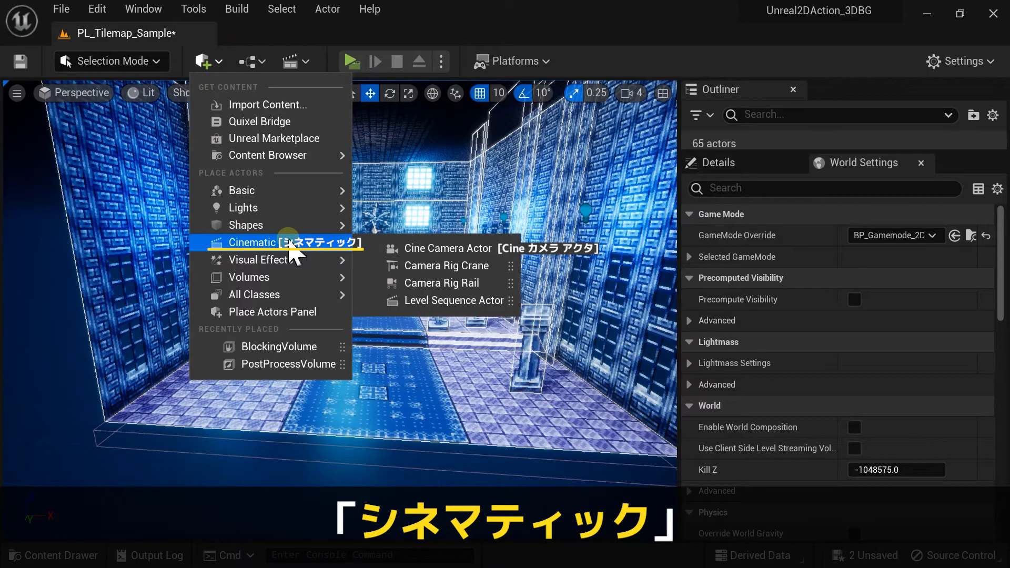
{"action": "left_click_drag", "start_coordinate": [420, 247], "coordinate": [388, 354]}
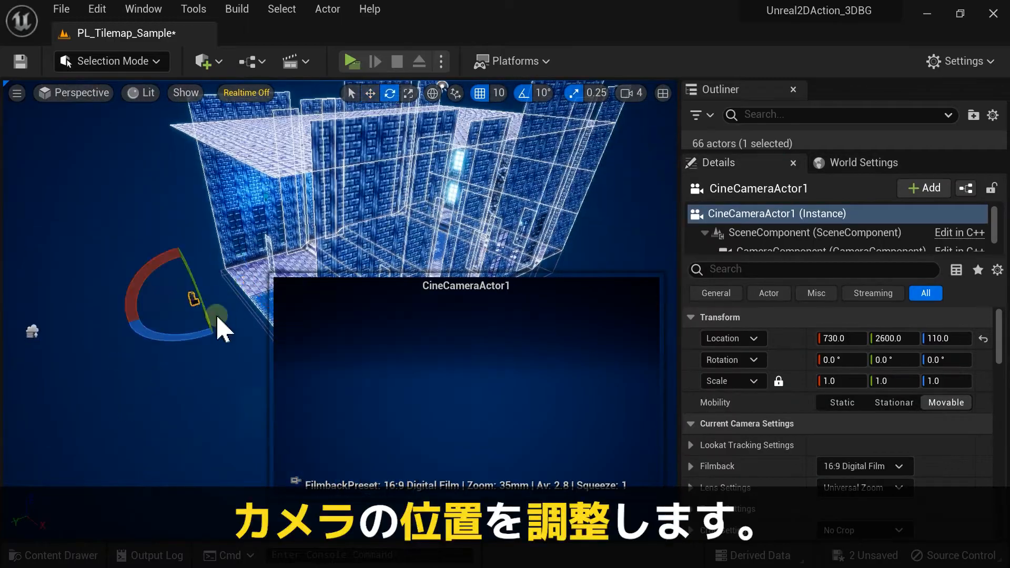
- Rotate CineCameraActor1 to -90° about Z and position it at X 700, Y 3450, in front of the hall
{"action": "left_click_drag", "start_coordinate": [941, 360], "coordinate": [963, 355]}
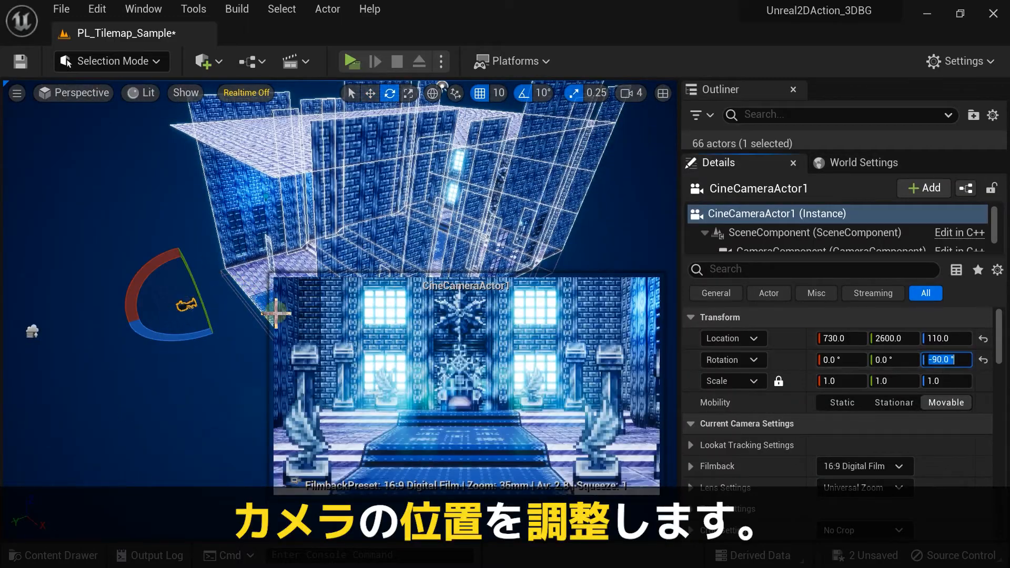
{"action": "key", "text": "w"}
{"action": "left_click_drag", "start_coordinate": [57, 345], "coordinate": [11, 379]}
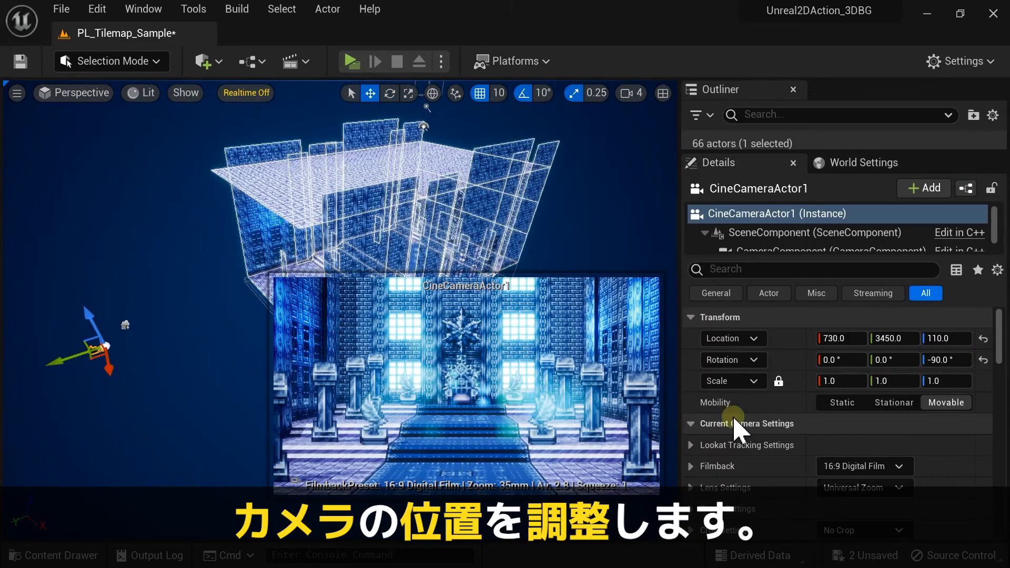
{"action": "left_click", "coordinate": [856, 341]}
{"action": "type", "text": "0"}
{"action": "key", "text": "Return"}
{"action": "type", "text": "1000"}
{"action": "key", "text": "Return"}
{"action": "left_click_drag", "start_coordinate": [113, 391], "coordinate": [108, 362]}
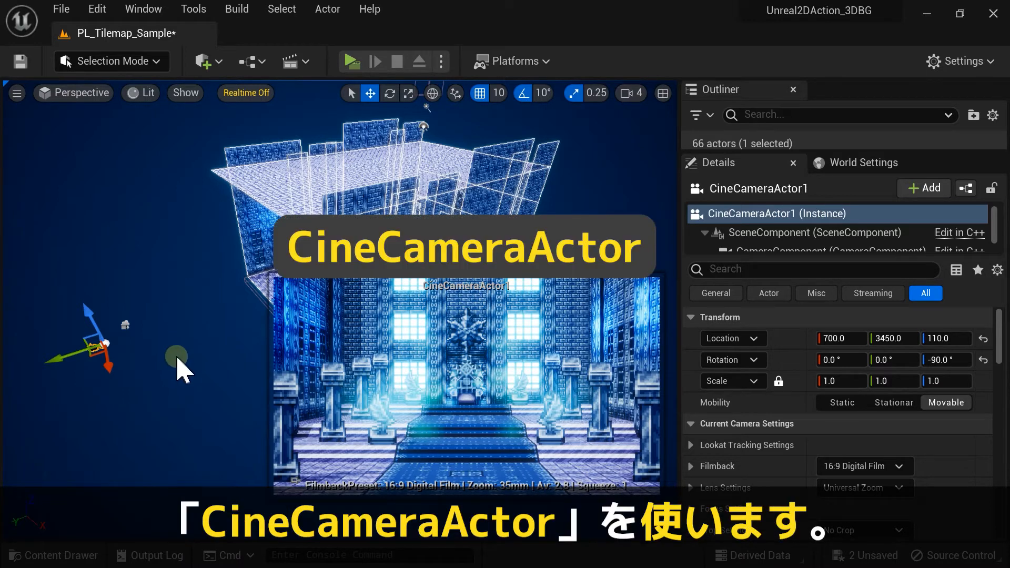
- Pilot CineCameraActor1 so the viewport looks through it, and hide the editor icons with Game View
{"action": "scroll", "coordinate": [717, 473], "scroll_direction": "down", "scroll_amount": 3}
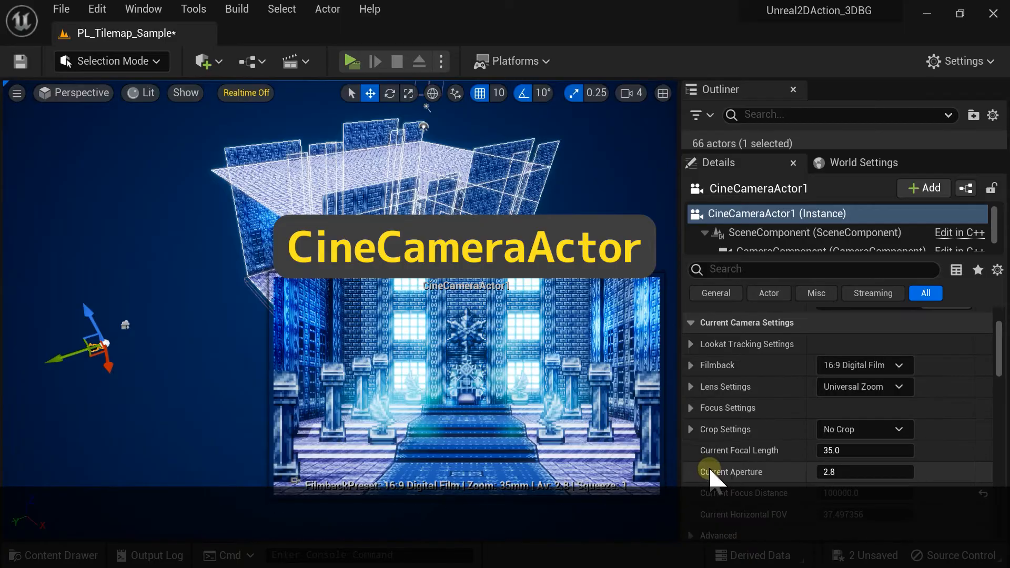
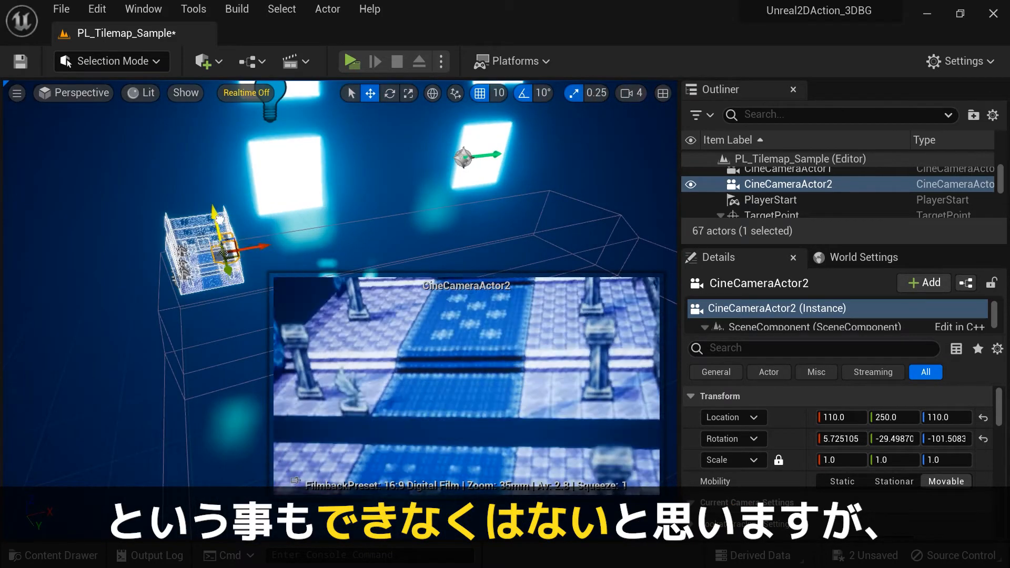
{"action": "mouse_move", "coordinate": [272, 207]}
{"action": "right_mouse_down"}
{"action": "mouse_move", "coordinate": [267, 199]}
{"action": "mouse_move", "coordinate": [269, 221]}
{"action": "right_mouse_up"}
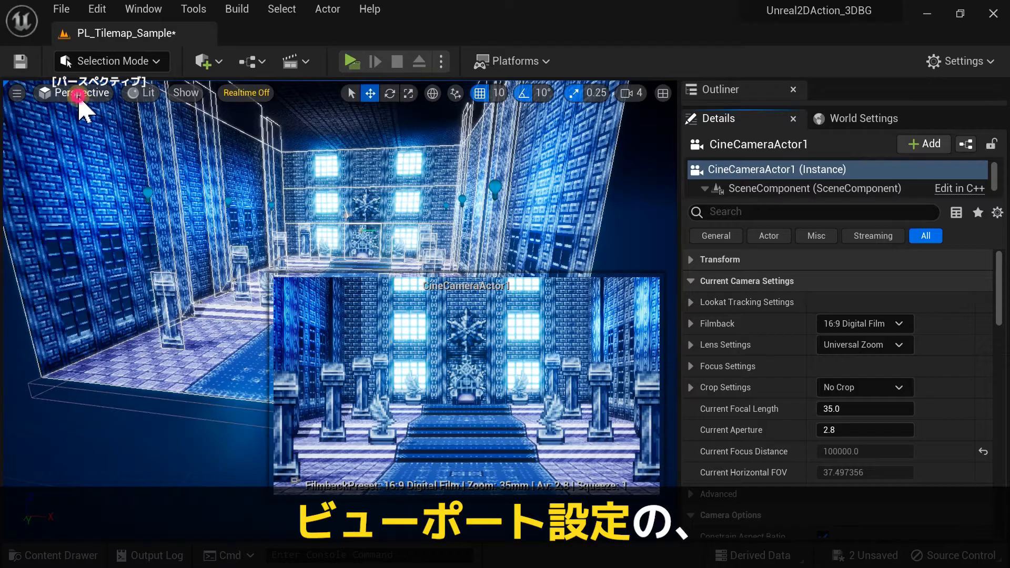
{"action": "left_click", "coordinate": [78, 97]}
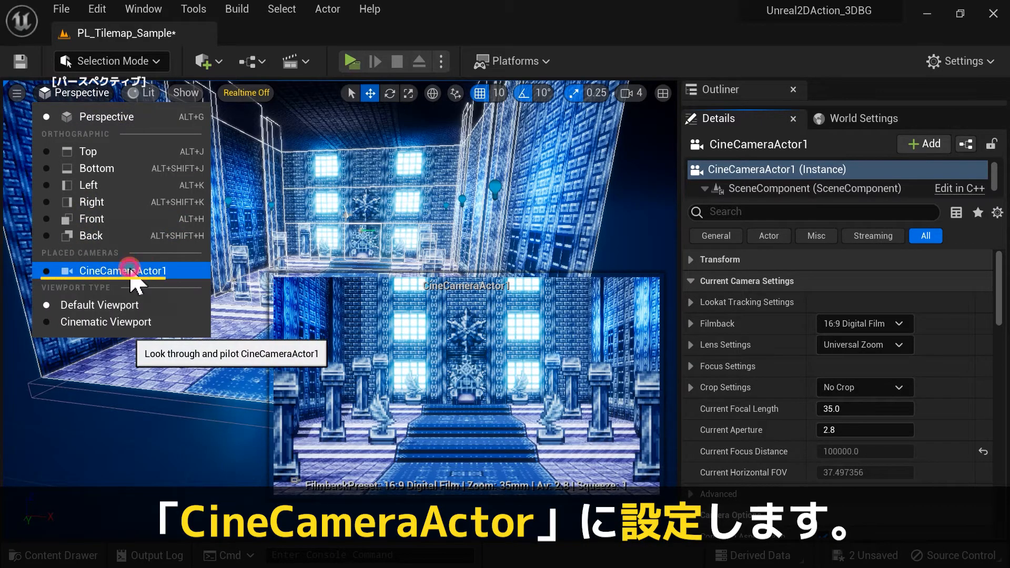
{"action": "left_click", "coordinate": [131, 270]}
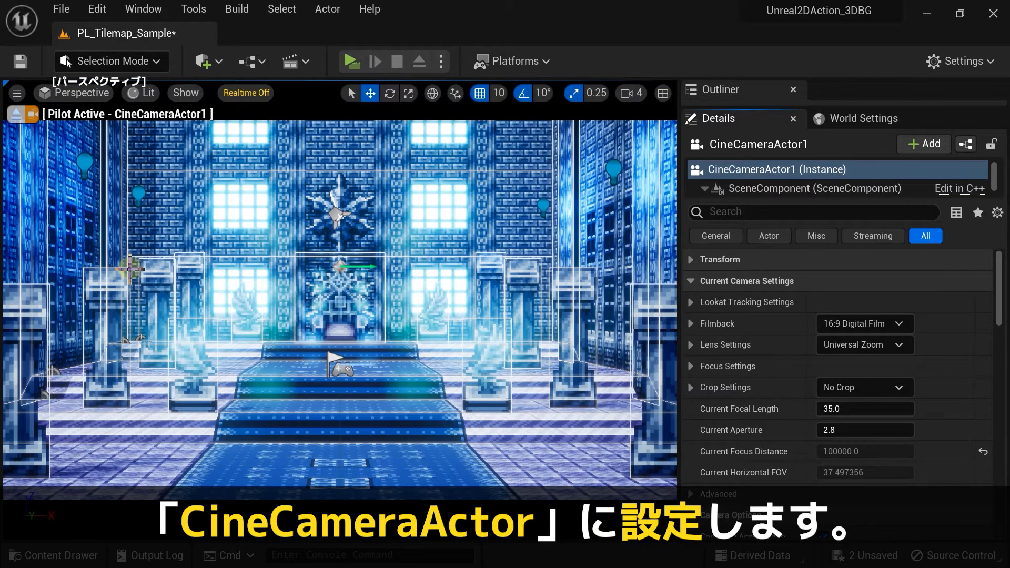
{"action": "left_click", "coordinate": [337, 216]}
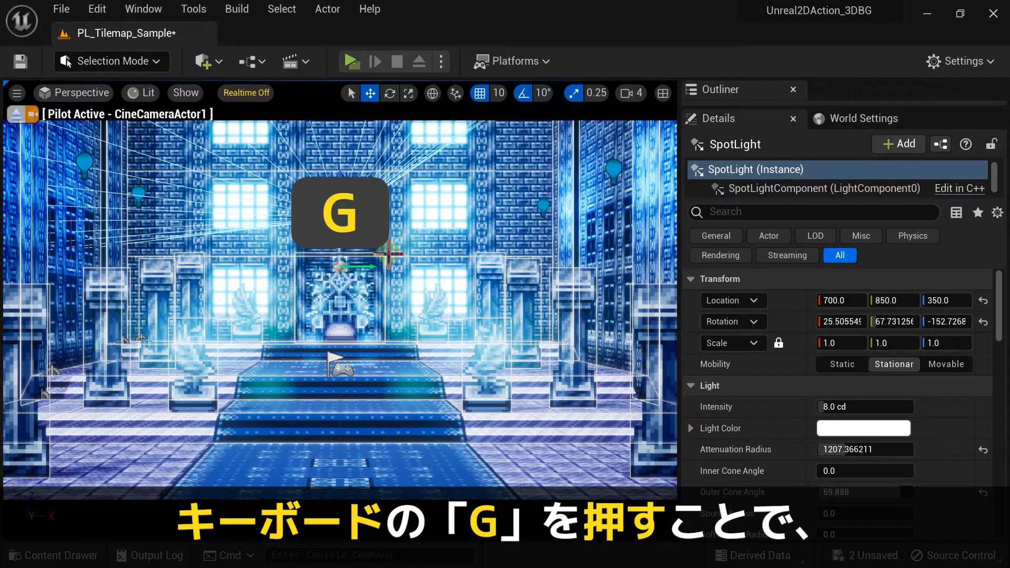
{"action": "key", "text": "g"}
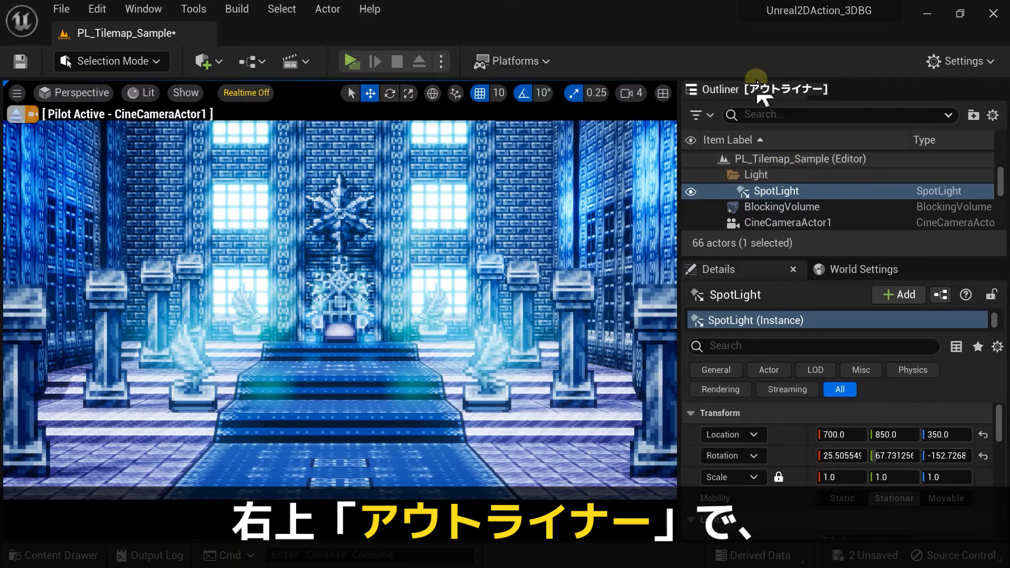
- Set CineCameraActor1's Min FStop to 0.1 in its lens settings and sample its Manual Focus Distance from the scene, about 2027 cm
{"action": "left_click", "coordinate": [768, 223]}
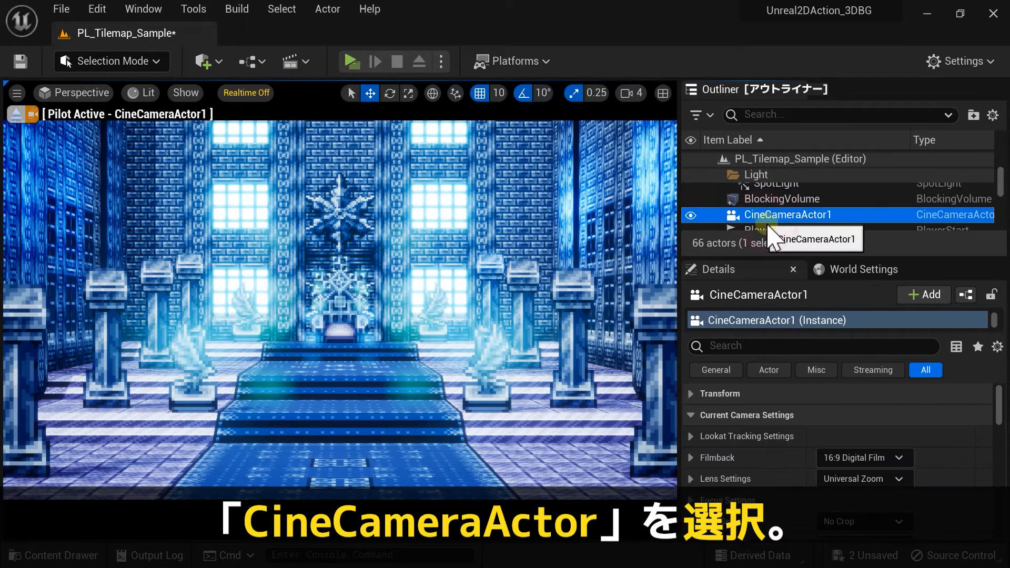
{"action": "left_click", "coordinate": [743, 264]}
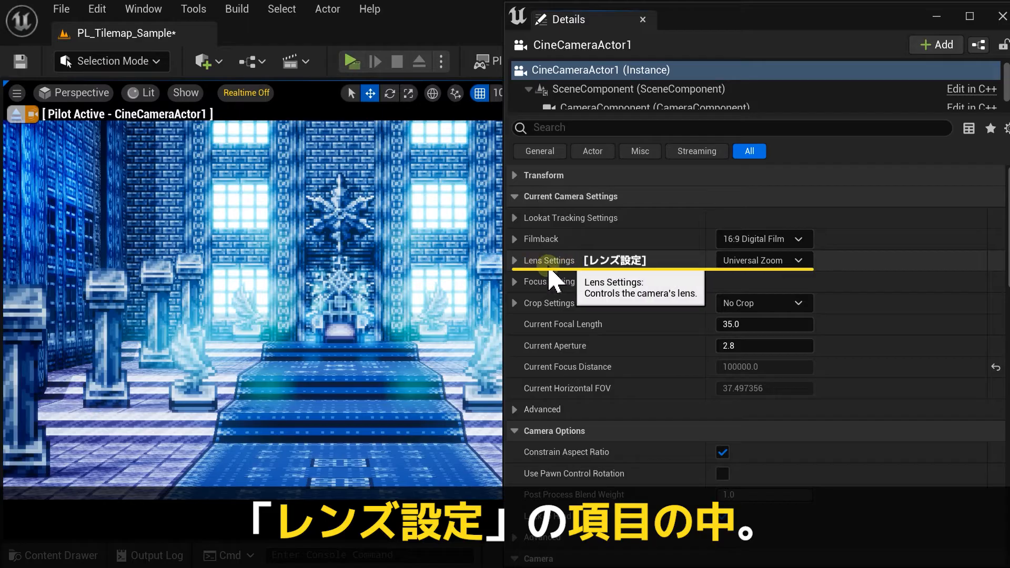
{"action": "left_click", "coordinate": [515, 261]}
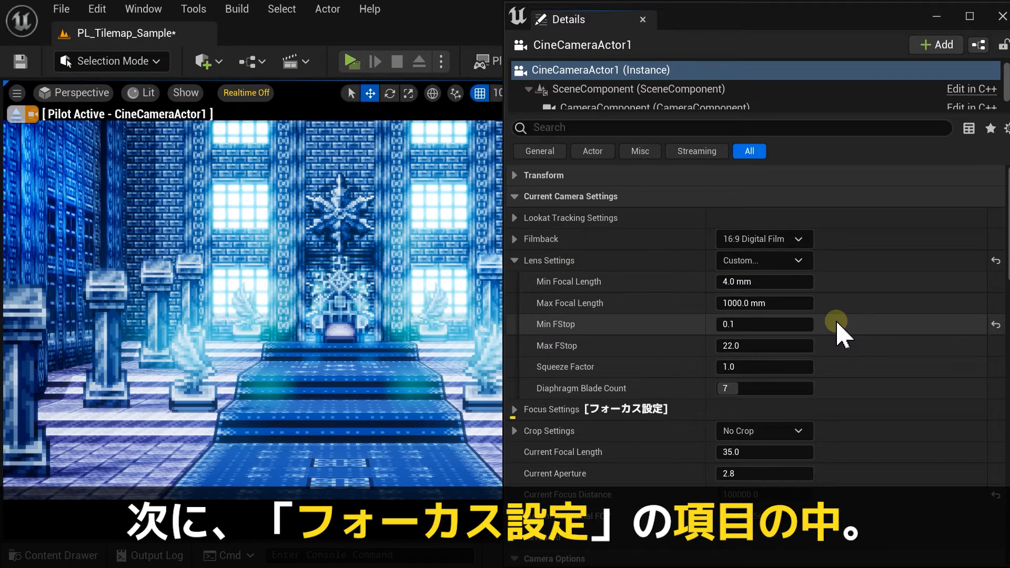
{"action": "left_click", "coordinate": [515, 409]}
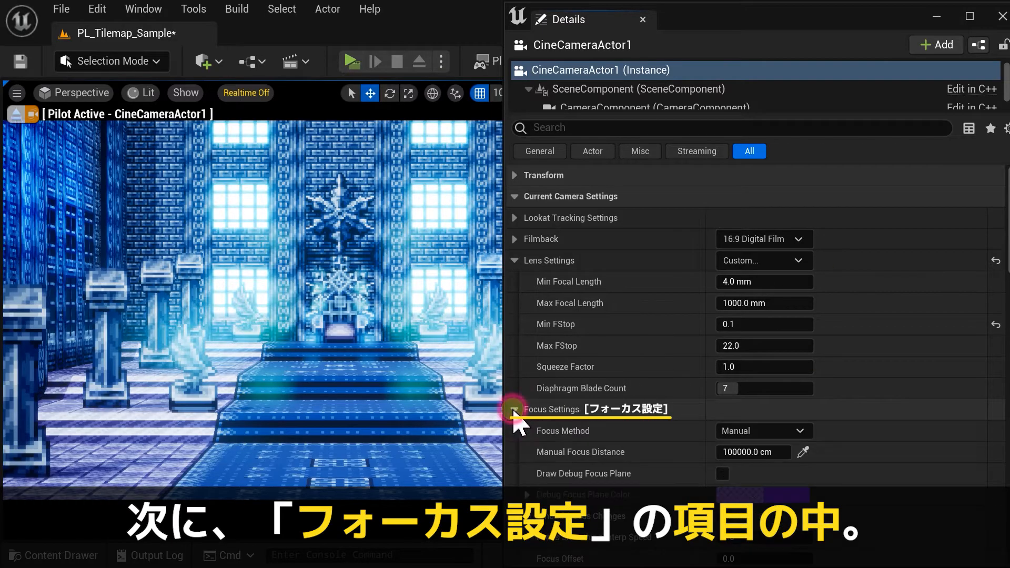
{"action": "scroll", "coordinate": [872, 300], "scroll_direction": "down", "scroll_amount": 5}
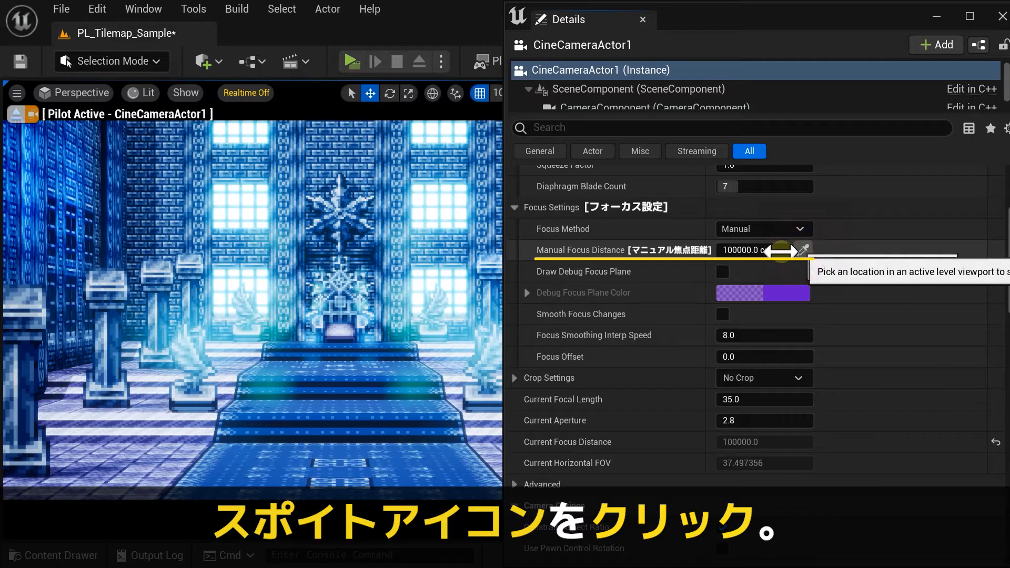
{"action": "left_click", "coordinate": [802, 250]}
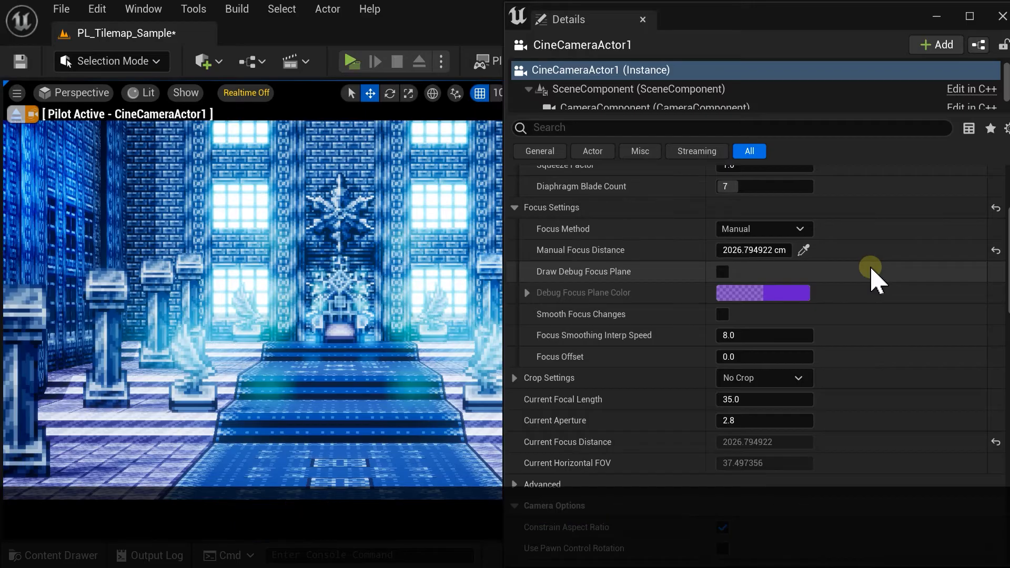
- Set CineCameraActor1's Current Aperture to 0.1 and shift its Manual Focus Distance to about 3205 cm
{"action": "scroll", "coordinate": [870, 274], "scroll_direction": "down", "scroll_amount": 3}
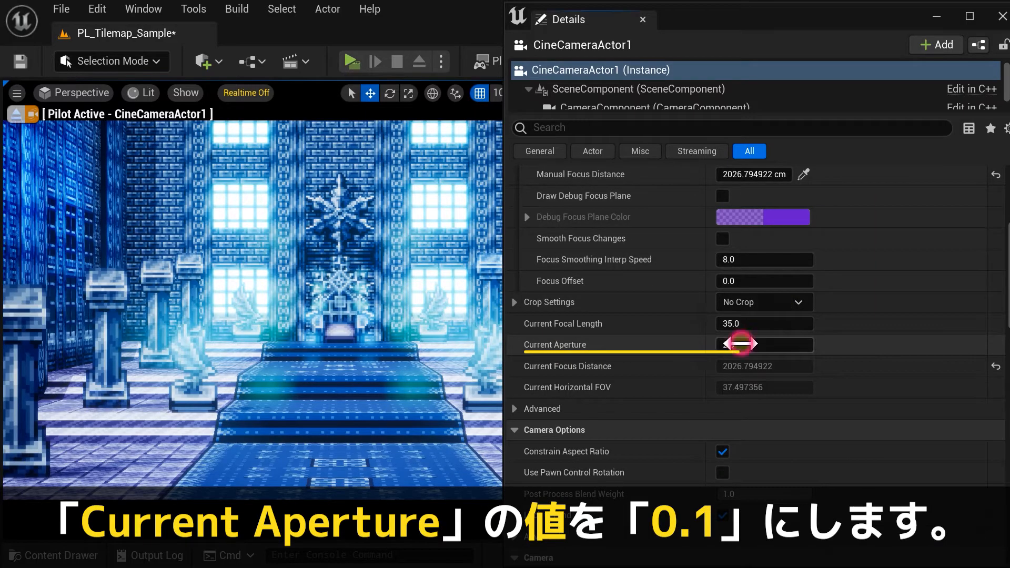
{"action": "left_click", "coordinate": [810, 343]}
{"action": "type", "text": "0.1"}
{"action": "key", "text": "Return"}
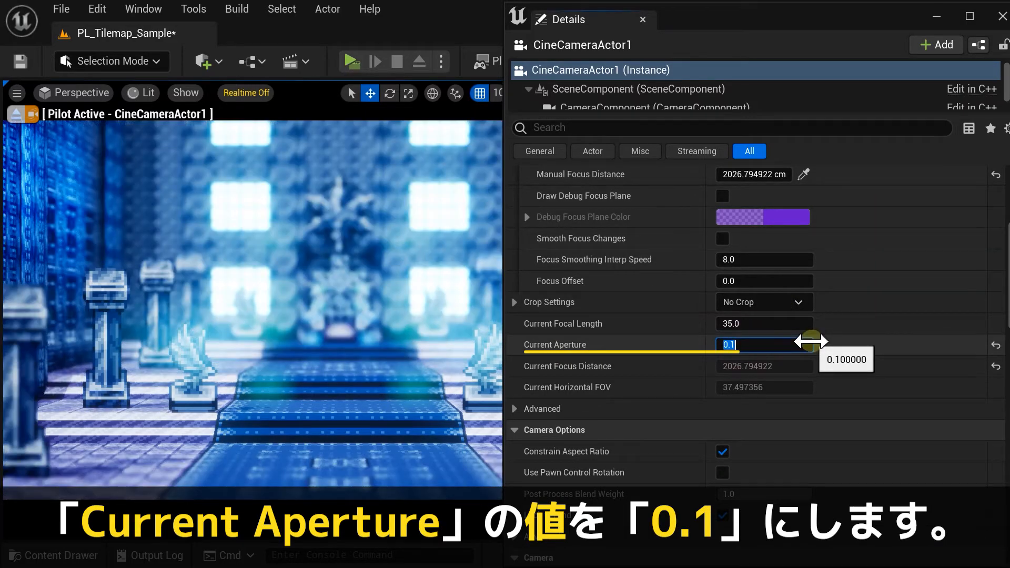
{"action": "left_click", "coordinate": [856, 355]}
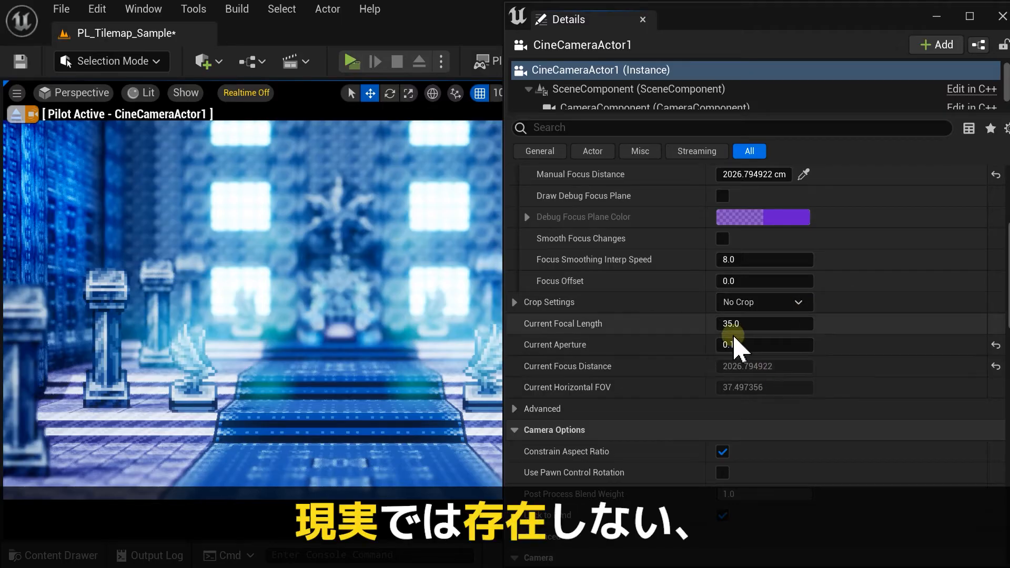
{"action": "left_click_drag", "start_coordinate": [503, 326], "coordinate": [667, 319]}
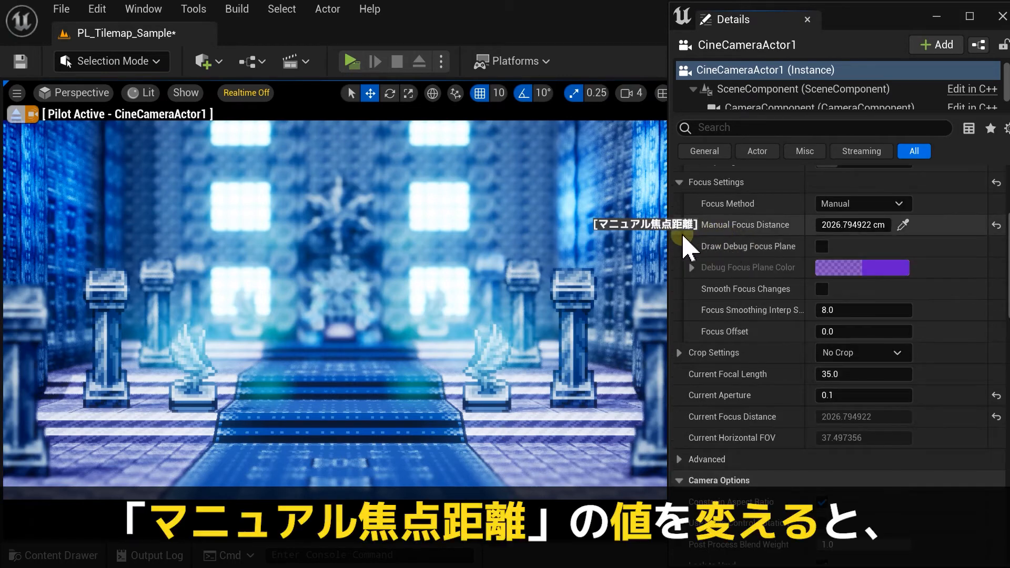
{"action": "left_click_drag", "start_coordinate": [881, 225], "coordinate": [936, 226]}
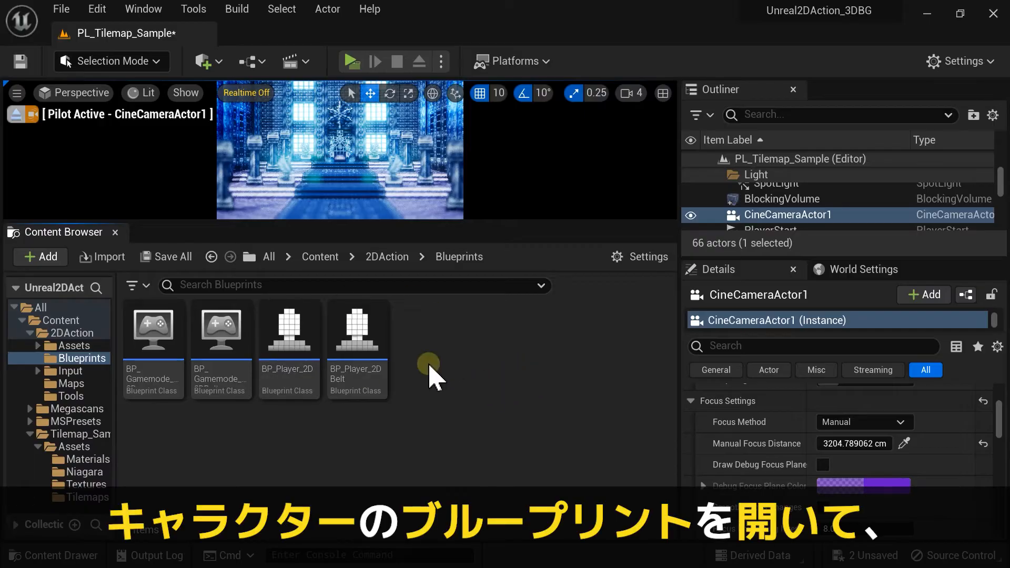
- Open the BP_Player_2DBelt blueprint and set the SpringArm's Target Arm Length to 2000
{"action": "left_click", "coordinate": [379, 337]}
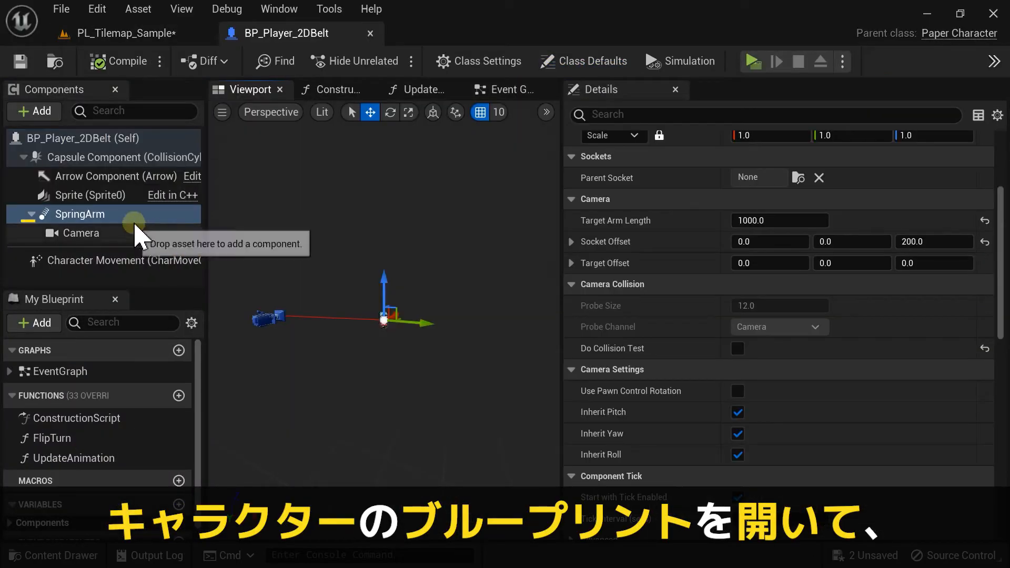
{"action": "left_click", "coordinate": [778, 221]}
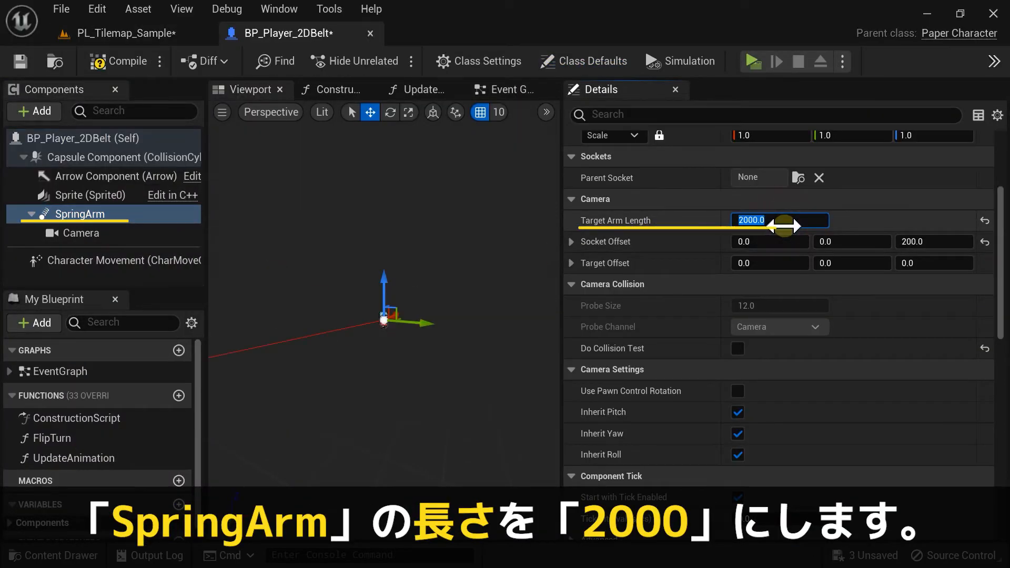
{"action": "key", "text": "Return"}
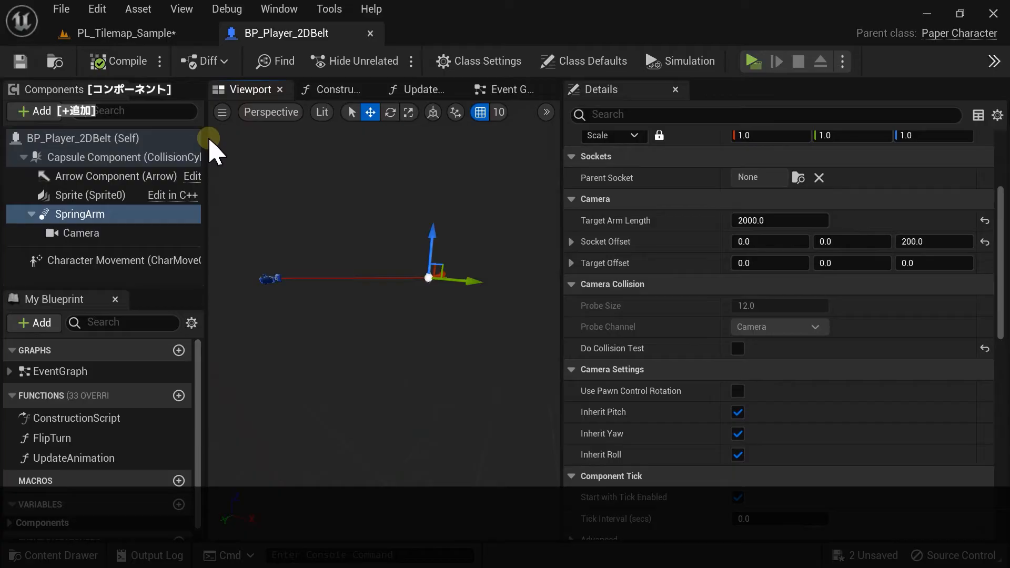
- Add a CineCamera component under the SpringArm and delete the old Camera component
{"action": "left_click", "coordinate": [37, 111]}
{"action": "type", "text": "camera"}
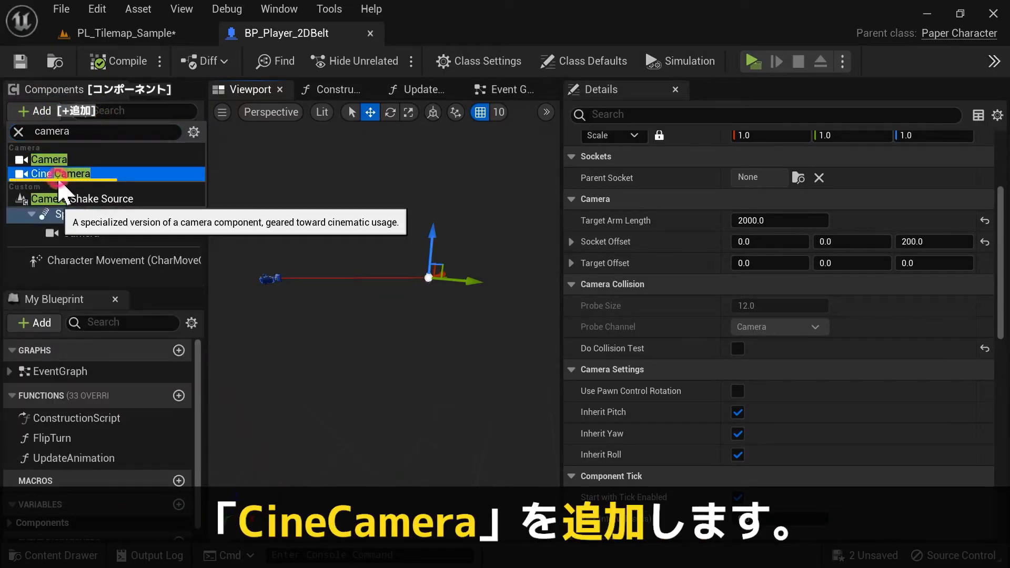
{"action": "left_click", "coordinate": [63, 175]}
{"action": "key", "text": "Return"}
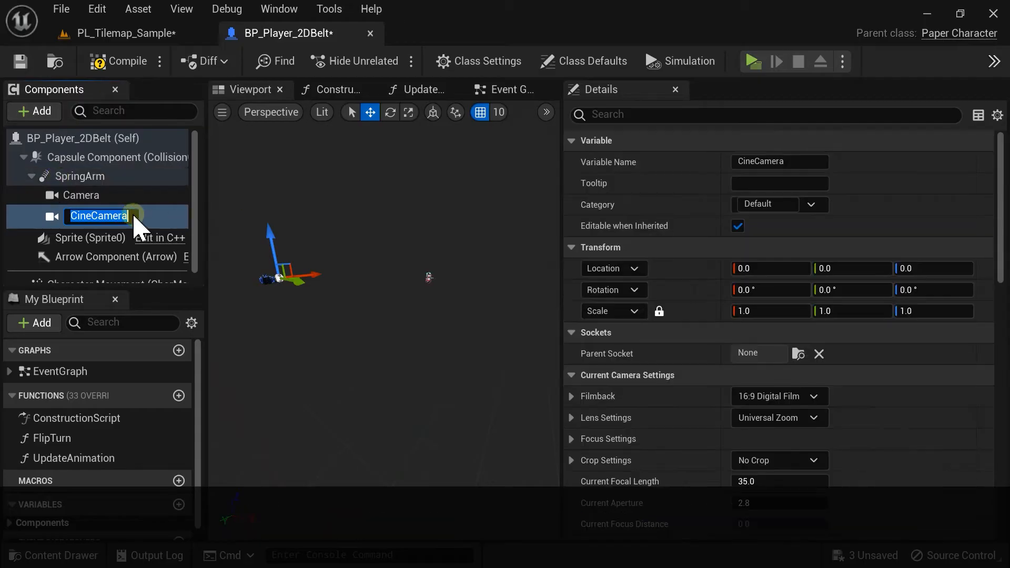
{"action": "left_click", "coordinate": [128, 196]}
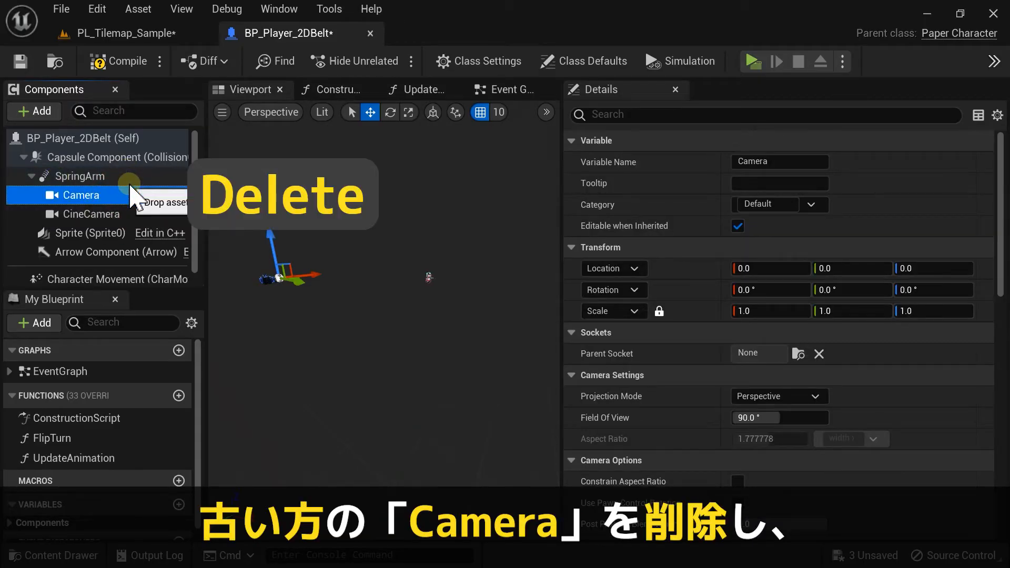
{"action": "key", "text": "Delete"}
- Set the CineCamera component's Min FStop to 0.1 in its lens settings
{"action": "left_click", "coordinate": [132, 233]}
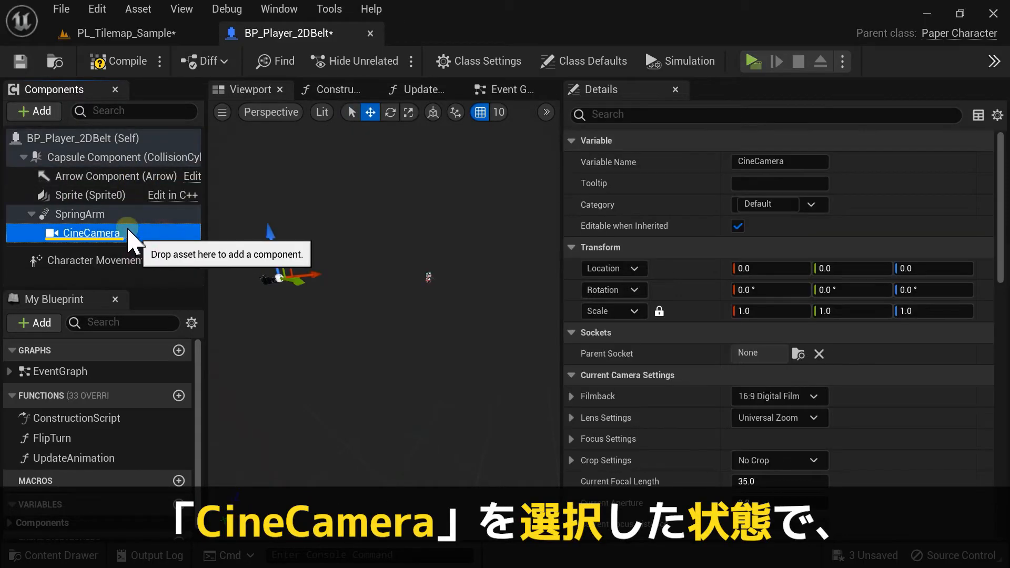
{"action": "scroll", "coordinate": [663, 199], "scroll_direction": "down", "scroll_amount": 5}
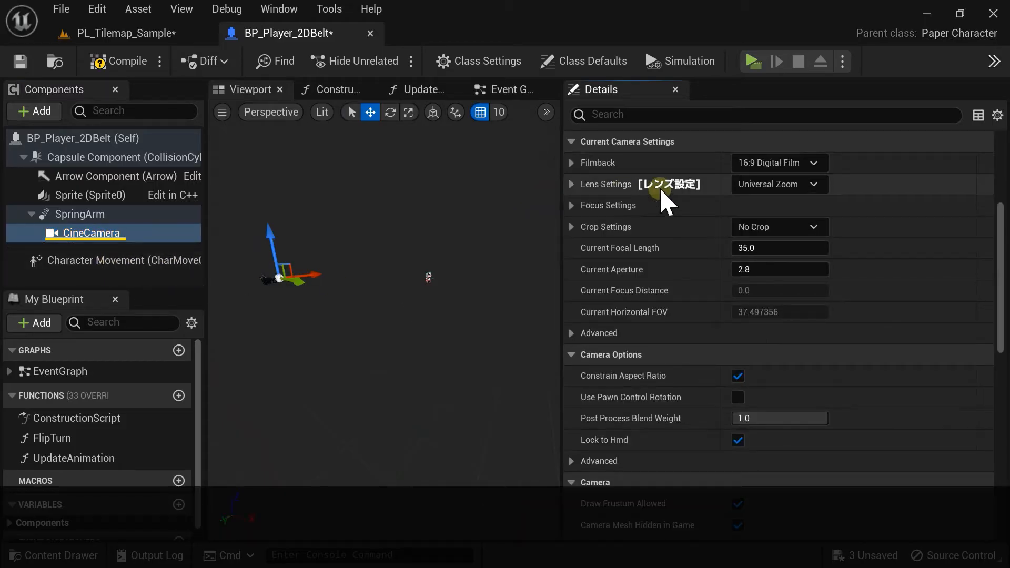
{"action": "left_click", "coordinate": [571, 184]}
{"action": "left_click_drag", "start_coordinate": [748, 248], "coordinate": [748, 247]}
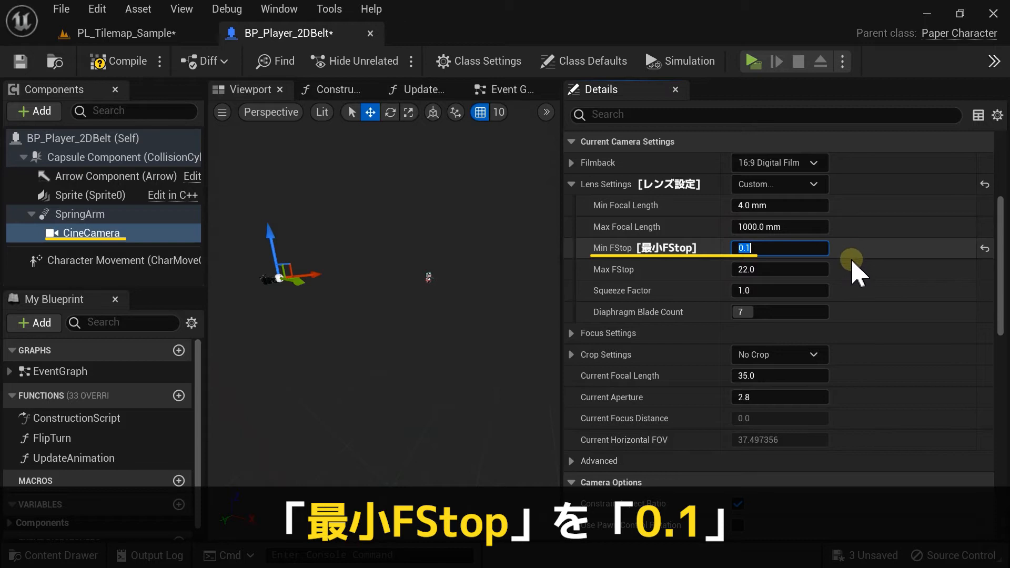
- Set the CineCamera component's Manual Focus Distance to 2000.0 cm and its Current Aperture to 0.1
{"action": "key", "text": "Return"}
{"action": "left_click", "coordinate": [571, 333]}
{"action": "scroll", "coordinate": [574, 332], "scroll_direction": "down", "scroll_amount": 3}
{"action": "left_click_drag", "start_coordinate": [767, 199], "coordinate": [767, 199]}
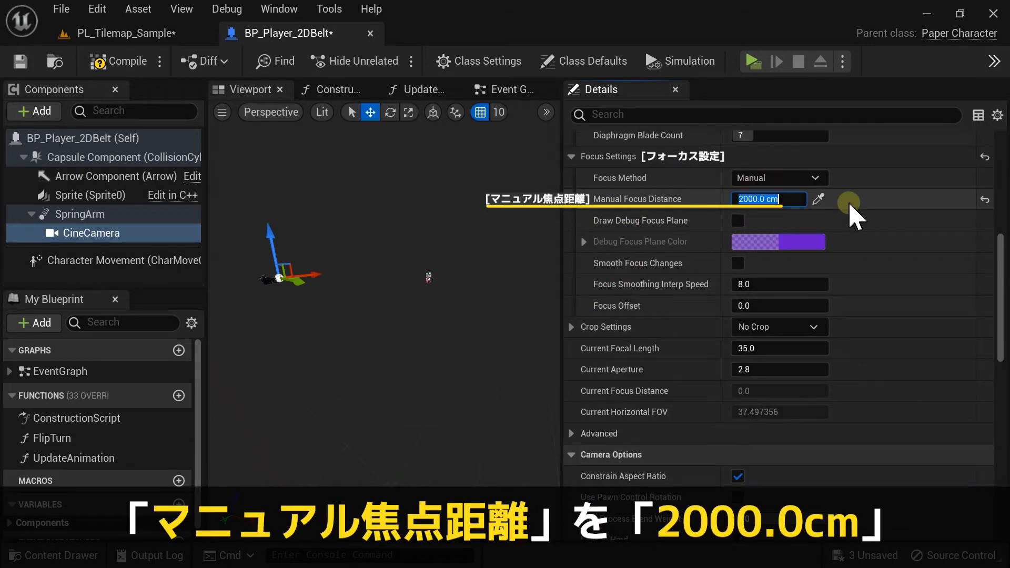
{"action": "key", "text": "Return"}
{"action": "left_click", "coordinate": [772, 369]}
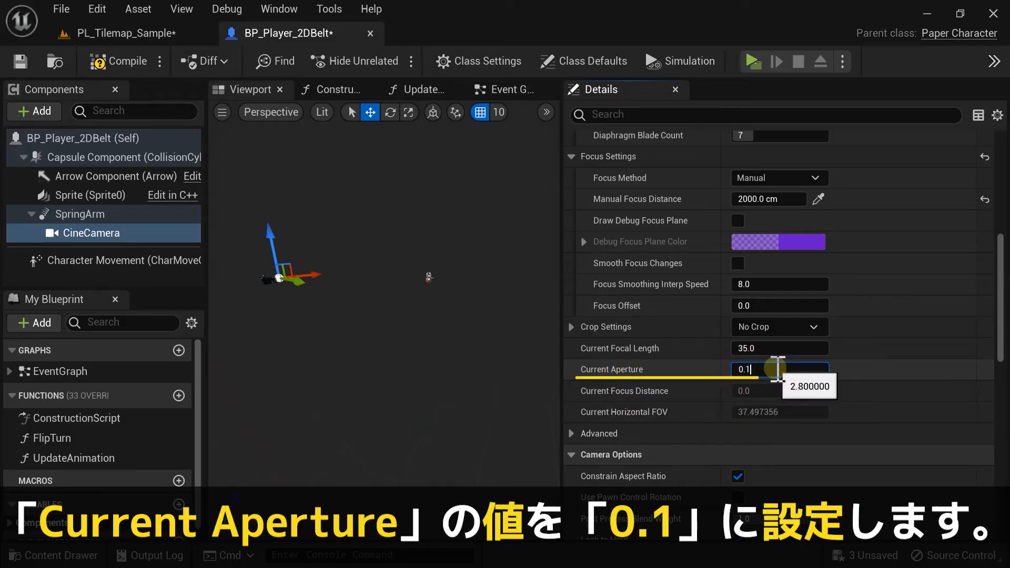
{"action": "key", "text": "Return"}
- Compile and save the BP_Player_2DBelt blueprint, and play the level to check the camera blur while walking the character
{"action": "left_click", "coordinate": [100, 61]}
{"action": "left_click", "coordinate": [20, 61]}
{"action": "left_click", "coordinate": [753, 62]}
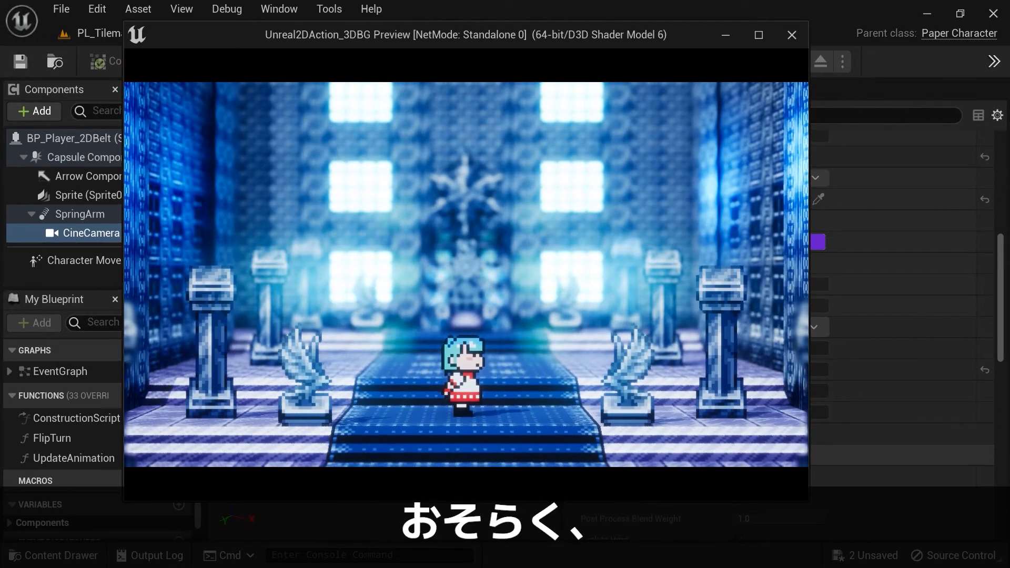
{"action": "key", "text": "w"}
{"action": "key", "text": "w"}
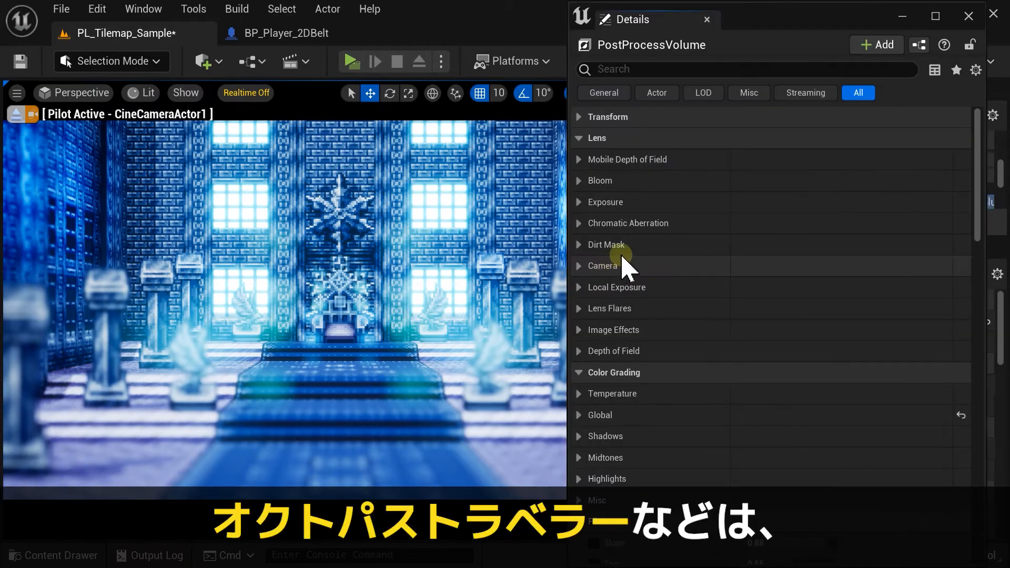
- Compare the throne room with the PostProcessVolume's Bloom Intensity override switched off and on, leaving it enabled
{"action": "left_click", "coordinate": [578, 180]}
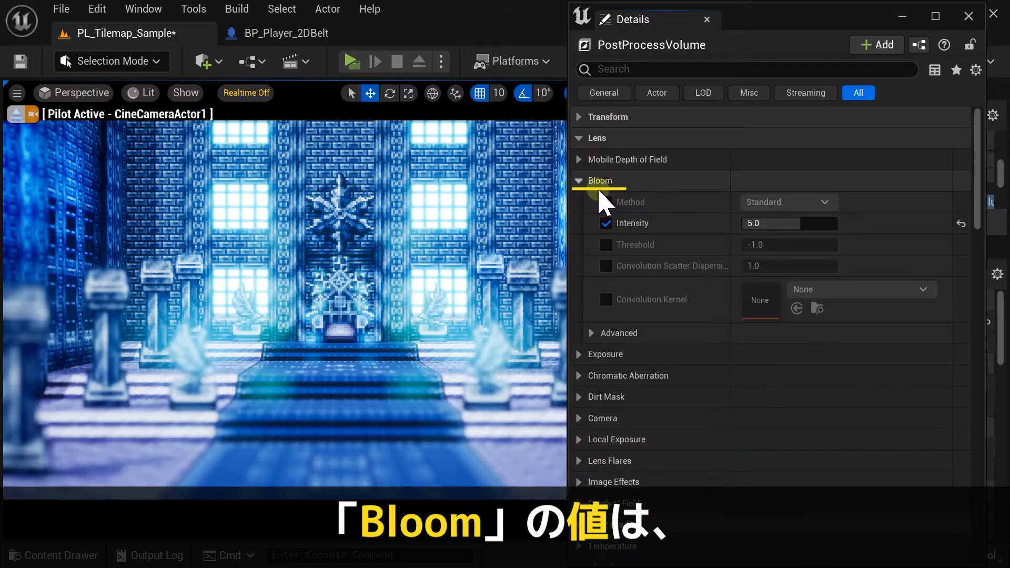
{"action": "left_click", "coordinate": [605, 223]}
{"action": "left_click", "coordinate": [605, 223]}
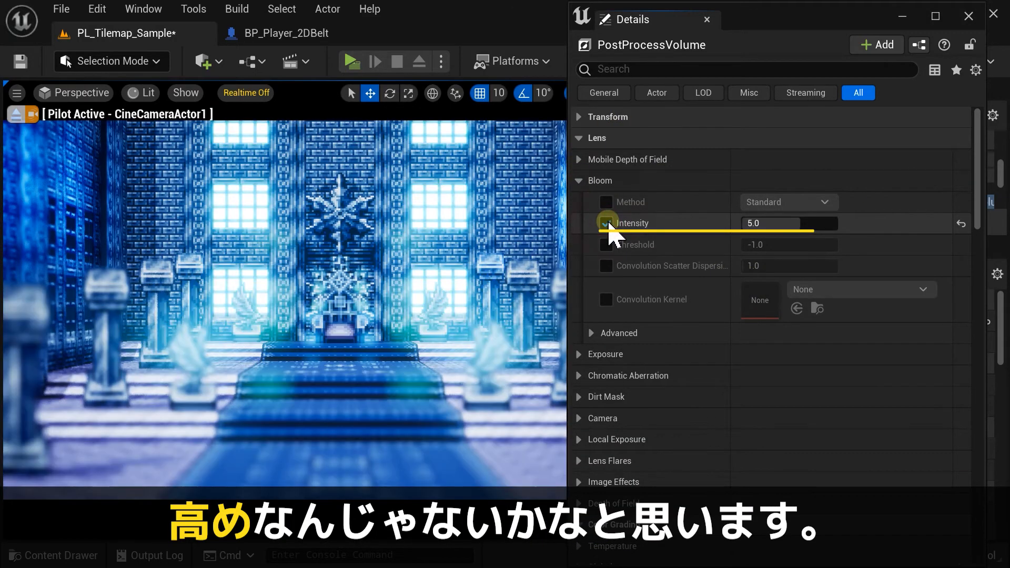
{"action": "left_click", "coordinate": [606, 224]}
{"action": "left_click", "coordinate": [606, 224]}
{"action": "left_click", "coordinate": [606, 223]}
{"action": "left_click", "coordinate": [607, 223]}
{"action": "left_click", "coordinate": [607, 223]}
{"action": "left_click", "coordinate": [607, 223]}
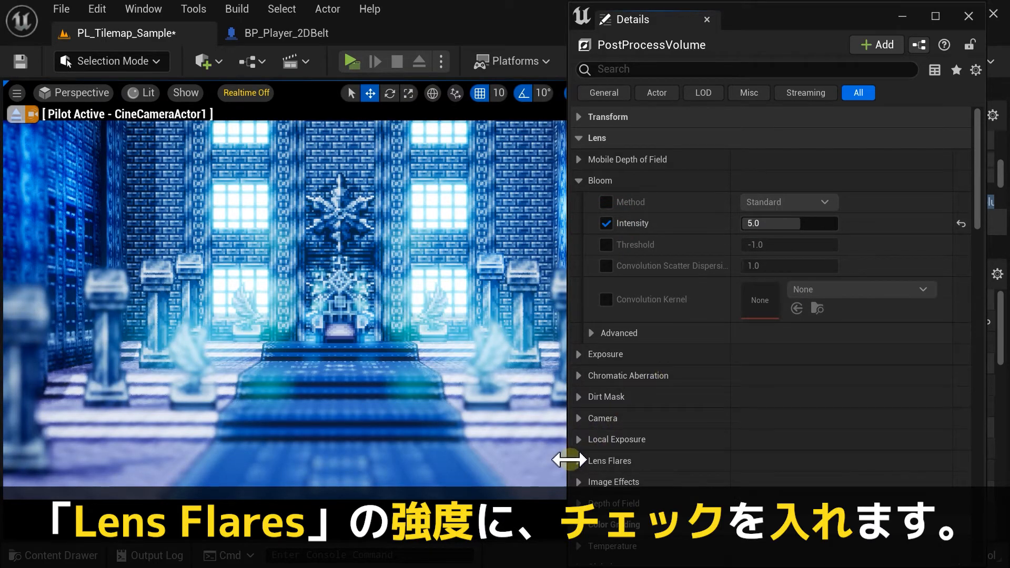
- Compare the scene with the PostProcessVolume's Lens Flares Intensity override switched off and on, leaving it enabled
{"action": "left_click", "coordinate": [578, 461]}
{"action": "scroll", "coordinate": [692, 397], "scroll_direction": "down", "scroll_amount": 8}
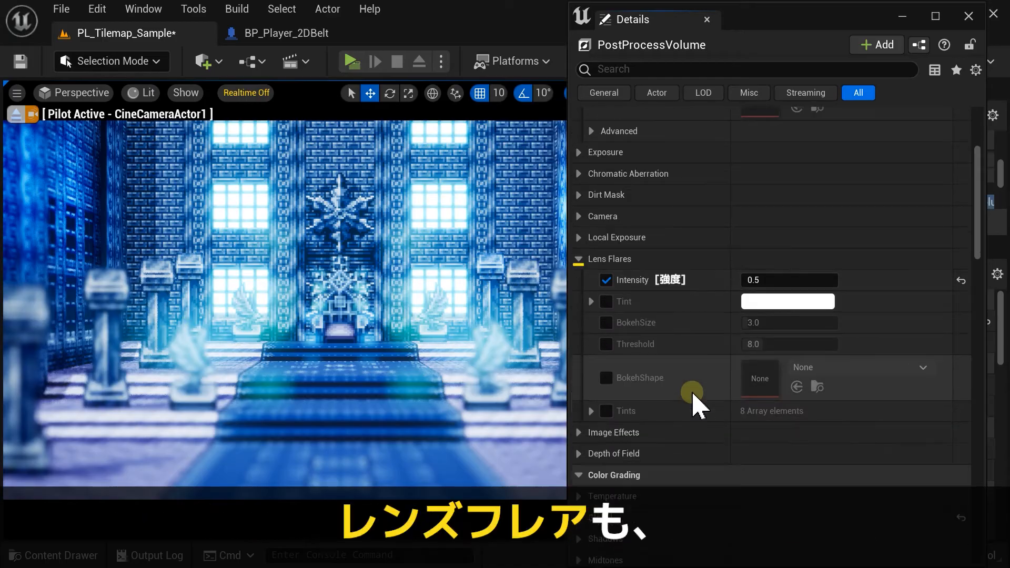
{"action": "left_click", "coordinate": [605, 280]}
{"action": "left_click", "coordinate": [605, 280]}
{"action": "left_click", "coordinate": [604, 280]}
{"action": "left_click", "coordinate": [605, 280]}
{"action": "left_click", "coordinate": [605, 280]}
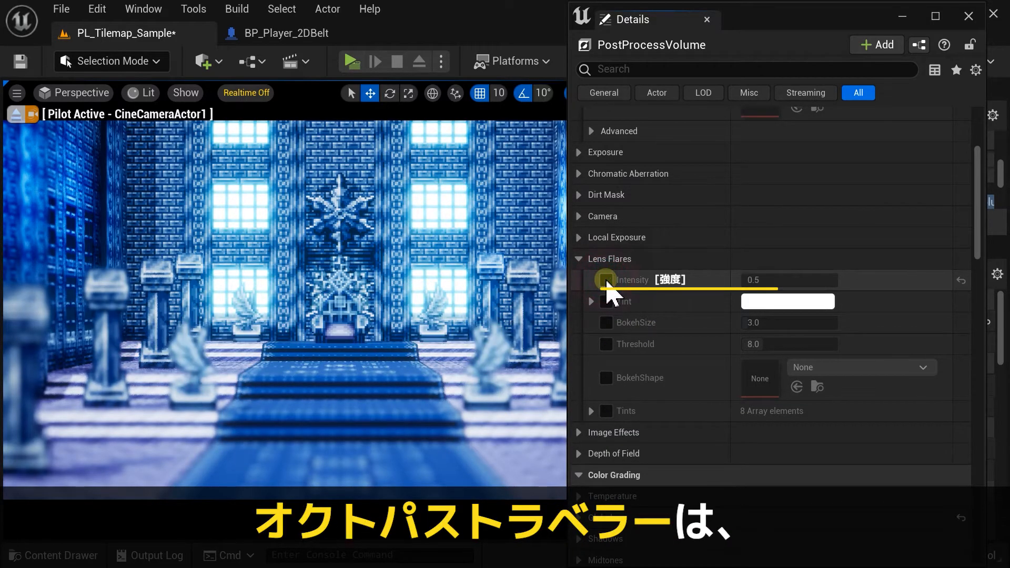
{"action": "left_click", "coordinate": [605, 281]}
{"action": "left_click", "coordinate": [605, 280]}
{"action": "left_click", "coordinate": [606, 281]}
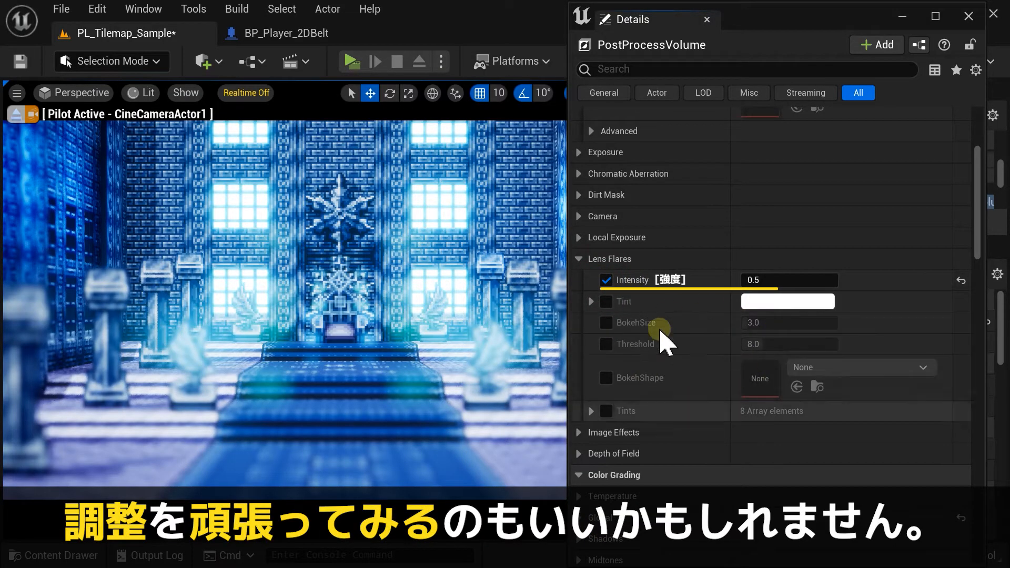
- Compare the scene with the PostProcessVolume's global color grading Contrast override switched off and on, leaving it enabled
{"action": "scroll", "coordinate": [647, 201], "scroll_direction": "down", "scroll_amount": 10}
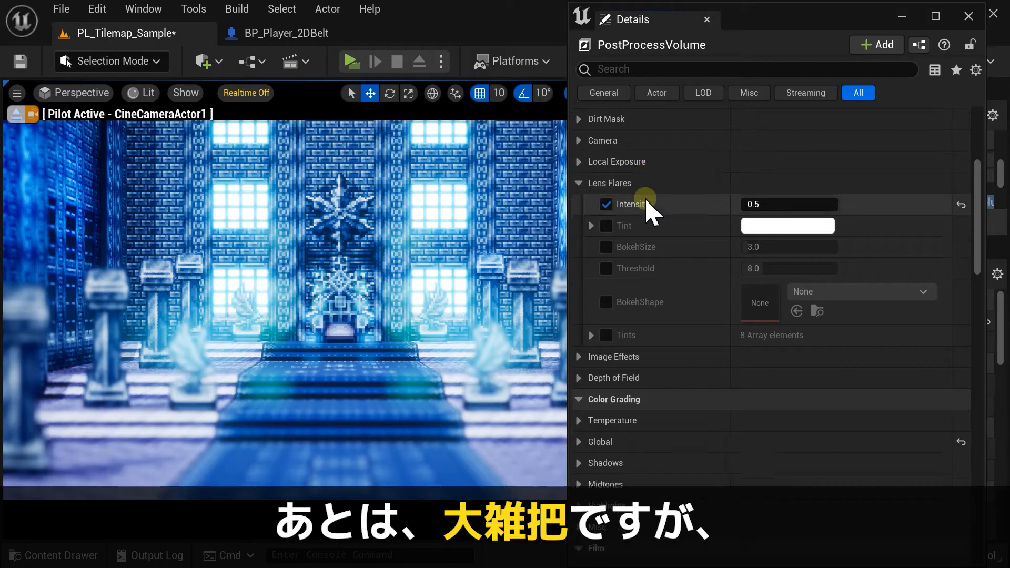
{"action": "scroll", "coordinate": [647, 204], "scroll_direction": "down", "scroll_amount": 2}
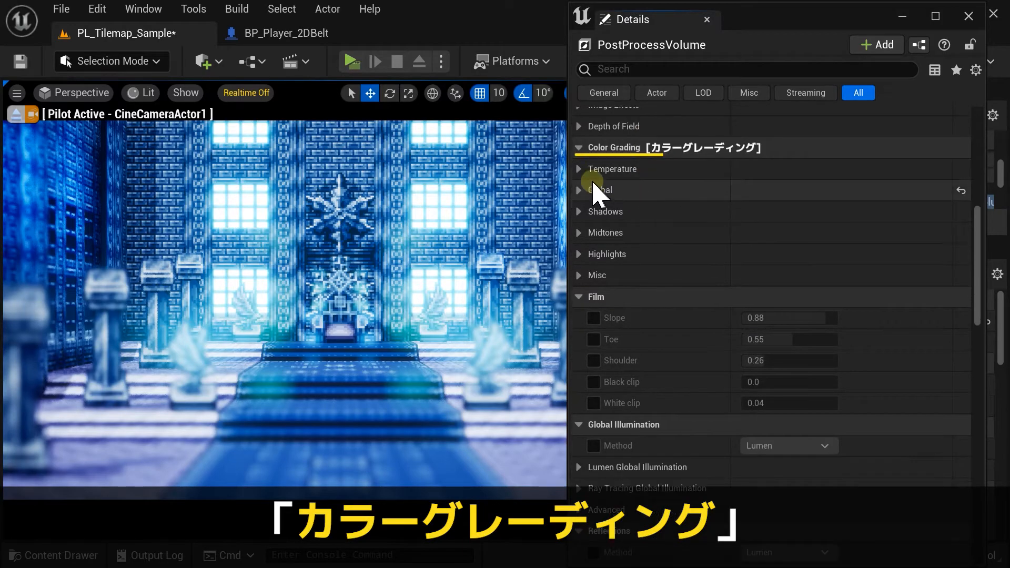
{"action": "left_click", "coordinate": [580, 191]}
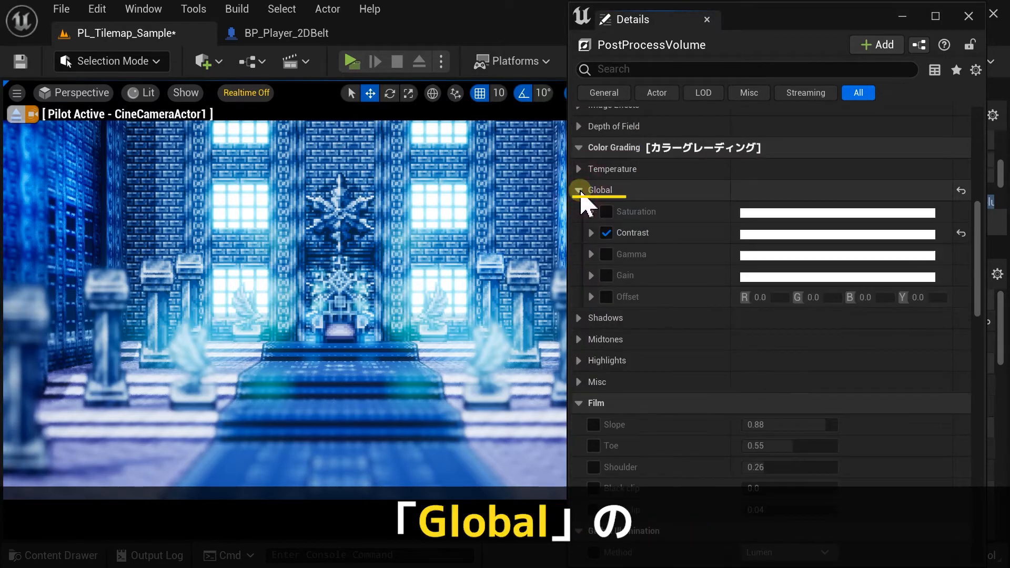
{"action": "left_click", "coordinate": [591, 233]}
{"action": "left_click", "coordinate": [607, 233]}
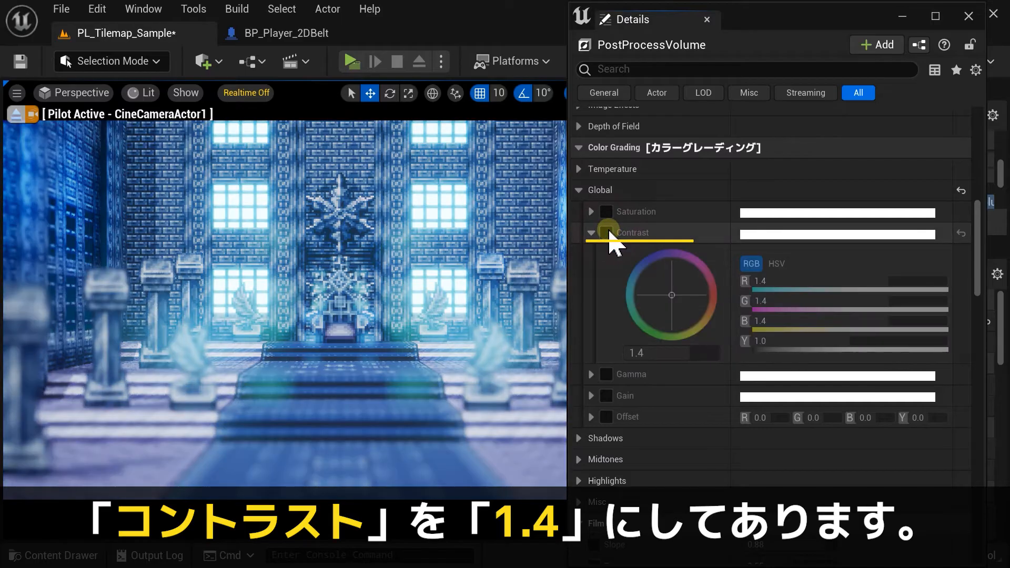
{"action": "left_click", "coordinate": [606, 232]}
{"action": "left_click", "coordinate": [606, 232]}
{"action": "left_click", "coordinate": [606, 232]}
{"action": "left_click", "coordinate": [606, 232]}
{"action": "left_click", "coordinate": [606, 232]}
{"action": "left_click", "coordinate": [606, 232]}
{"action": "left_click", "coordinate": [606, 233]}
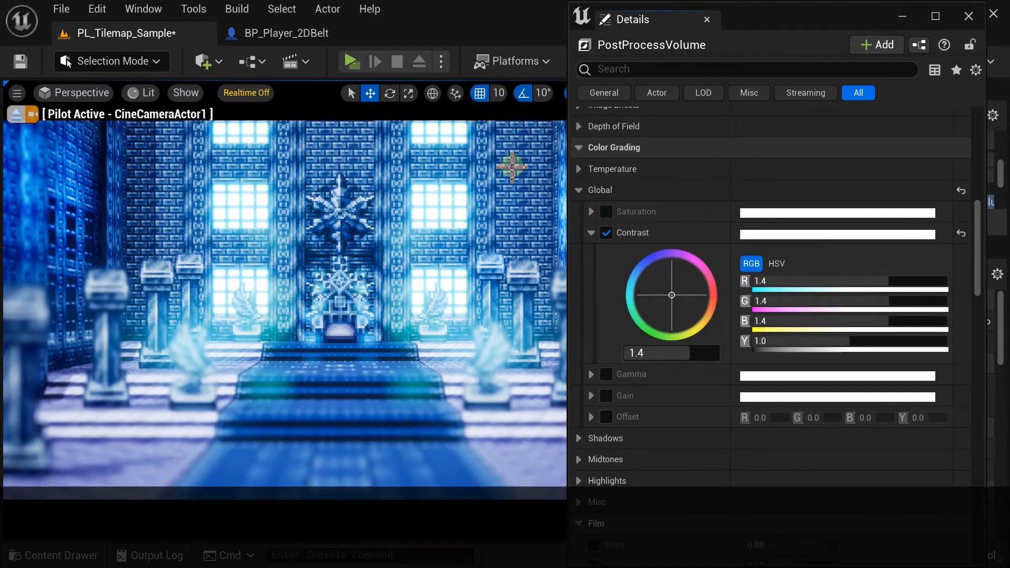
- Stop piloting CineCameraActor1 and compare the level with the ExponentialHeightFog hidden and shown
{"action": "left_click", "coordinate": [18, 114]}
{"action": "scroll", "coordinate": [409, 243], "scroll_direction": "down", "scroll_amount": 5}
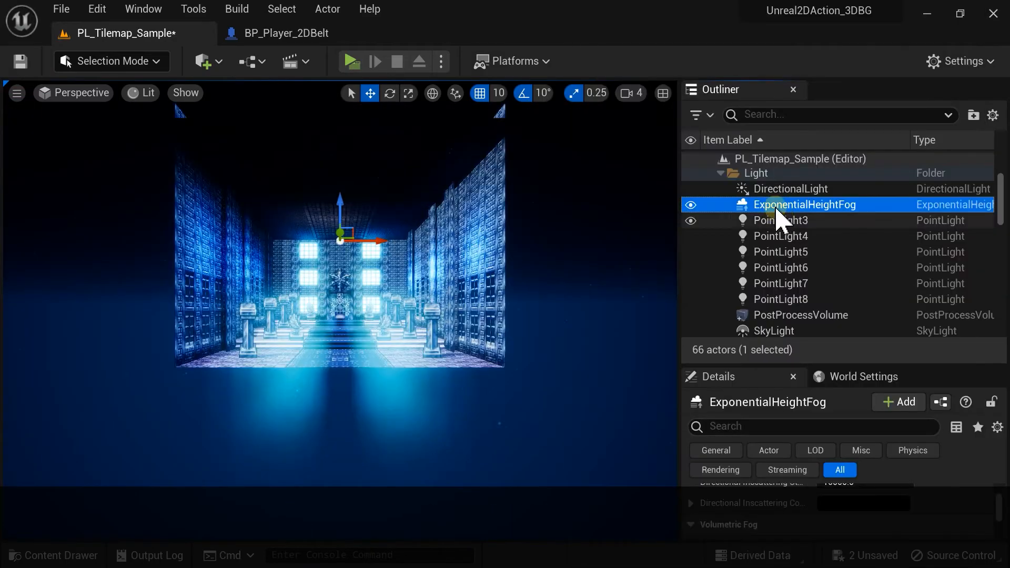
{"action": "left_click", "coordinate": [688, 205]}
{"action": "left_click", "coordinate": [687, 205]}
{"action": "left_click", "coordinate": [688, 205]}
{"action": "left_click", "coordinate": [687, 205]}
{"action": "left_click", "coordinate": [689, 205]}
{"action": "left_click", "coordinate": [689, 205]}
{"action": "left_click", "coordinate": [689, 205]}
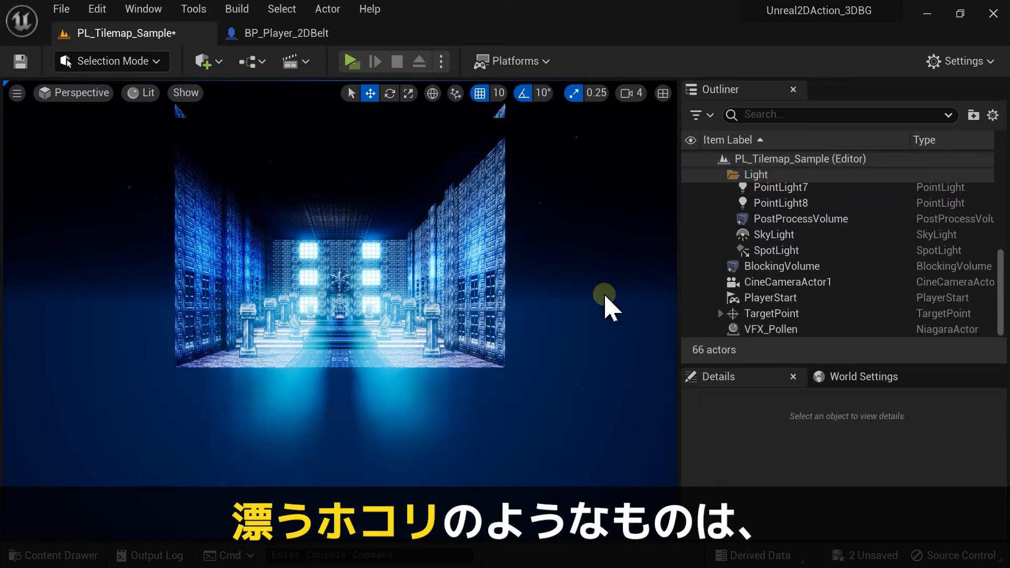
- Select the VFX_Pollen actor to examine its floating dust particles in the level, and clear the selection
{"action": "left_click", "coordinate": [699, 330]}
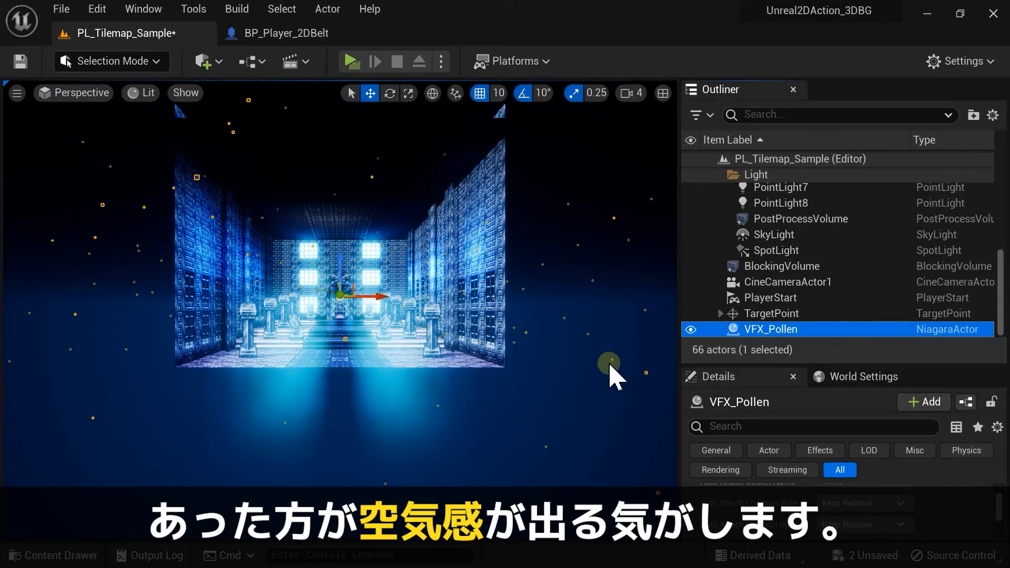
{"action": "left_click", "coordinate": [610, 364]}
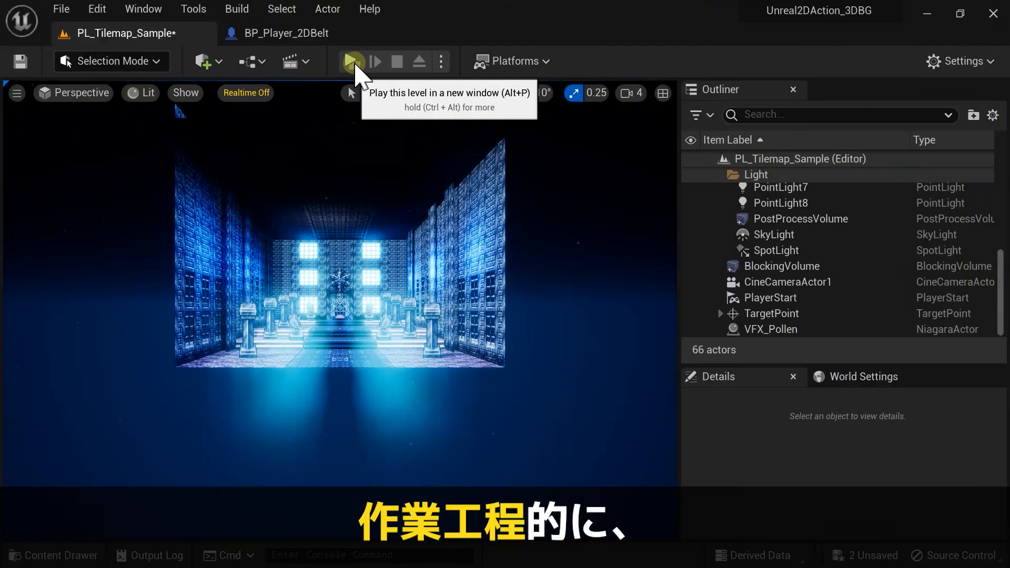
- Play the level in a new window and walk the character in all four directions to check its movement
{"action": "left_click", "coordinate": [349, 59]}
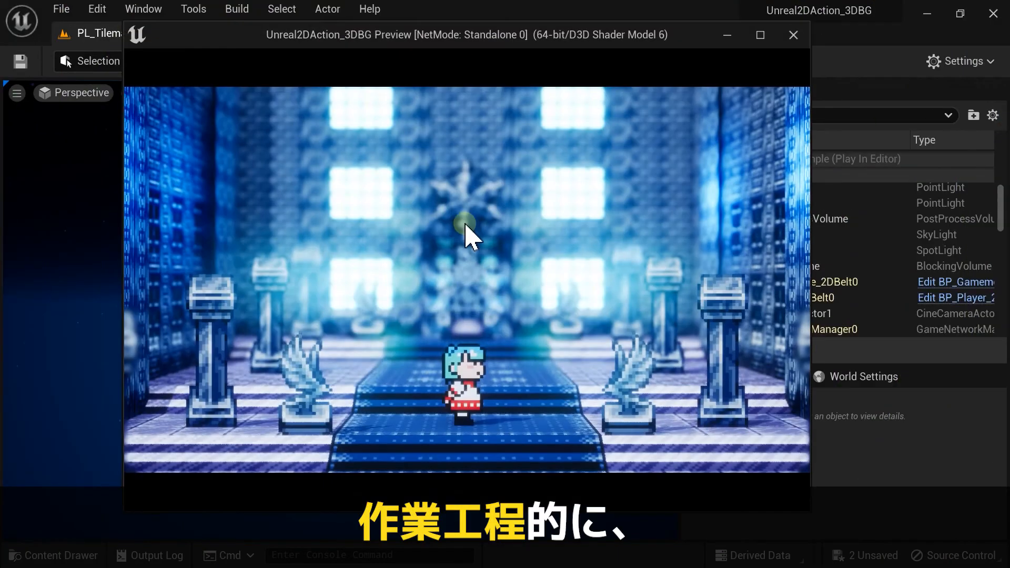
{"action": "key", "text": "Up"}
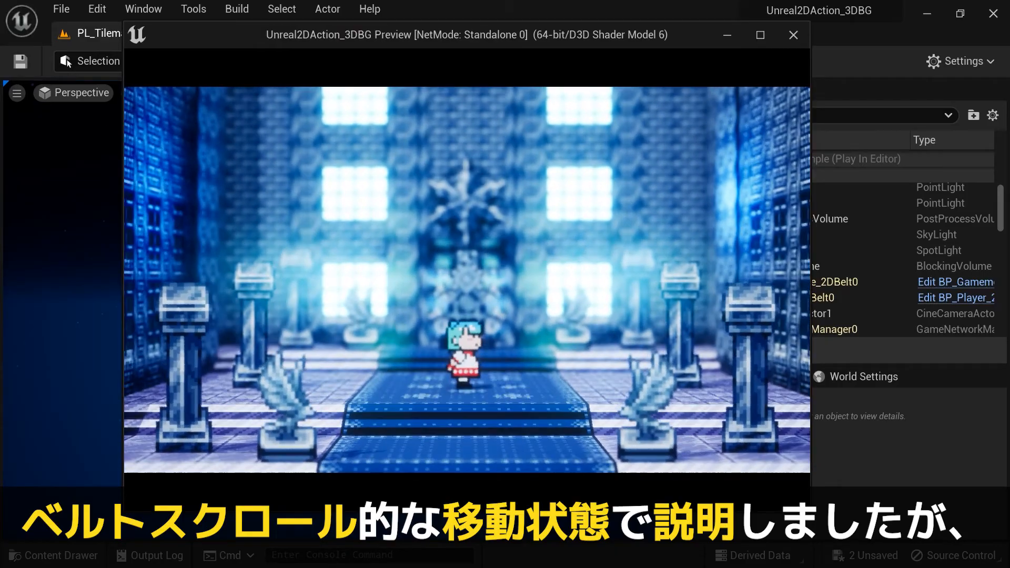
{"action": "key", "text": "Left"}
{"action": "key", "text": "Down"}
{"action": "key", "text": "Right"}
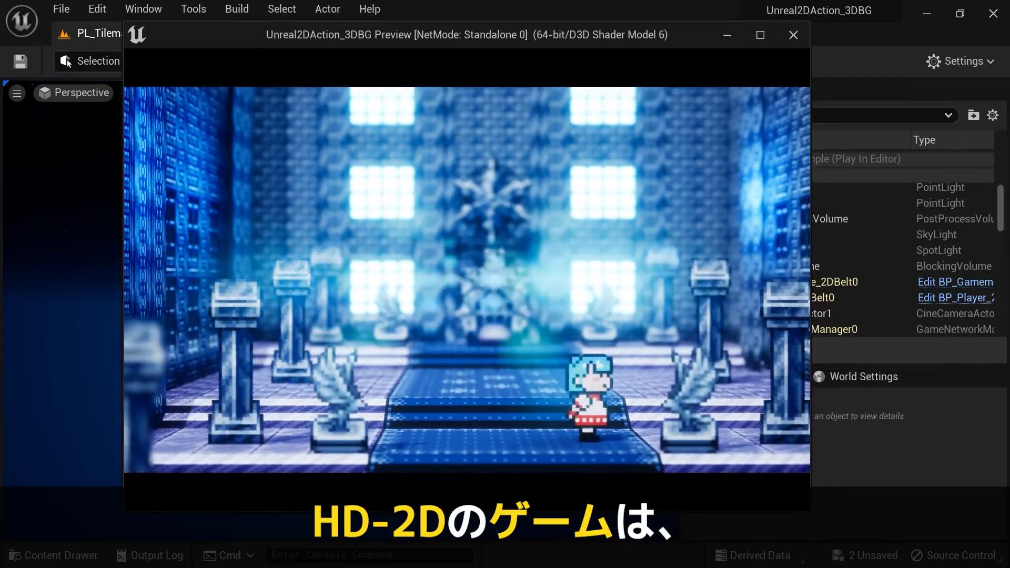
{"action": "key", "text": "Left"}
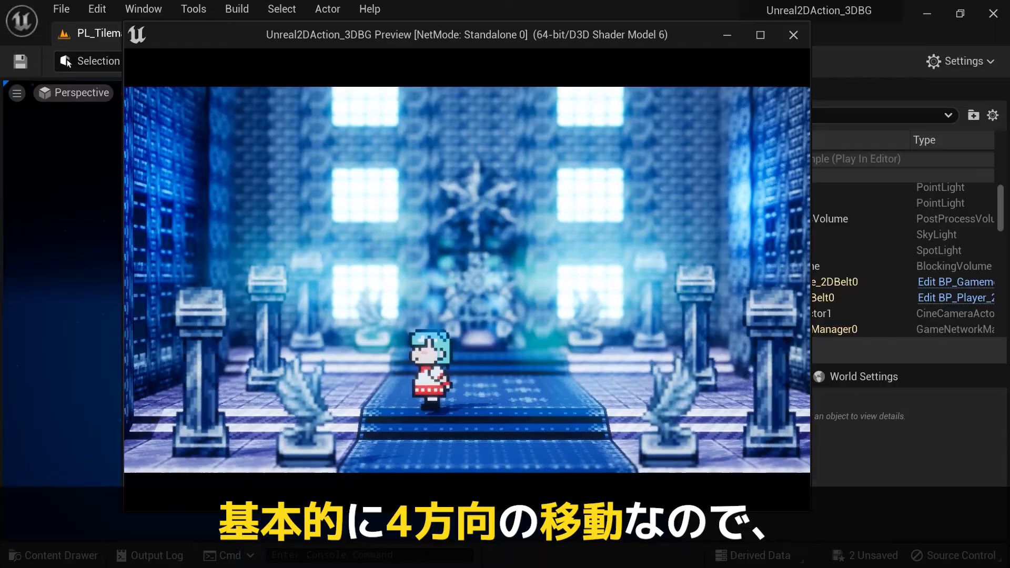
{"action": "key", "text": "Right"}
{"action": "key", "text": "Left"}
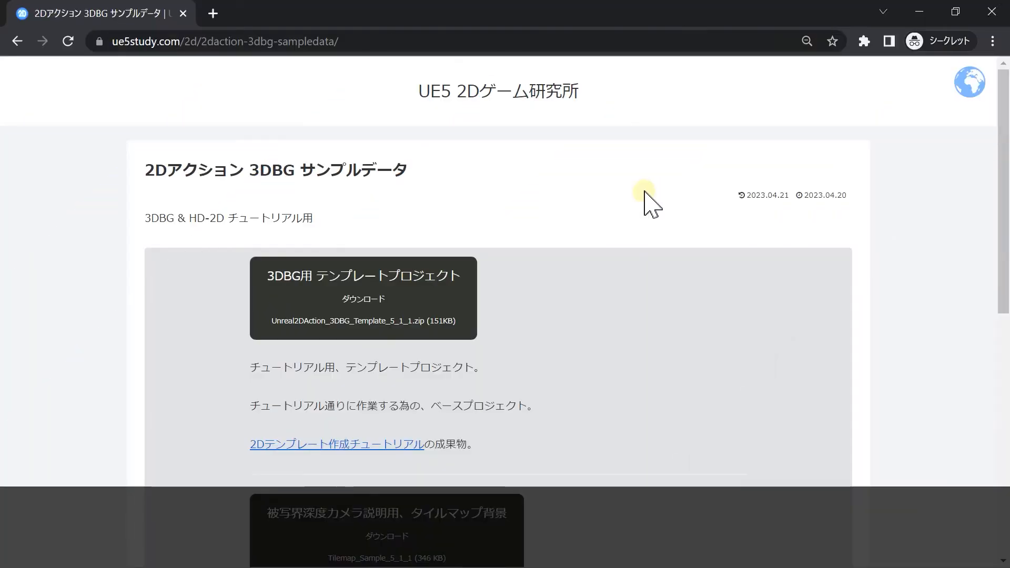
- Copy the TPSprite folder from the downloaded TPSprite_5_1_1 Content folder into the Unreal2DAction_3DBG project's Content folder
{"action": "scroll", "coordinate": [605, 181], "scroll_direction": "down", "scroll_amount": 10}
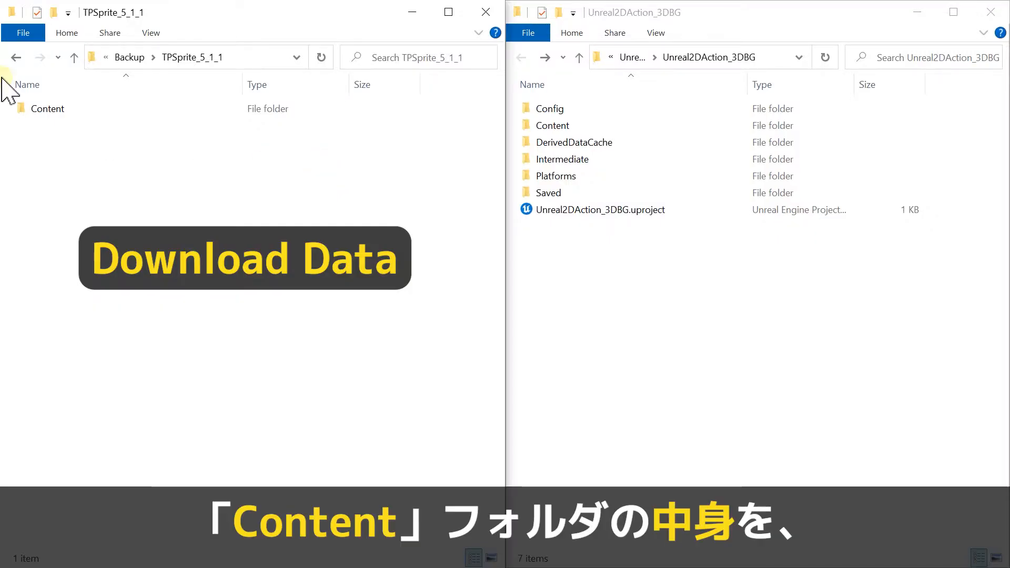
{"action": "left_click", "coordinate": [53, 108]}
{"action": "double_click", "coordinate": [54, 108]}
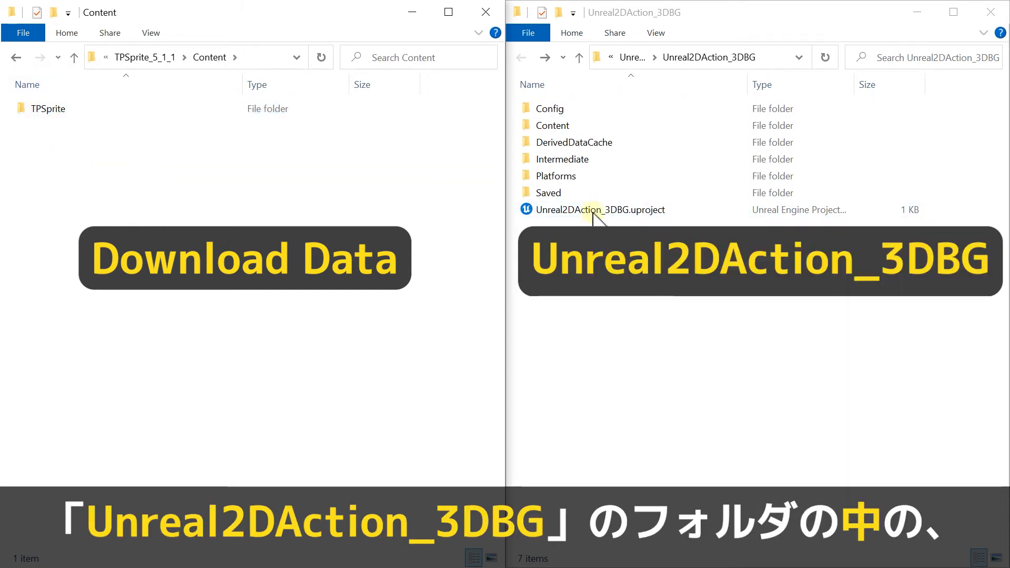
{"action": "double_click", "coordinate": [562, 126]}
{"action": "left_click", "coordinate": [64, 104]}
{"action": "key", "text": "ctrl+c"}
{"action": "left_click", "coordinate": [689, 302]}
{"action": "key", "text": "ctrl+v"}
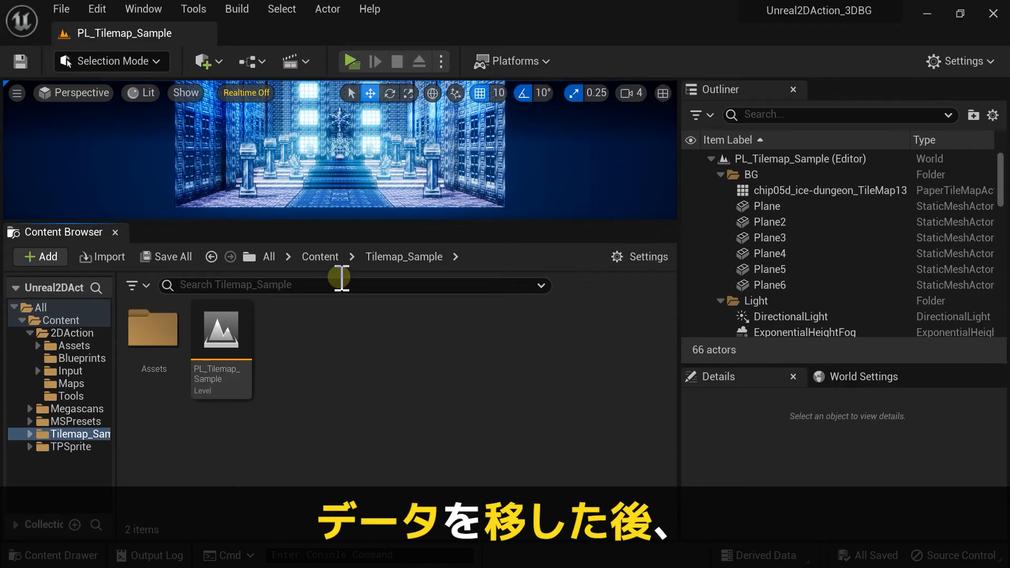
- Locate BP_Belt_4way in the TPSprite folder and set it as the Default Pawn Class of BP_Gamemode_2DBelt
{"action": "left_click", "coordinate": [79, 447]}
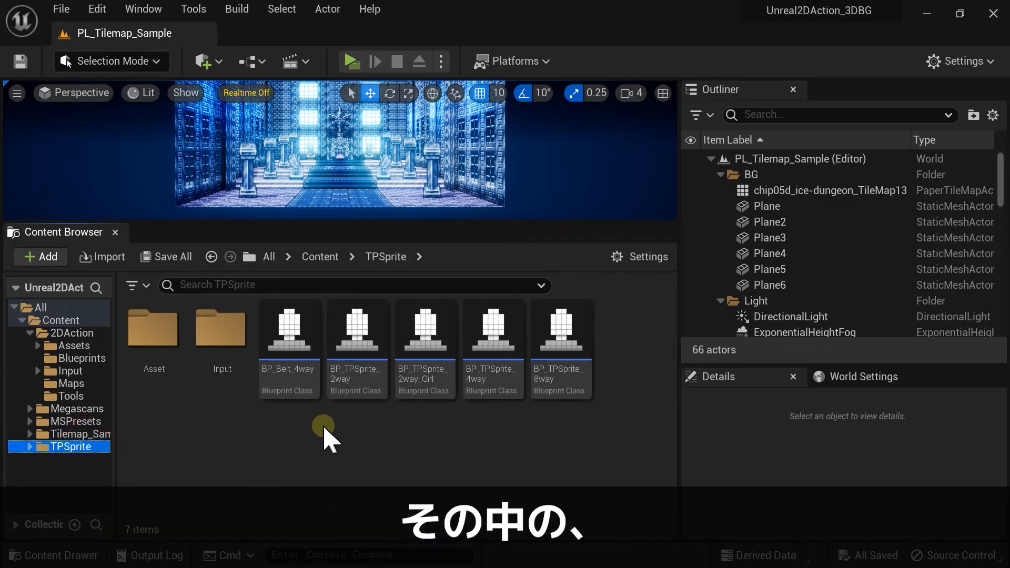
{"action": "left_click", "coordinate": [289, 379]}
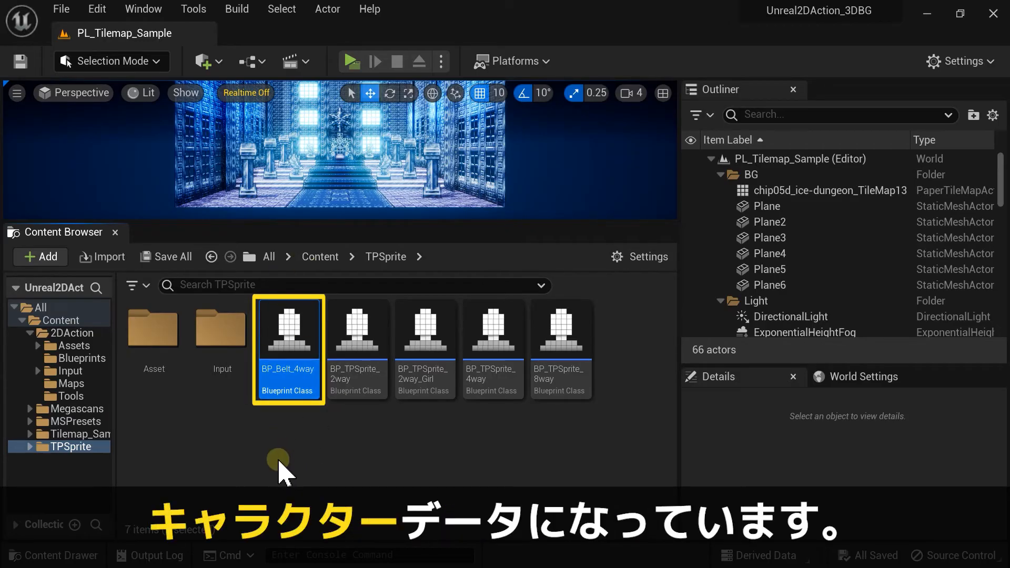
{"action": "left_click", "coordinate": [57, 359]}
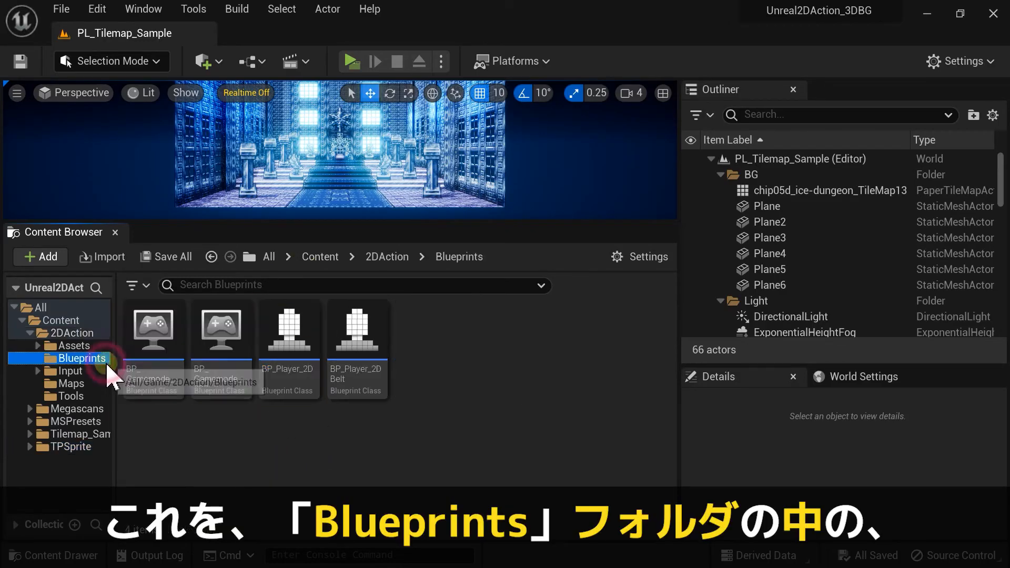
{"action": "left_click", "coordinate": [220, 349]}
{"action": "double_click", "coordinate": [220, 351]}
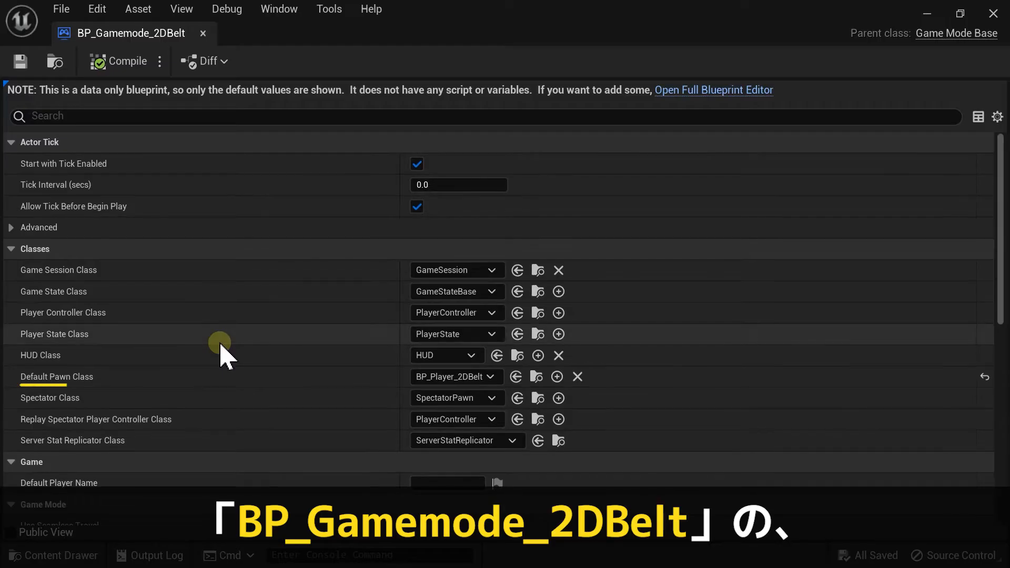
{"action": "left_click", "coordinate": [444, 377]}
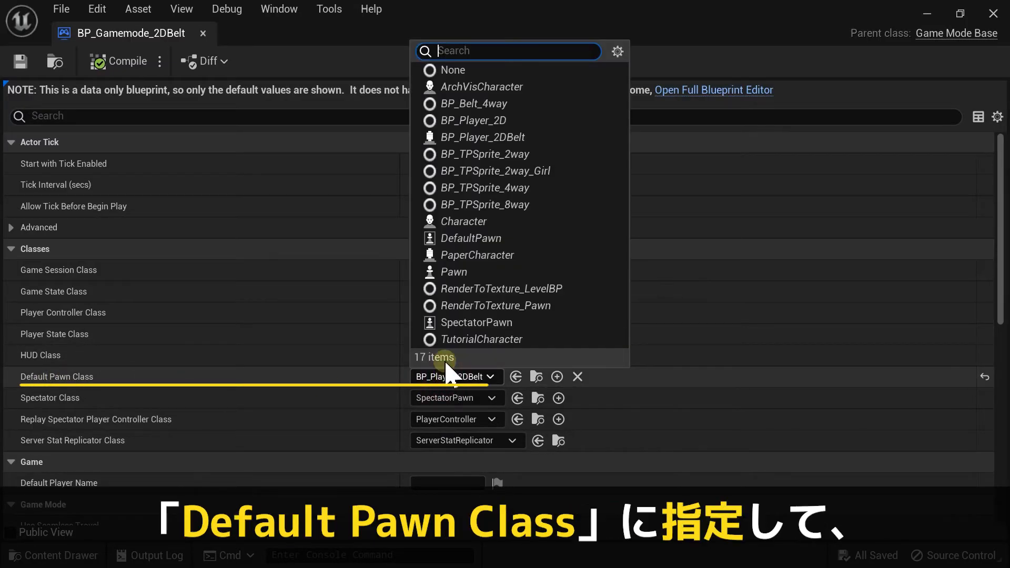
{"action": "left_click", "coordinate": [488, 104]}
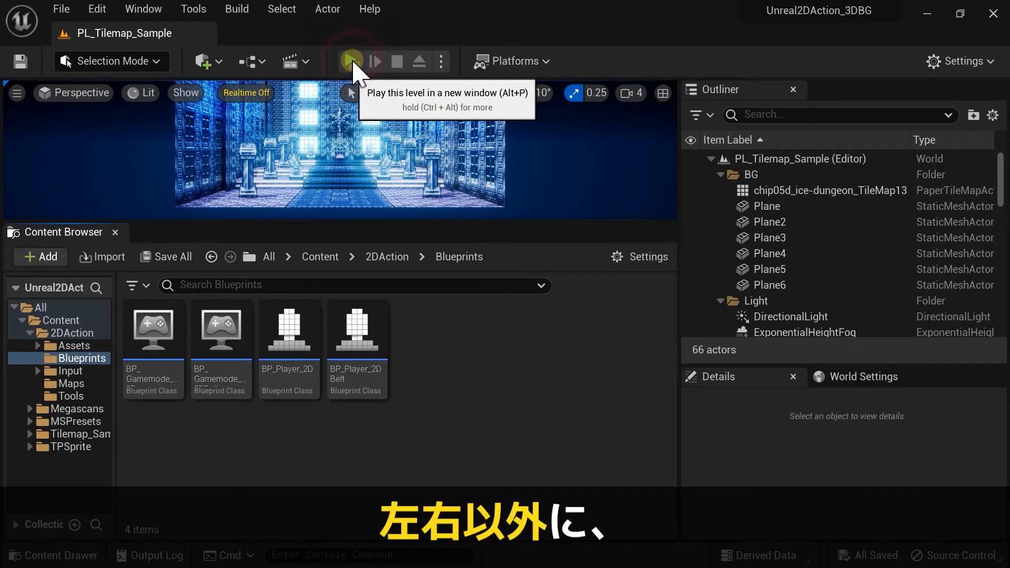
- Play the level and walk the BP_Belt_4way character in four directions to check its directional sprites
{"action": "left_click", "coordinate": [350, 62]}
{"action": "key", "text": "w"}
{"action": "key", "text": "a"}
{"action": "key", "text": "d"}
{"action": "key", "text": "w"}
{"action": "key", "text": "s"}
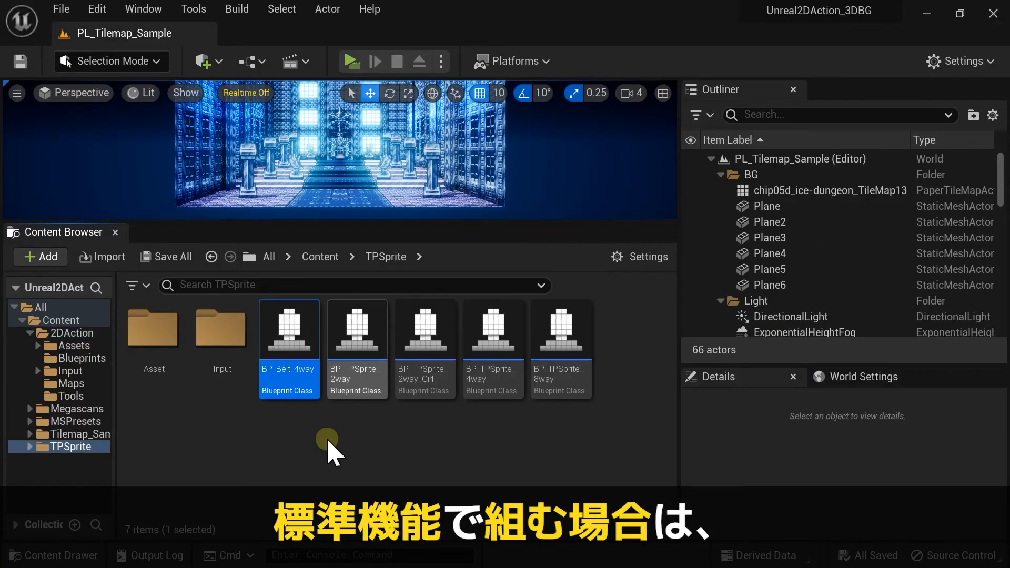
- Open the BP_Belt_4way blueprint from the TPSprite folder to look at its setup
{"action": "double_click", "coordinate": [286, 336]}
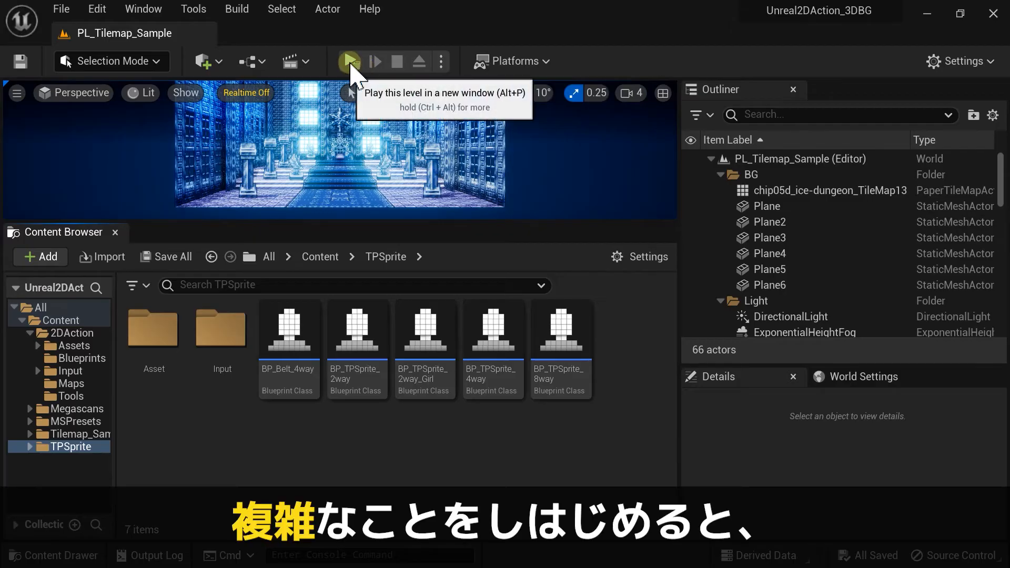
- Play the PL_Tilemap_Sample level and walk the four-direction sprite character around the throne room
{"action": "left_click", "coordinate": [348, 62]}
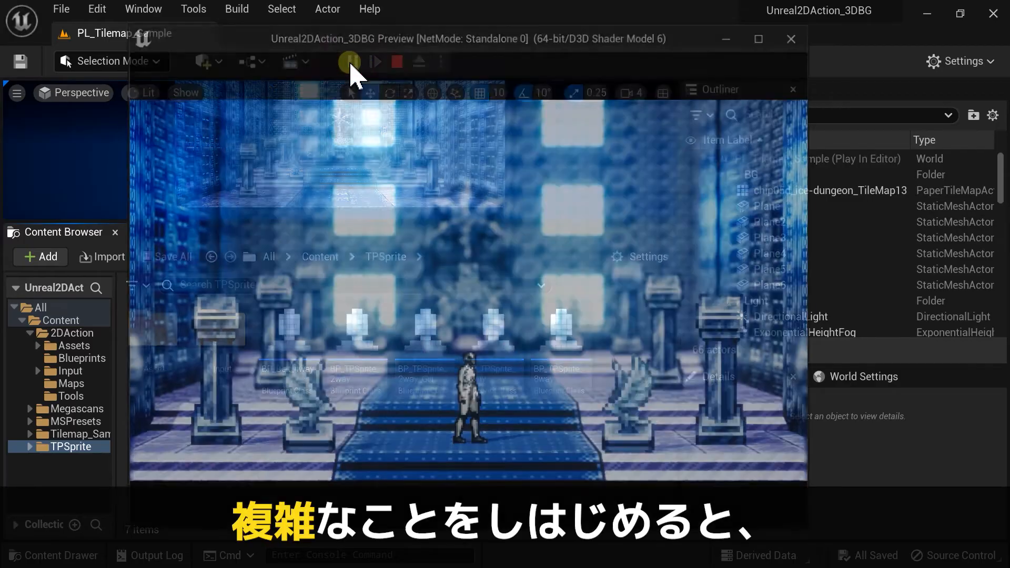
{"action": "key", "text": "w"}
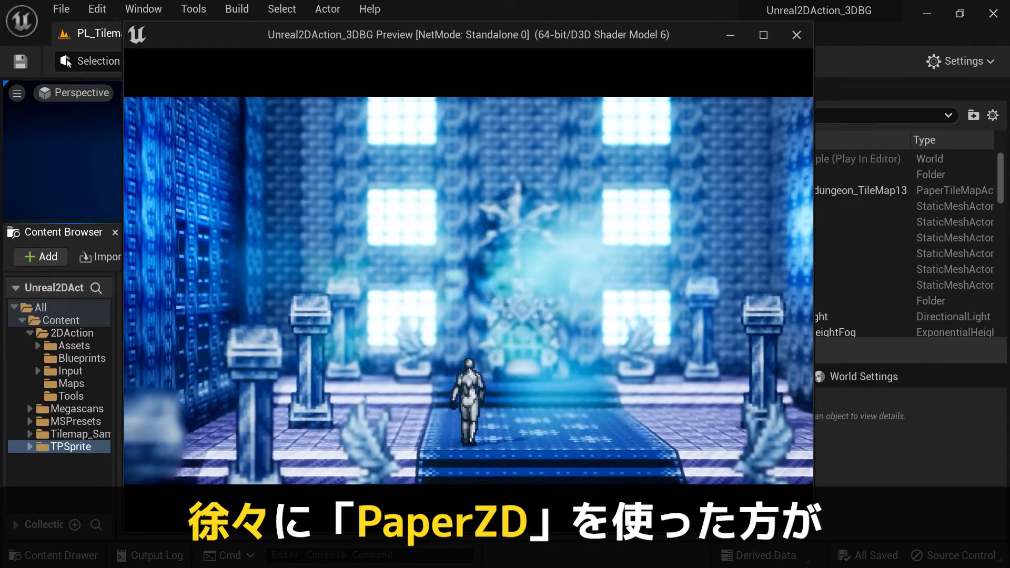
{"action": "key", "text": "a"}
{"action": "key", "text": "d"}
{"action": "key", "text": "a"}
{"action": "key", "text": "s"}
{"action": "key", "text": "d"}
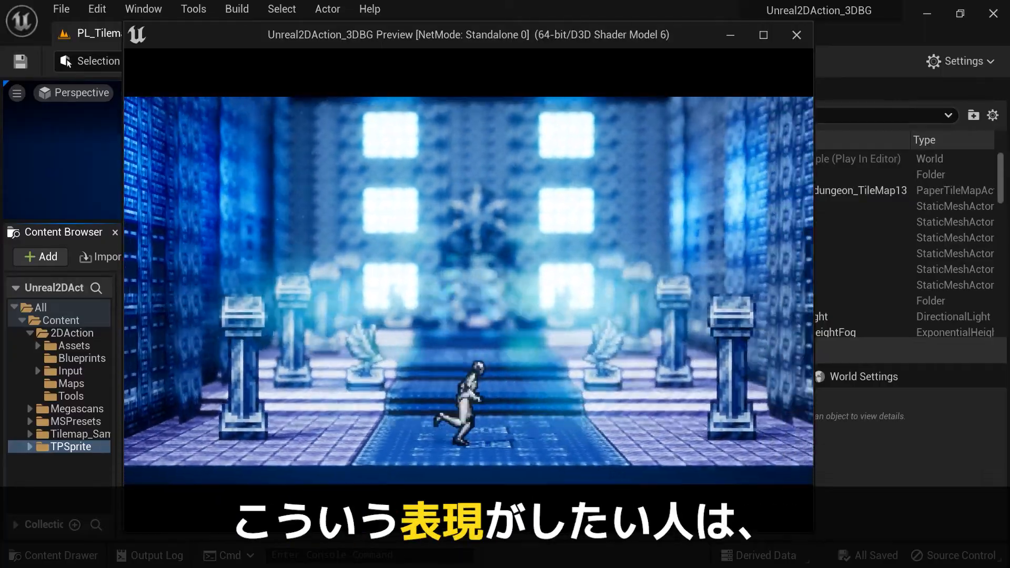
{"action": "key", "text": "w"}
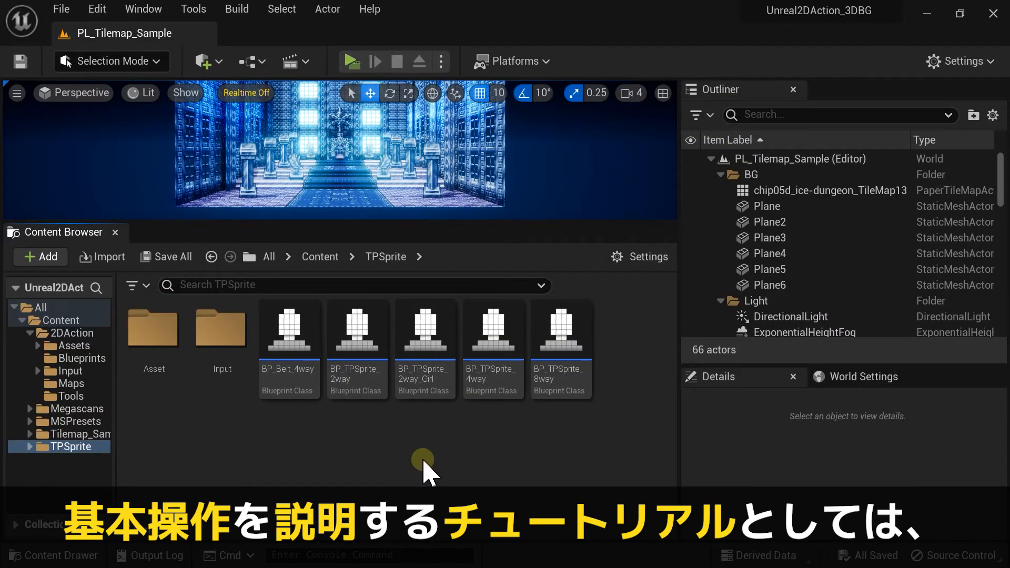
{"action": "left_click", "coordinate": [302, 368]}
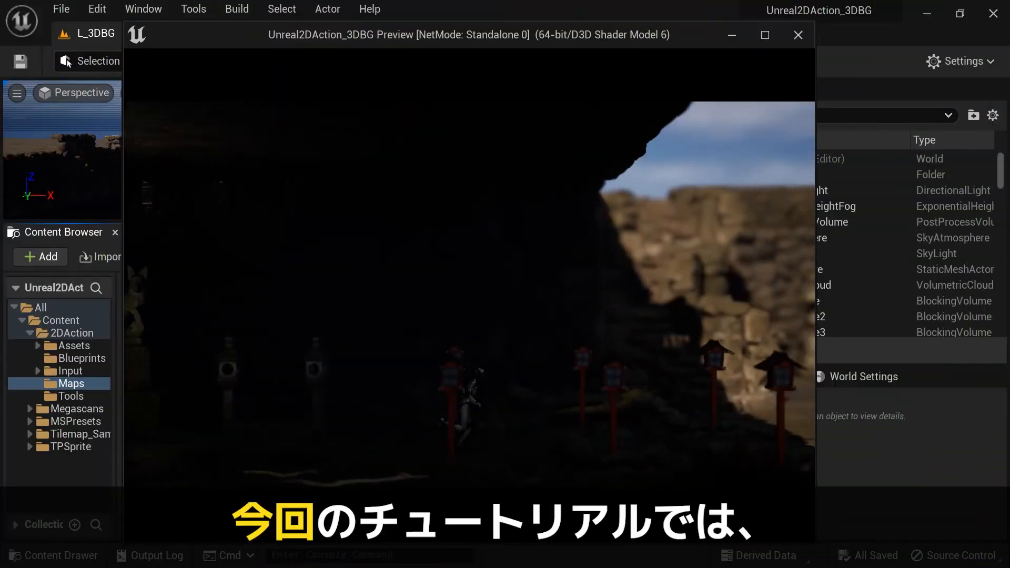
- Run and jump with the sprite character through the Megascans background in the L_3DBG play preview
{"action": "key", "text": "d"}
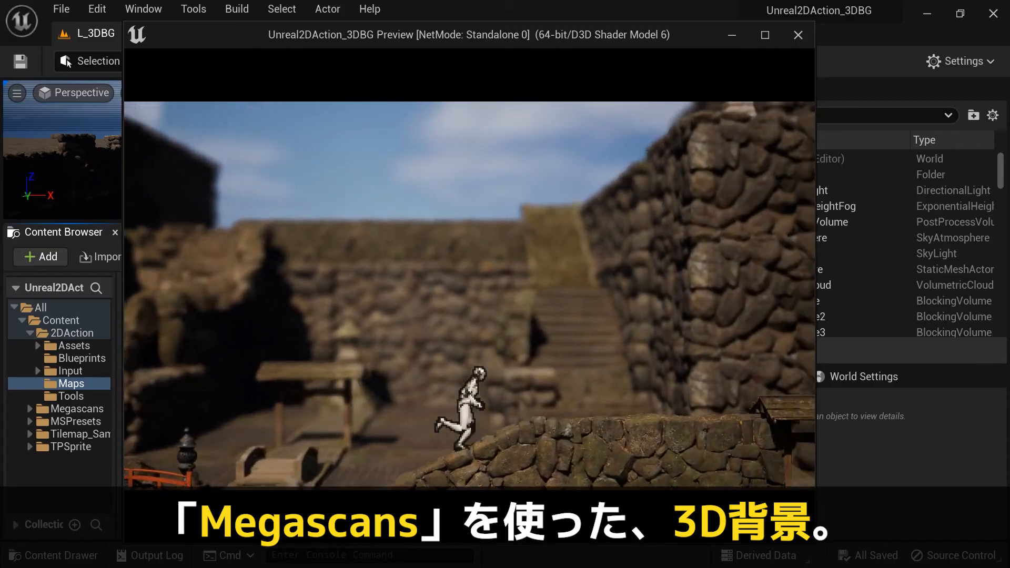
{"action": "key", "text": "space"}
{"action": "key", "text": "d"}
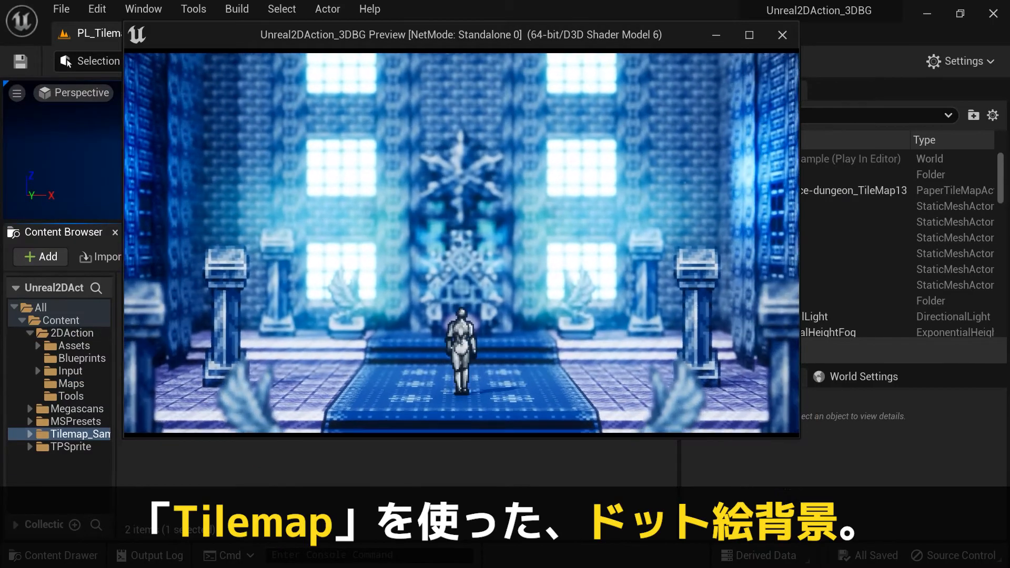
- Walk the character toward the throne and back in the tilemap level preview, and stop playing
{"action": "key", "text": "w"}
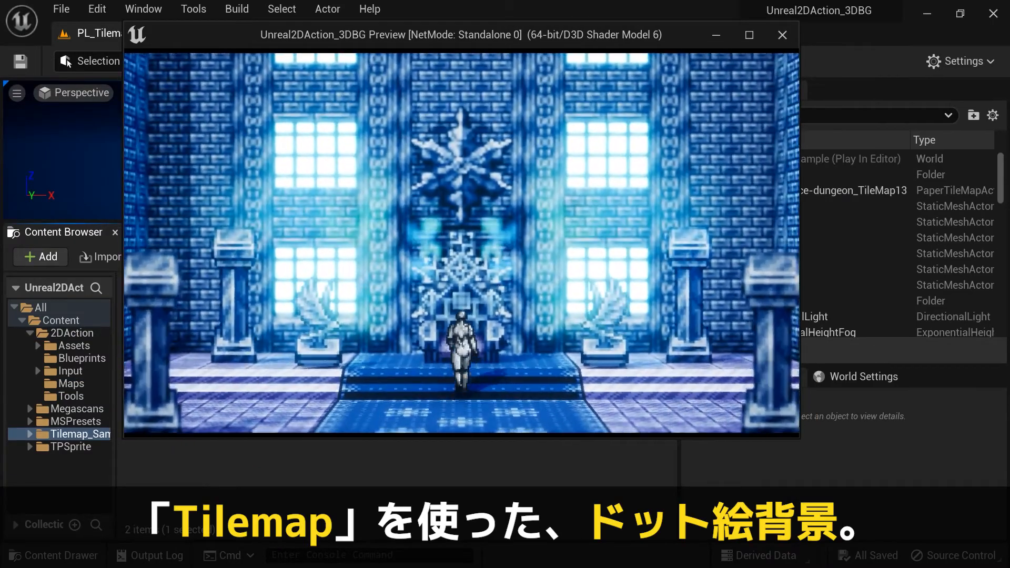
{"action": "key", "text": "s"}
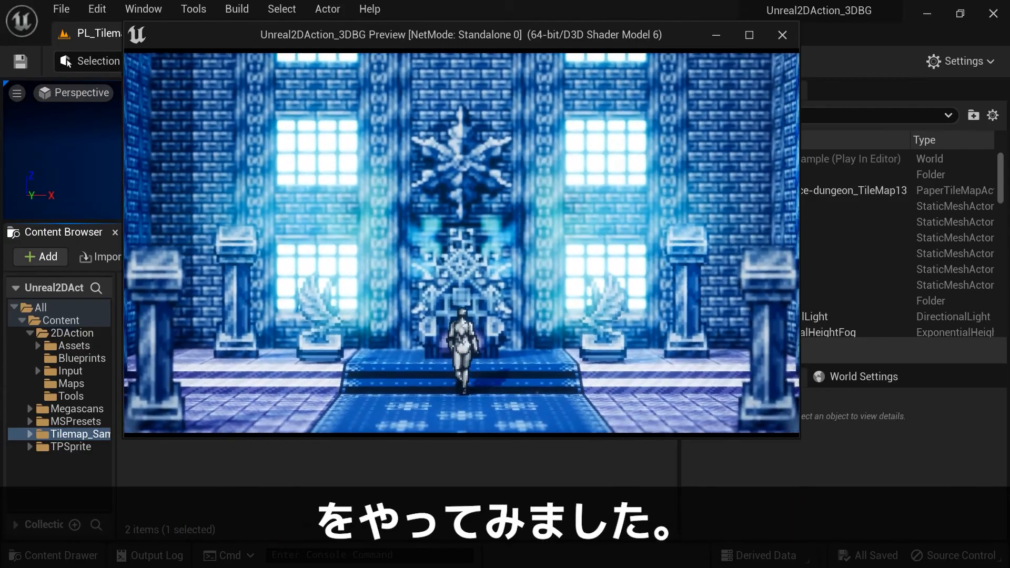
{"action": "key", "text": "Escape"}
{"action": "left_click", "coordinate": [350, 451]}
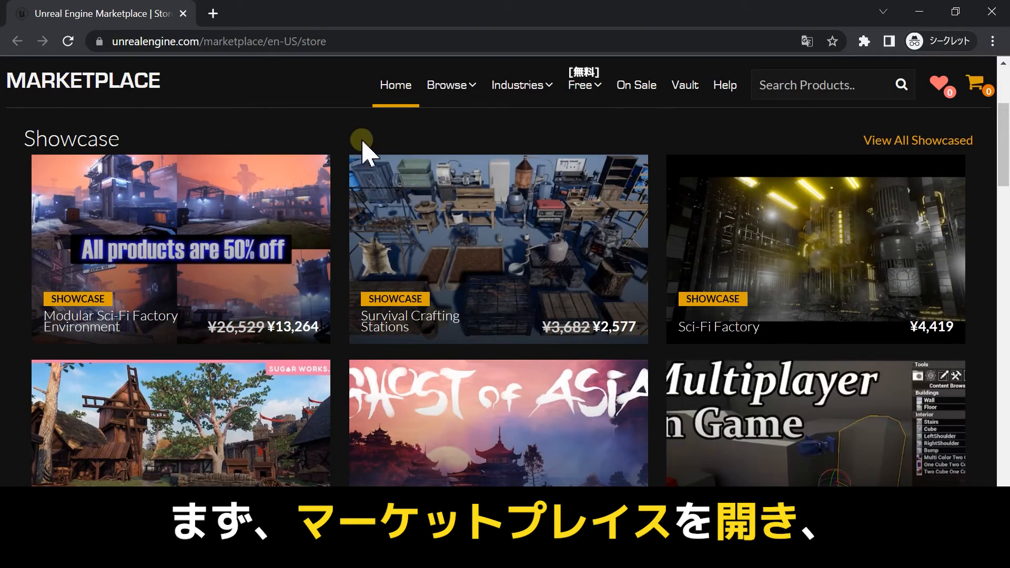
- Get the free Stylized Fantasy Provencal asset from the Marketplace's Permanently Free Collection and open the Epic Games Launcher
{"action": "mouse_move", "coordinate": [581, 91]}
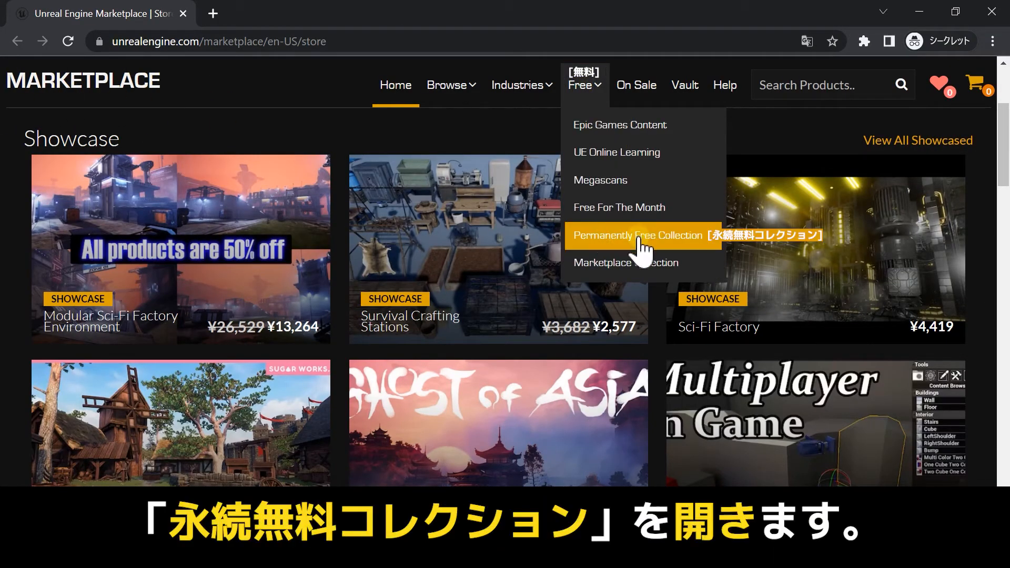
{"action": "left_click", "coordinate": [678, 238]}
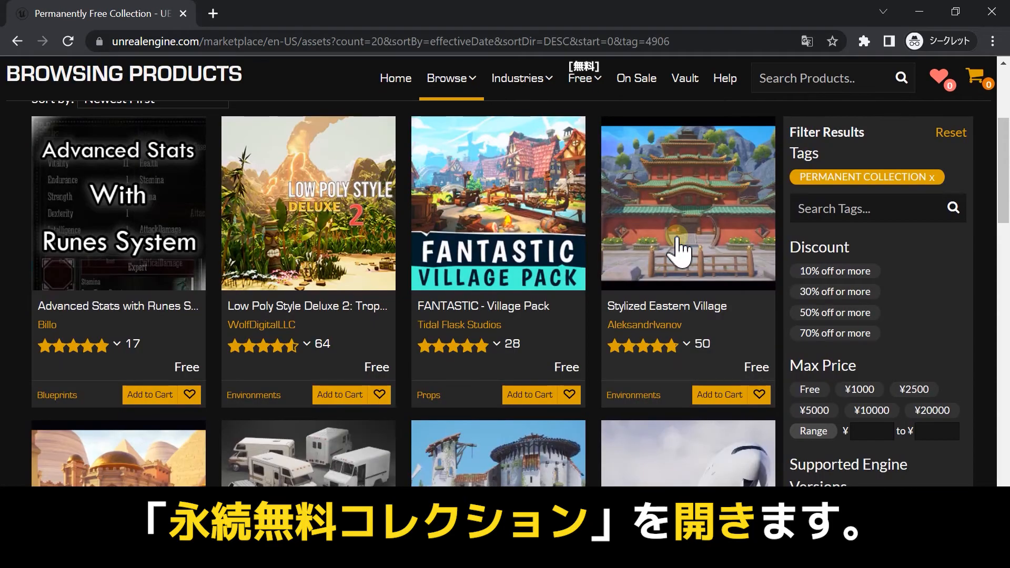
{"action": "scroll", "coordinate": [678, 247], "scroll_direction": "down", "scroll_amount": 5}
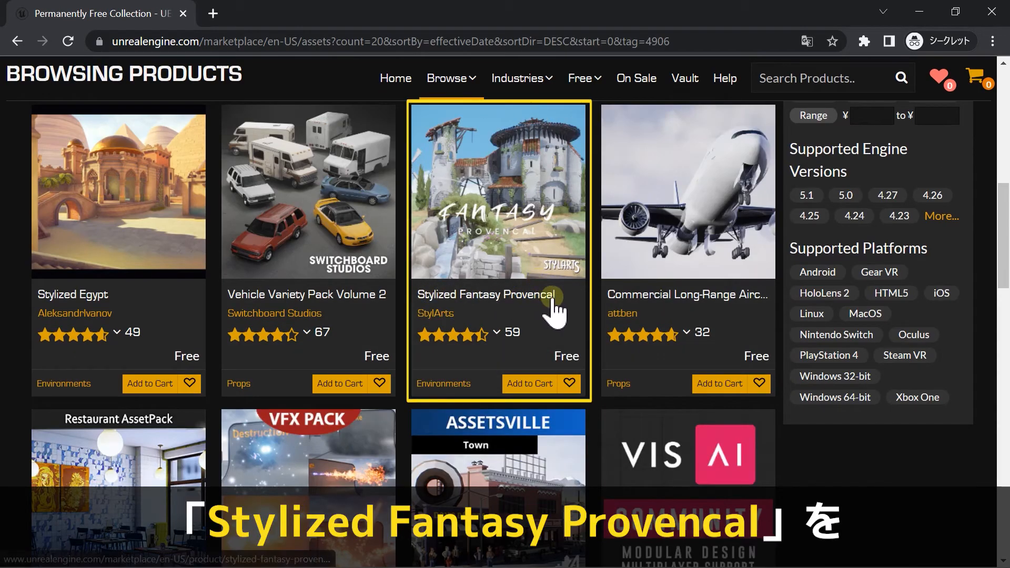
{"action": "left_click", "coordinate": [521, 223]}
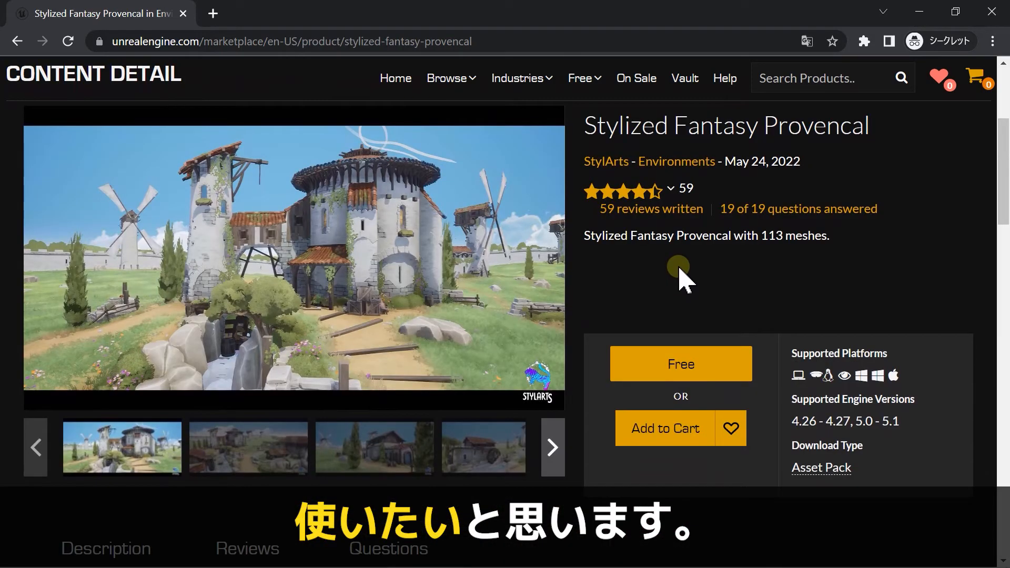
{"action": "left_click", "coordinate": [677, 363]}
{"action": "left_click", "coordinate": [556, 192]}
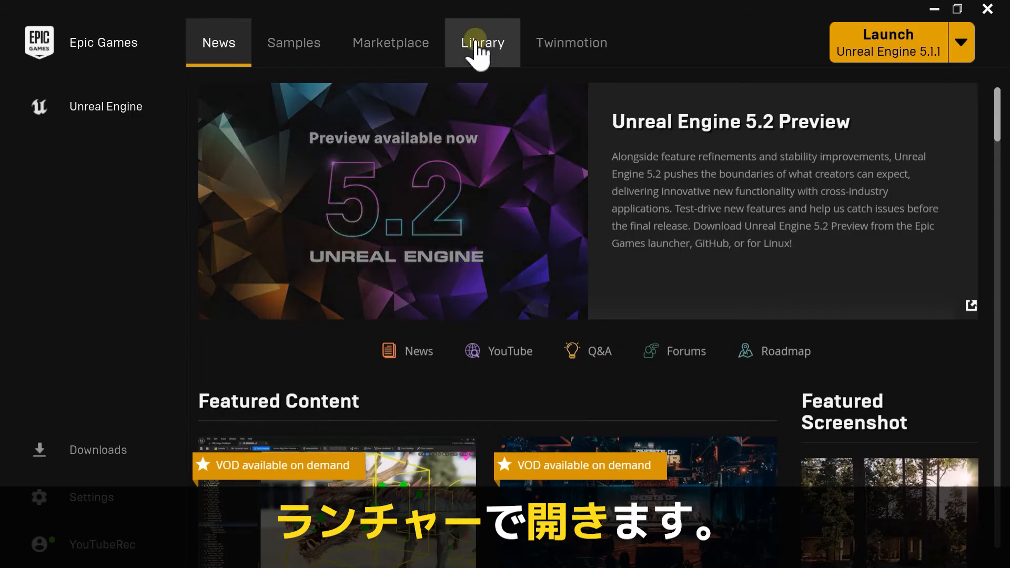
- Search the Vault in the launcher's Library for "stylized fantasy"
{"action": "left_click", "coordinate": [476, 47]}
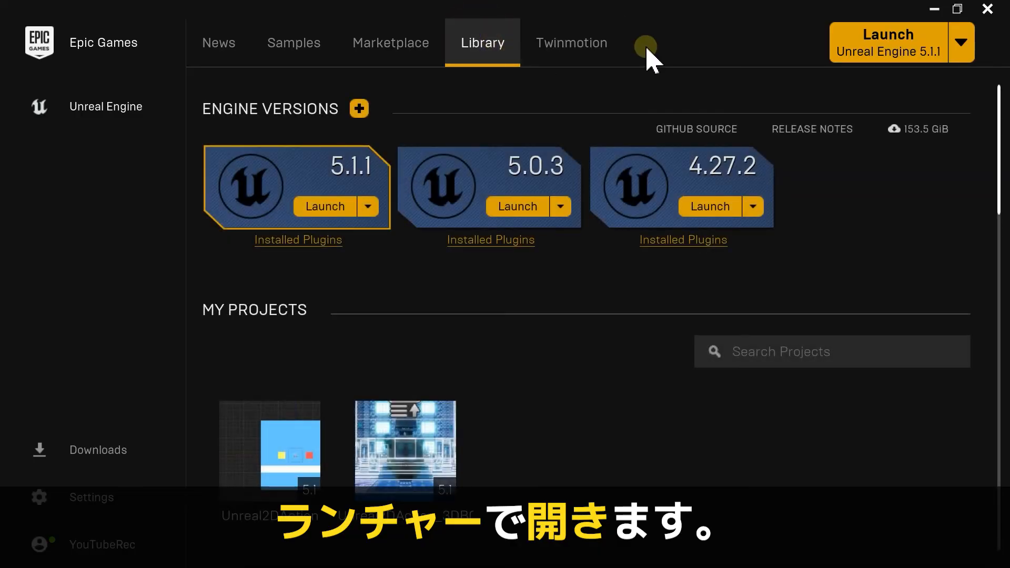
{"action": "scroll", "coordinate": [569, 101], "scroll_direction": "down", "scroll_amount": 4}
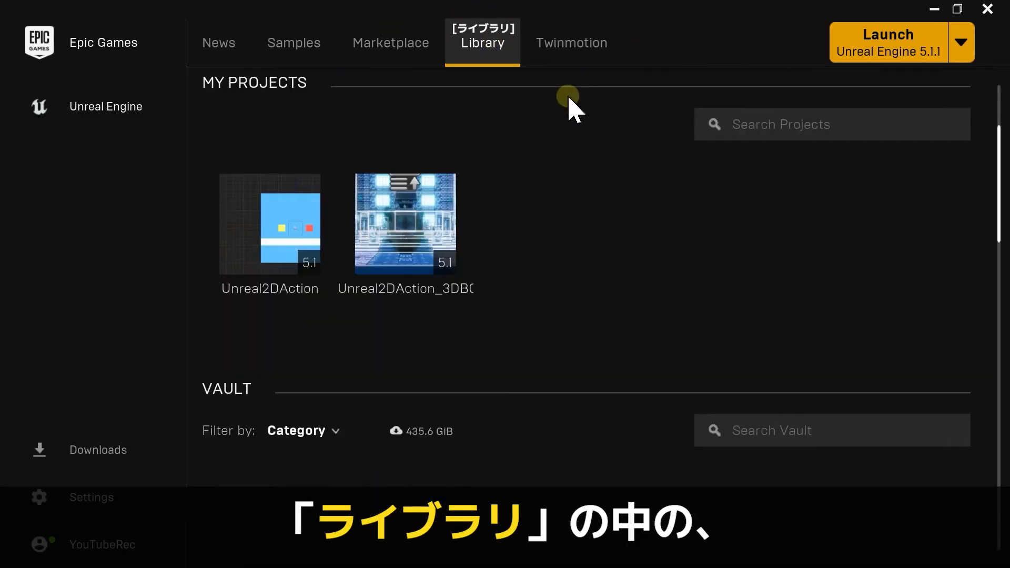
{"action": "scroll", "coordinate": [569, 101], "scroll_direction": "down", "scroll_amount": 3}
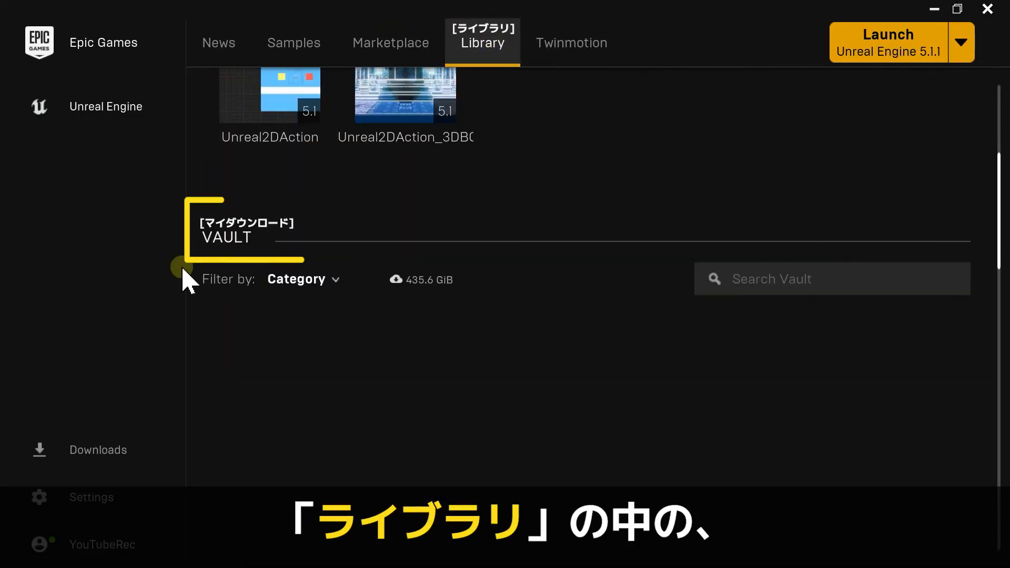
{"action": "left_click", "coordinate": [753, 282]}
{"action": "type", "text": "stylized fantasy"}
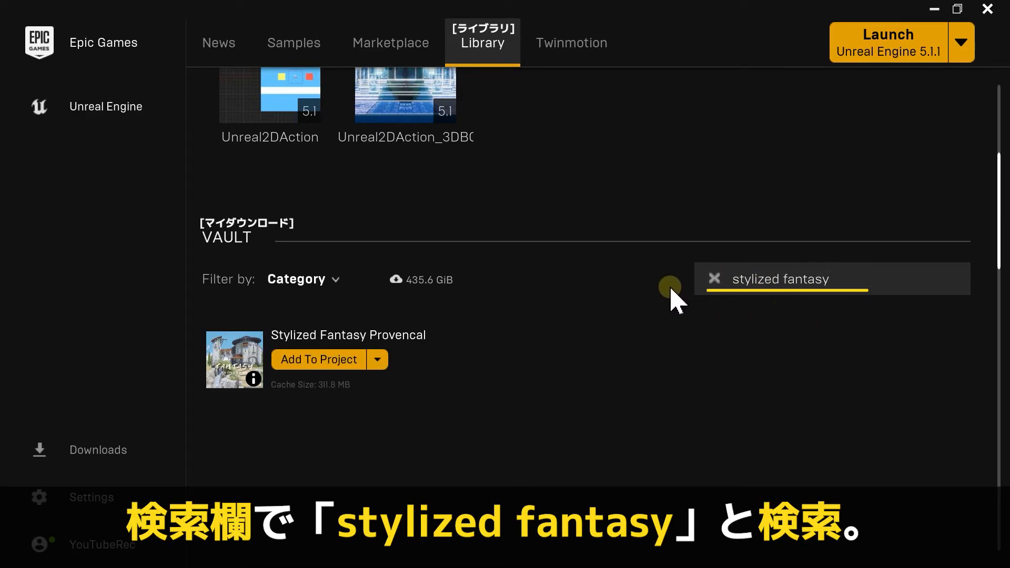
- Add the Stylized Fantasy Provencal asset to the Unreal2DAction_3DBG project
{"action": "left_click", "coordinate": [332, 360]}
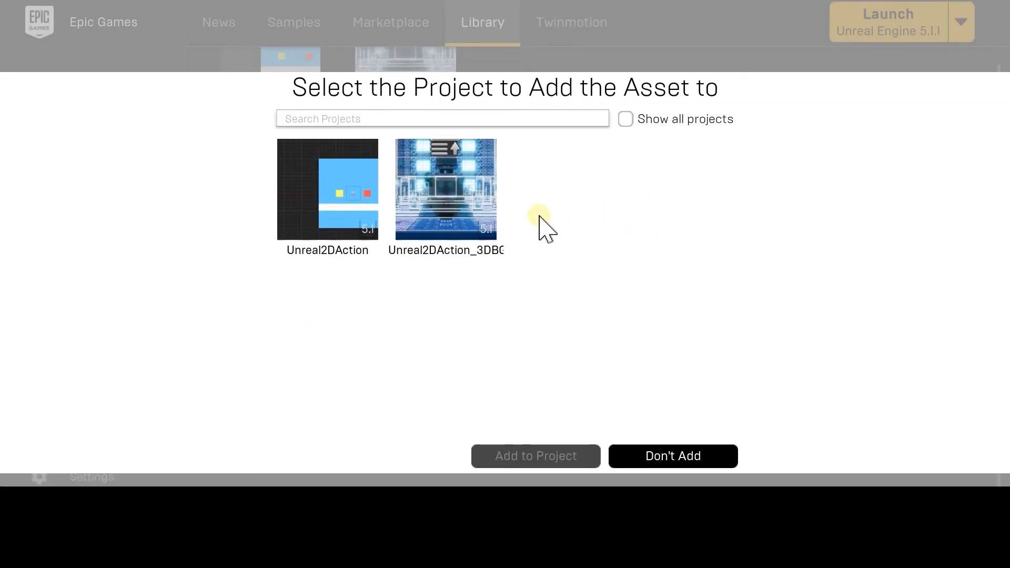
{"action": "left_click", "coordinate": [491, 240]}
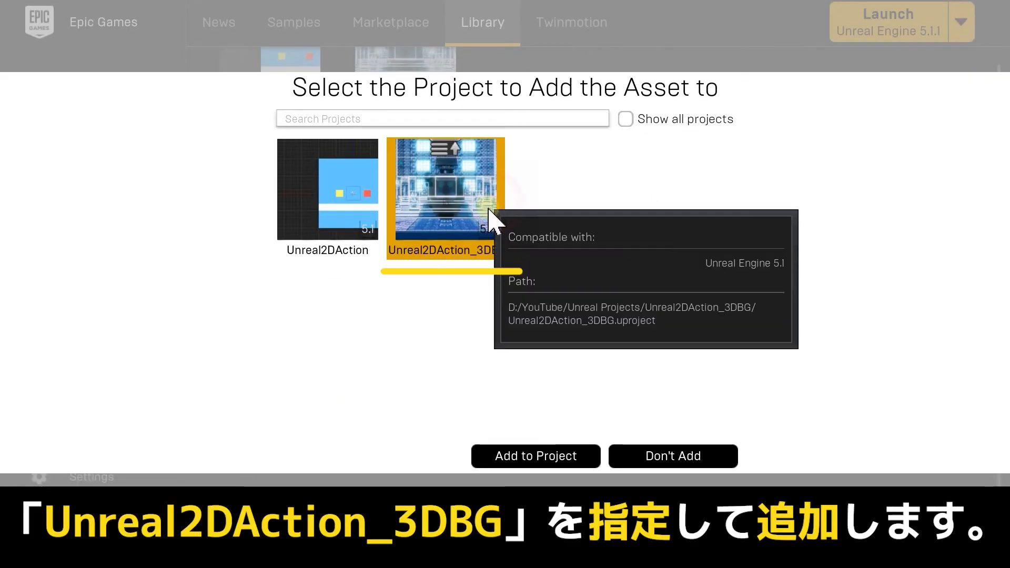
{"action": "left_click", "coordinate": [544, 461]}
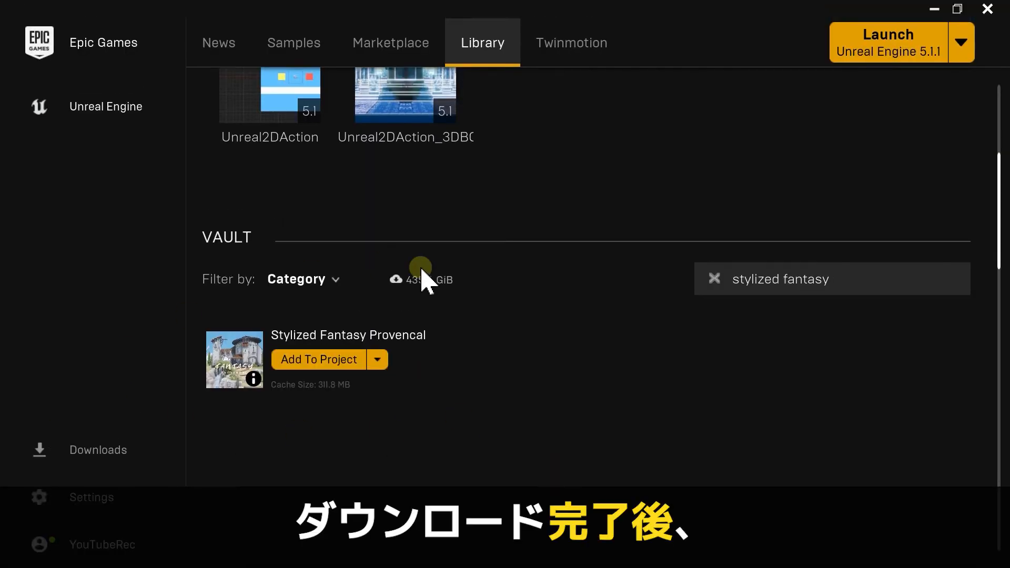
- Open the Unreal2DAction_3DBG project and load the Main level from the StylizedProvencal Maps folder
{"action": "scroll", "coordinate": [434, 358], "scroll_direction": "up", "scroll_amount": 5}
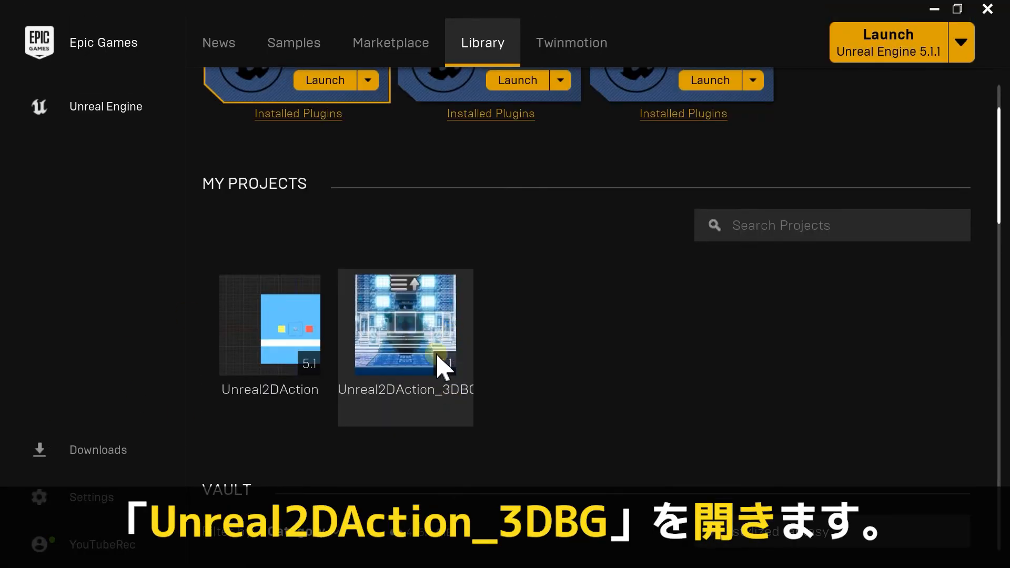
{"action": "double_click", "coordinate": [437, 355]}
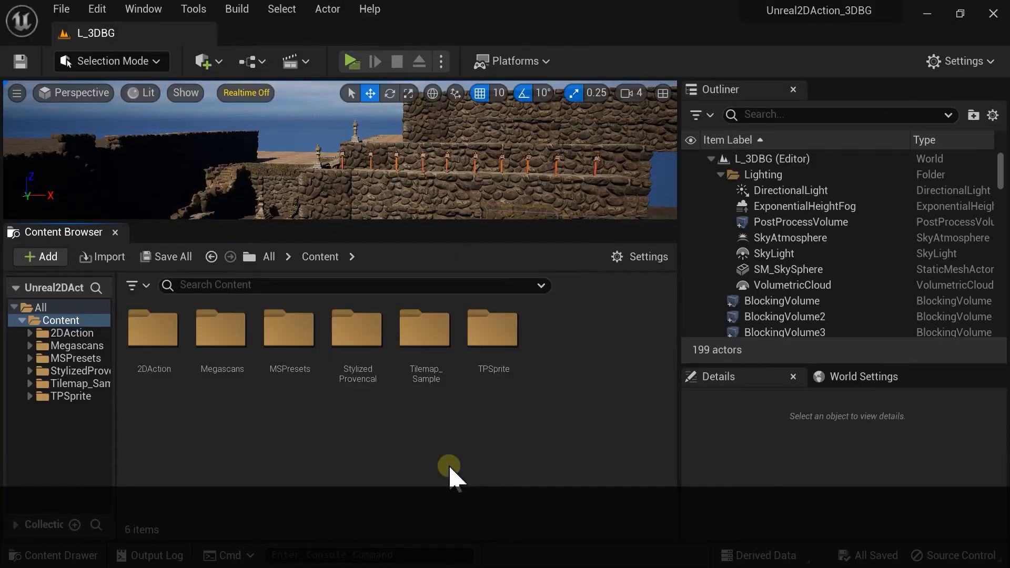
{"action": "double_click", "coordinate": [359, 331]}
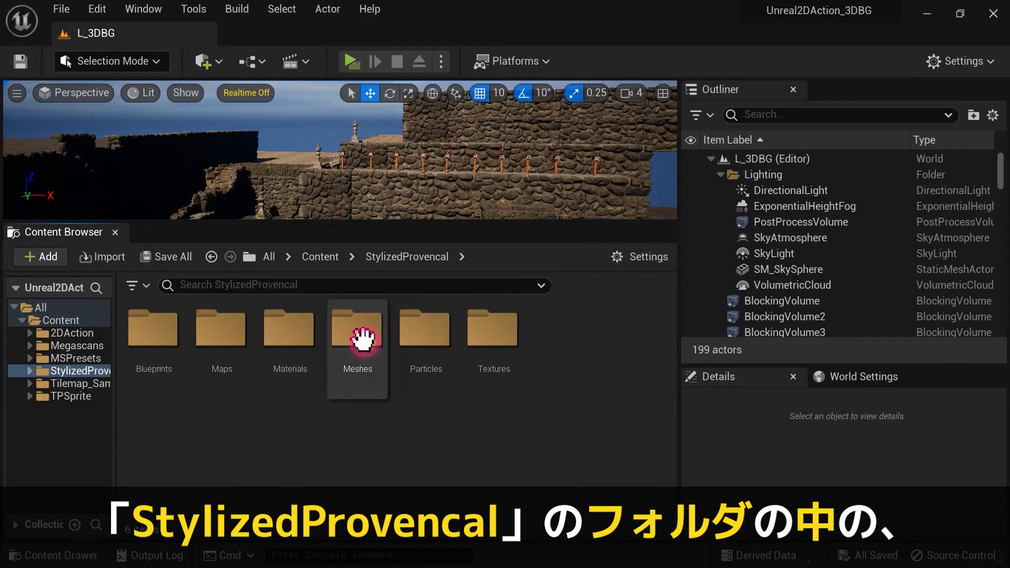
{"action": "double_click", "coordinate": [223, 329]}
{"action": "double_click", "coordinate": [216, 357]}
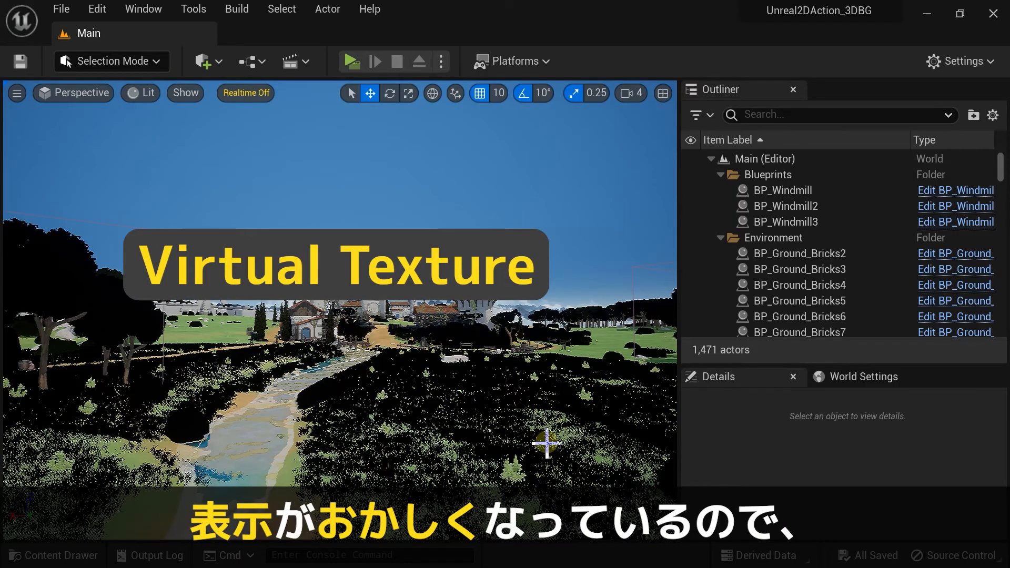
- Find the "virtualtex" options in the Project Settings to enable virtual texture support, and restart the editor
{"action": "left_click", "coordinate": [97, 9]}
{"action": "left_click", "coordinate": [110, 239]}
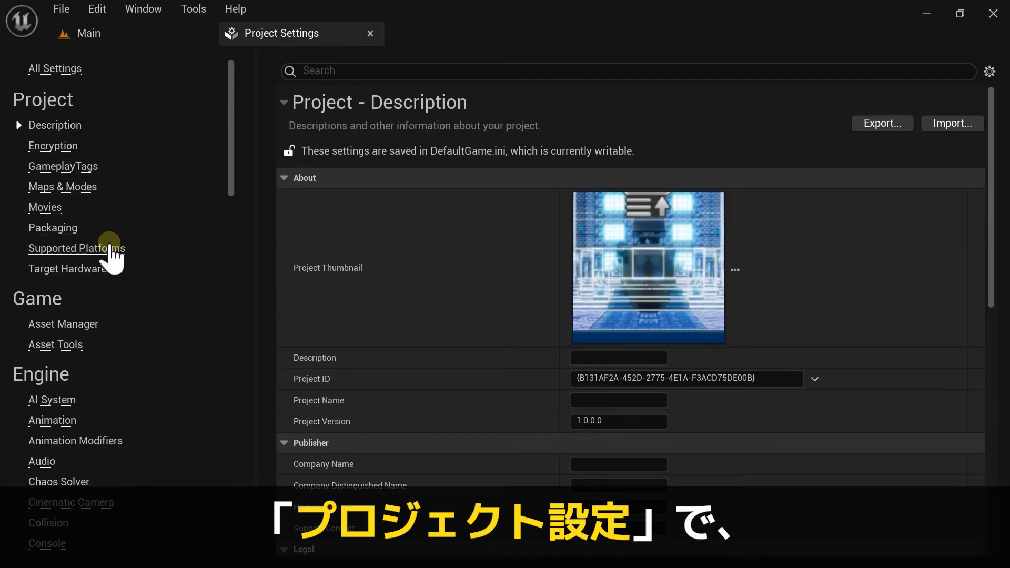
{"action": "left_click", "coordinate": [357, 70]}
{"action": "type", "text": "virtualt"}
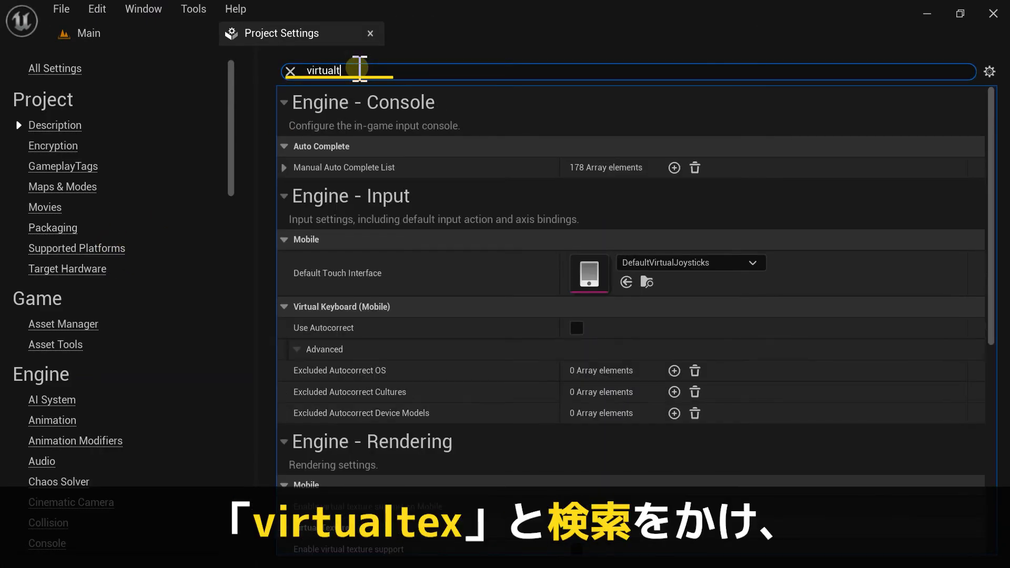
{"action": "type", "text": "ex"}
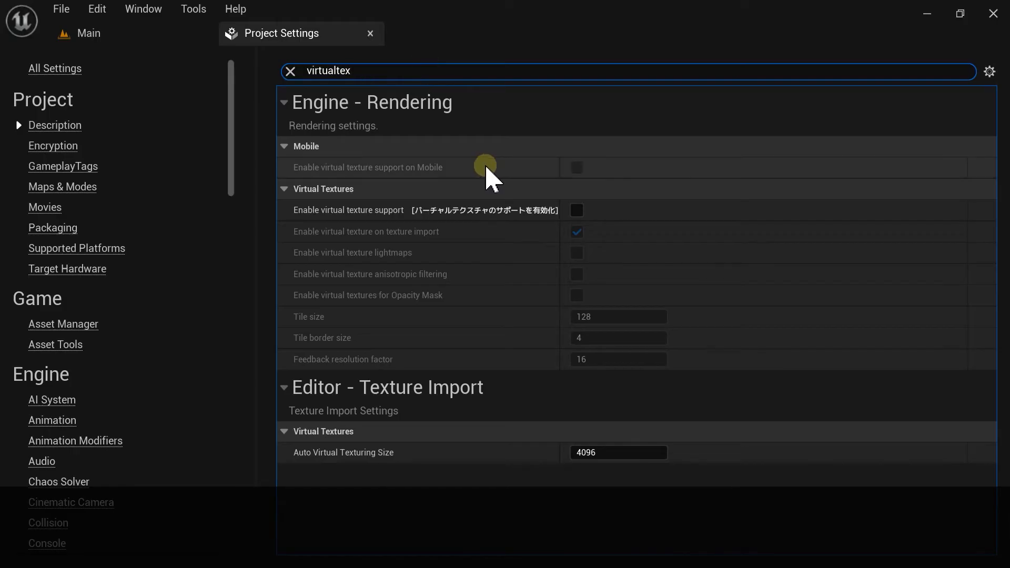
{"action": "left_click", "coordinate": [577, 210]}
{"action": "left_click", "coordinate": [576, 231]}
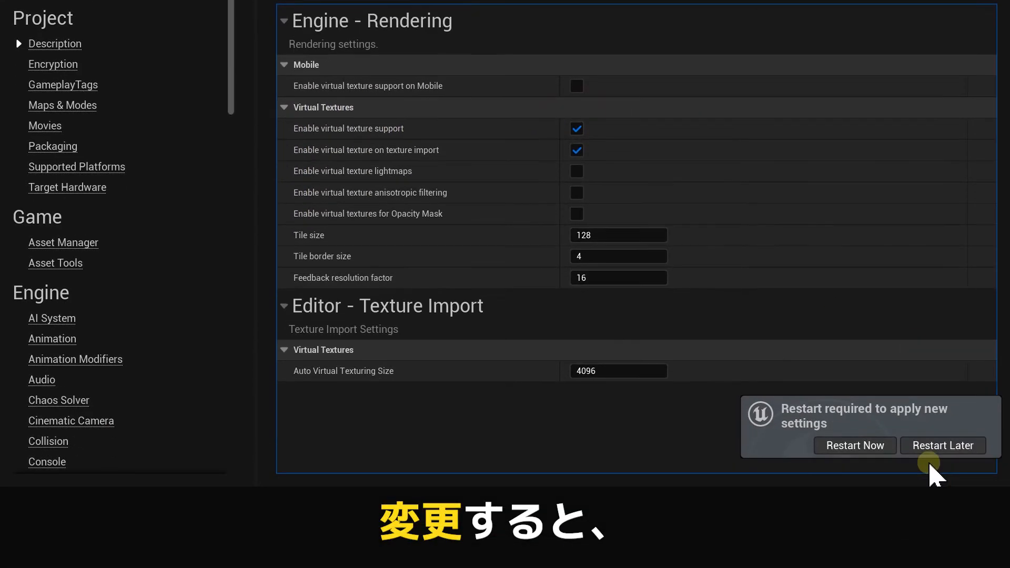
{"action": "left_click", "coordinate": [855, 521]}
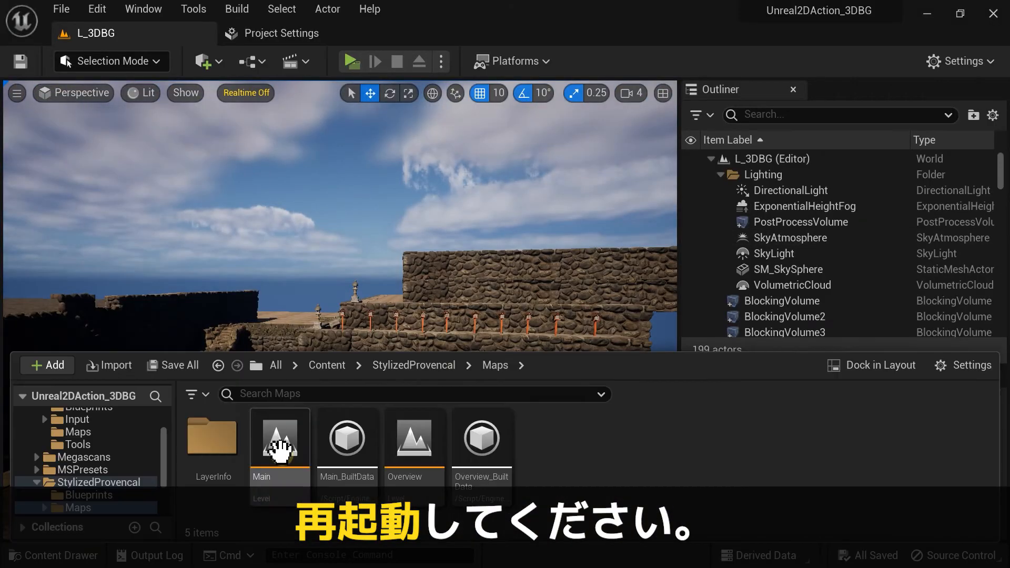
- Reopen the StylizedProvencal Main level and set its GameMode Override to BP_Gamemode_2DBelt
{"action": "double_click", "coordinate": [277, 446]}
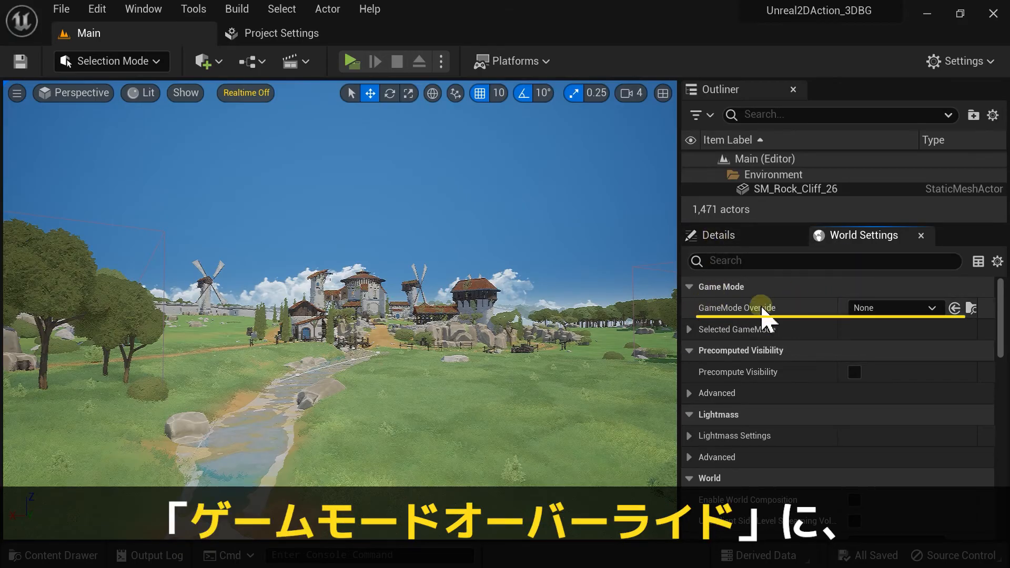
{"action": "left_click", "coordinate": [897, 311]}
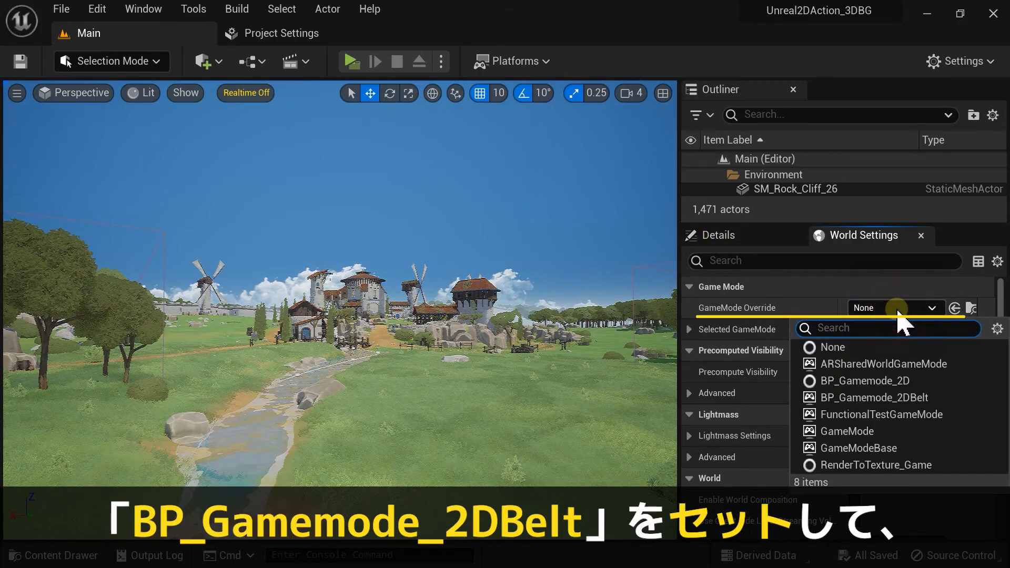
{"action": "left_click", "coordinate": [904, 397]}
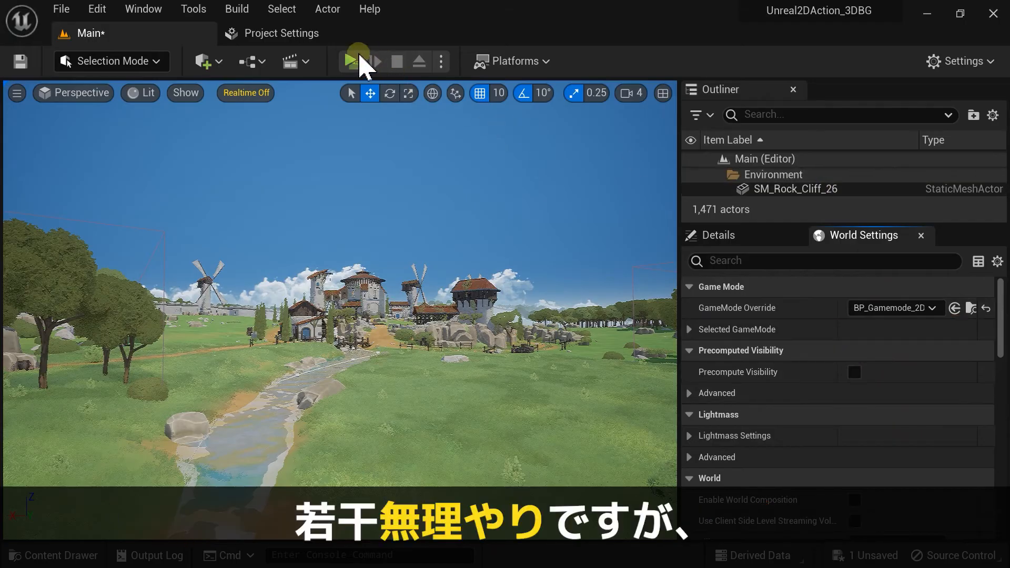
- Play-test the Main level, walk the sprite character across the field, and stop the preview
{"action": "key", "text": "alt+p"}
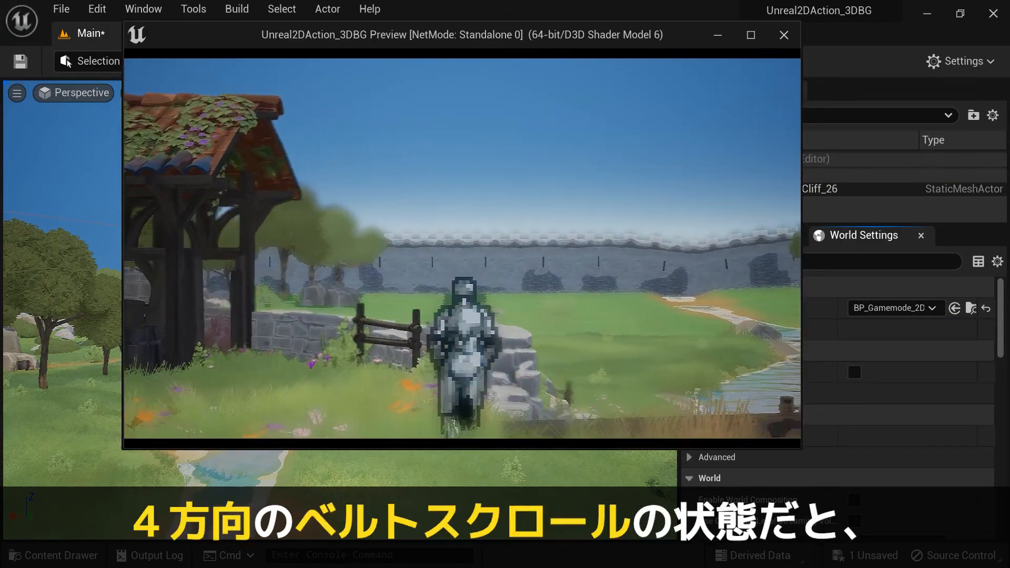
{"action": "key", "text": "w"}
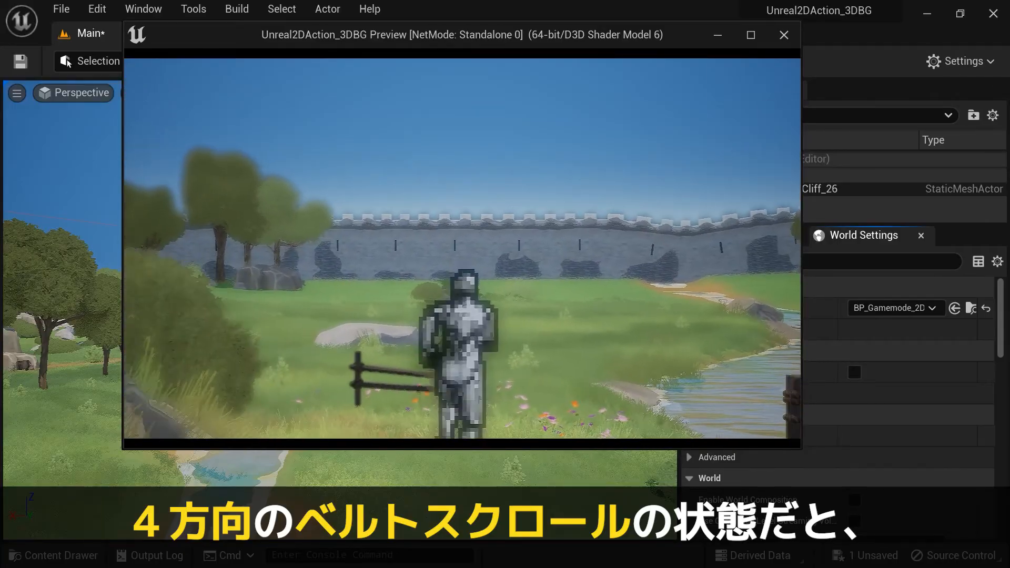
{"action": "key", "text": "w"}
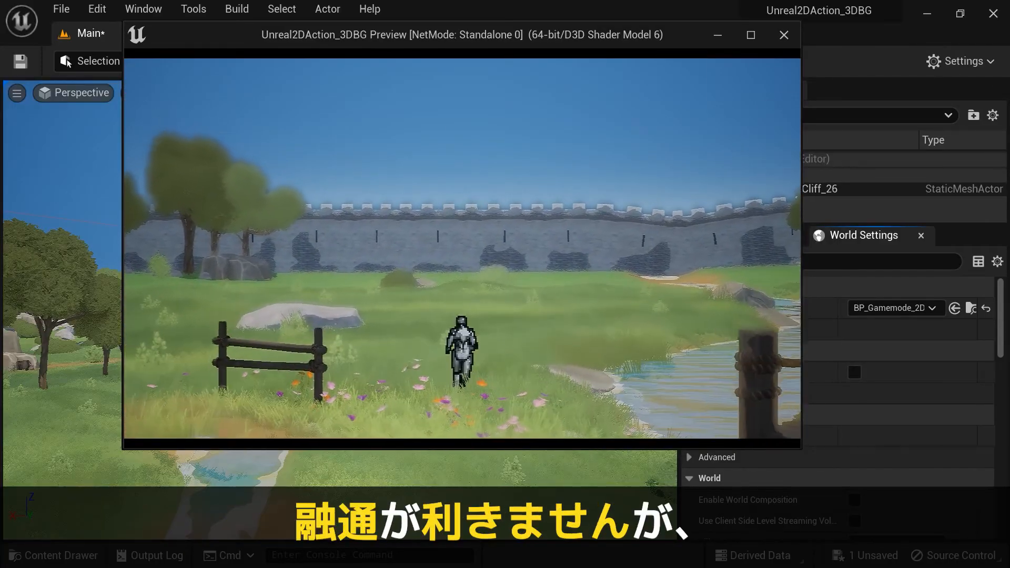
{"action": "key", "text": "a"}
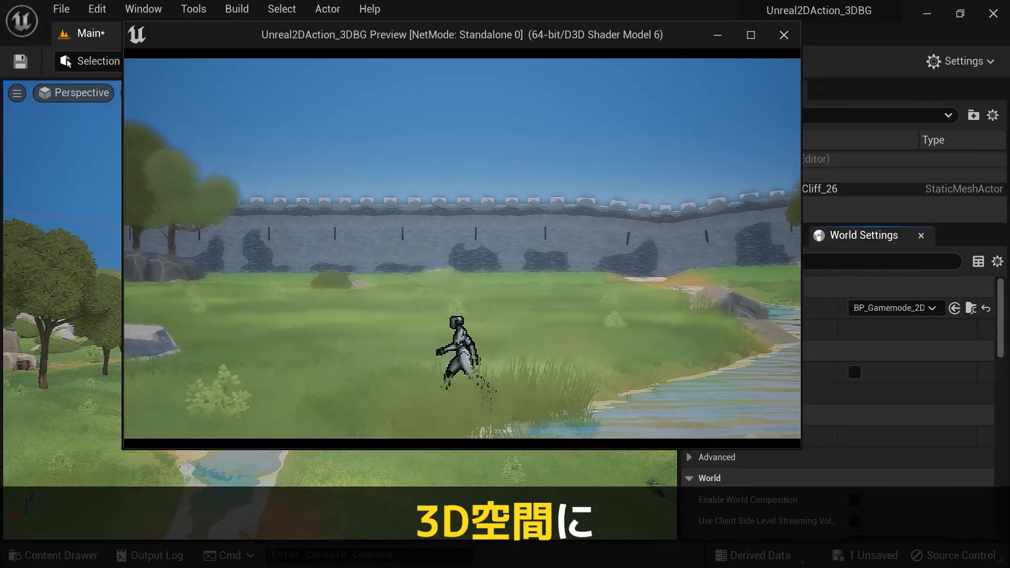
{"action": "key", "text": "w"}
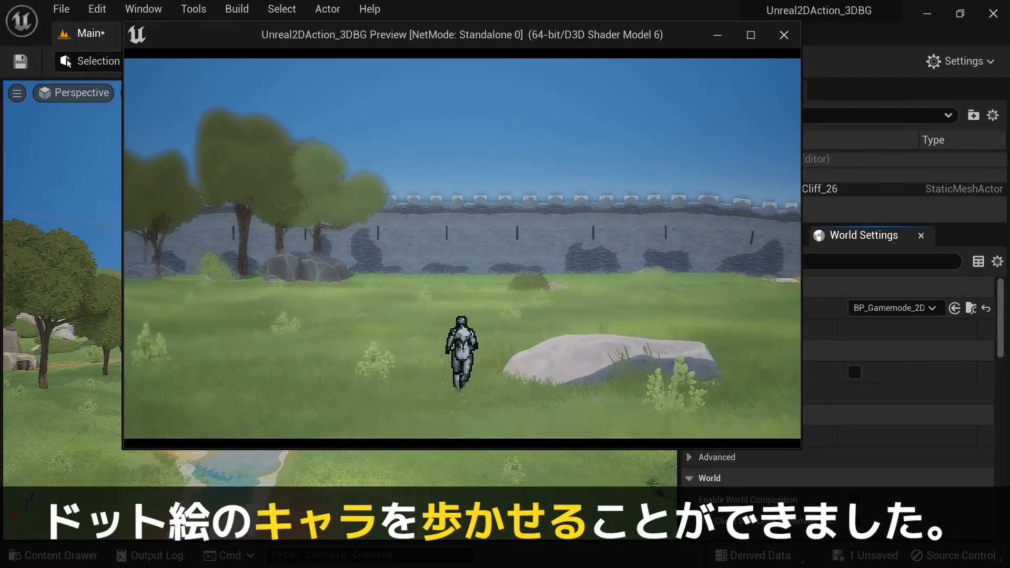
{"action": "key", "text": "a"}
{"action": "key", "text": "w"}
{"action": "key", "text": "Escape"}
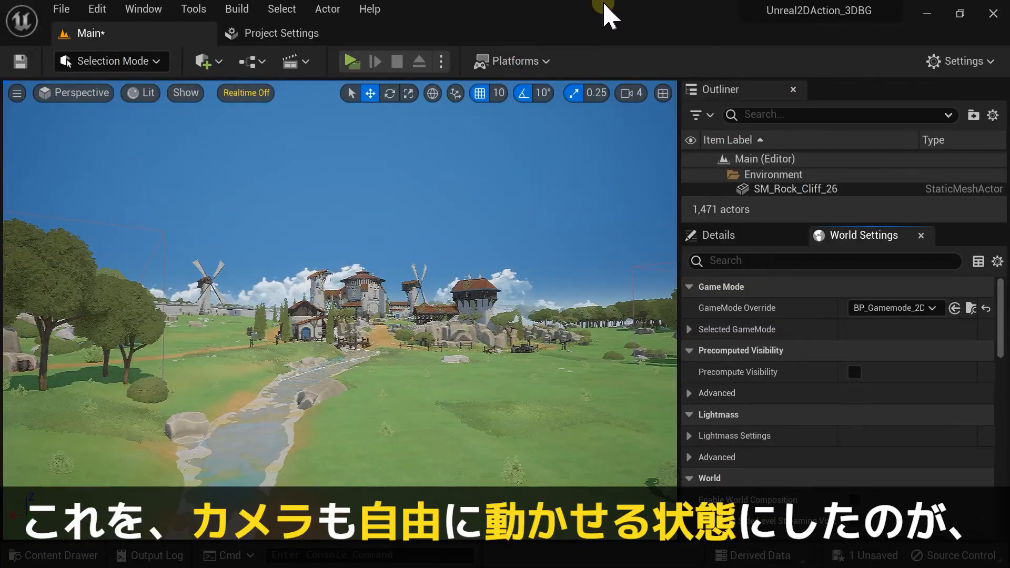
- Dock the Content Browser and look through the BP_TPSprite blueprints in the TPSprite folder, singling out BP_TPSprite_2way_Girl
{"action": "left_click", "coordinate": [8, 554]}
{"action": "left_click", "coordinate": [882, 367]}
{"action": "left_click", "coordinate": [71, 471]}
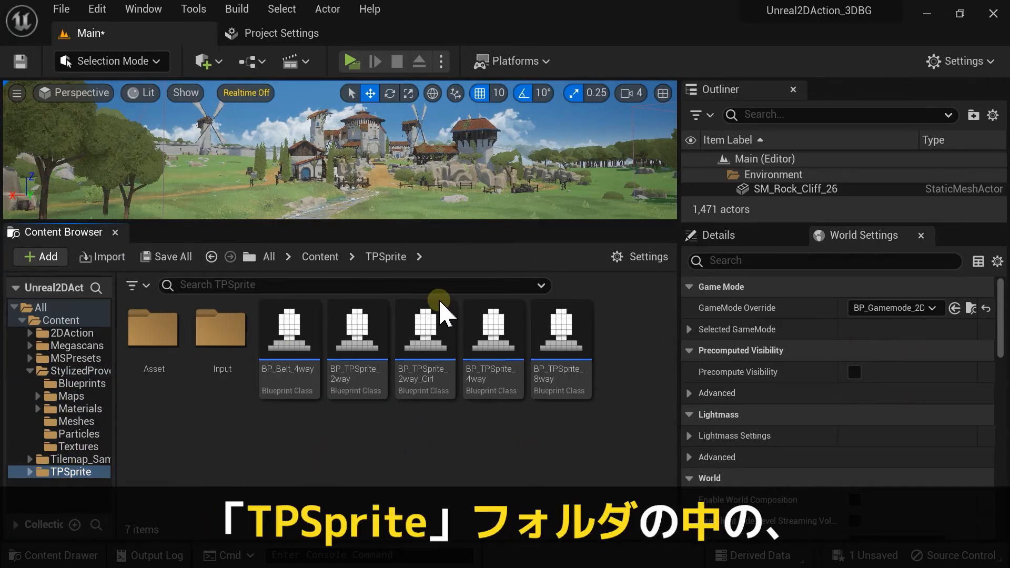
{"action": "left_click", "coordinate": [354, 361]}
{"action": "left_click", "coordinate": [553, 338], "text": "shift"}
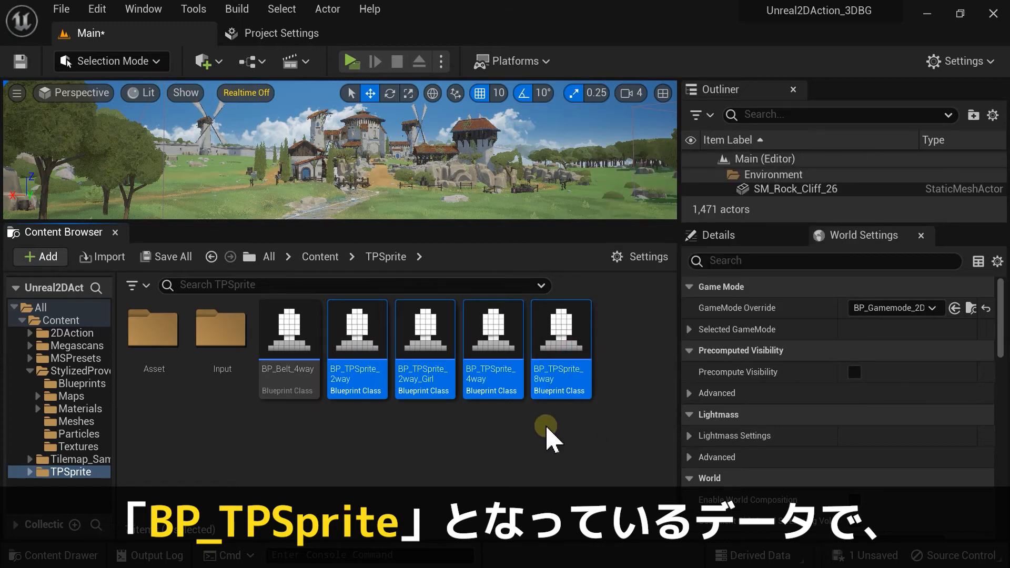
{"action": "left_click", "coordinate": [421, 378]}
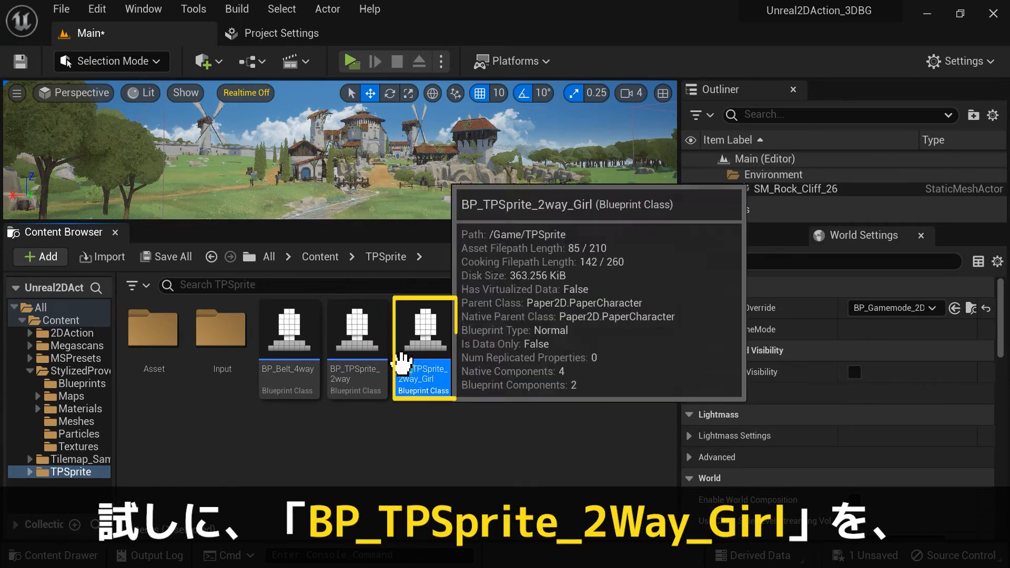
- Set the Default Pawn Class of BP_Gamemode_2DBelt to BP_TPSprite_2way_Girl, compile and save the blueprint, and close it
{"action": "left_click", "coordinate": [84, 333]}
{"action": "double_click", "coordinate": [221, 328]}
{"action": "double_click", "coordinate": [234, 336]}
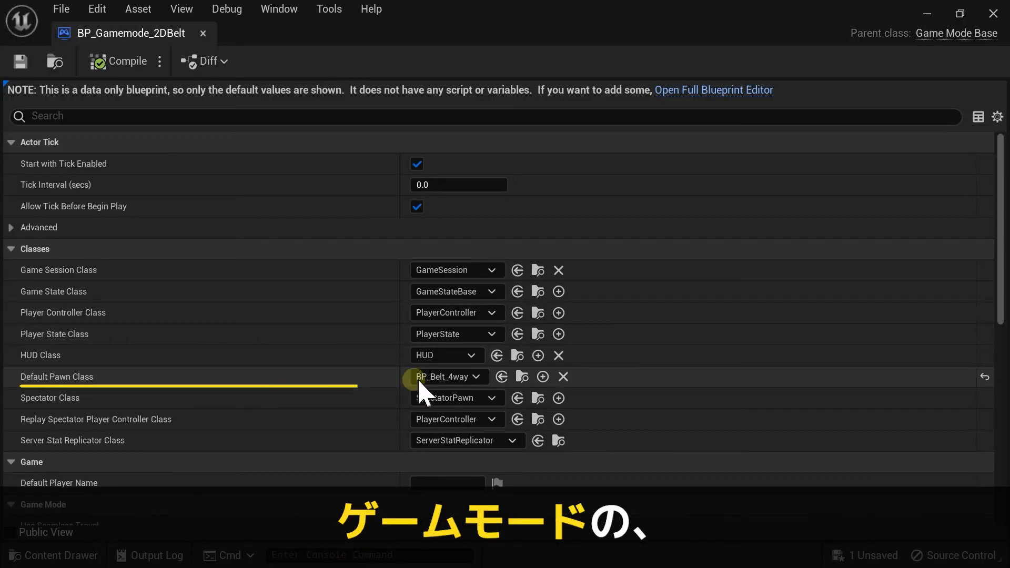
{"action": "left_click", "coordinate": [446, 377]}
{"action": "left_click", "coordinate": [480, 171]}
{"action": "left_click", "coordinate": [98, 61]}
{"action": "left_click", "coordinate": [20, 61]}
{"action": "left_click", "coordinate": [203, 32]}
{"action": "left_click", "coordinate": [471, 337]}
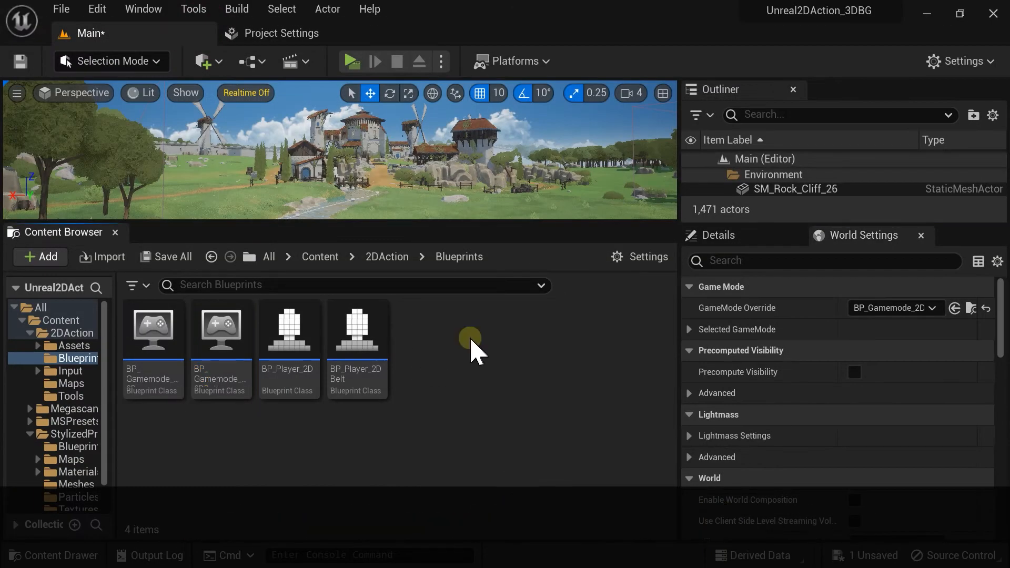
- Play-test the level with the girl sprite, moving and jumping around the village paths from different camera angles
{"action": "left_click", "coordinate": [350, 60]}
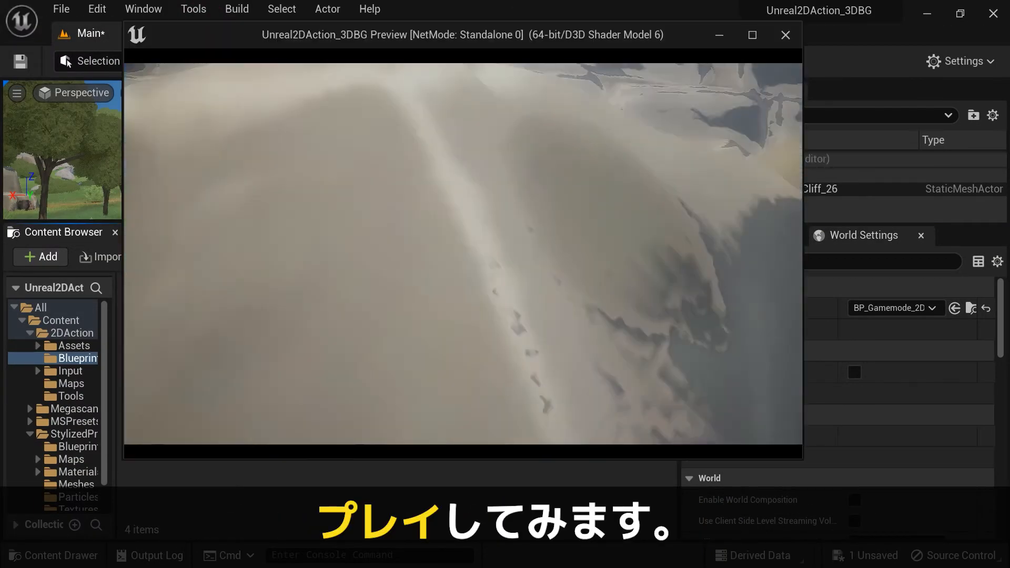
{"action": "key", "text": "d"}
{"action": "key", "text": "s"}
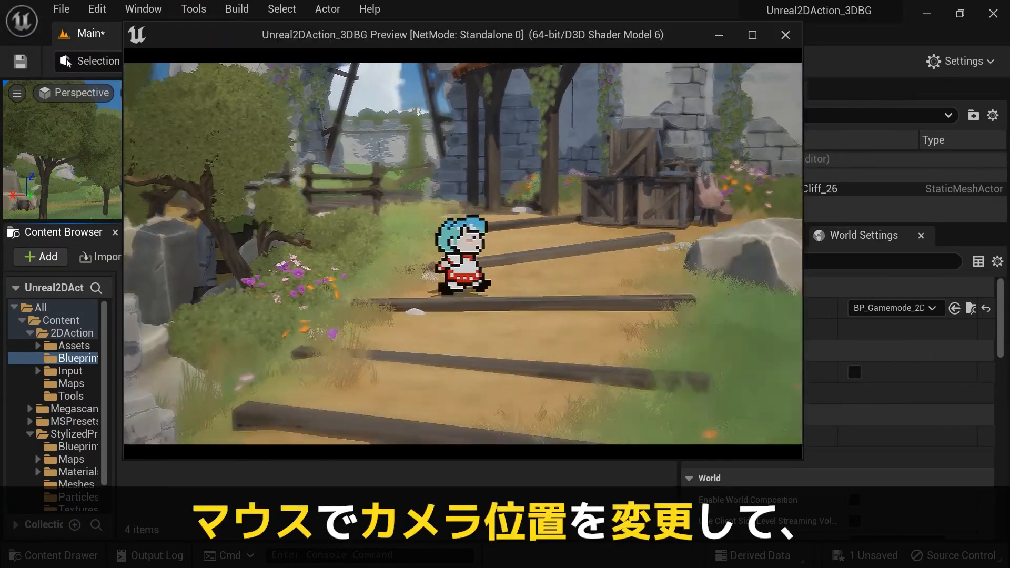
{"action": "key", "text": "a"}
{"action": "key", "text": "d"}
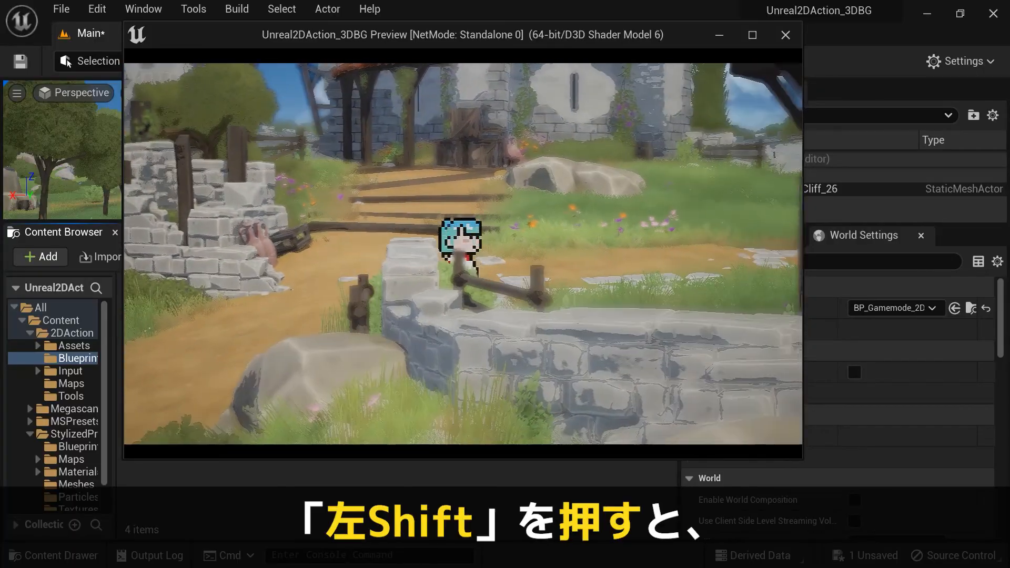
{"action": "key", "text": "s"}
{"action": "key", "text": "a"}
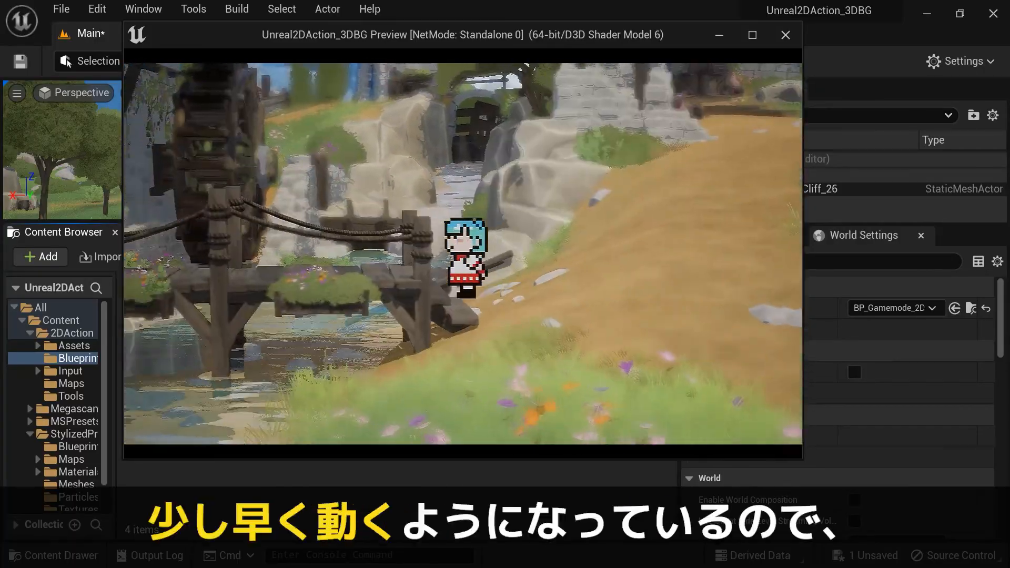
{"action": "key", "text": "a"}
{"action": "key", "text": "d"}
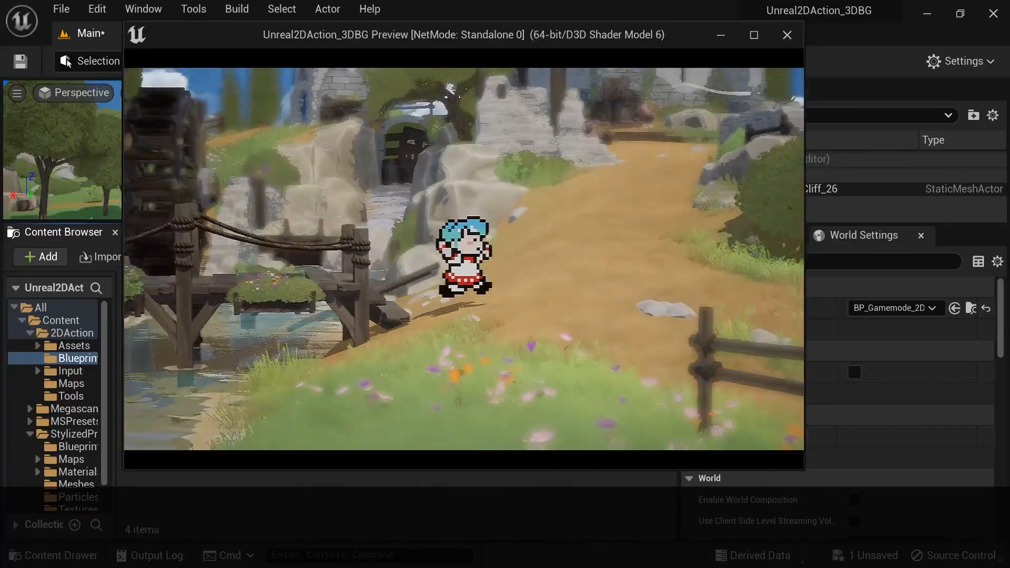
{"action": "key", "text": "d"}
{"action": "key", "text": "space"}
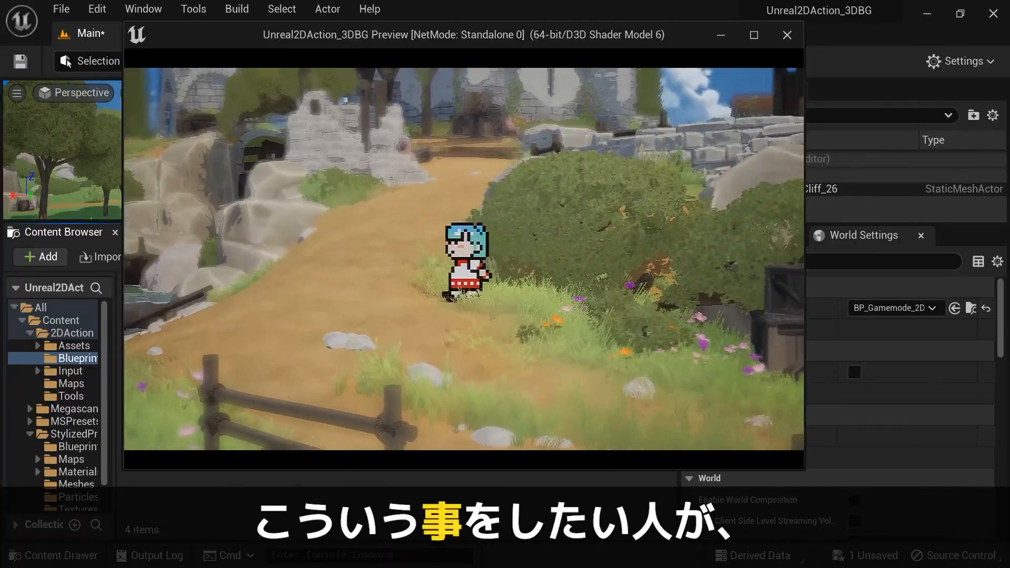
{"action": "key", "text": "d"}
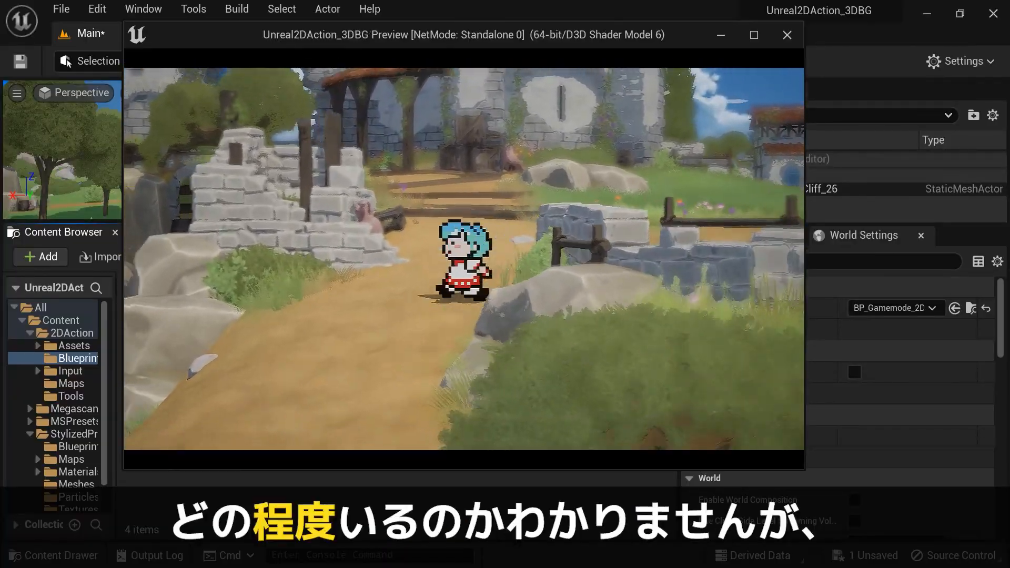
{"action": "key", "text": "space"}
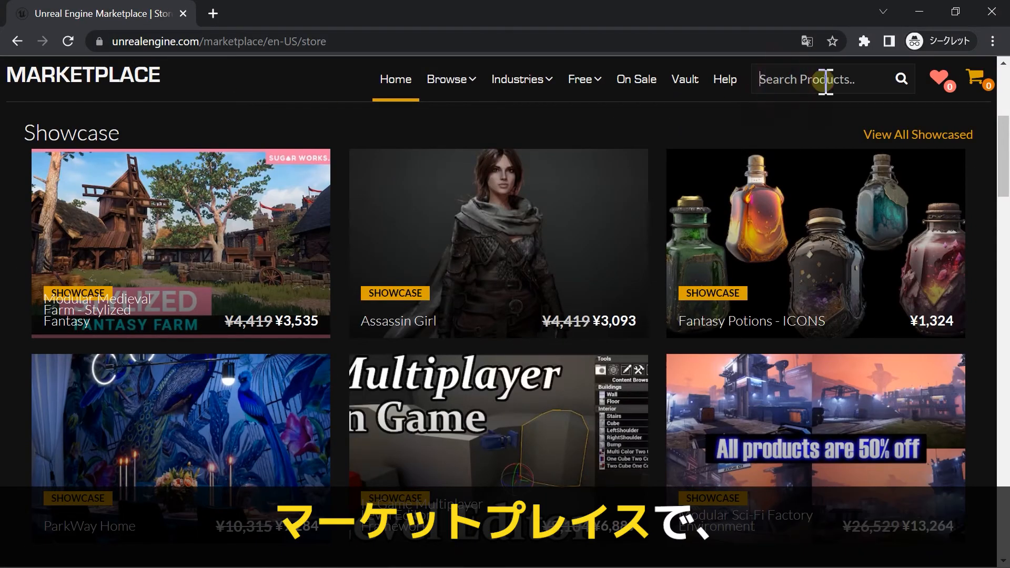
- Search the Unreal Engine Marketplace for "stack o bot" and open the Stack O Bot product
{"action": "left_click", "coordinate": [825, 81]}
{"action": "type", "text": "stack o bot"}
{"action": "scroll", "coordinate": [823, 81], "scroll_direction": "down", "scroll_amount": 8}
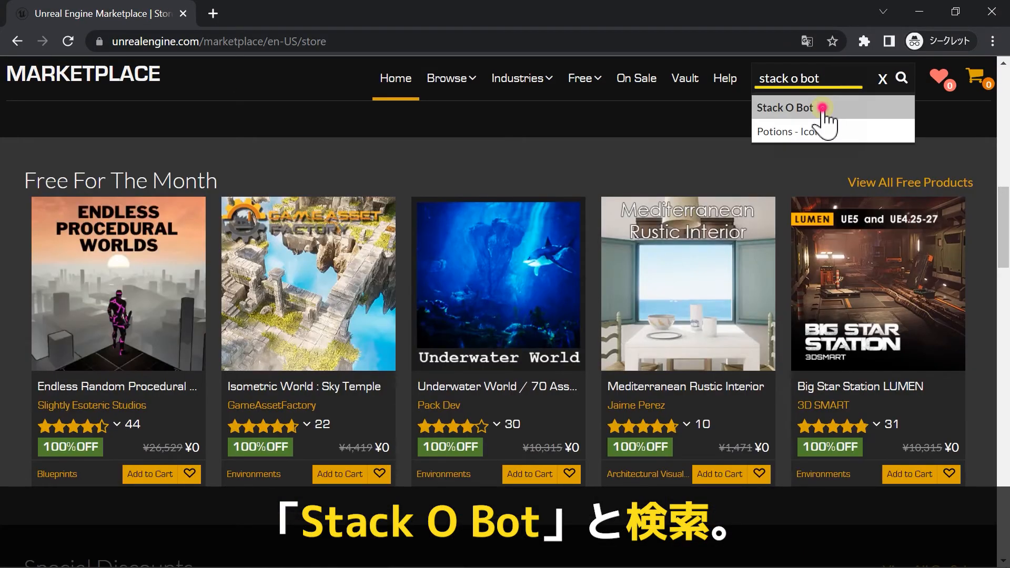
{"action": "left_click", "coordinate": [823, 108]}
{"action": "left_click", "coordinate": [691, 411]}
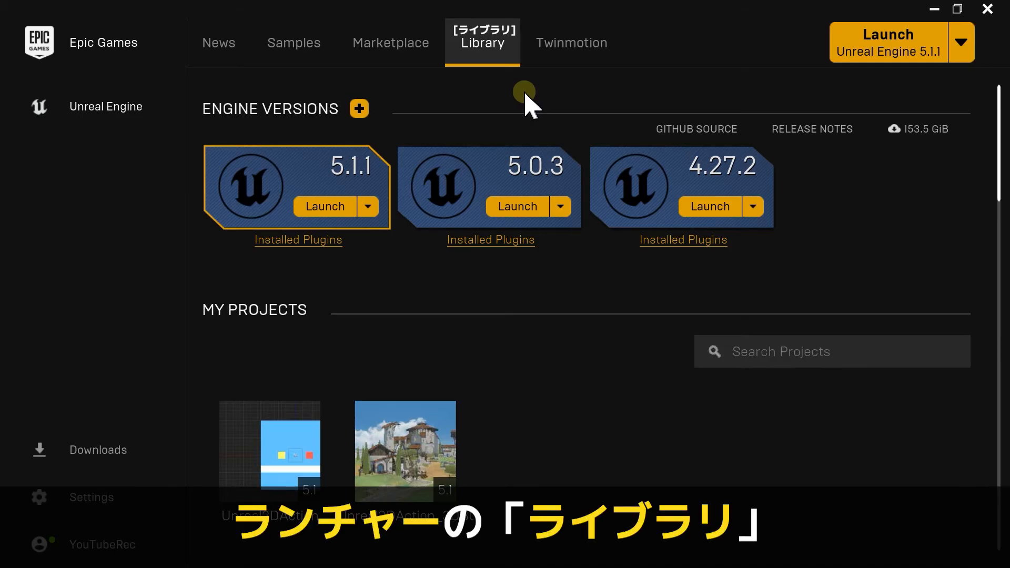
- Find Stack O Bot in the Epic Games Launcher vault with "stack" and create project StackOBot_5_1 for engine version 5.1
{"action": "scroll", "coordinate": [504, 95], "scroll_direction": "down", "scroll_amount": 8}
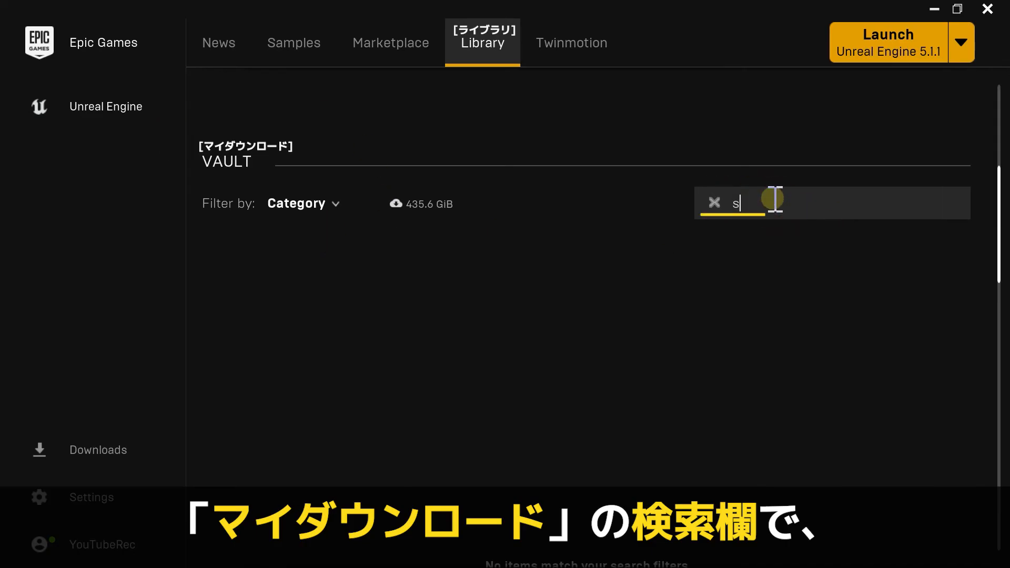
{"action": "type", "text": "ck"}
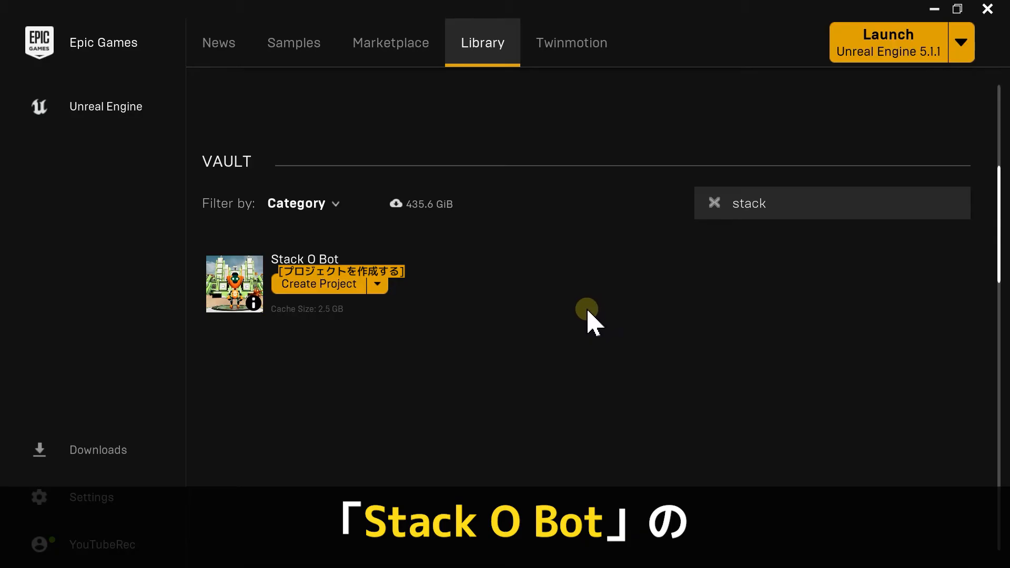
{"action": "left_click", "coordinate": [318, 287]}
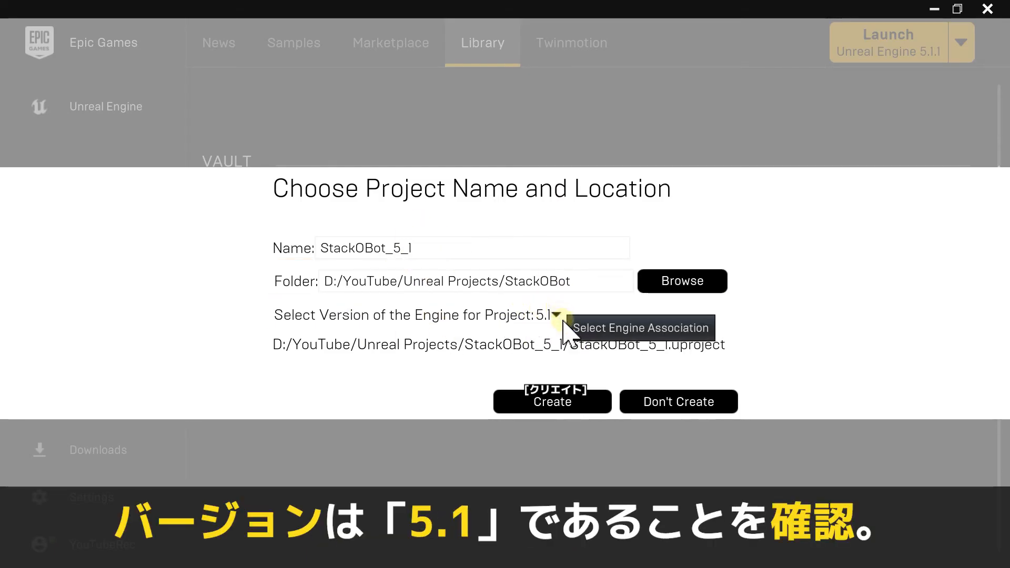
{"action": "left_click", "coordinate": [573, 412]}
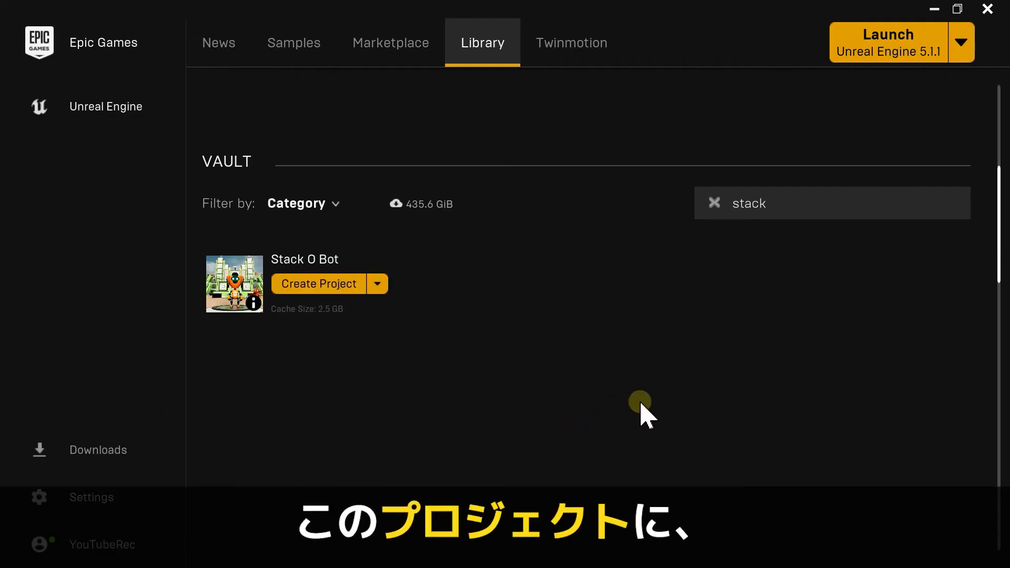
- Show the StackOBot_5_1 project's folder in File Explorer and open its Content folder
{"action": "scroll", "coordinate": [647, 400], "scroll_direction": "up", "scroll_amount": 6}
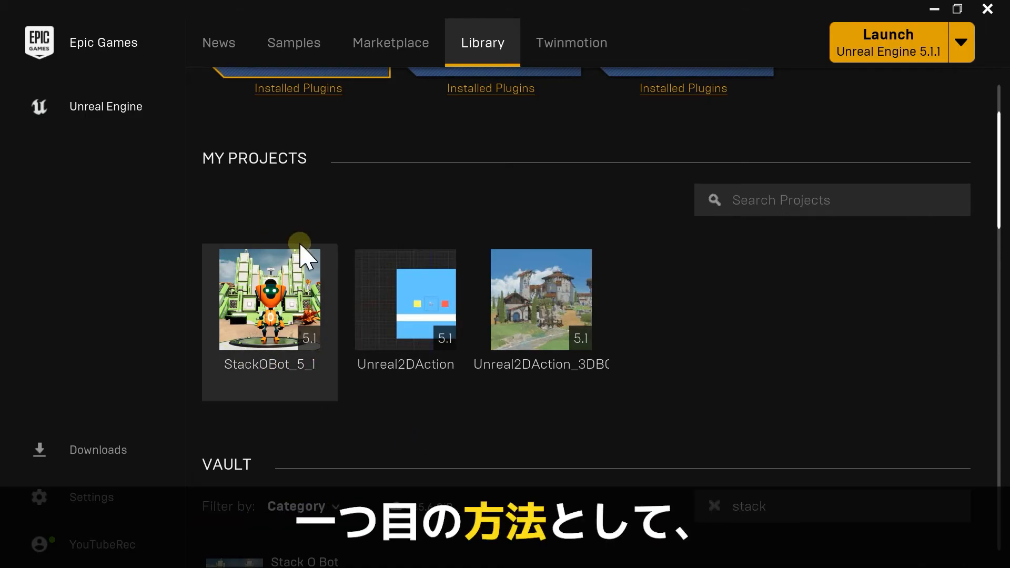
{"action": "left_click", "coordinate": [469, 417]}
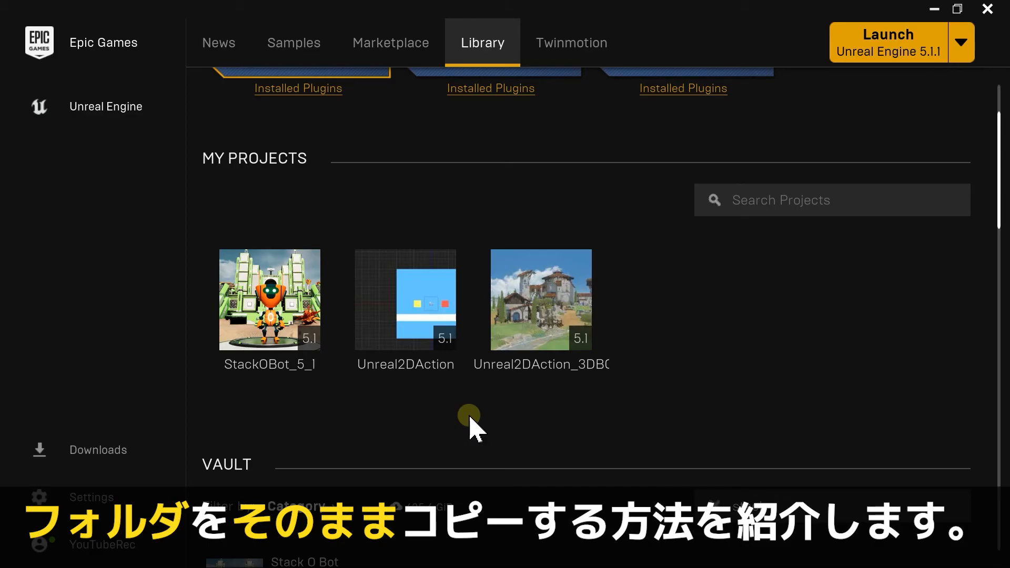
{"action": "right_click", "coordinate": [280, 310]}
{"action": "left_click", "coordinate": [337, 340]}
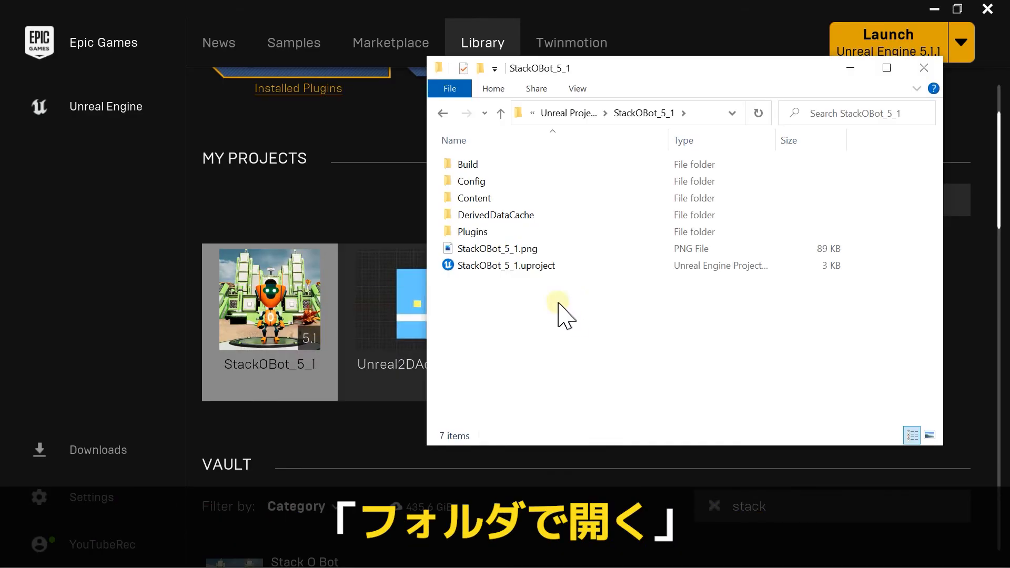
{"action": "double_click", "coordinate": [480, 198]}
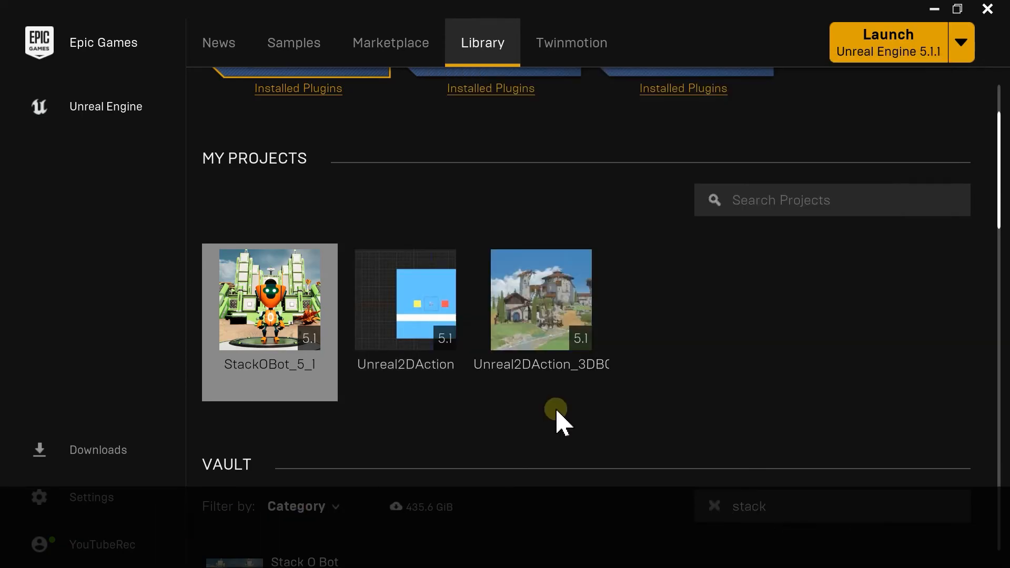
- Show the Unreal2DAction_3DBG project's folder in File Explorer and open its Content folder
{"action": "right_click", "coordinate": [542, 292]}
{"action": "left_click", "coordinate": [572, 329]}
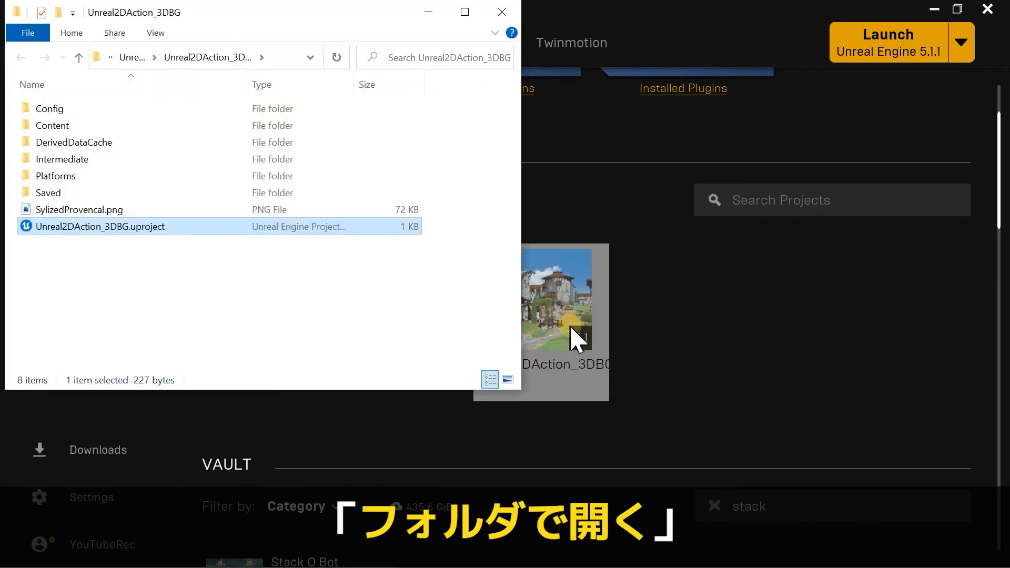
{"action": "double_click", "coordinate": [119, 126]}
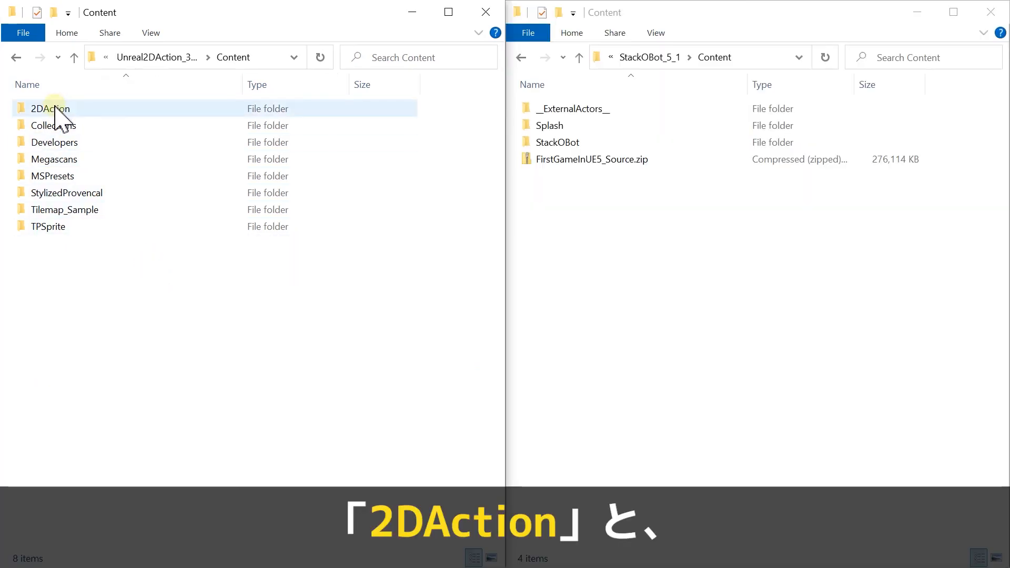
- Copy the 2DAction and TPSprite folders from the Unreal2DAction_3DBG Content folder into the StackOBot_5_1 Content folder
{"action": "left_click", "coordinate": [50, 109]}
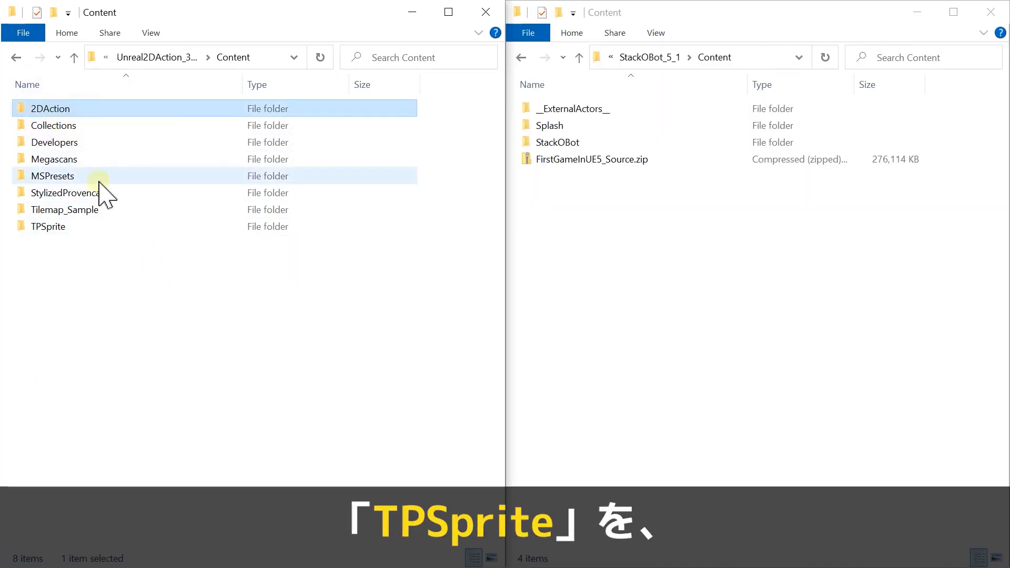
{"action": "left_click", "coordinate": [55, 226], "text": "ctrl"}
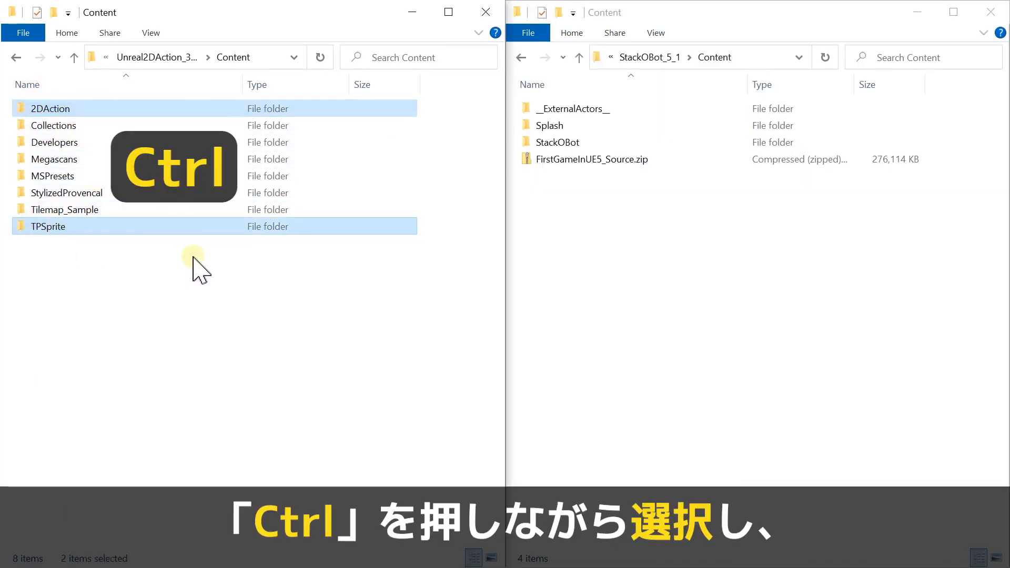
{"action": "key", "text": "ctrl+c"}
{"action": "left_click", "coordinate": [645, 211]}
{"action": "key", "text": "ctrl+v"}
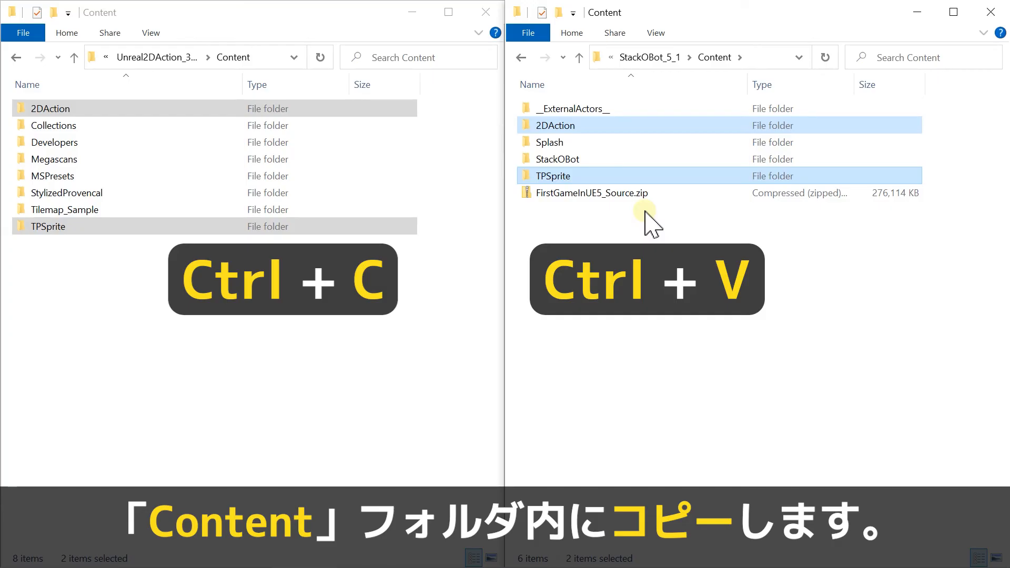
{"action": "left_click", "coordinate": [618, 273]}
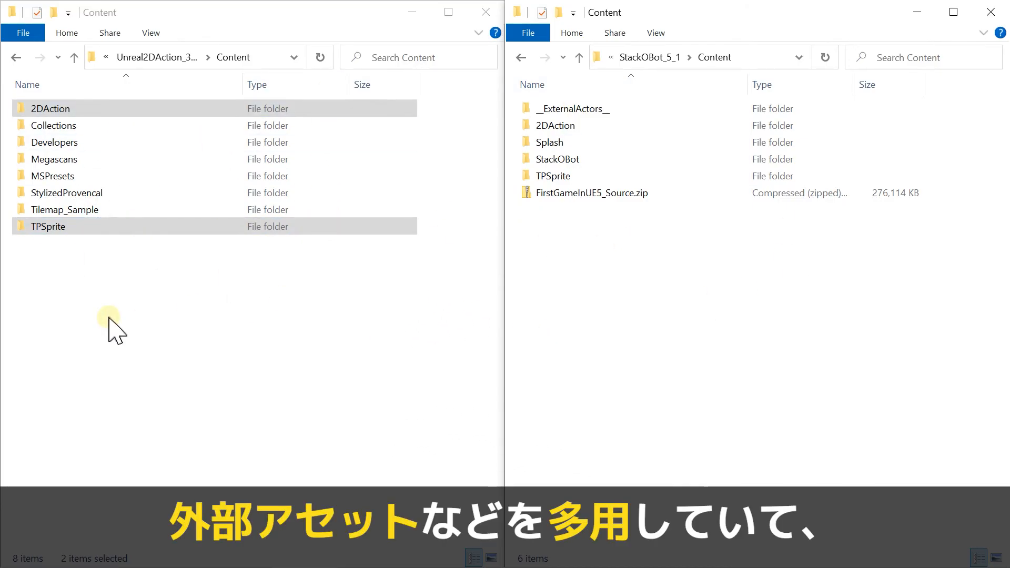
- Migrate the BP_Player_2DBelt blueprint with all its dependencies, browsing to the StackOBot_5_1 project's Content folder as the destination
{"action": "left_click", "coordinate": [108, 313]}
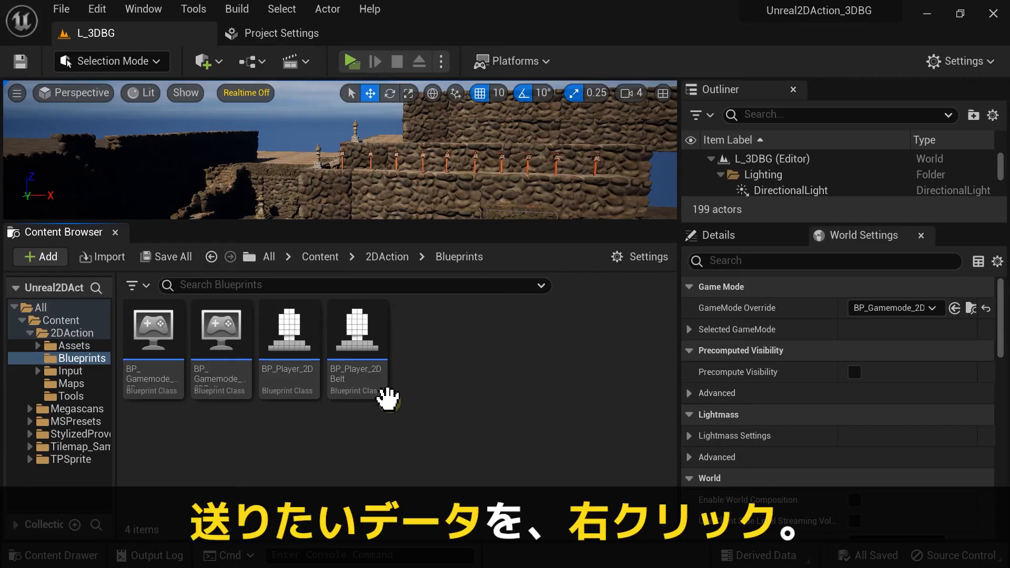
{"action": "right_click", "coordinate": [359, 331]}
{"action": "mouse_move", "coordinate": [429, 314]}
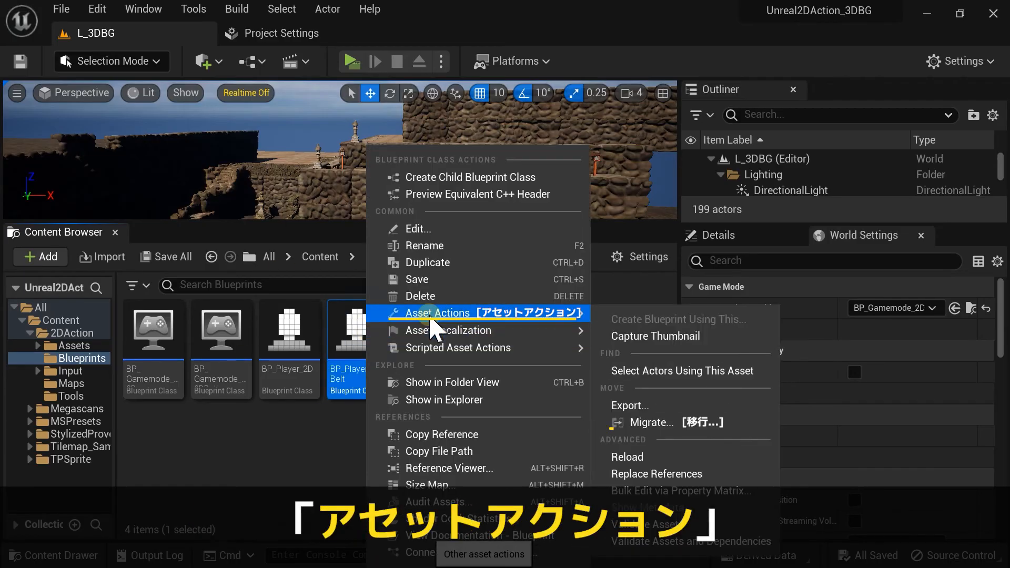
{"action": "left_click", "coordinate": [645, 422]}
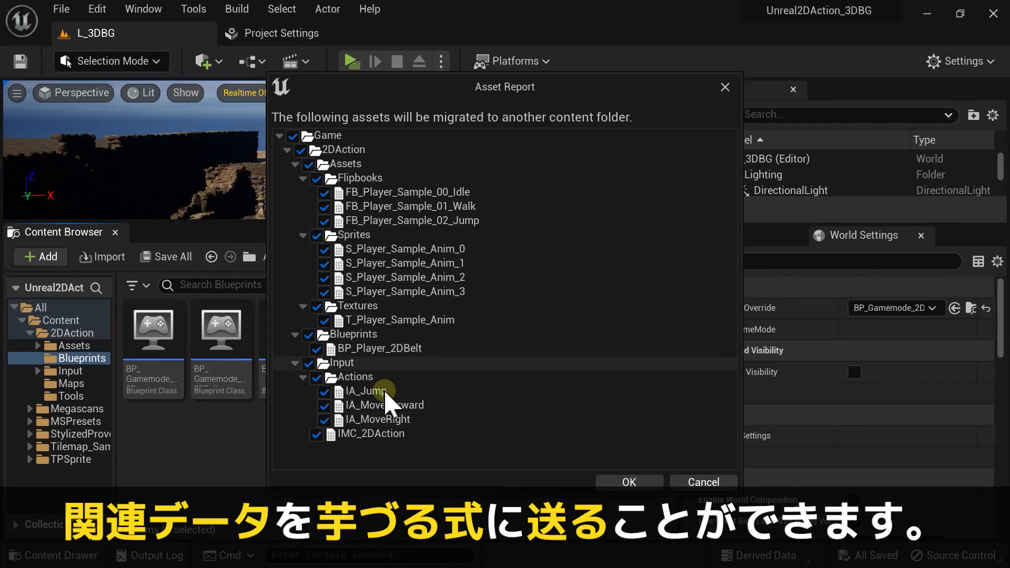
{"action": "left_click", "coordinate": [627, 481]}
{"action": "left_click", "coordinate": [342, 93]}
{"action": "left_click", "coordinate": [314, 94]}
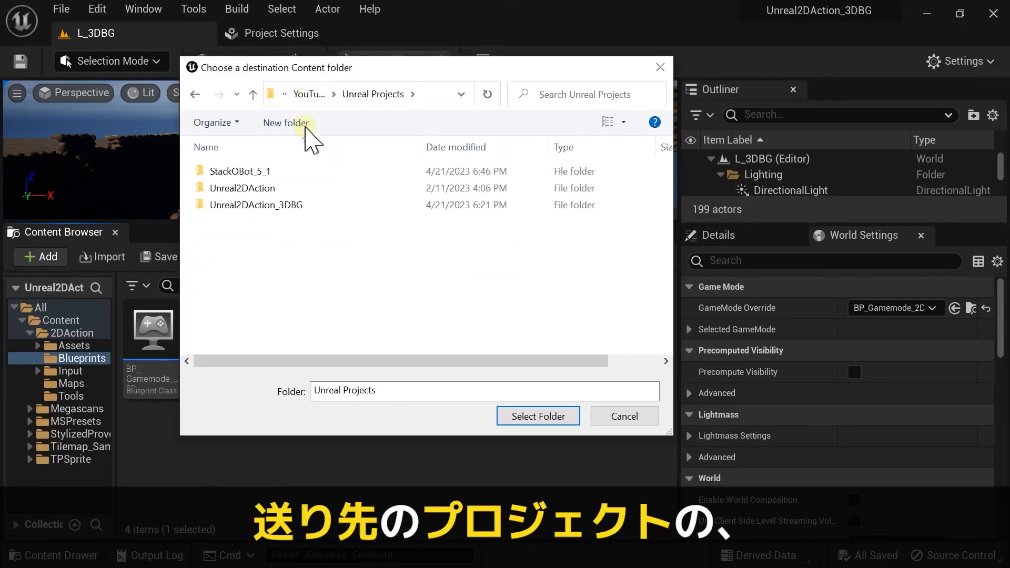
{"action": "double_click", "coordinate": [237, 171]}
{"action": "double_click", "coordinate": [237, 205]}
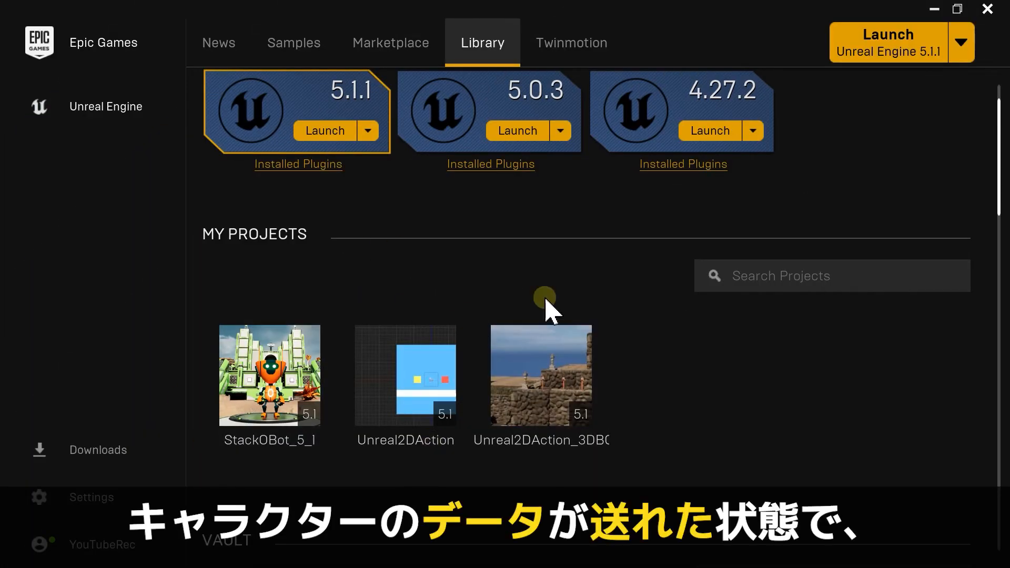
- Open the StackOBot_5_1 project from the Epic Games Launcher library and close the Content Browser to enlarge the viewport
{"action": "double_click", "coordinate": [275, 338]}
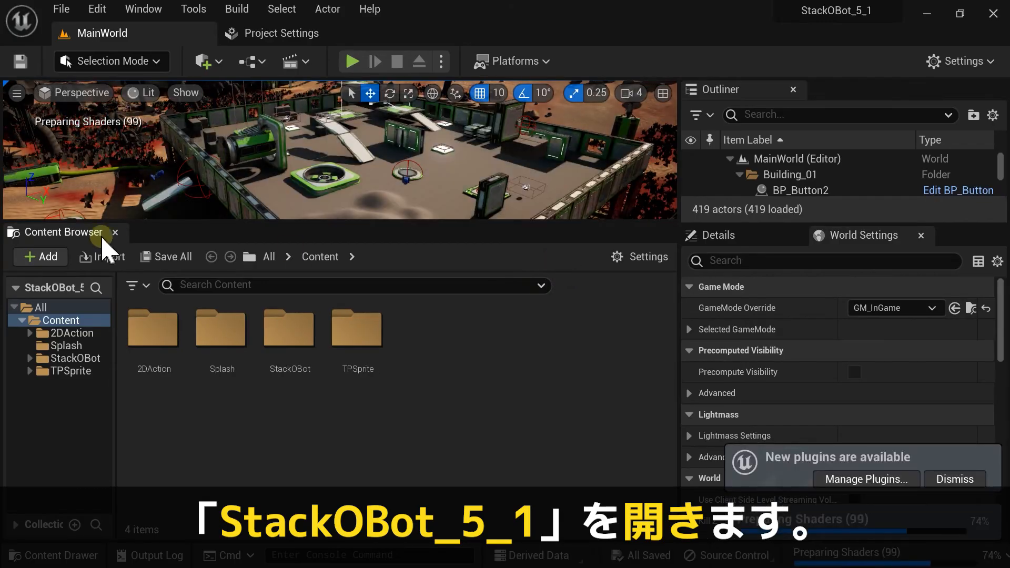
{"action": "left_click", "coordinate": [110, 228]}
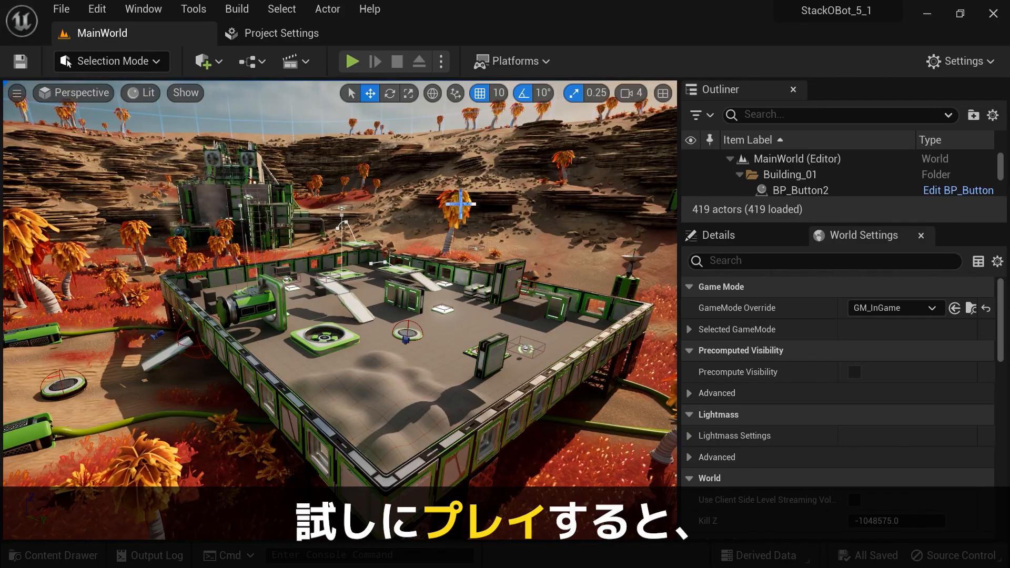
- Playtest MainWorld with its default GM_InGame mode, running and jumping the robot around the platform, and end the play session
{"action": "left_click", "coordinate": [351, 59]}
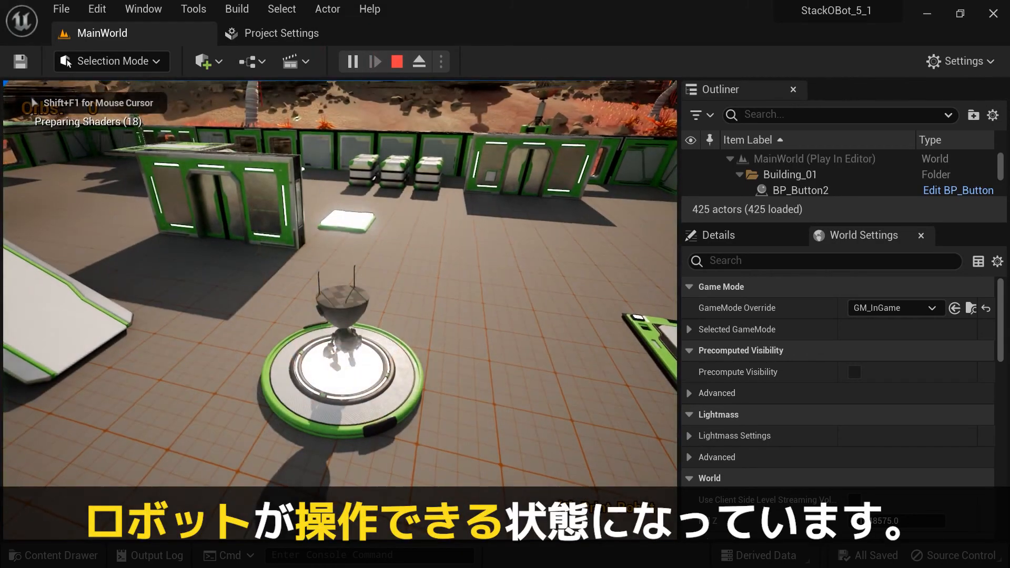
{"action": "key", "text": "s"}
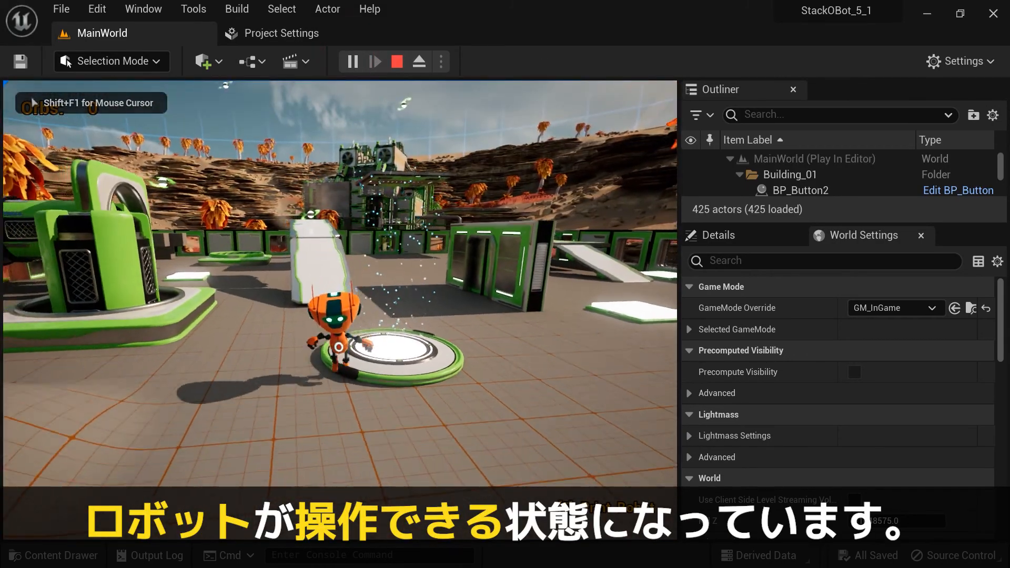
{"action": "key", "text": "w"}
{"action": "key", "text": "space"}
{"action": "key", "text": "a"}
{"action": "key", "text": "space"}
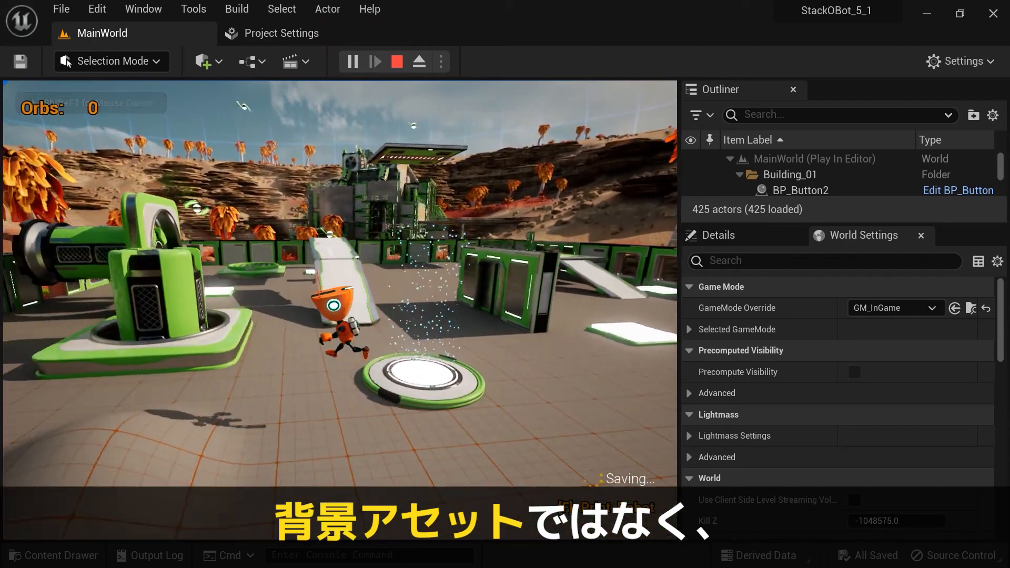
{"action": "key", "text": "w"}
{"action": "key", "text": "d"}
{"action": "key", "text": "space"}
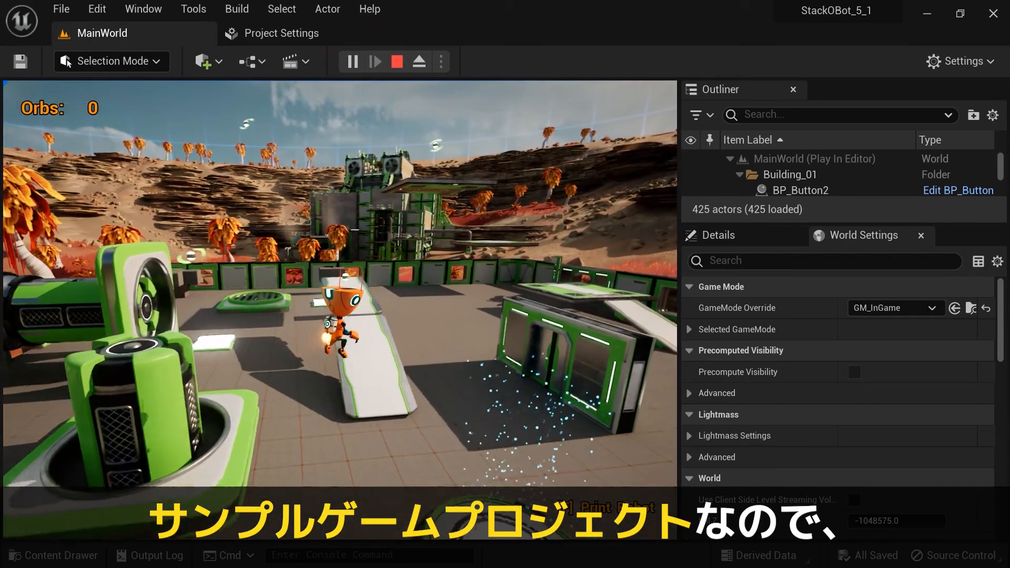
{"action": "key", "text": "a"}
{"action": "key", "text": "w"}
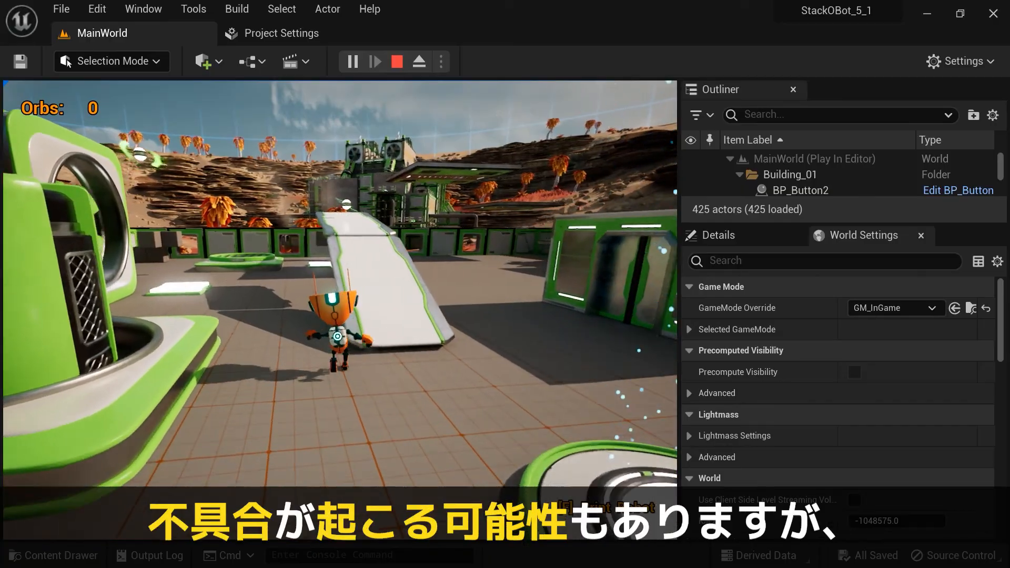
{"action": "key", "text": "space"}
{"action": "key", "text": "w"}
{"action": "key", "text": "space"}
{"action": "key", "text": "d"}
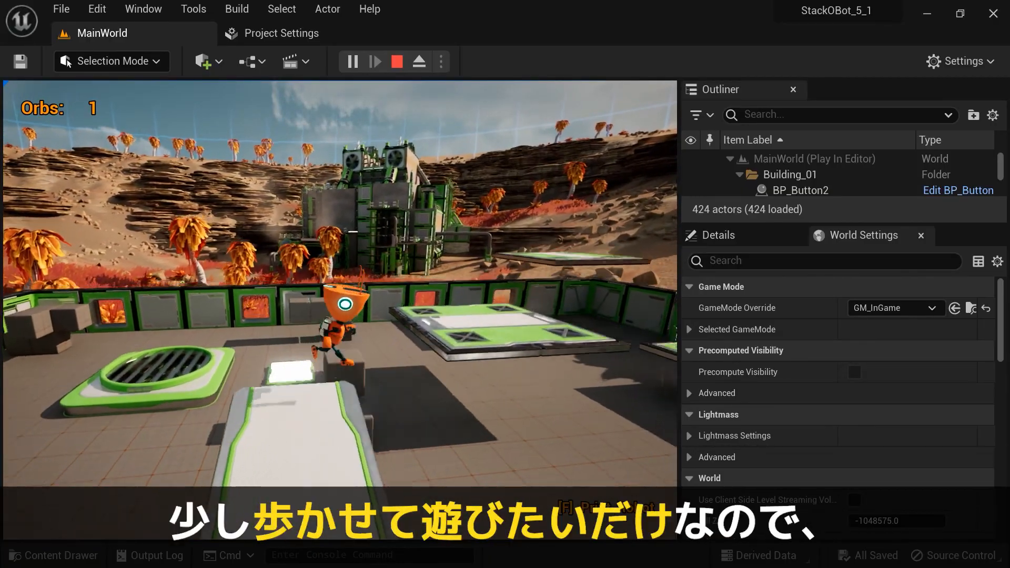
{"action": "key", "text": "s"}
{"action": "key", "text": "space"}
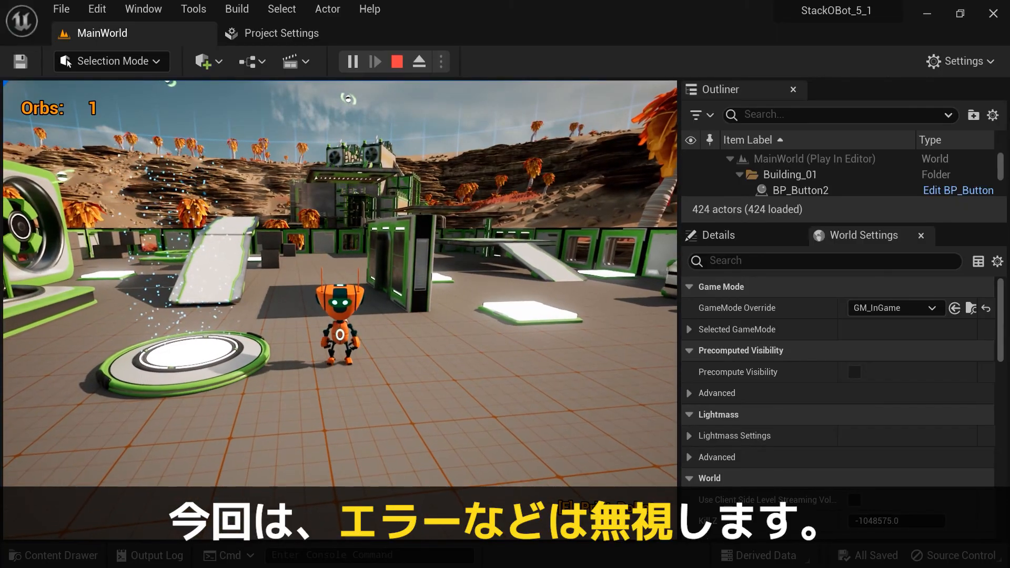
{"action": "key", "text": "Escape"}
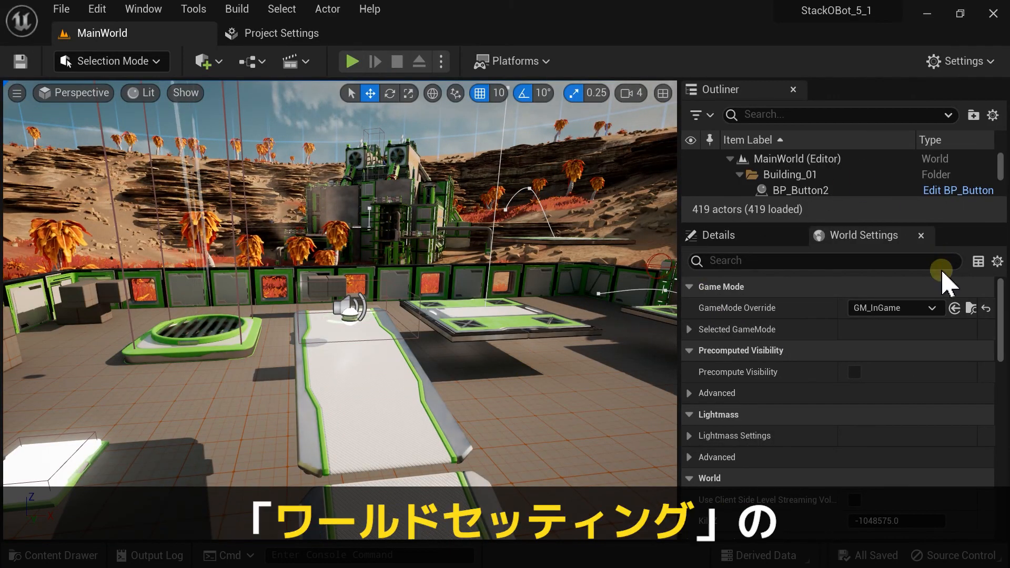
- Set MainWorld's GameMode Override to BP_Gamemode_2DBelt and playtest the level with the 2D sprite character
{"action": "left_click", "coordinate": [916, 309]}
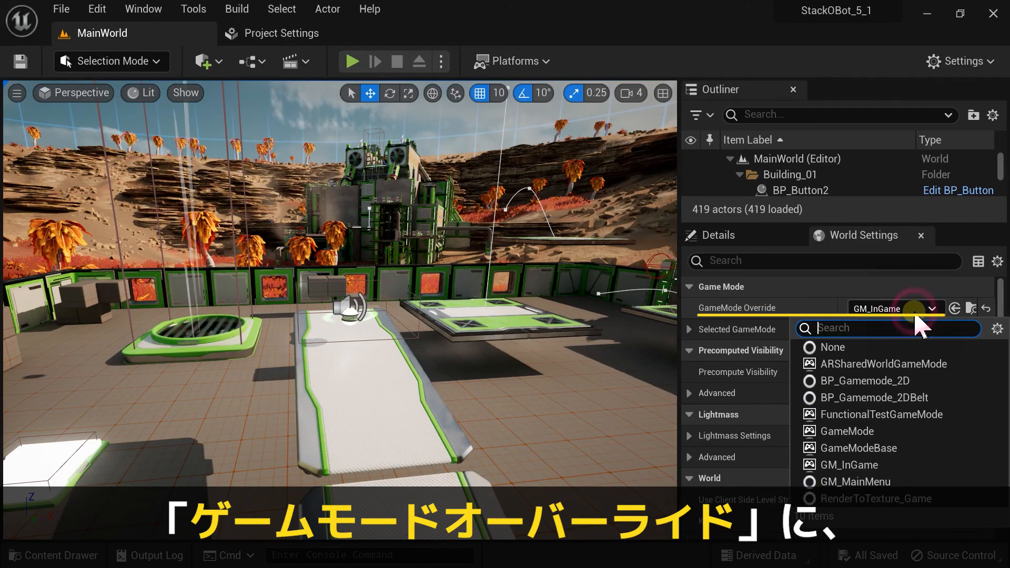
{"action": "left_click", "coordinate": [895, 395]}
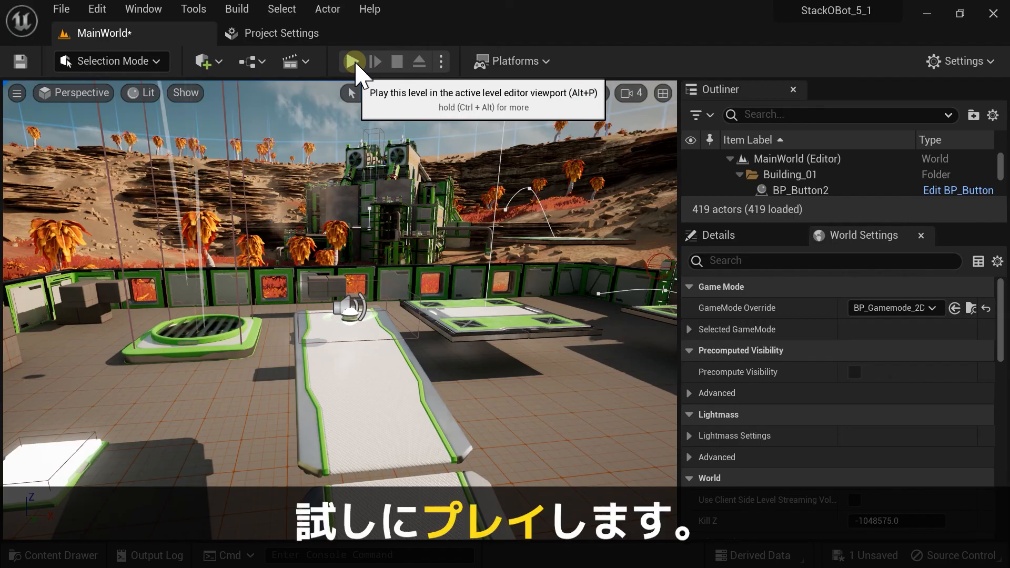
{"action": "left_click", "coordinate": [353, 62]}
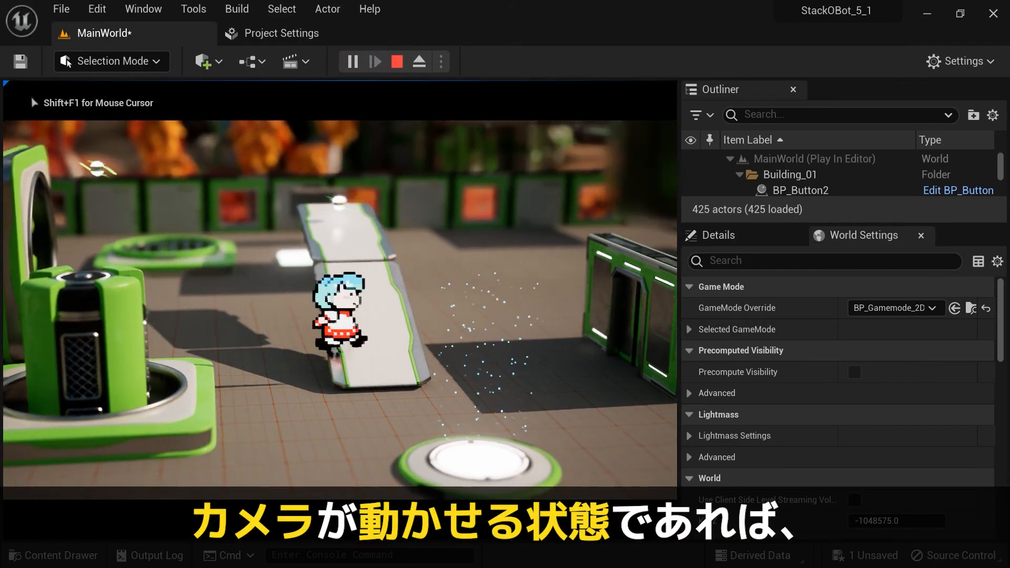
{"action": "key", "text": "d"}
{"action": "key", "text": "w"}
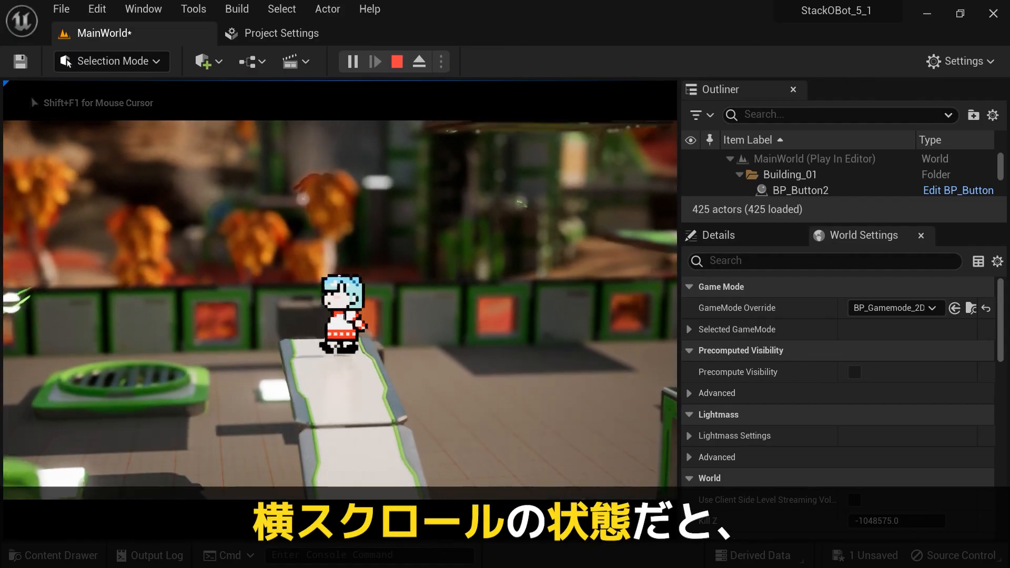
{"action": "key", "text": "s"}
{"action": "key", "text": "d"}
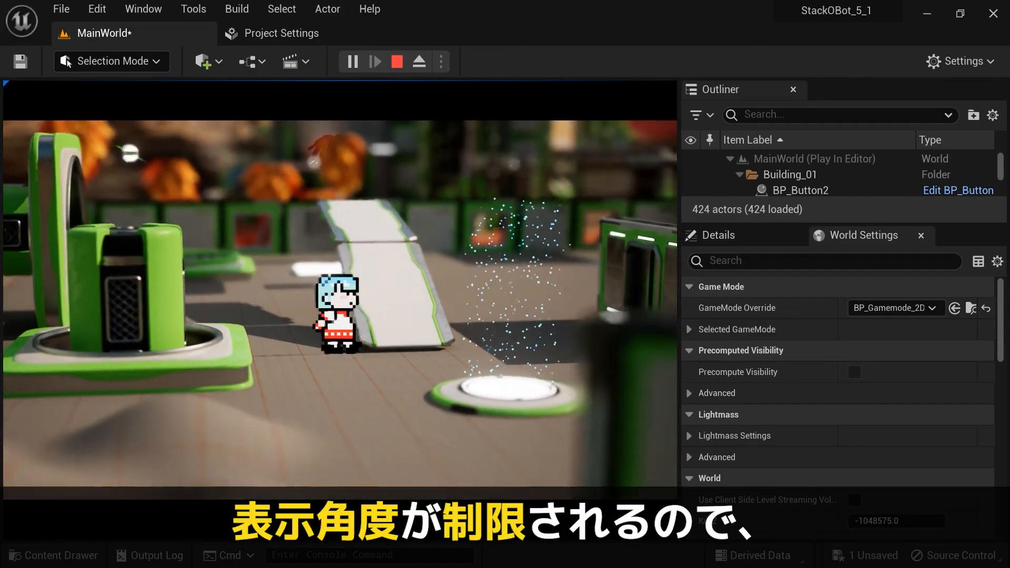
{"action": "key", "text": "d"}
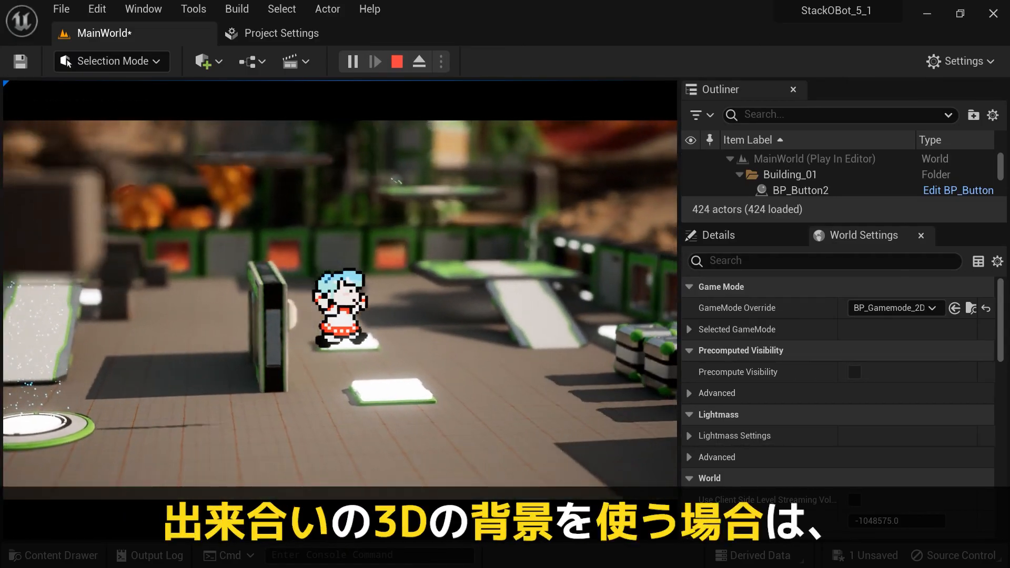
{"action": "key", "text": "s"}
{"action": "key", "text": "d"}
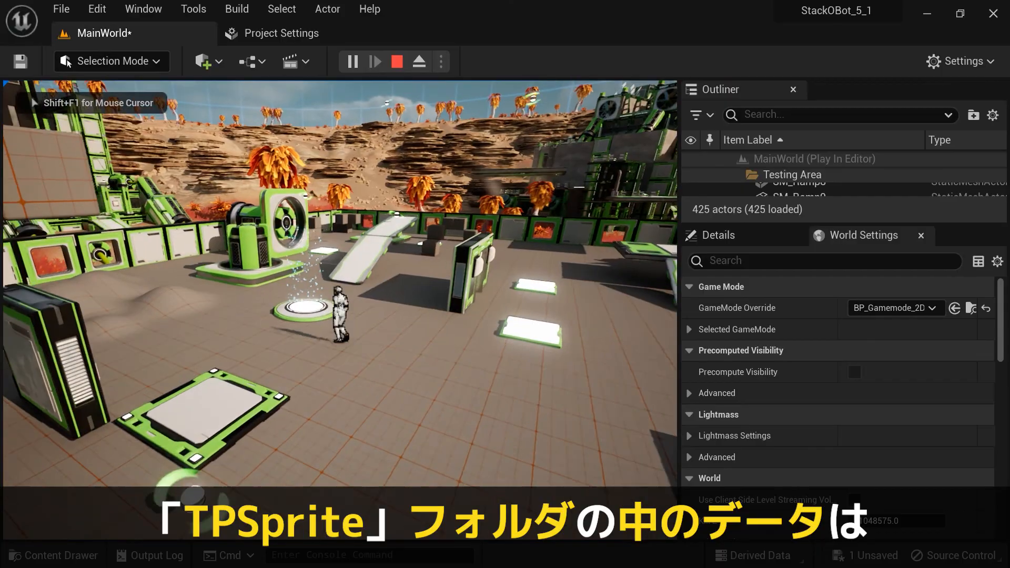
- Playtest the TPSprite character in MainWorld by walking it over the ramp and jumping around the platform
{"action": "key", "text": "w"}
{"action": "key", "text": "w"}
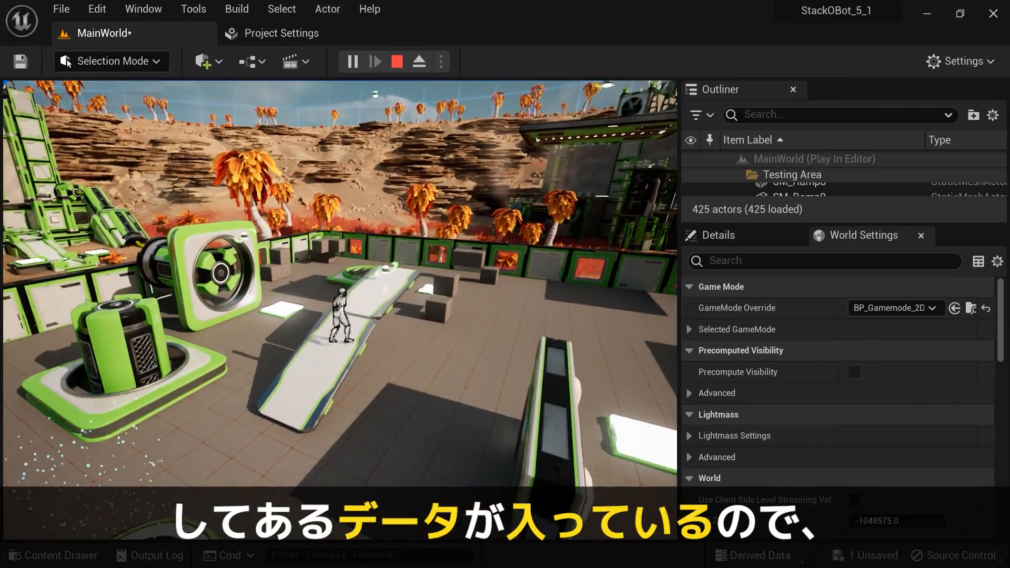
{"action": "key", "text": "d"}
{"action": "key", "text": "a"}
{"action": "key", "text": "space"}
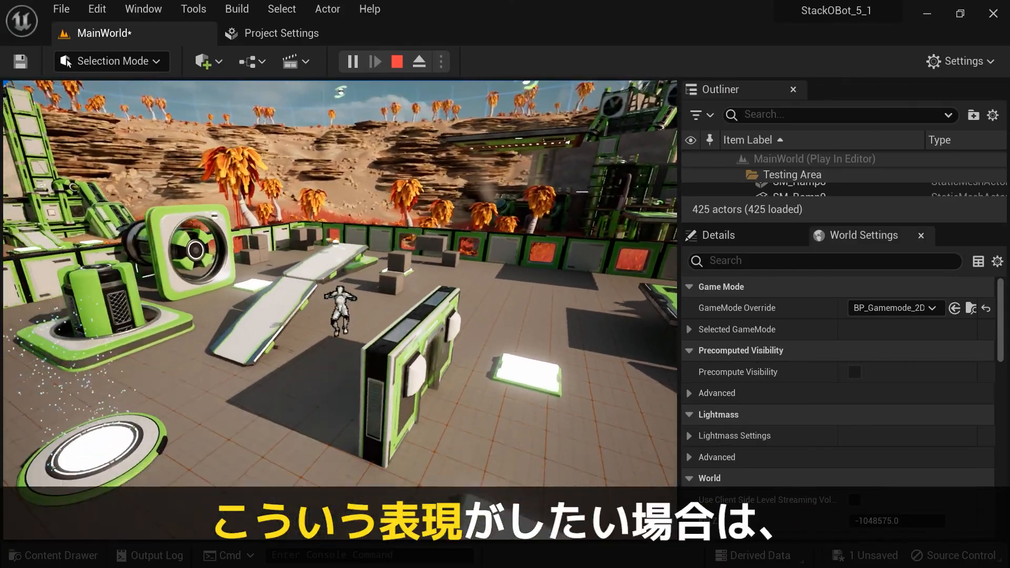
{"action": "key", "text": "s"}
{"action": "key", "text": "d"}
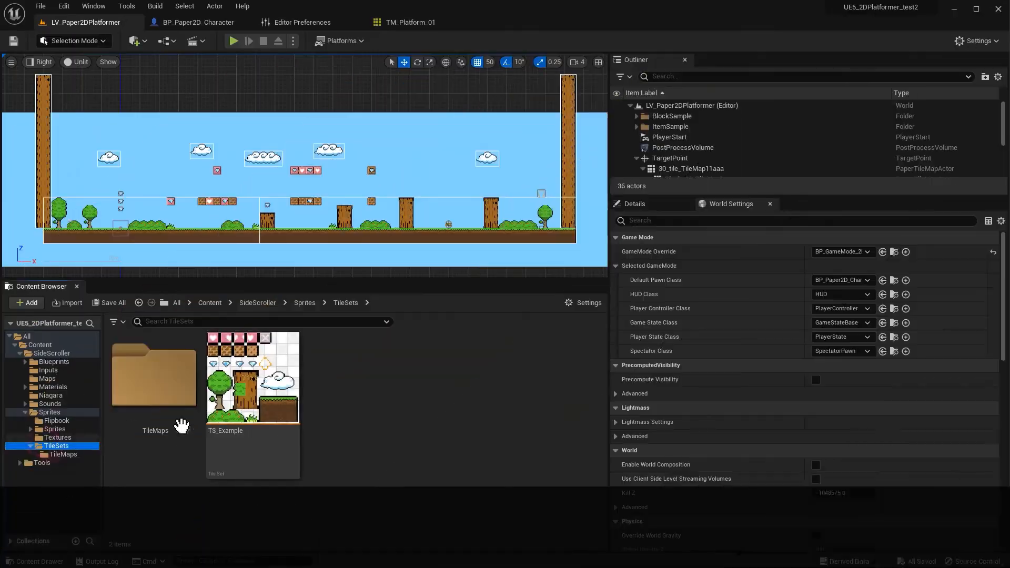
- Open the TS_Example tile set in the UE5_2DPlatformer_test2 project and examine its tiles and the TM_Platform_02 tile map
{"action": "double_click", "coordinate": [216, 404]}
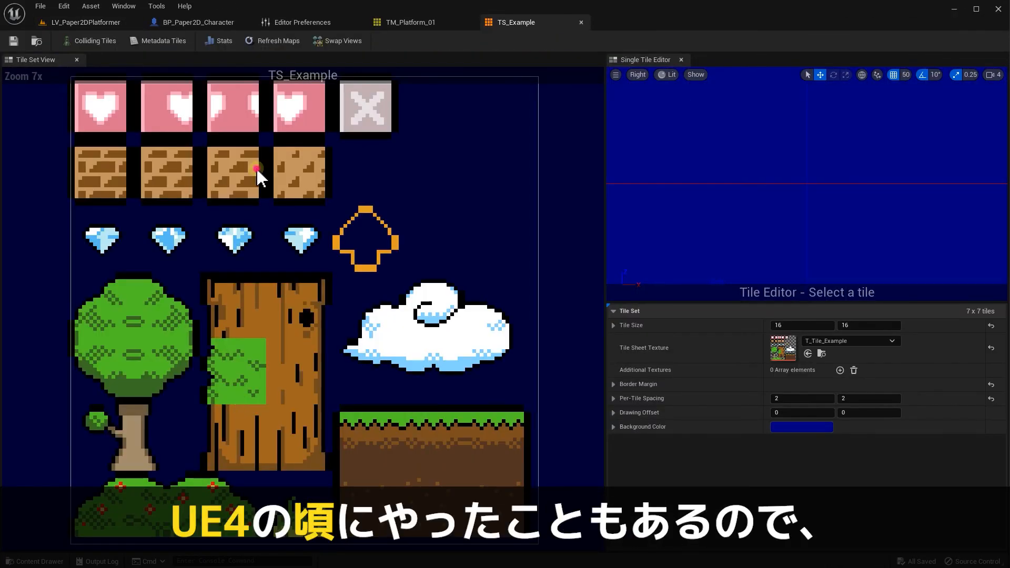
{"action": "left_click", "coordinate": [257, 167]}
{"action": "left_click", "coordinate": [317, 184]}
{"action": "left_click", "coordinate": [362, 268]}
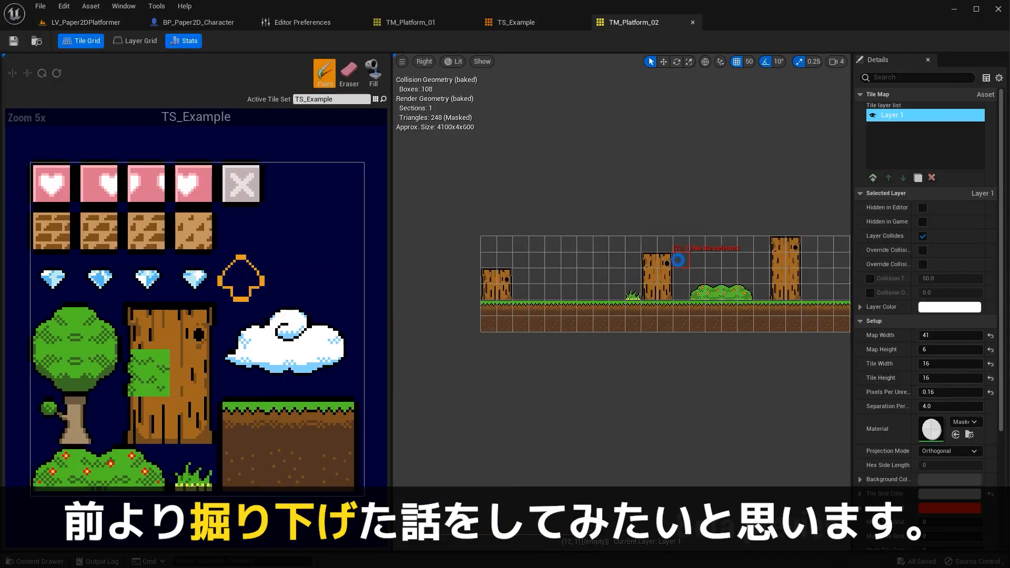
{"action": "scroll", "coordinate": [592, 258], "scroll_direction": "down", "scroll_amount": 4}
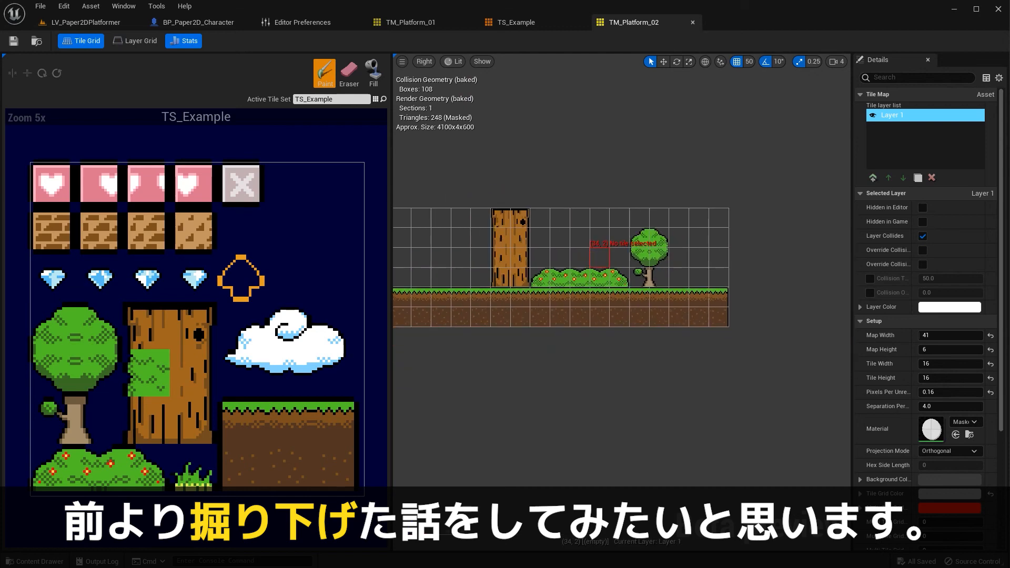